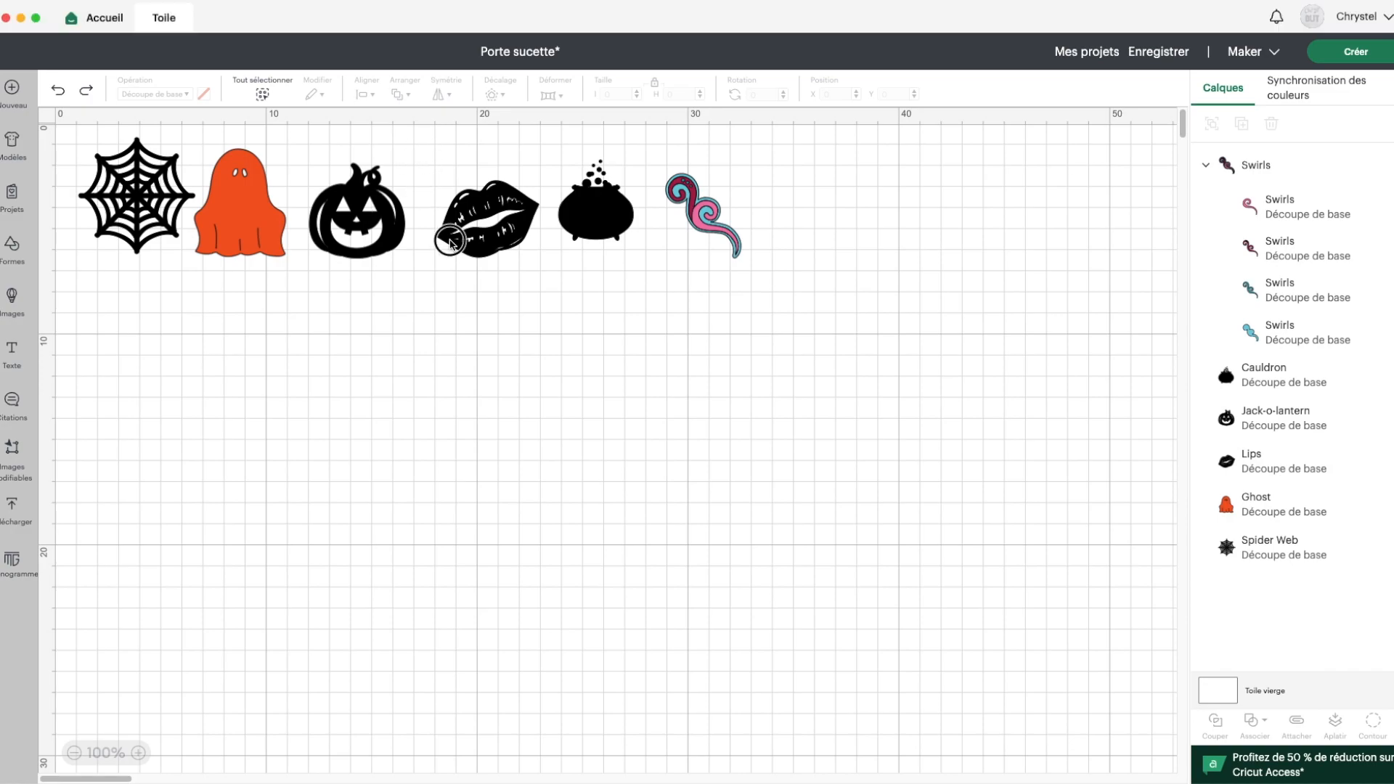
Move the lips, cauldron and swirls together to the far right of the canvas, beyond the pumpkin
left_click(547, 288)
left_click_drag(596, 215, 614, 226)
left_click(739, 268)
left_click_drag(748, 292, 991, 205)
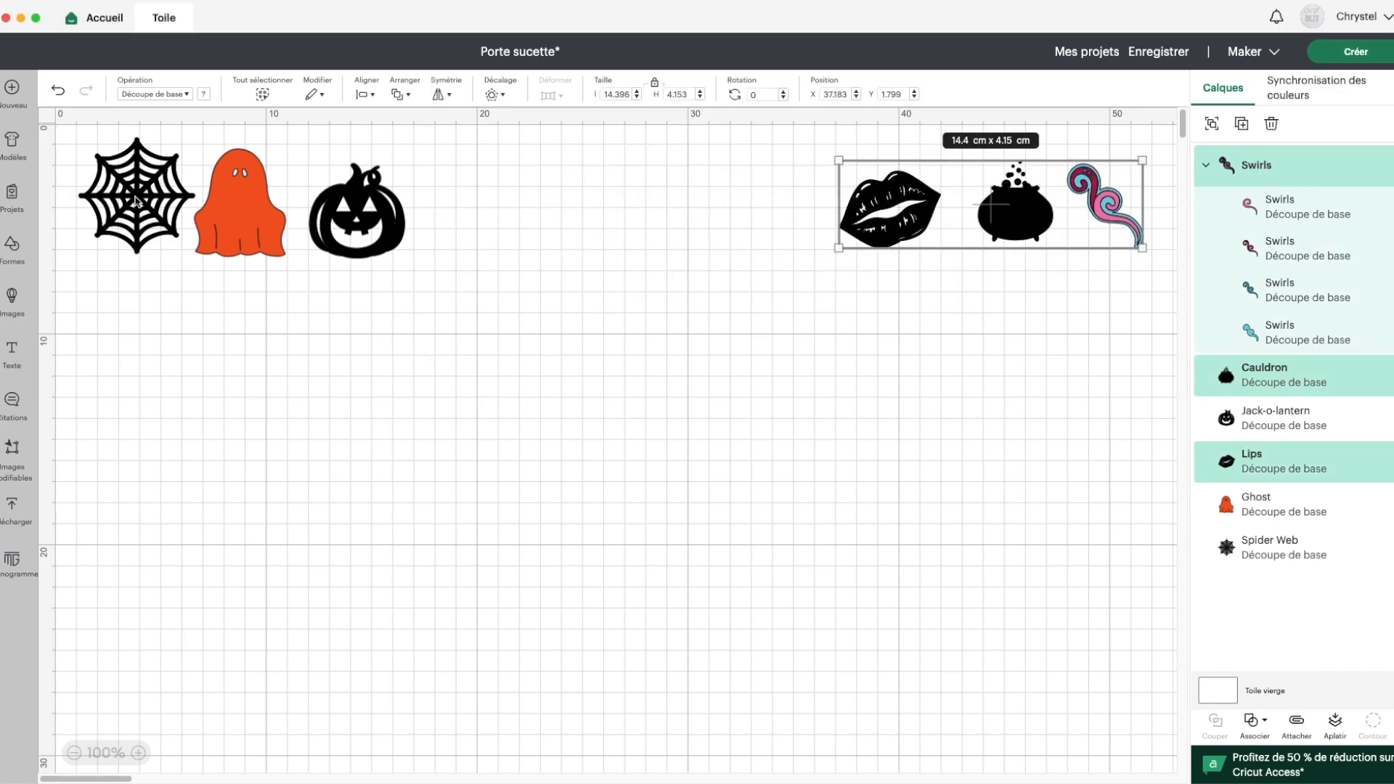
Place the spider web in the empty area below the other images and set its height to 10 cm with proportions locked
left_click_drag(136, 201, 420, 476)
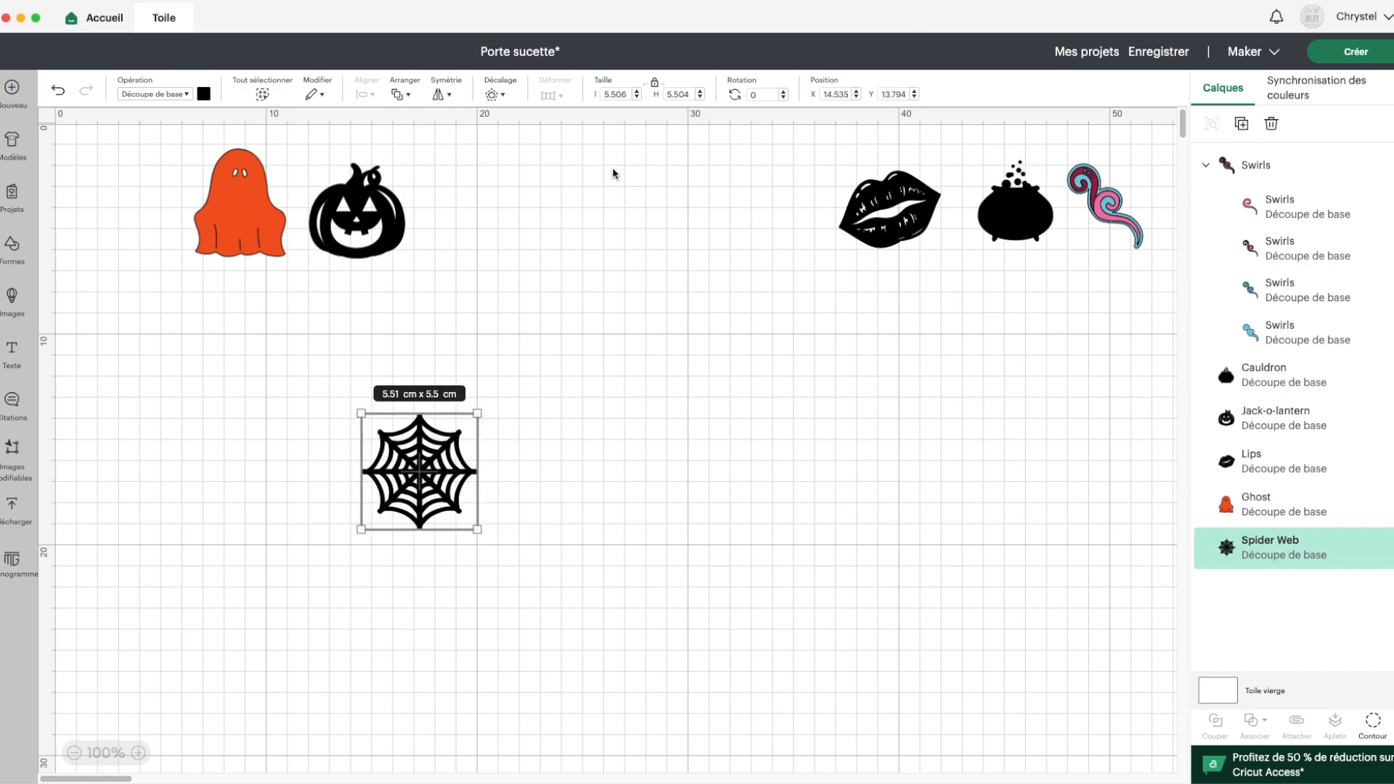
left_click(691, 94)
key("Return")
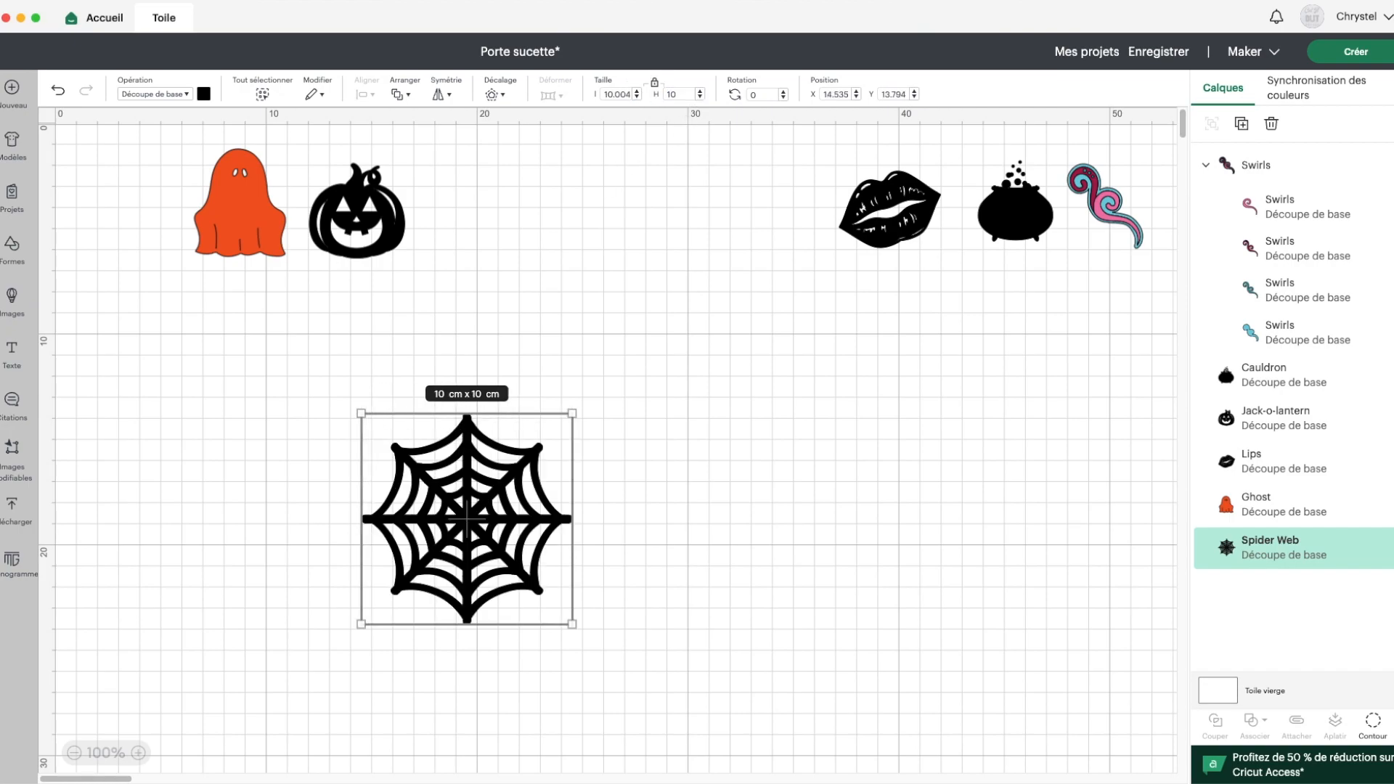
left_click_drag(452, 492, 361, 415)
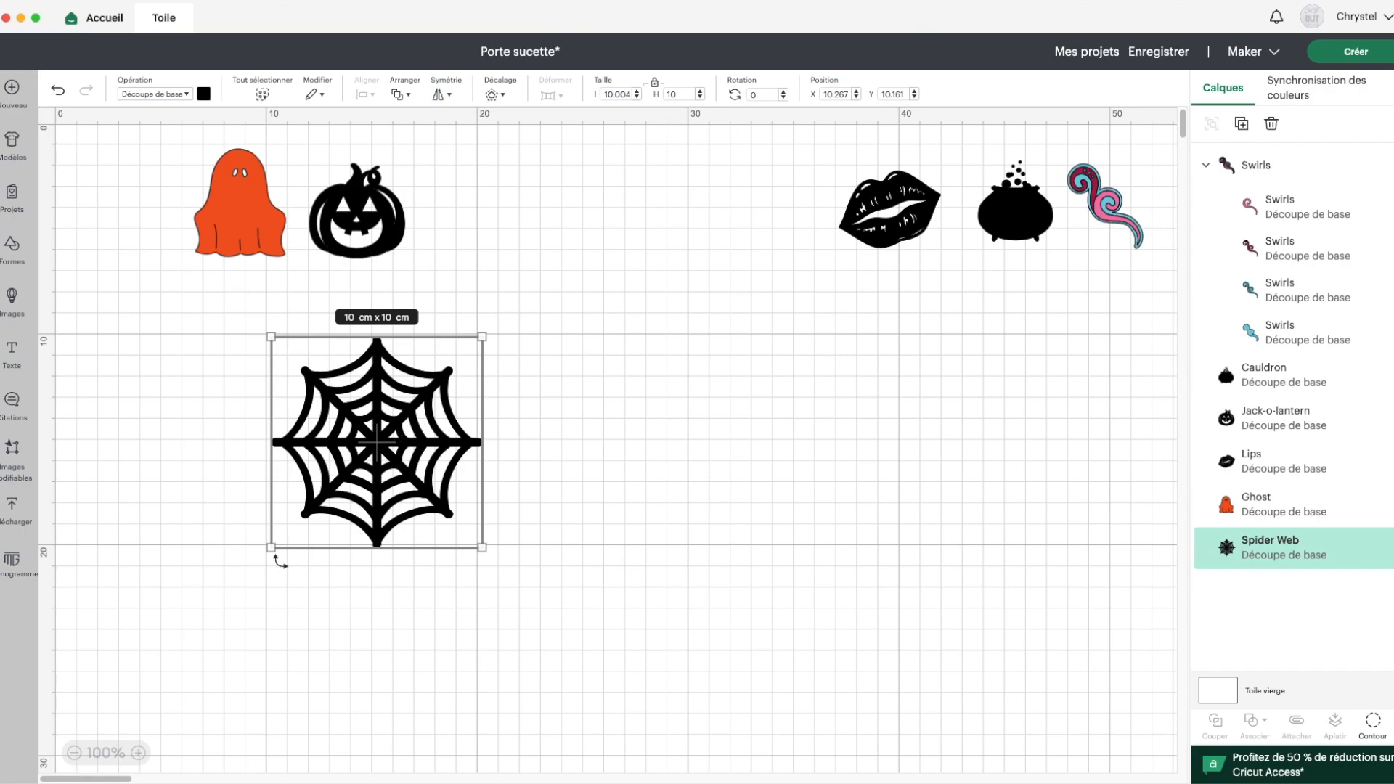
Rotate the spider web to about 112.85° so two of its spokes point symmetrically upward
left_click(138, 756)
left_click_drag(162, 480, 529, 375)
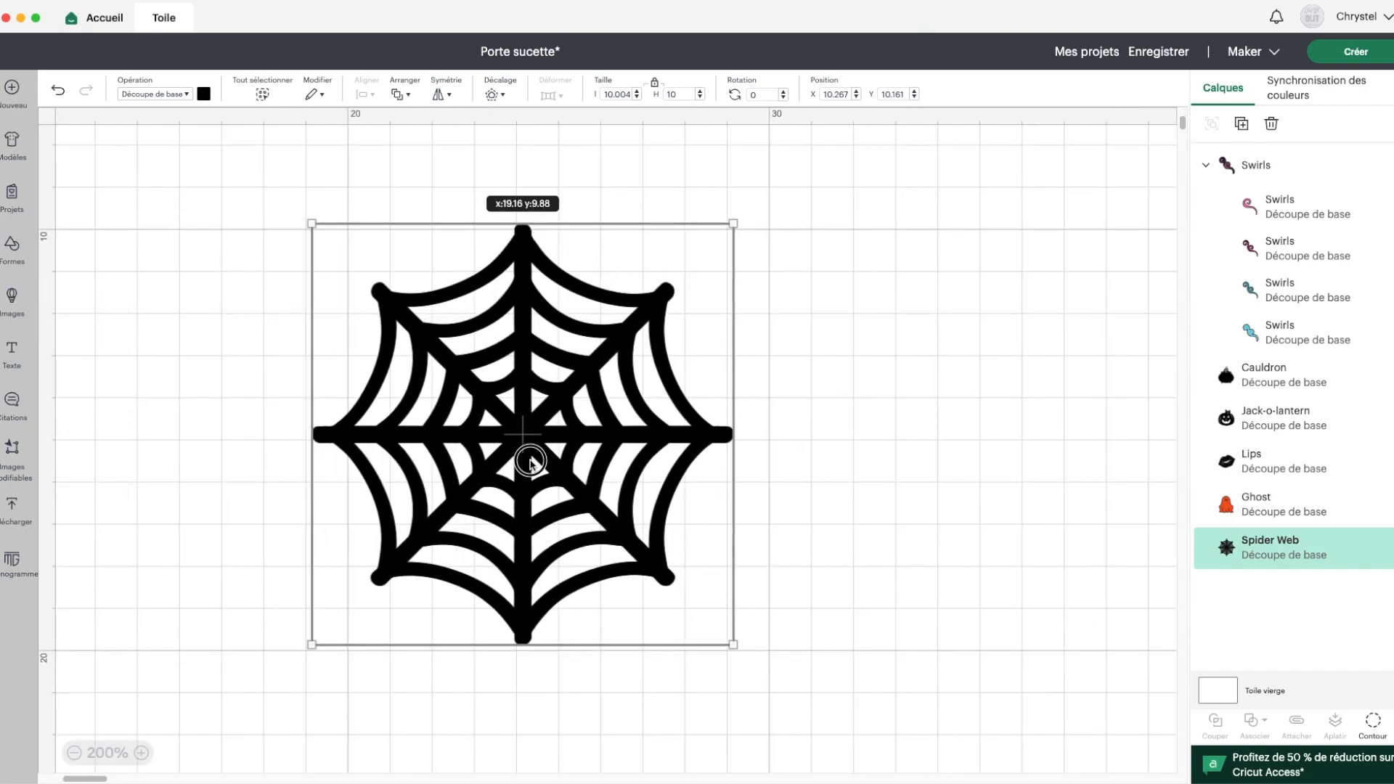
left_click_drag(759, 222, 787, 337)
left_click_drag(562, 375, 574, 387)
left_click_drag(834, 336, 632, 674)
left_click_drag(248, 564, 252, 573)
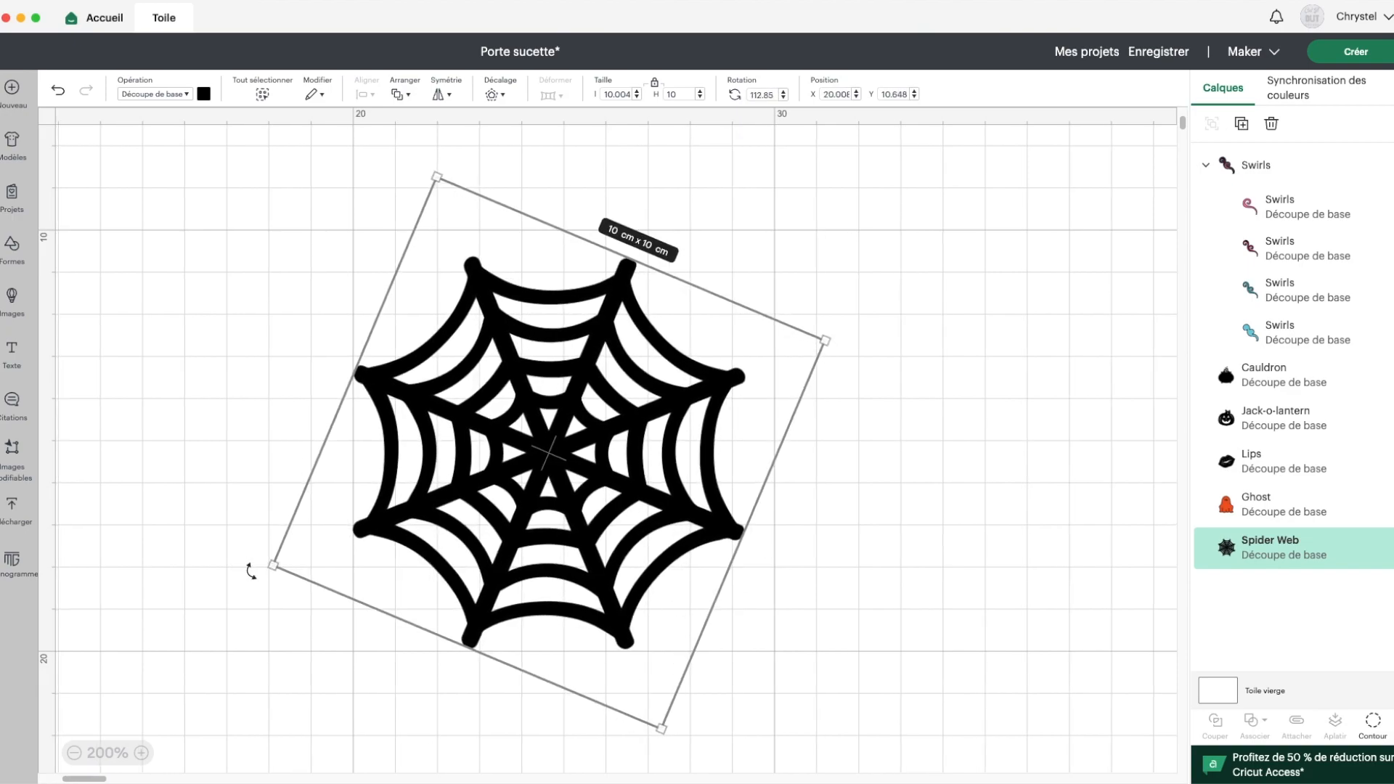
left_click(235, 602)
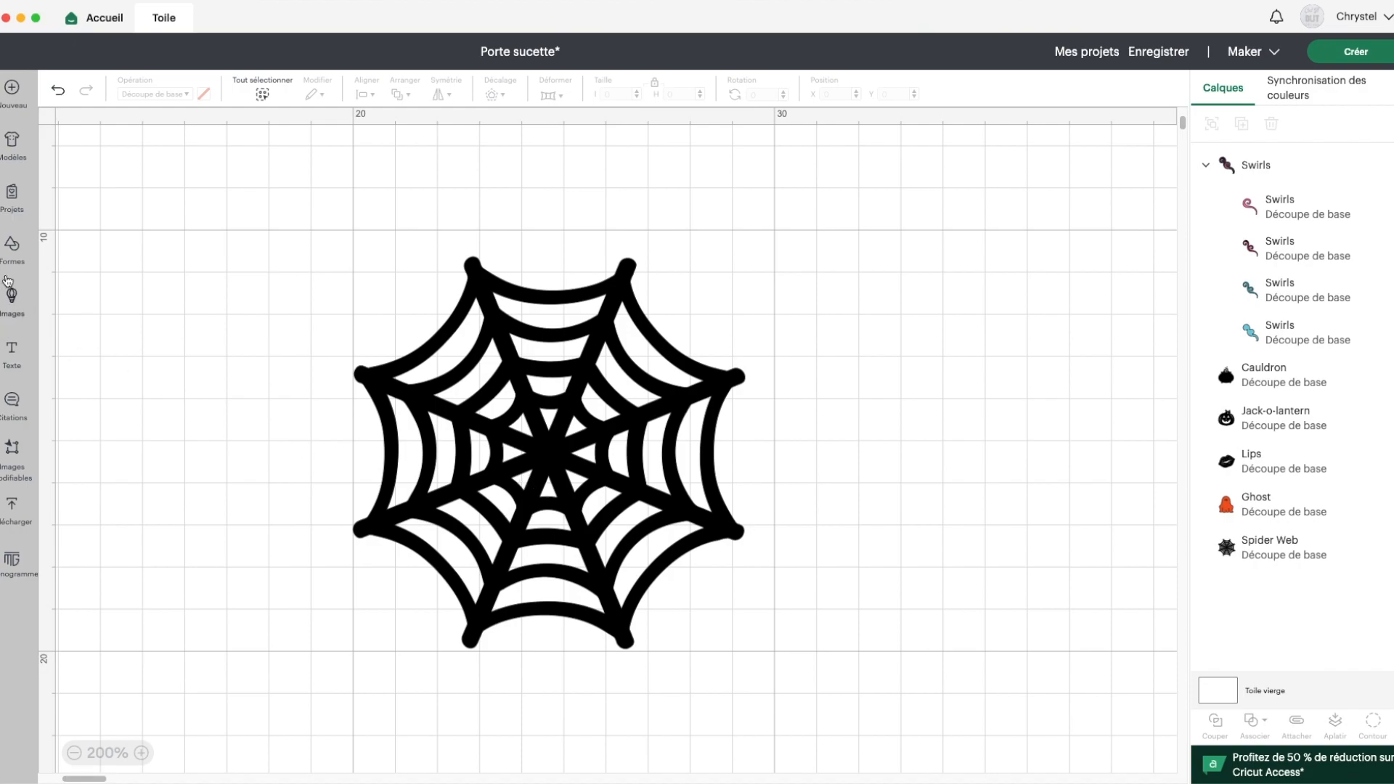
Insert a circle shape and set its width to 3 cm with proportions locked
left_click(11, 257)
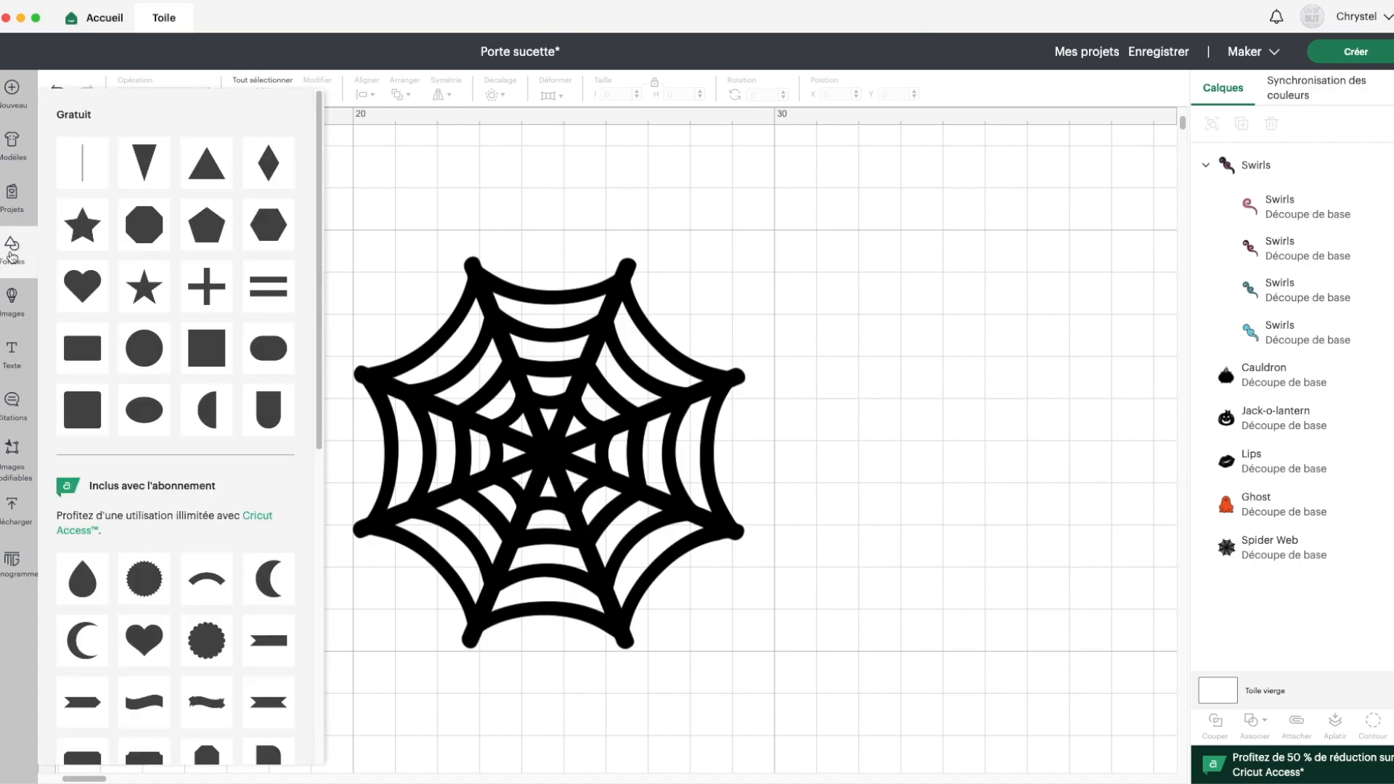
left_click(140, 355)
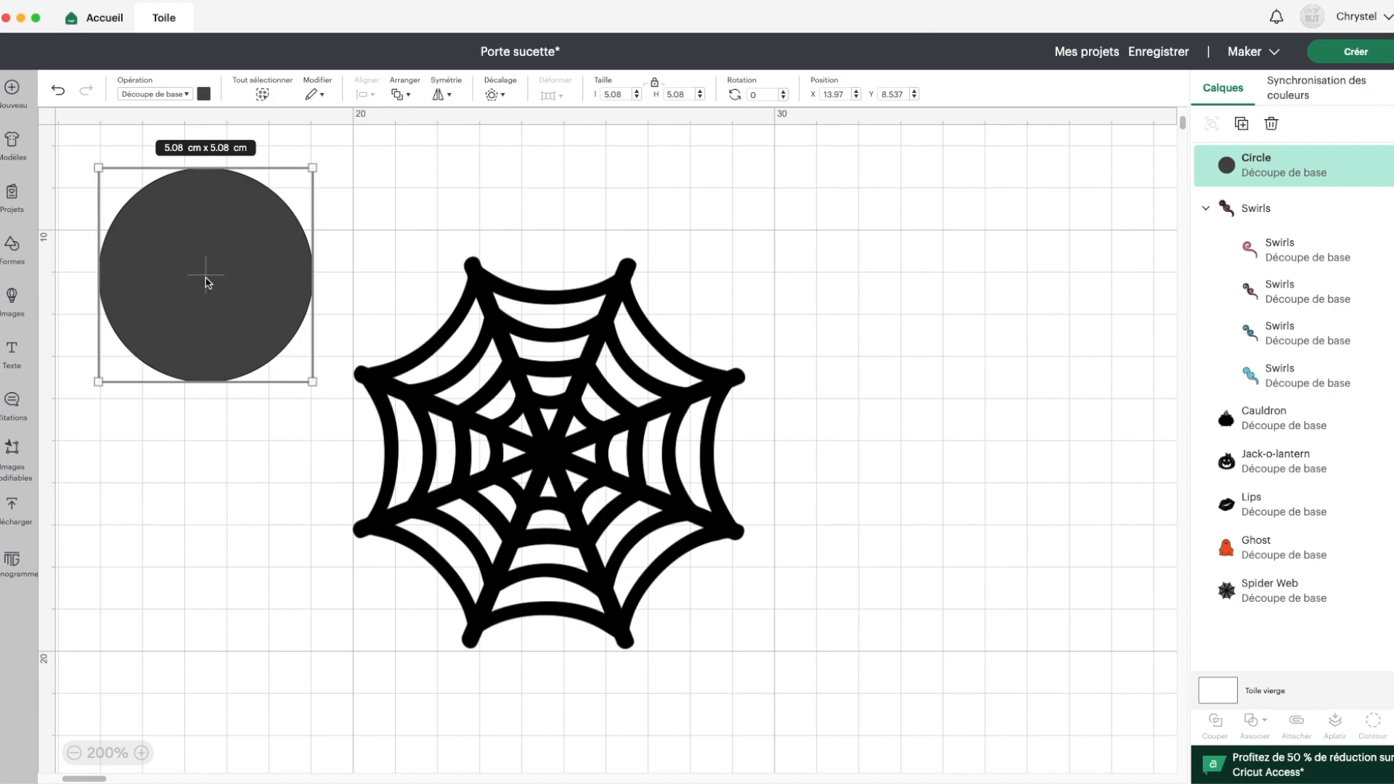
left_click(613, 94)
type("3")
key("Return")
Recolour the circle white and place it over the centre of the spider web
left_click(204, 94)
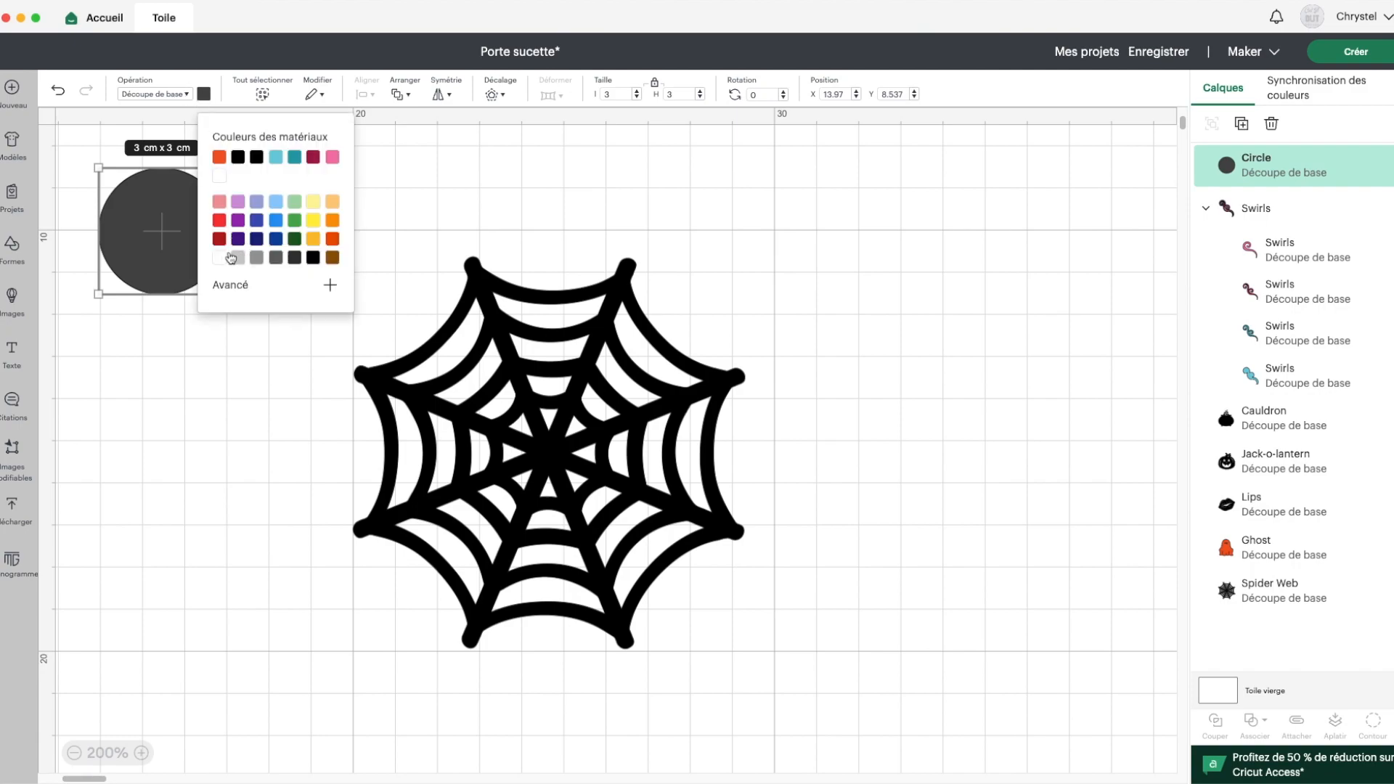
left_click(225, 257)
left_click_drag(138, 222, 526, 447)
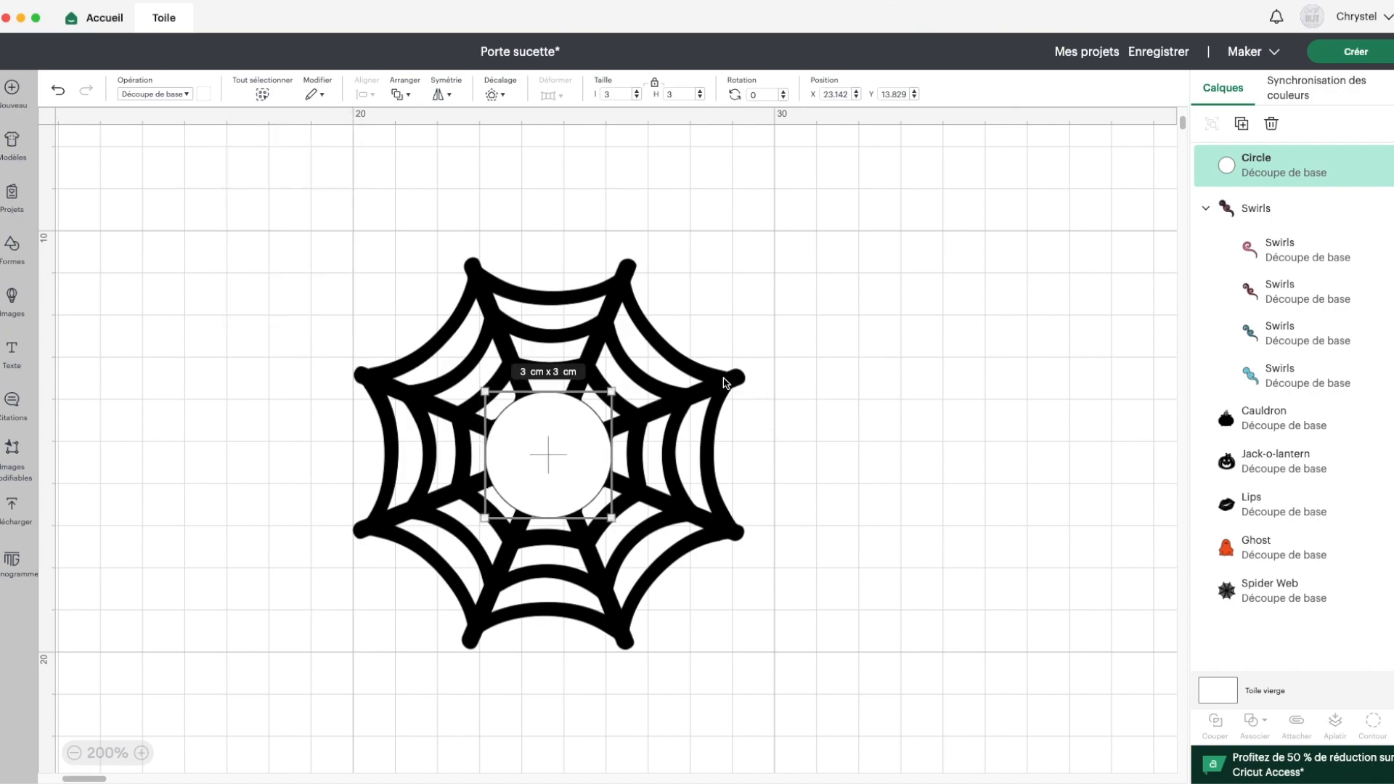
Shrink the spider web proportionally to about 7.9 cm so its inner ring fits closely around the white circle
left_click(724, 383)
left_click_drag(825, 340, 751, 369)
left_click_drag(659, 413, 697, 398)
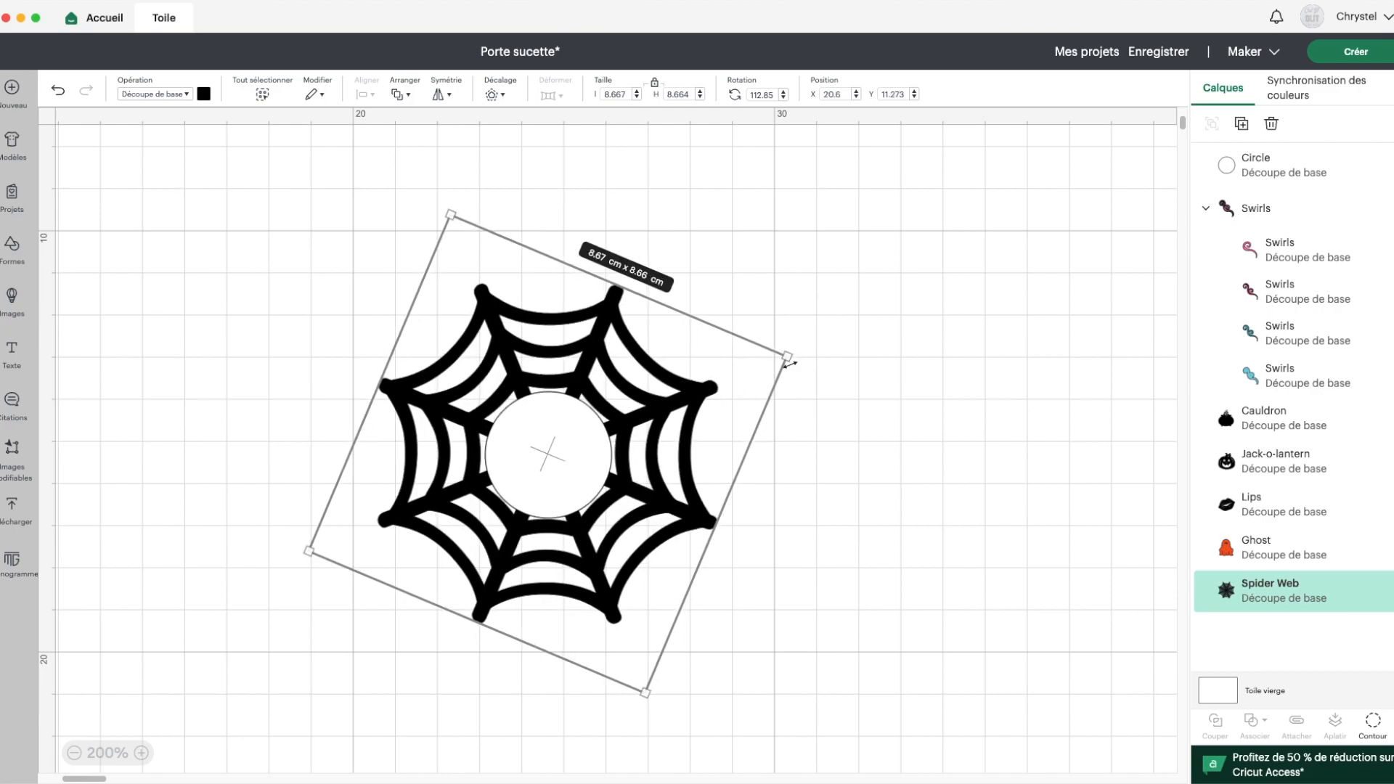
mouse_move(787, 358)
left_mouse_down()
mouse_move(741, 383)
mouse_move(775, 365)
left_mouse_up()
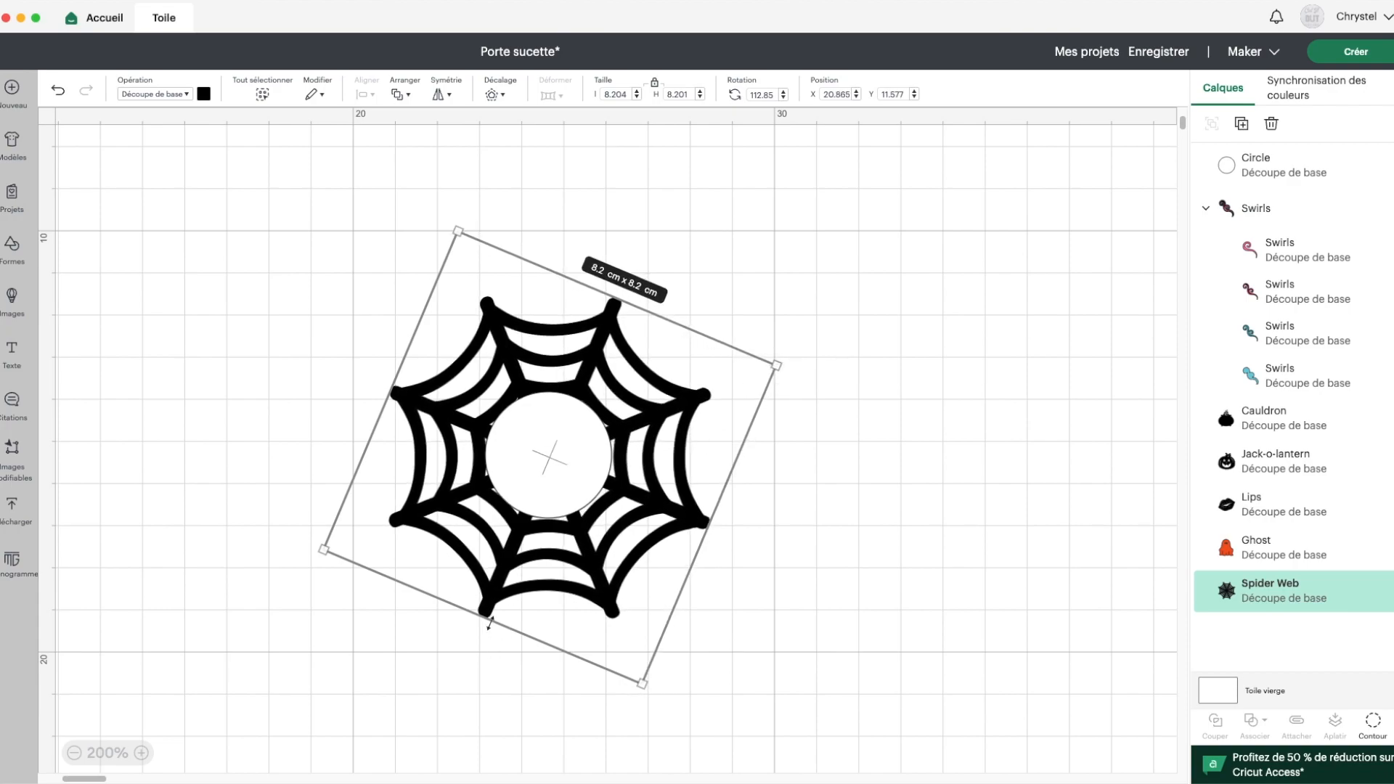
left_click_drag(642, 682, 638, 675)
left_click_drag(451, 229, 462, 239)
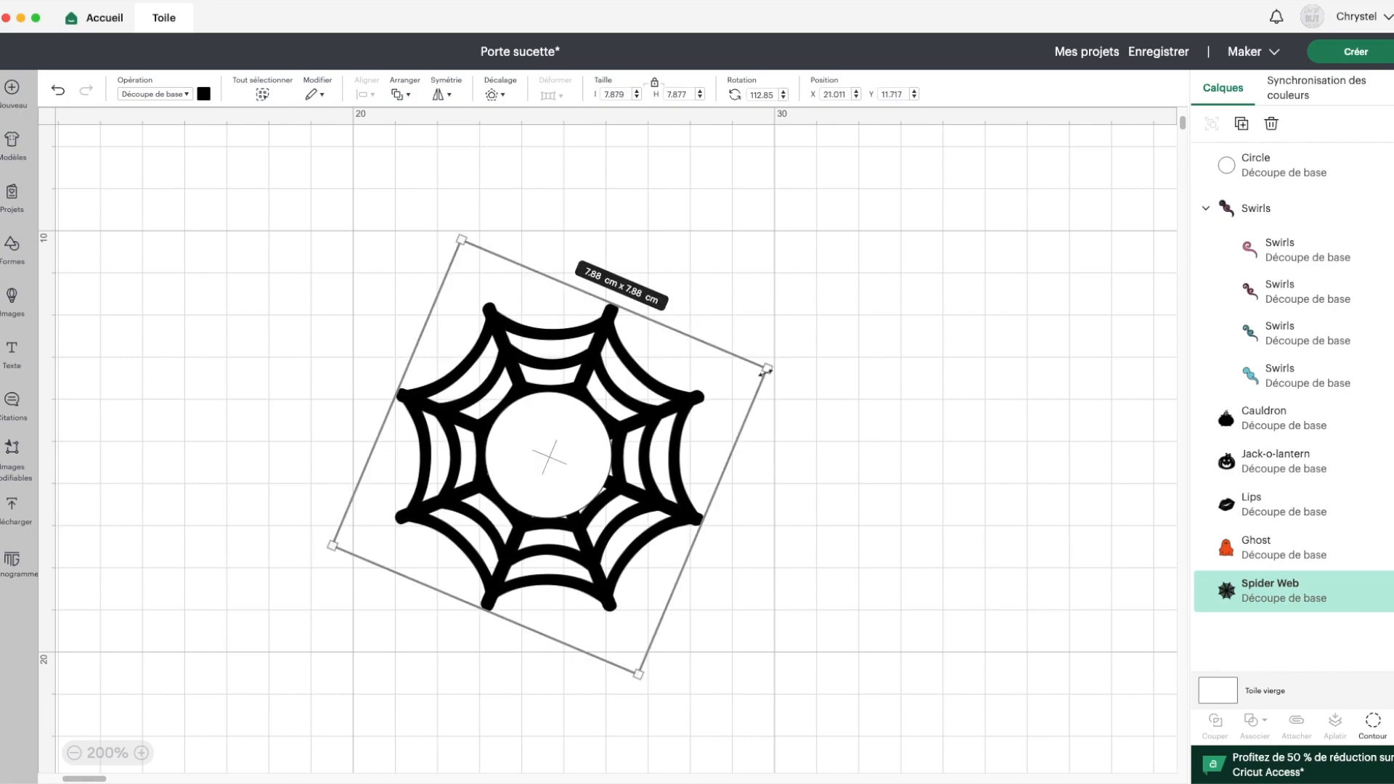
left_click_drag(768, 367, 766, 367)
Align the white circle and the spider web on a common centre
left_click_drag(388, 329, 552, 457)
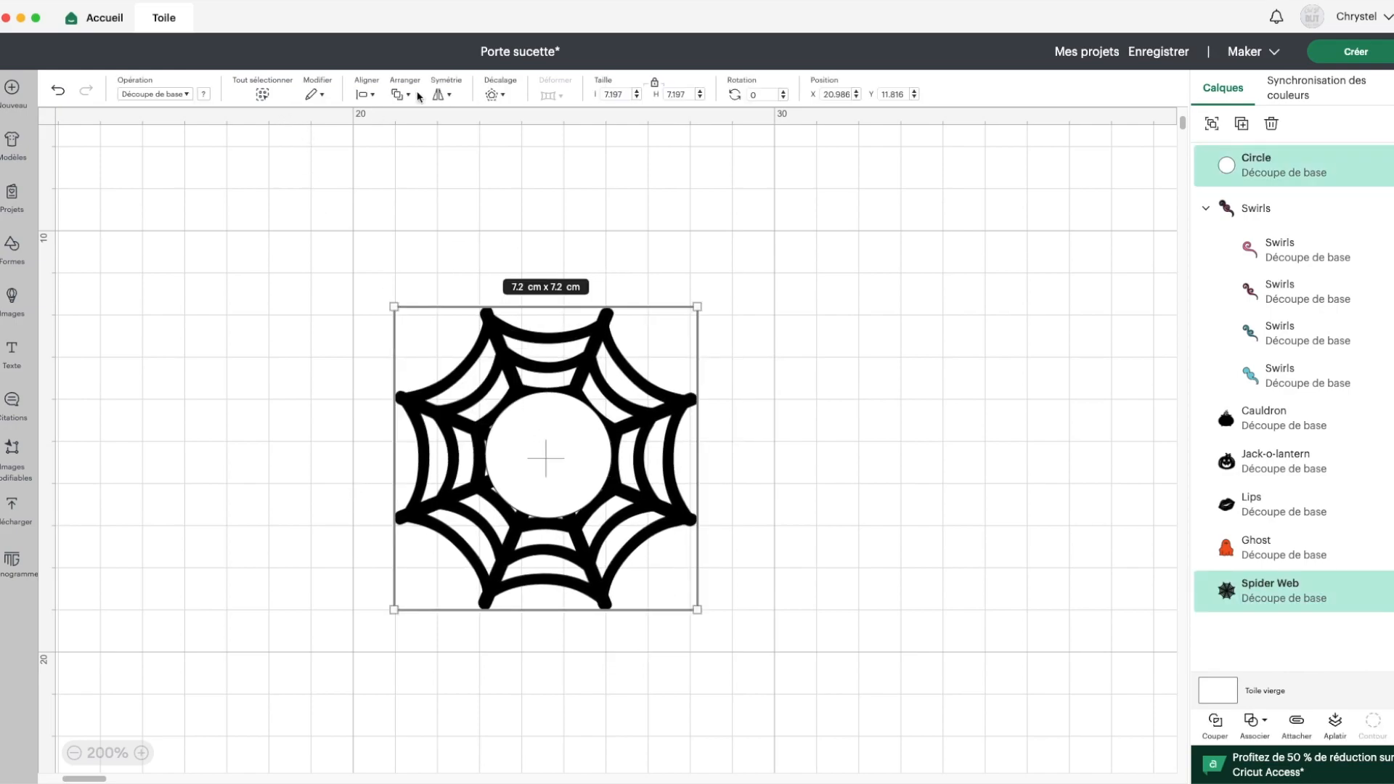
left_click(373, 95)
left_click(410, 300)
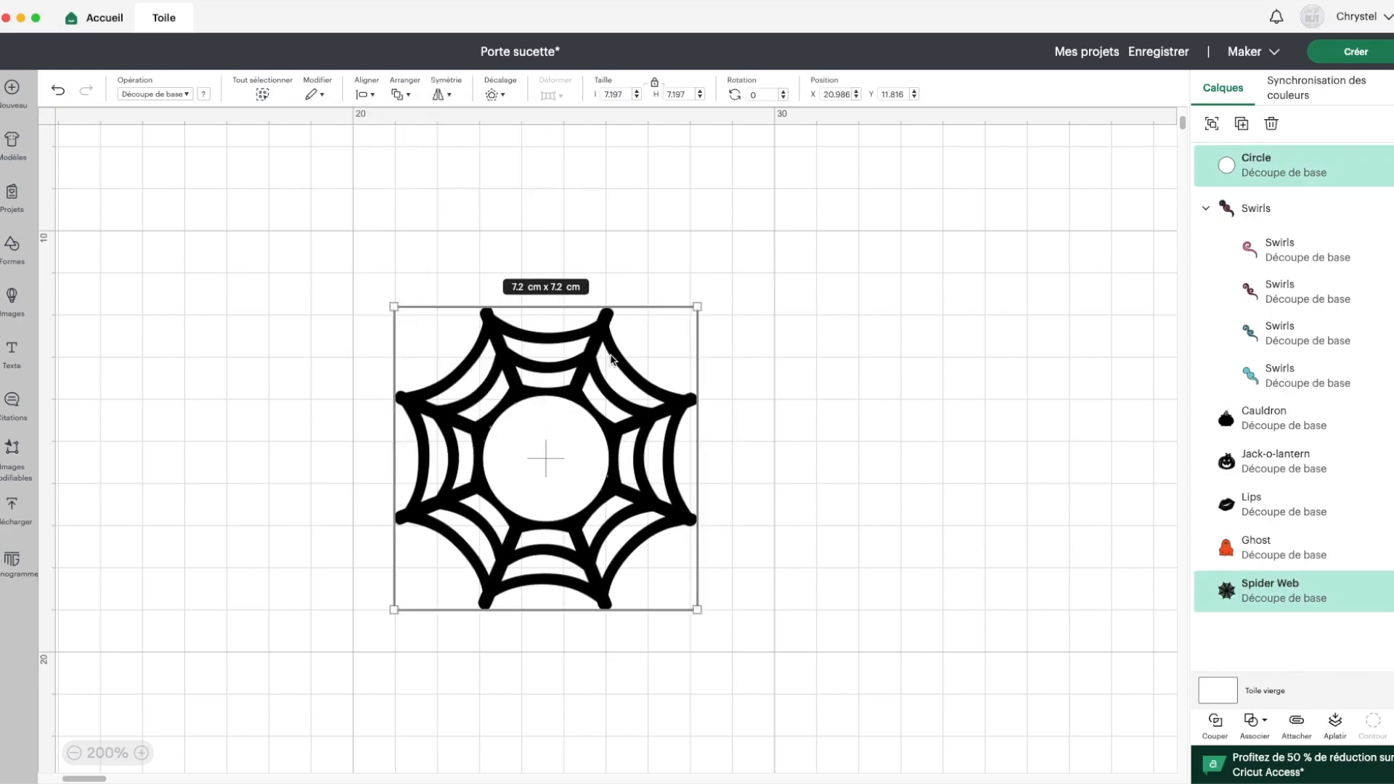
Create an offset shape from the white circle at the circle's own 3 cm size
scroll(609, 480, "up", 1)
scroll(603, 498, "down", 1)
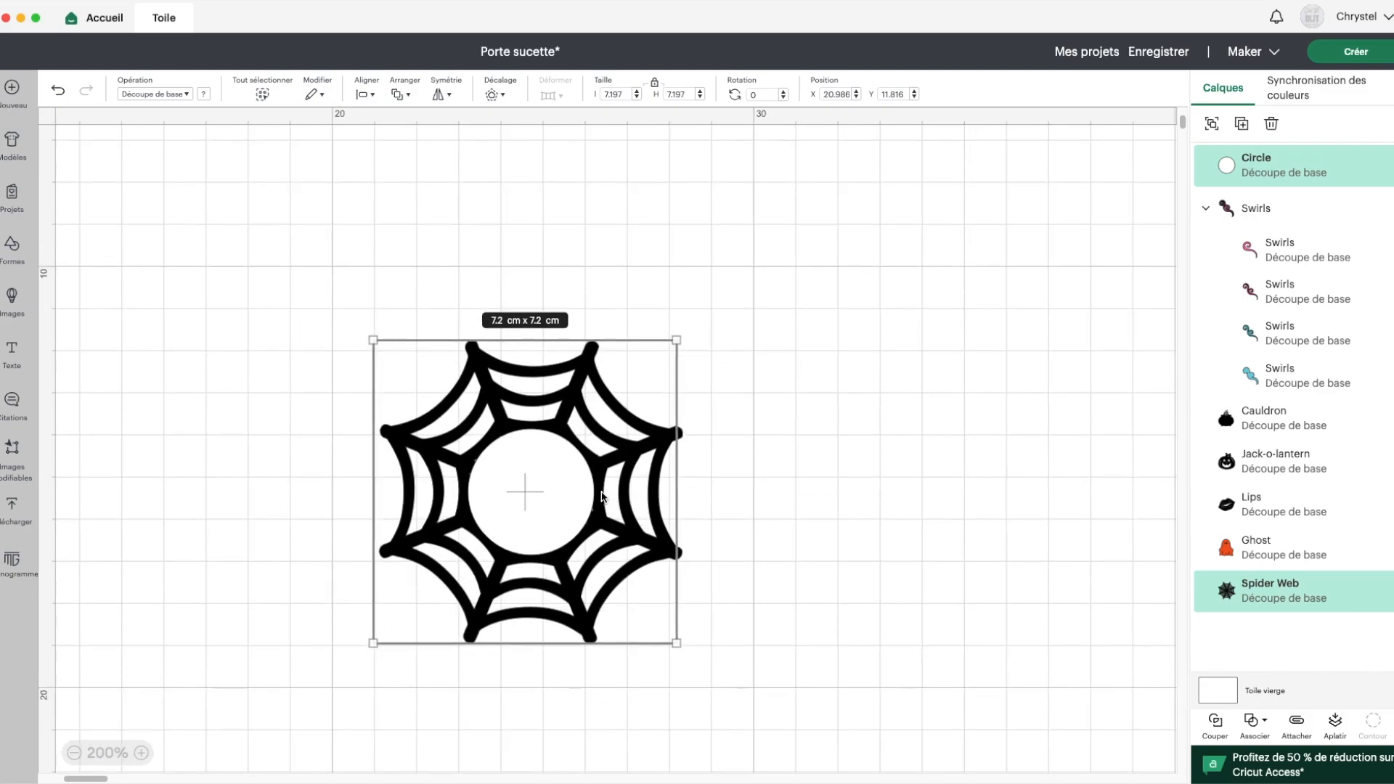
scroll(601, 498, "right", 2)
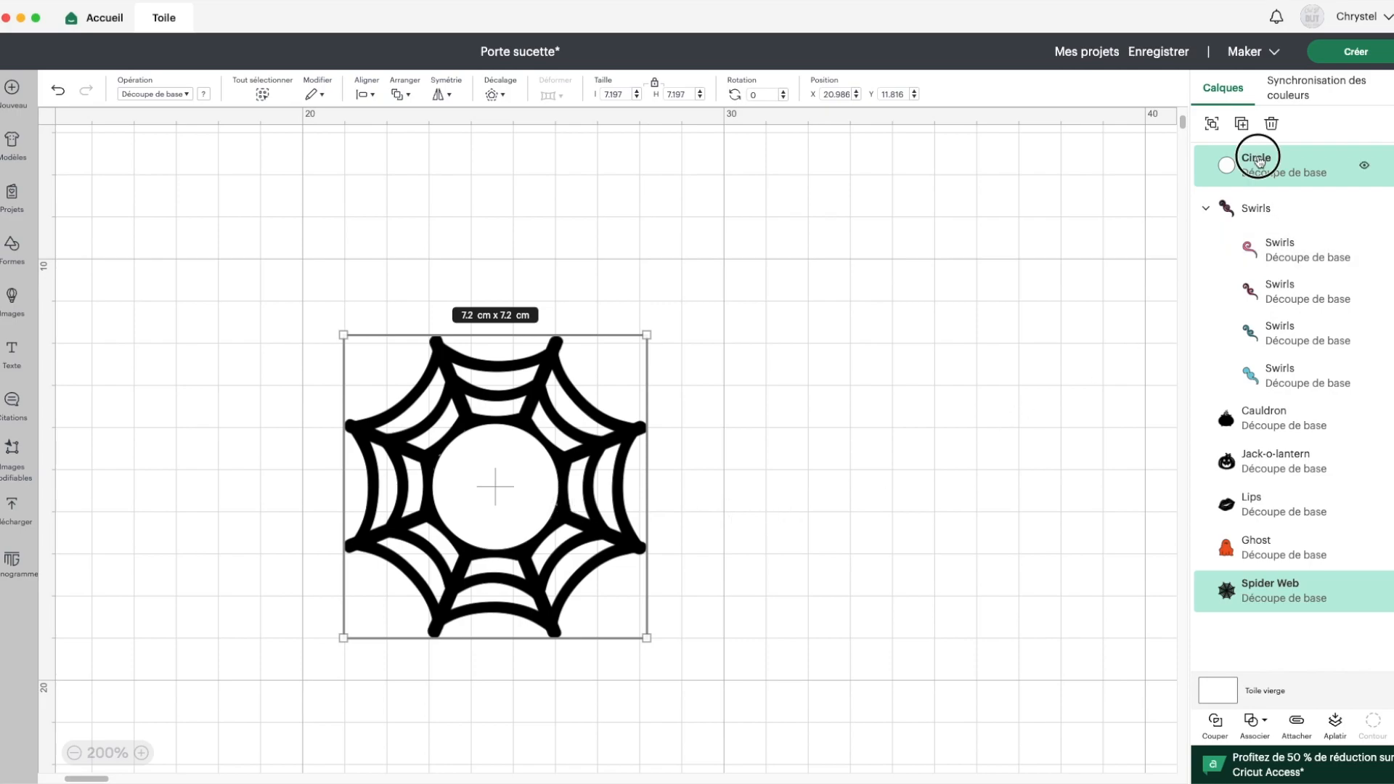
left_click(1256, 162)
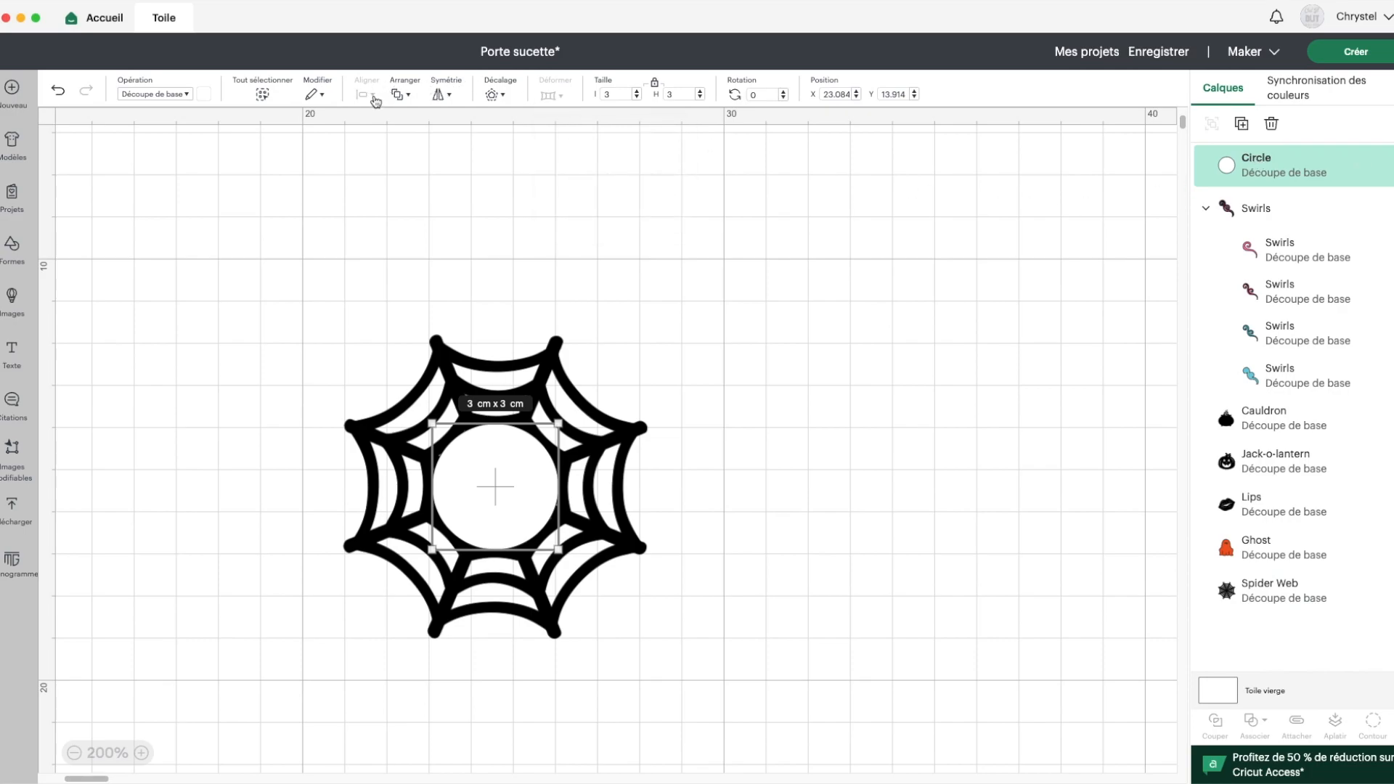
left_click(495, 94)
left_click(543, 250)
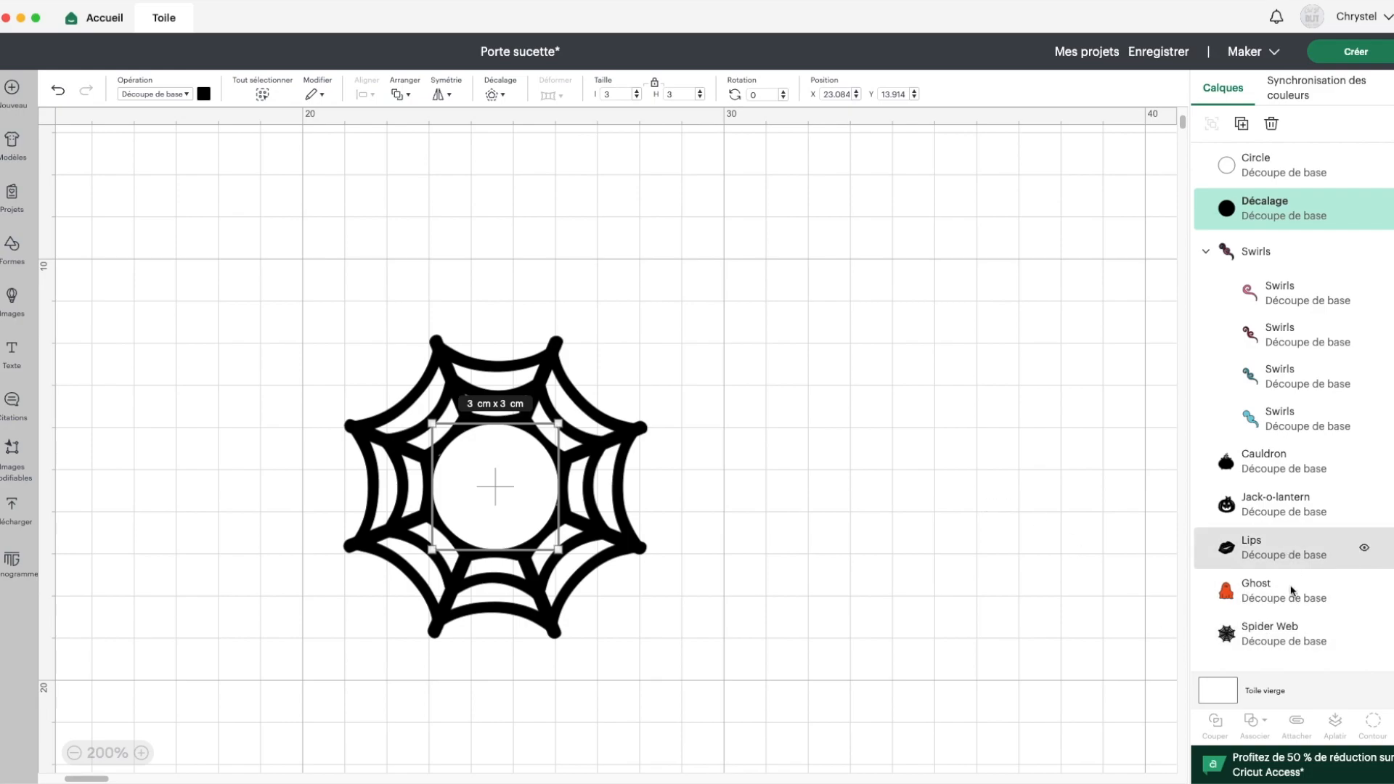
Weld the black circle offset to the spider web
left_click(1288, 638)
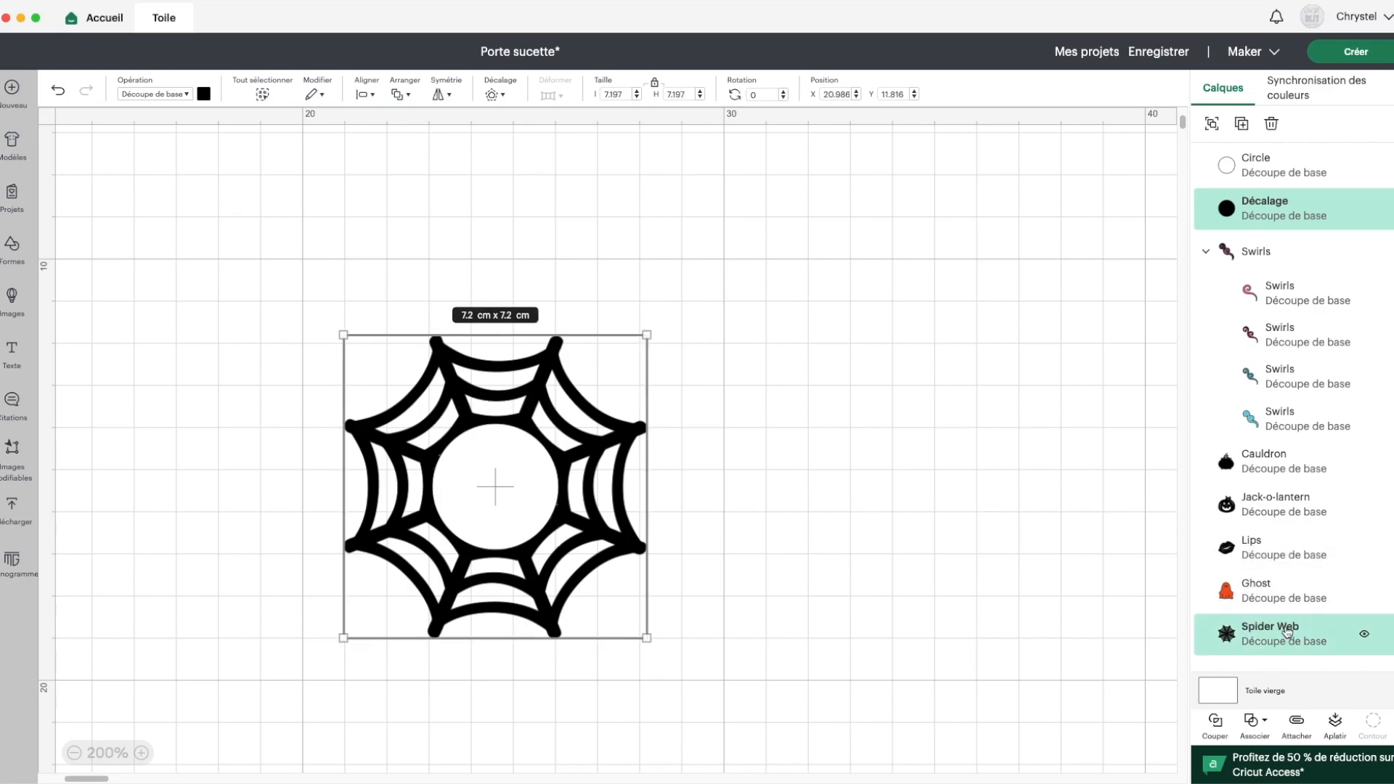
left_click(1268, 721)
left_click(1294, 562)
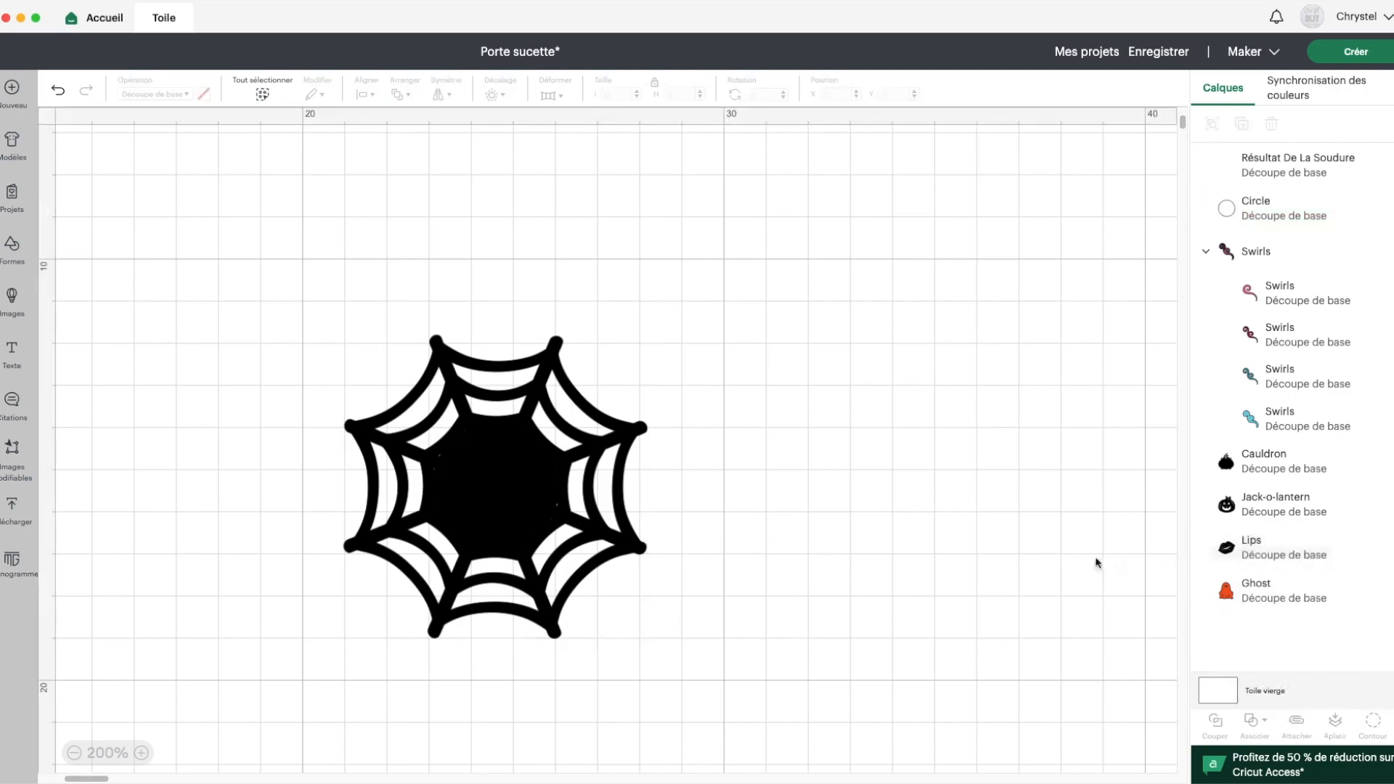
Open contour hiding for the welded spider web, try hiding its outer outline and restore it
left_click(501, 463)
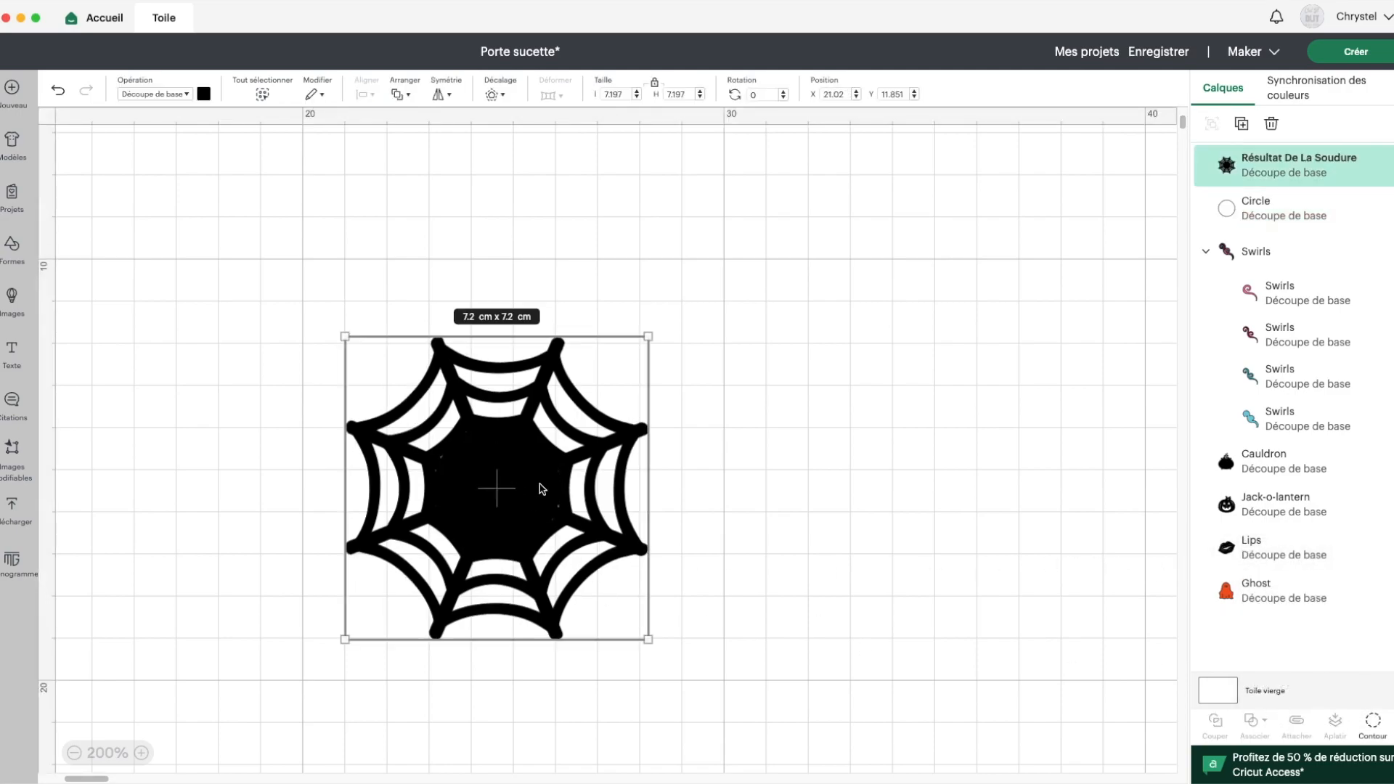
left_click(1372, 721)
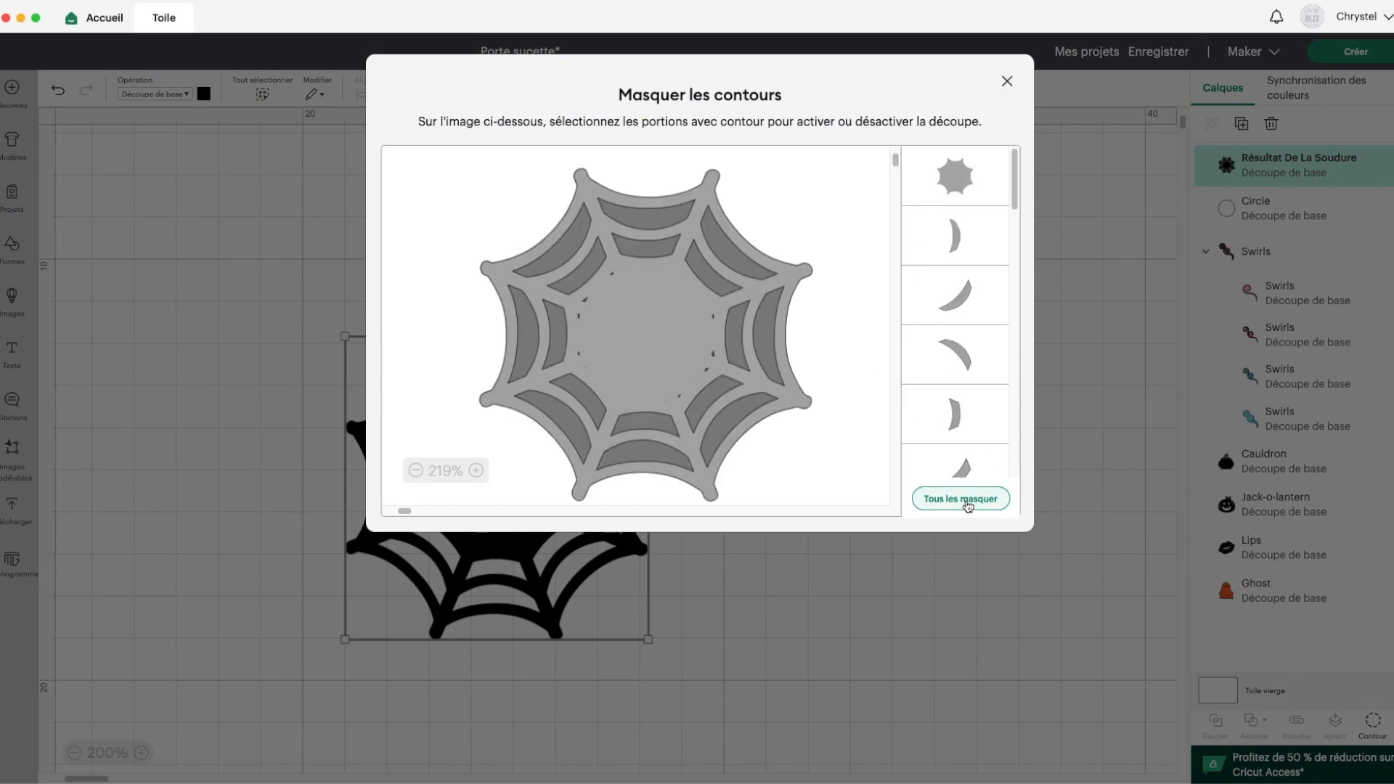
left_click(664, 411)
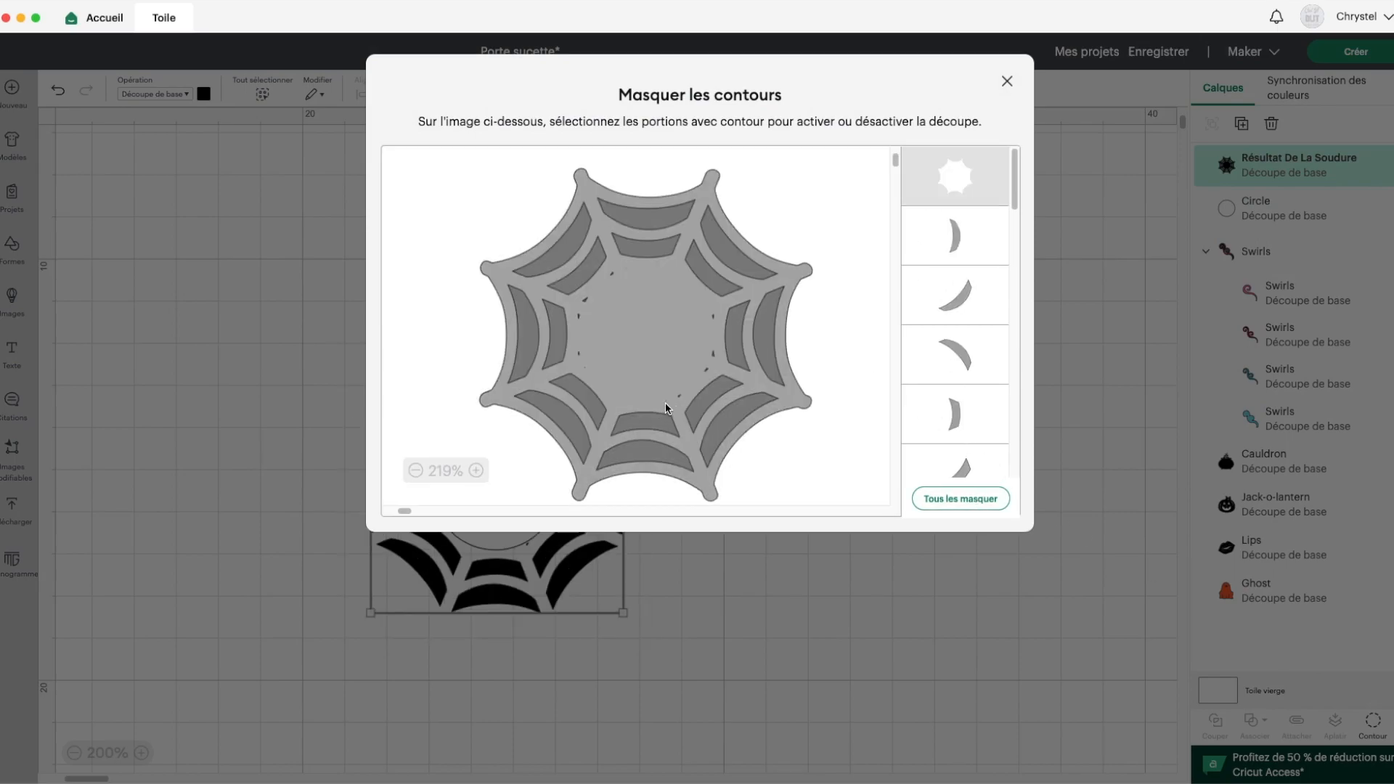
left_click(680, 404)
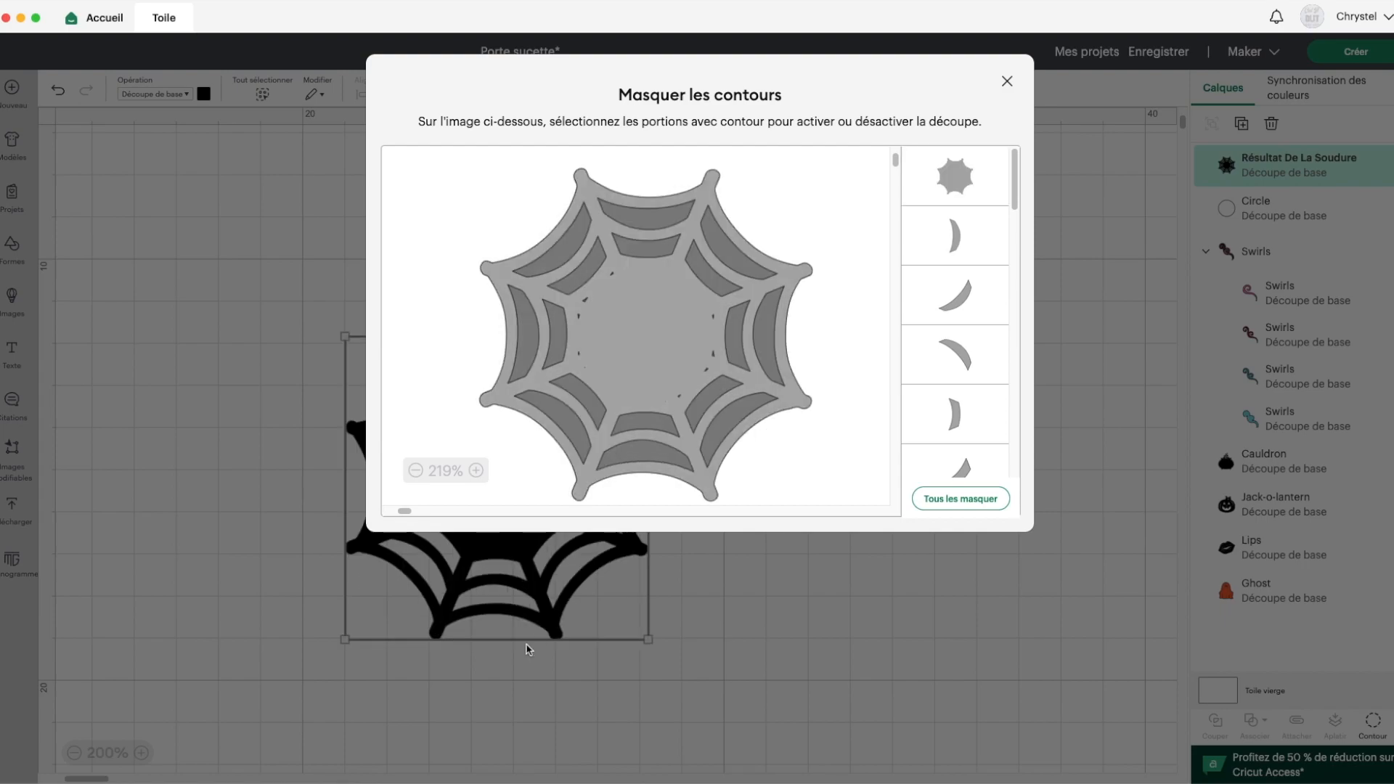
Hide all the tiny stray contours around the solid centre of the welded spider web, keeping the large web openings
scroll(995, 358, "down", 6)
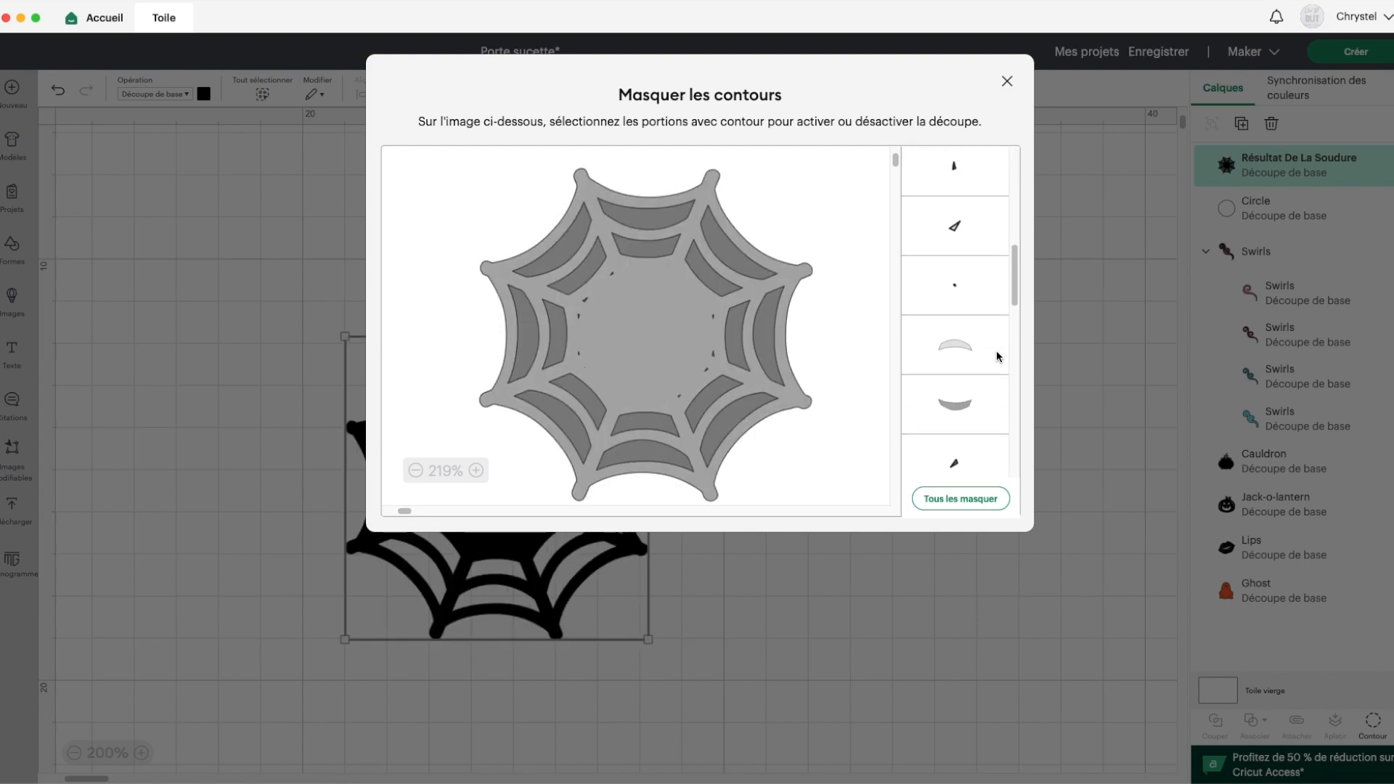
scroll(997, 357, "up", 1)
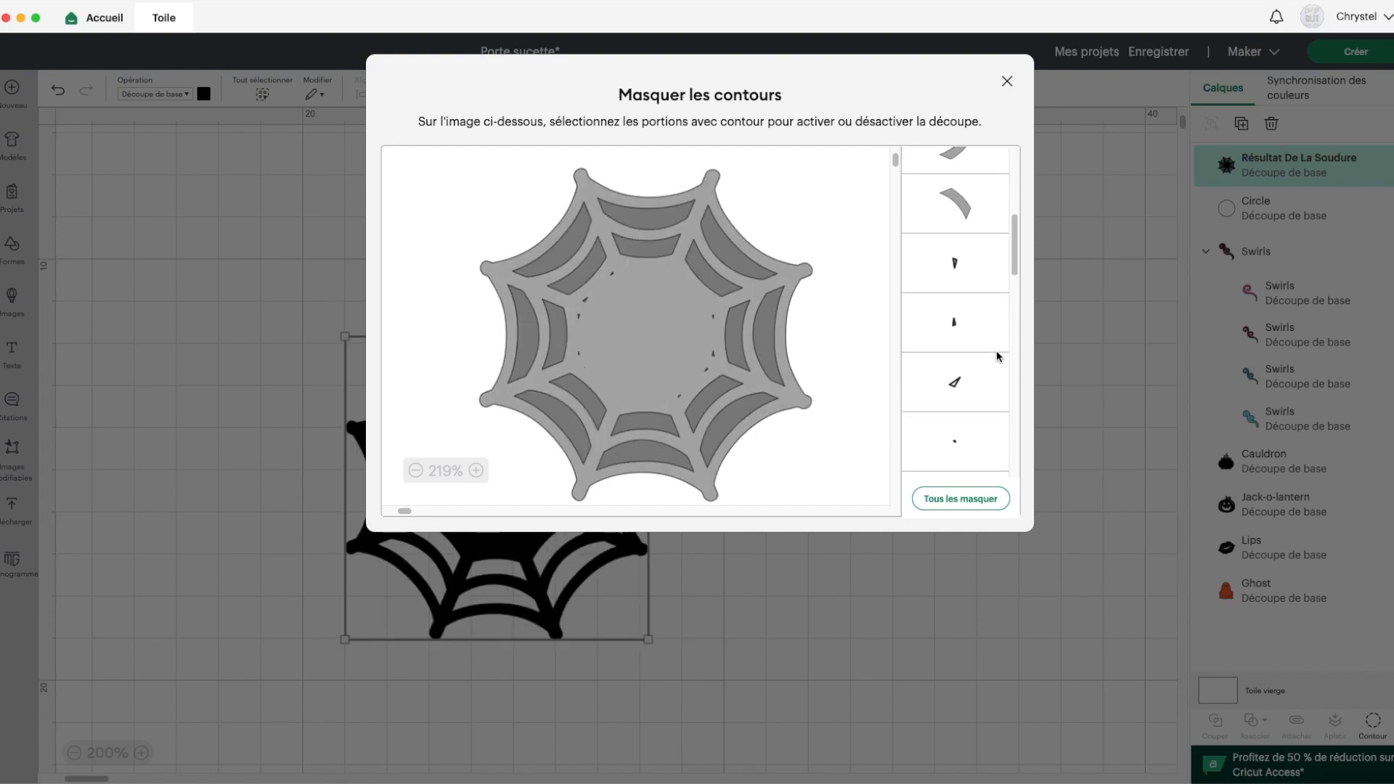
left_click(960, 268)
left_click(966, 323)
left_click(970, 388)
left_click(970, 449)
scroll(969, 448, "down", 3)
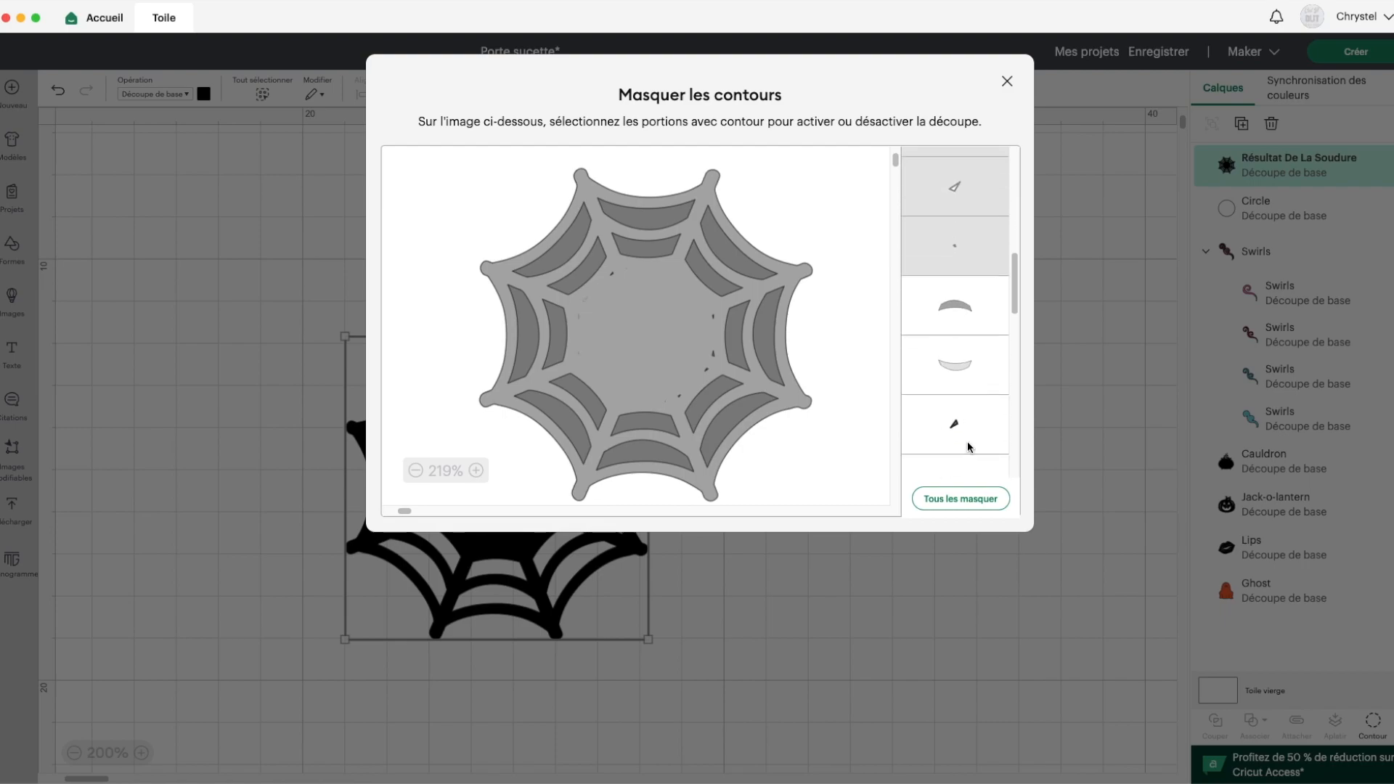
left_click(962, 389)
scroll(966, 389, "down", 3)
left_click(955, 365)
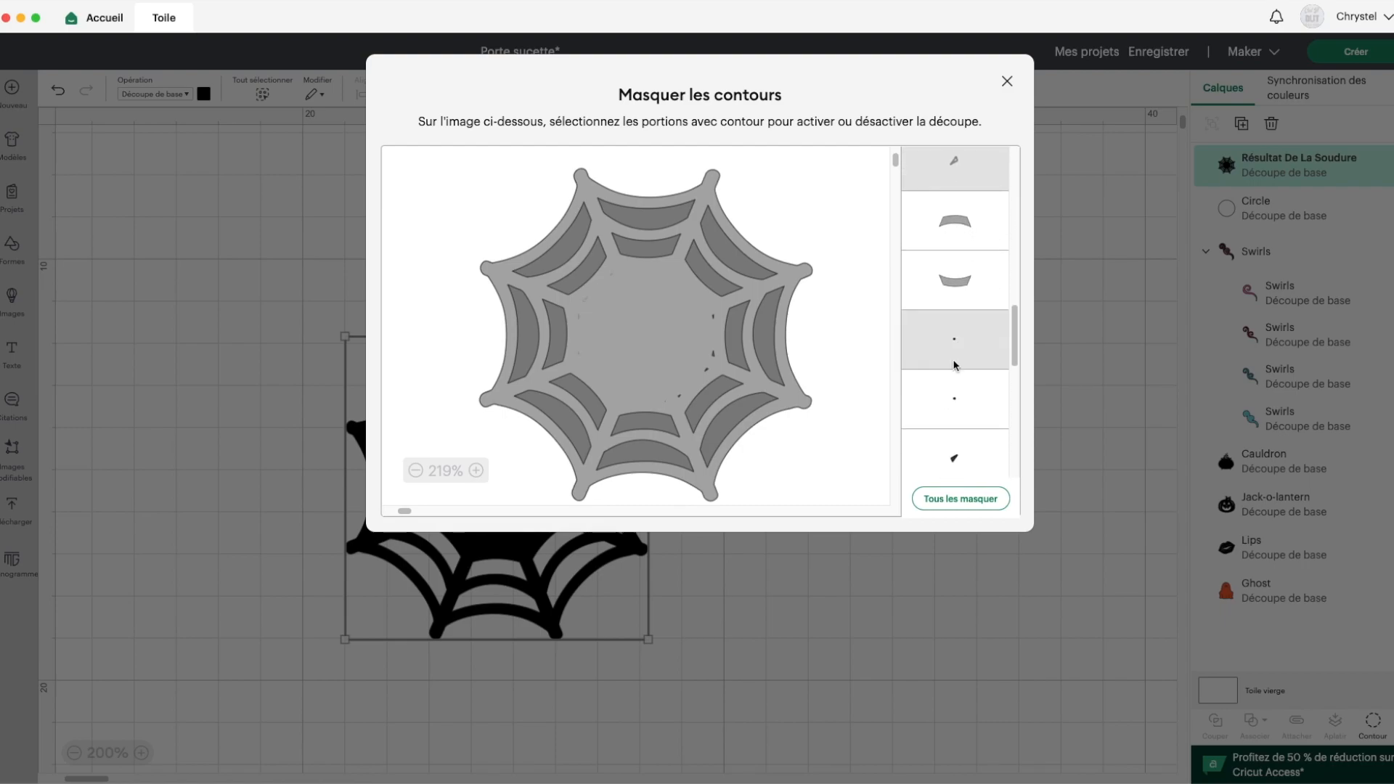
left_click(968, 398)
left_click(970, 456)
scroll(970, 461, "down", 5)
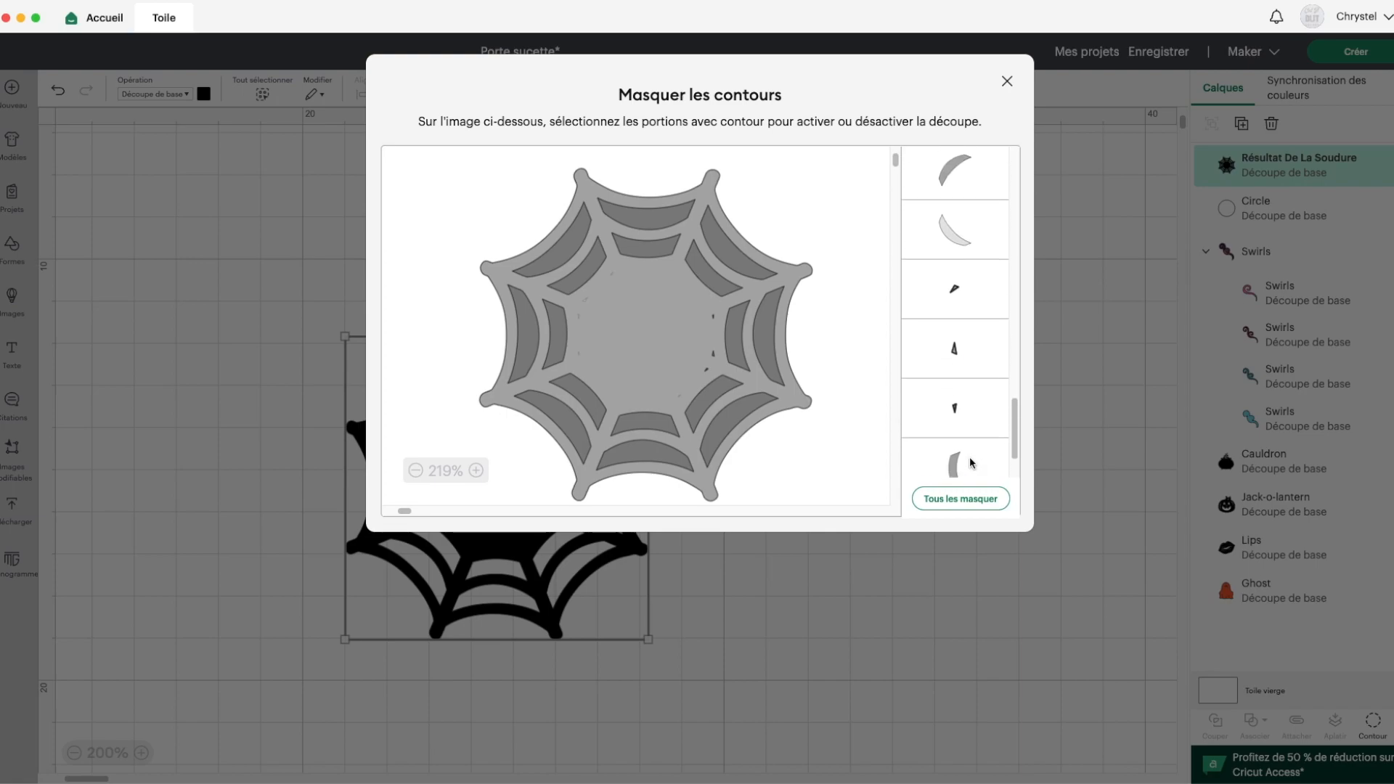
left_click(952, 247)
left_click(965, 302)
left_click(974, 361)
scroll(974, 361, "down", 1)
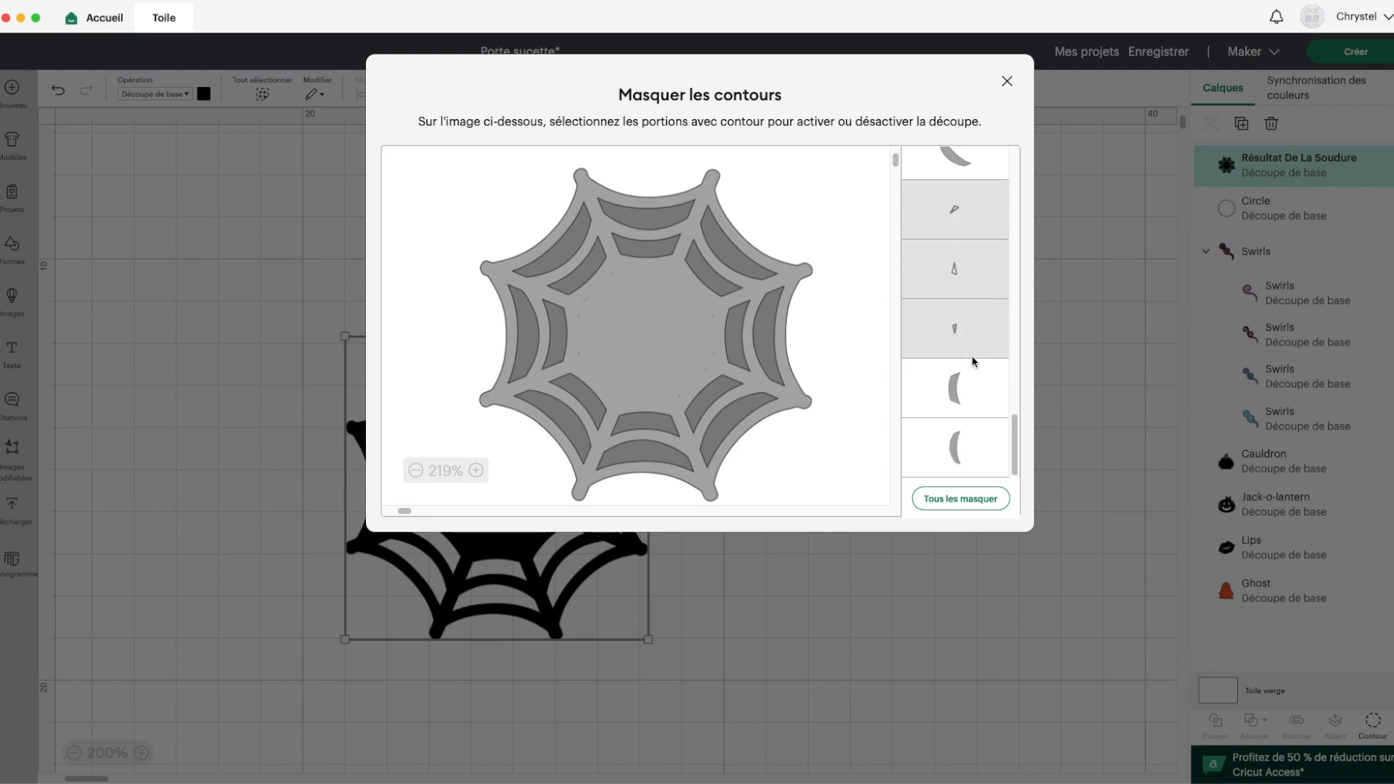
scroll(974, 361, "up", 15)
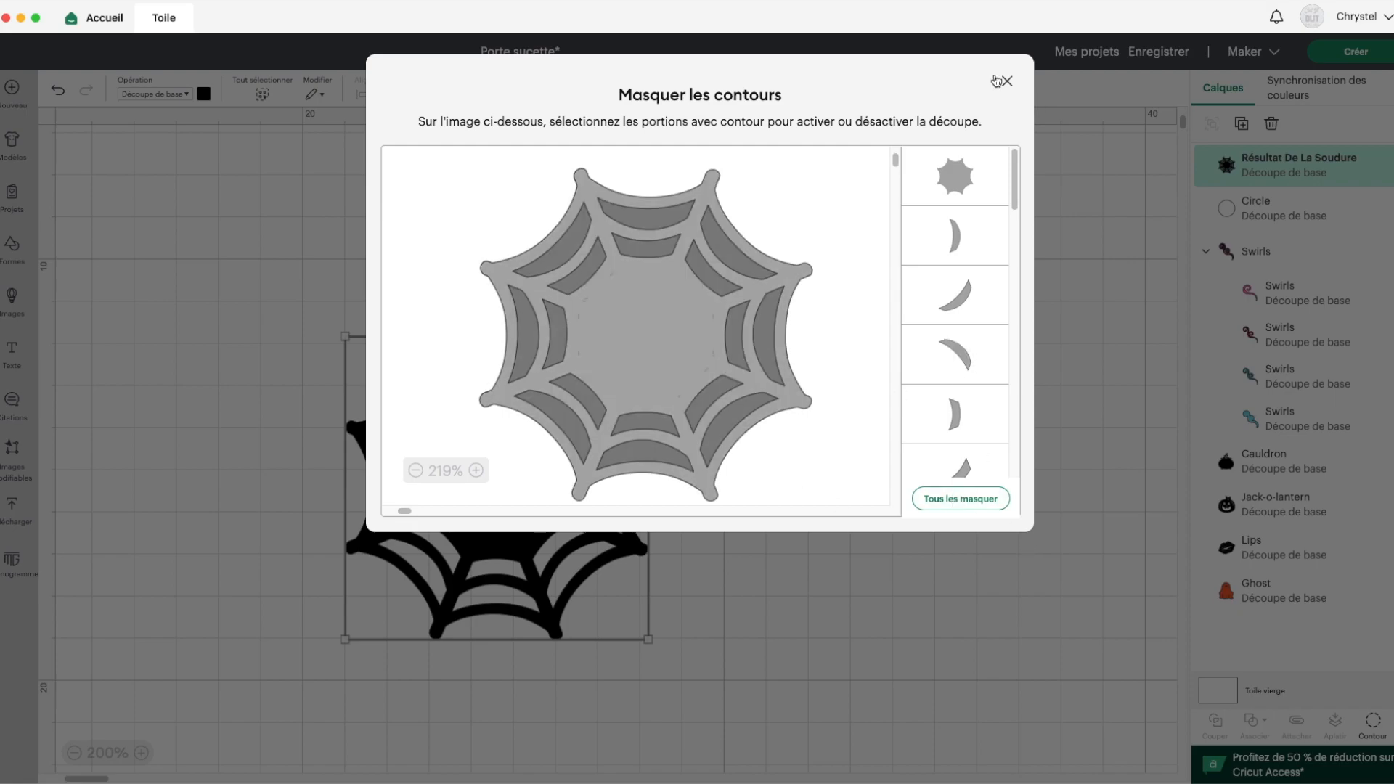
left_click(1005, 82)
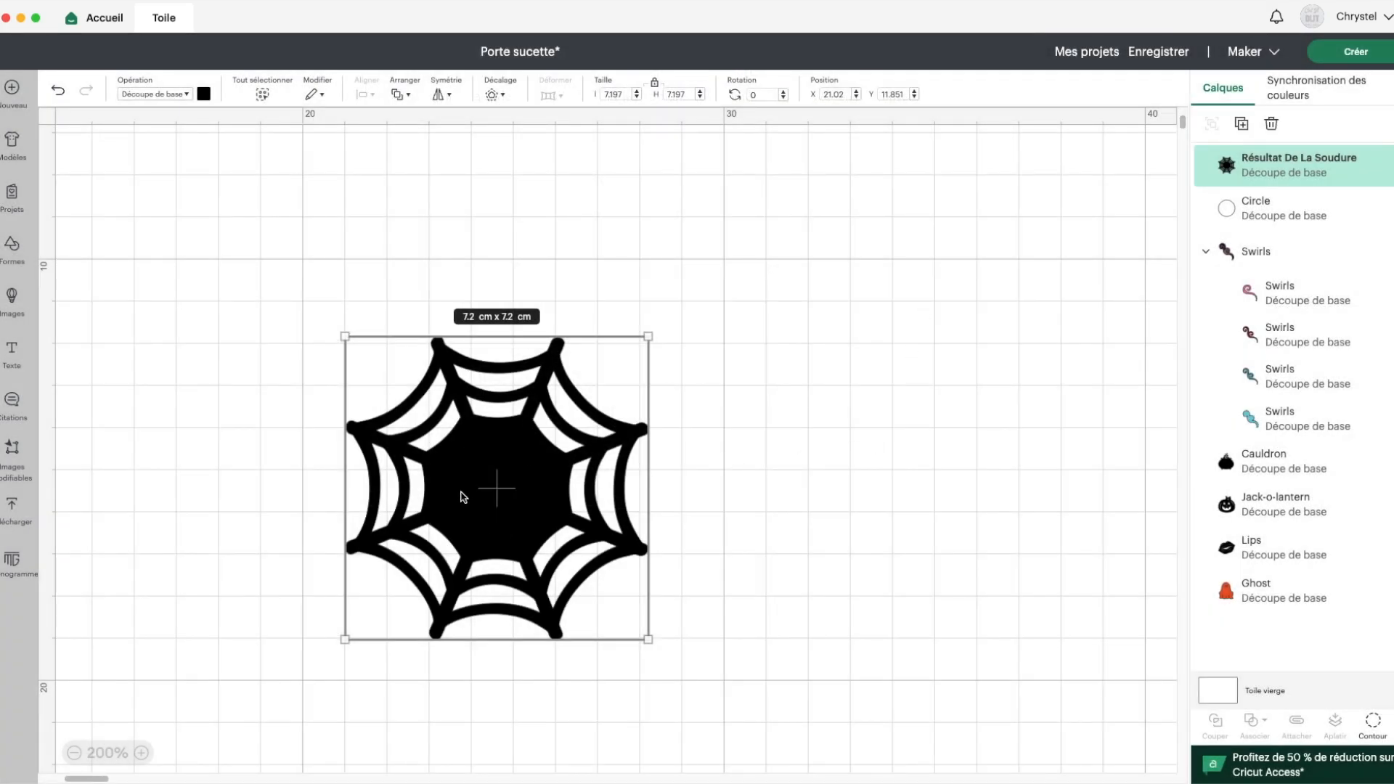
left_click(827, 513)
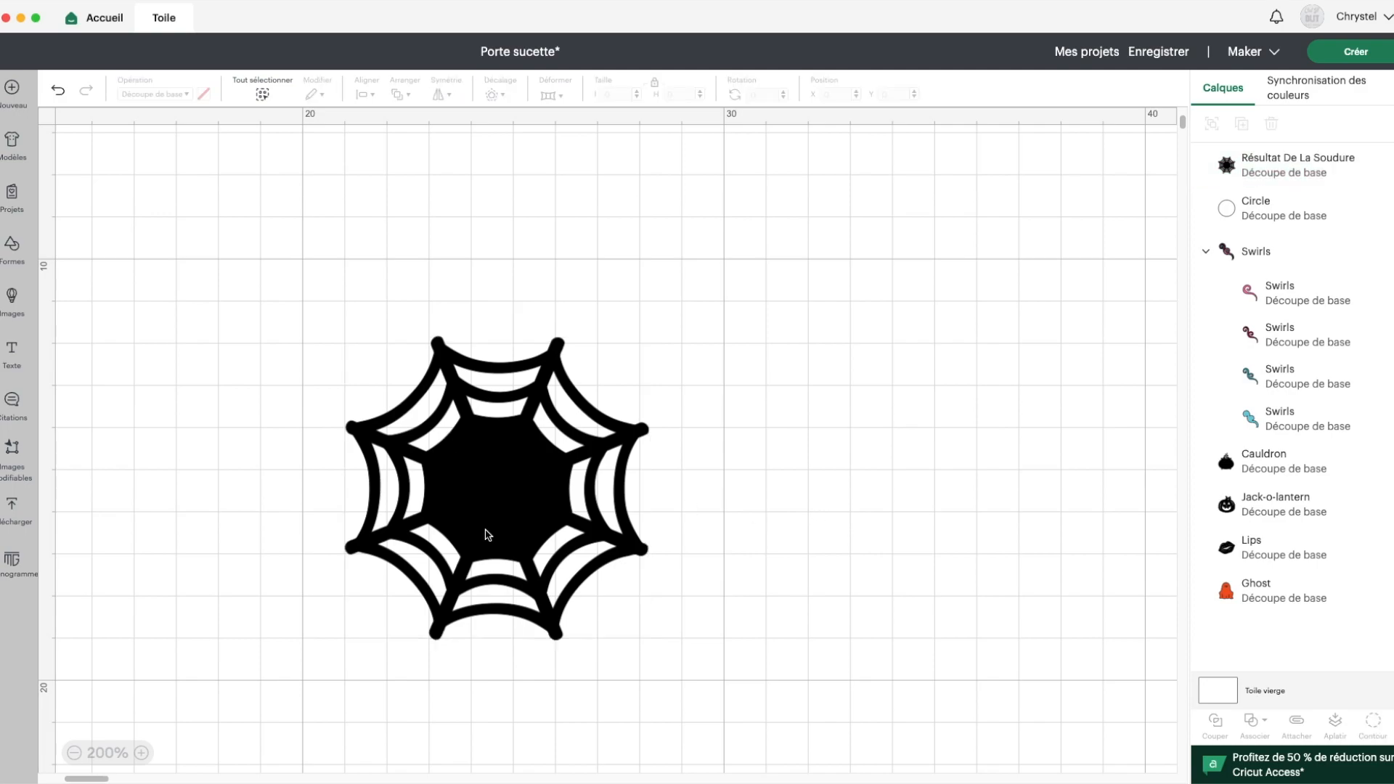
Place the welded web below the white circle in the layer order and centre the two shapes on each other
left_click(522, 467)
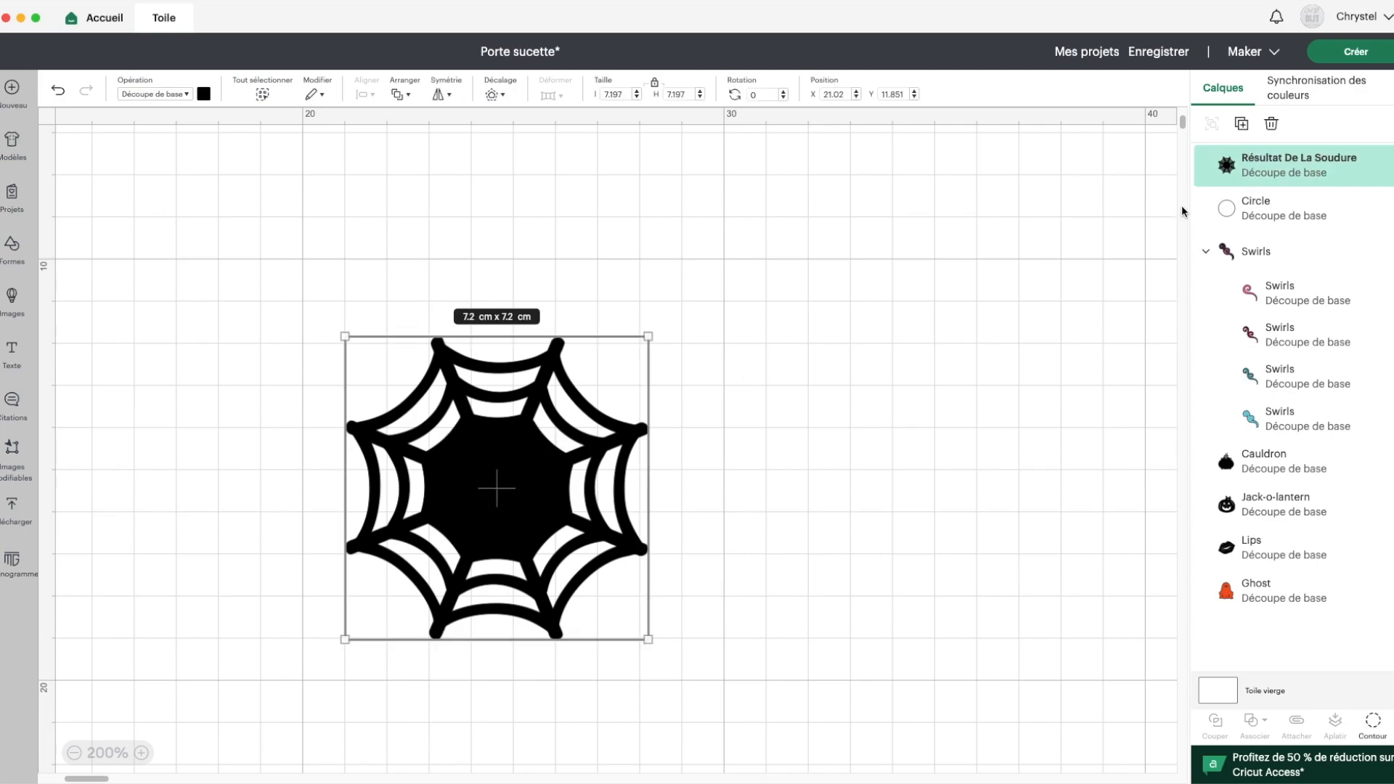
left_click_drag(1257, 169, 1255, 212)
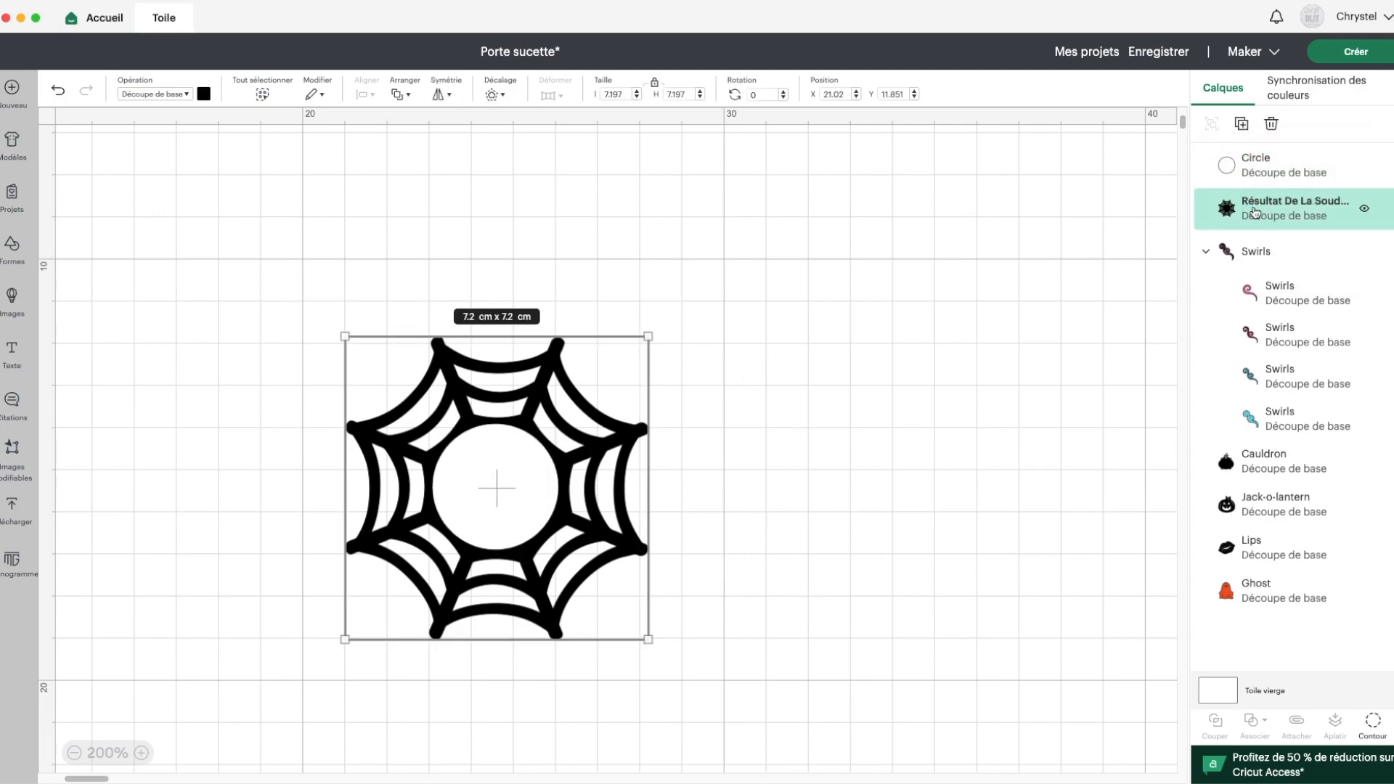
left_click_drag(276, 249, 563, 582)
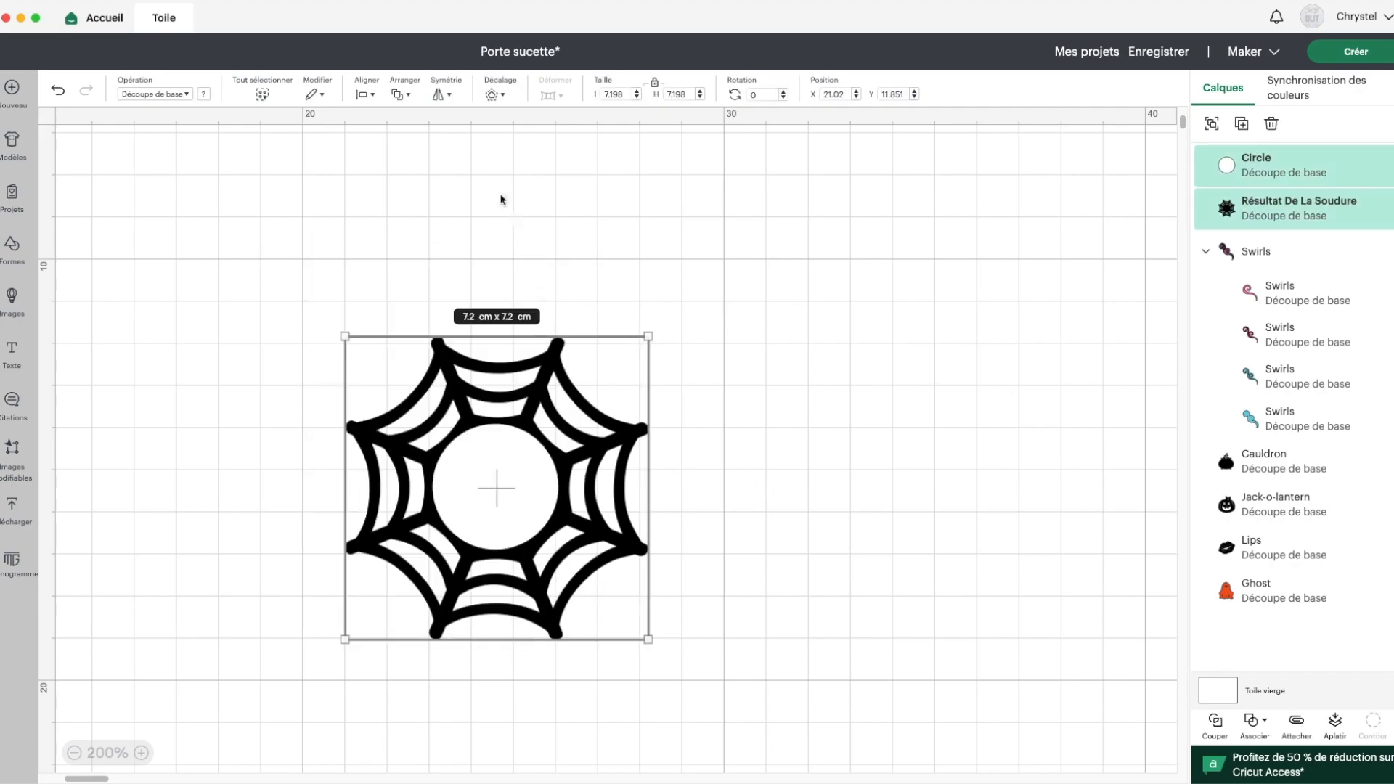
left_click(363, 94)
left_click(392, 300)
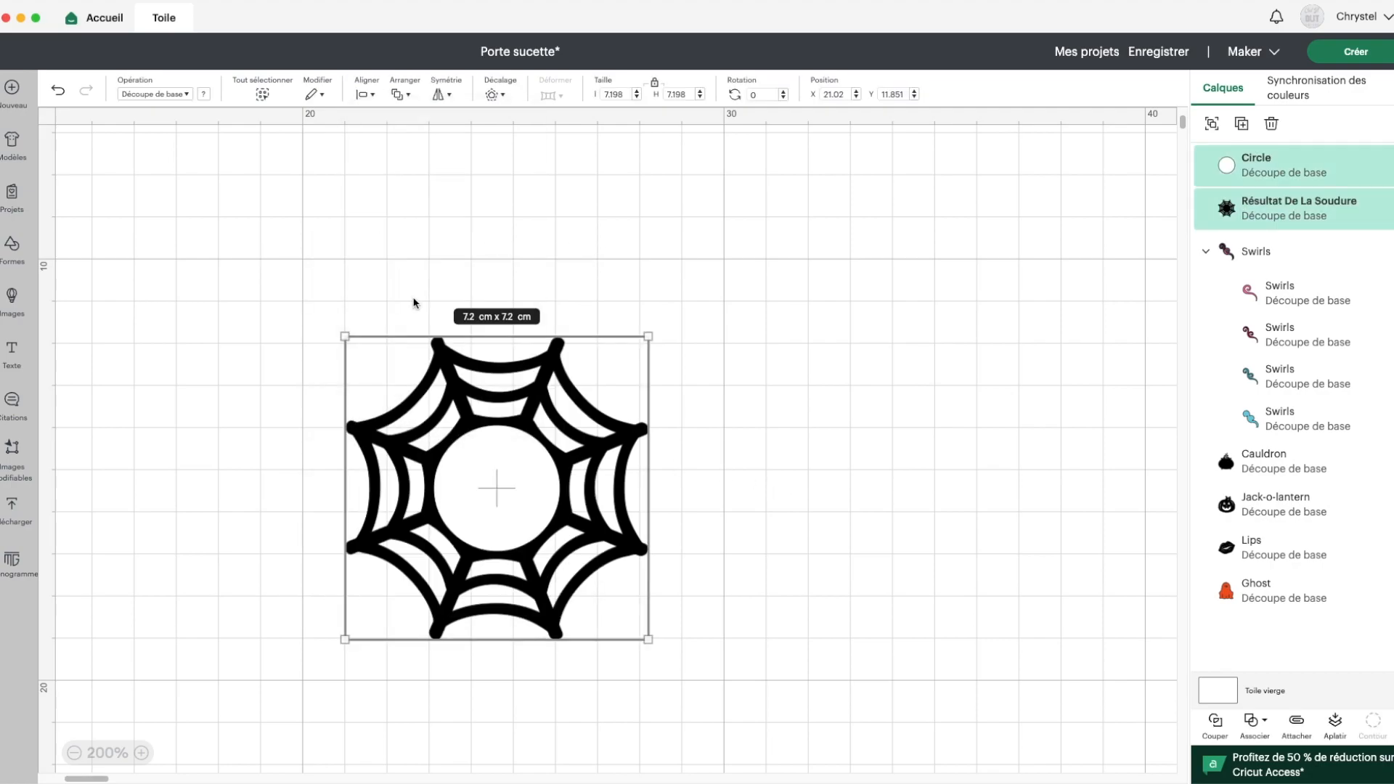
Subtract the circle from the spider web and move the resulting web higher on the canvas
left_click(1262, 728)
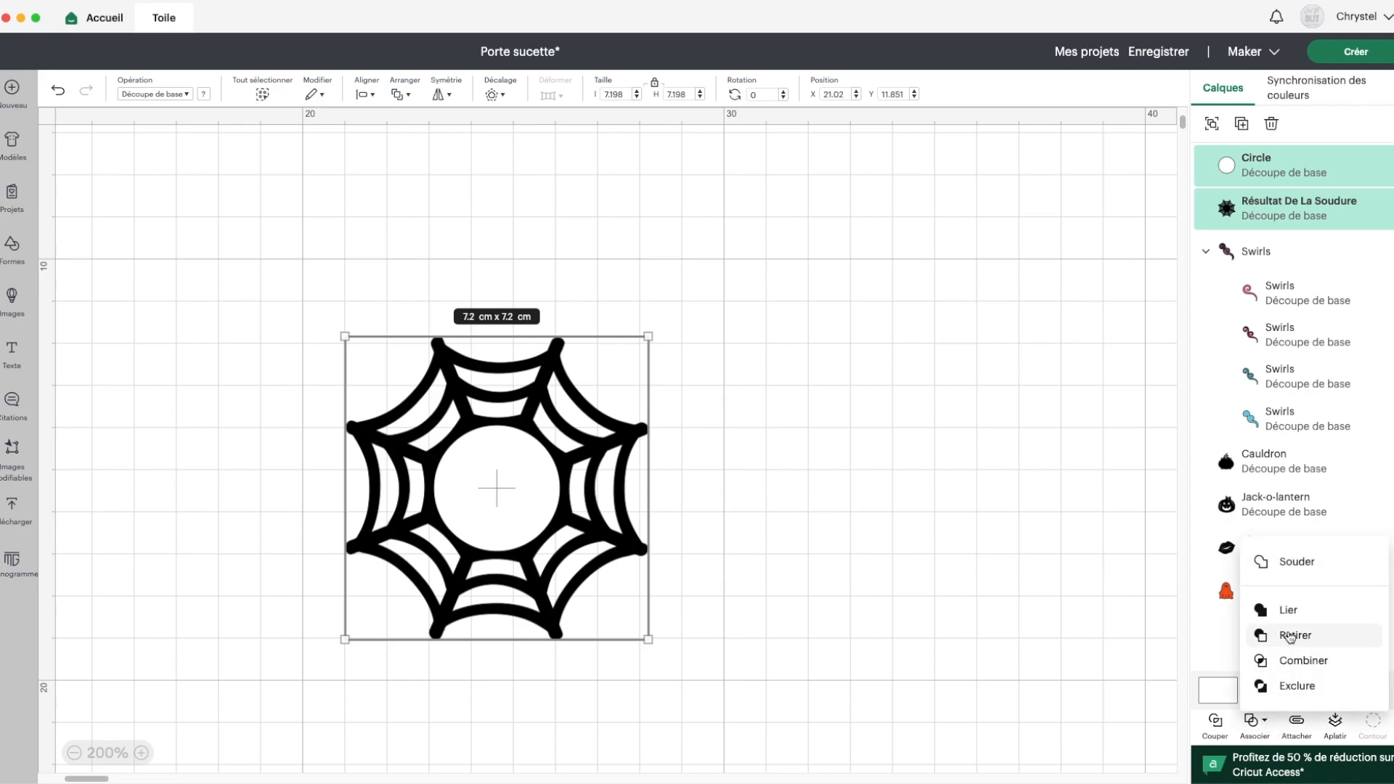
left_click(1286, 636)
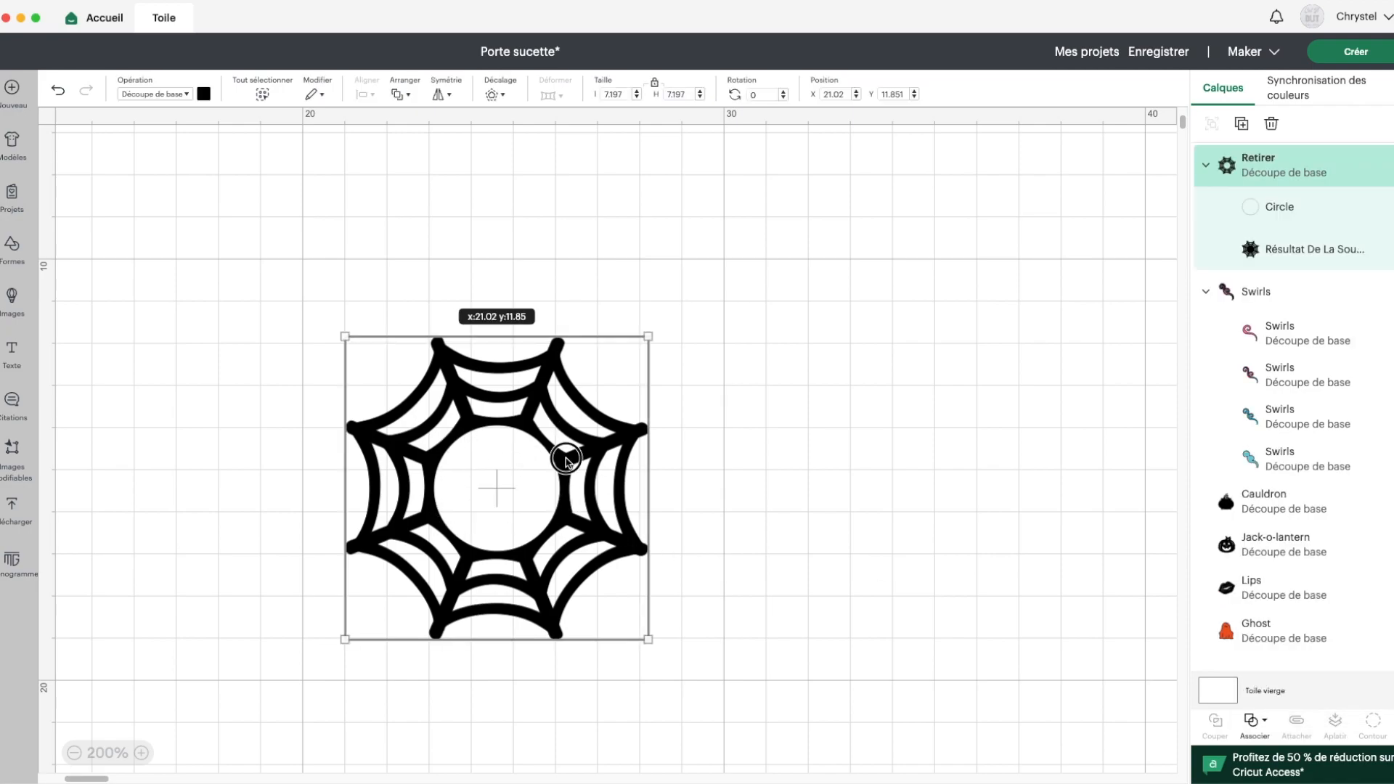
left_click_drag(567, 465, 550, 268)
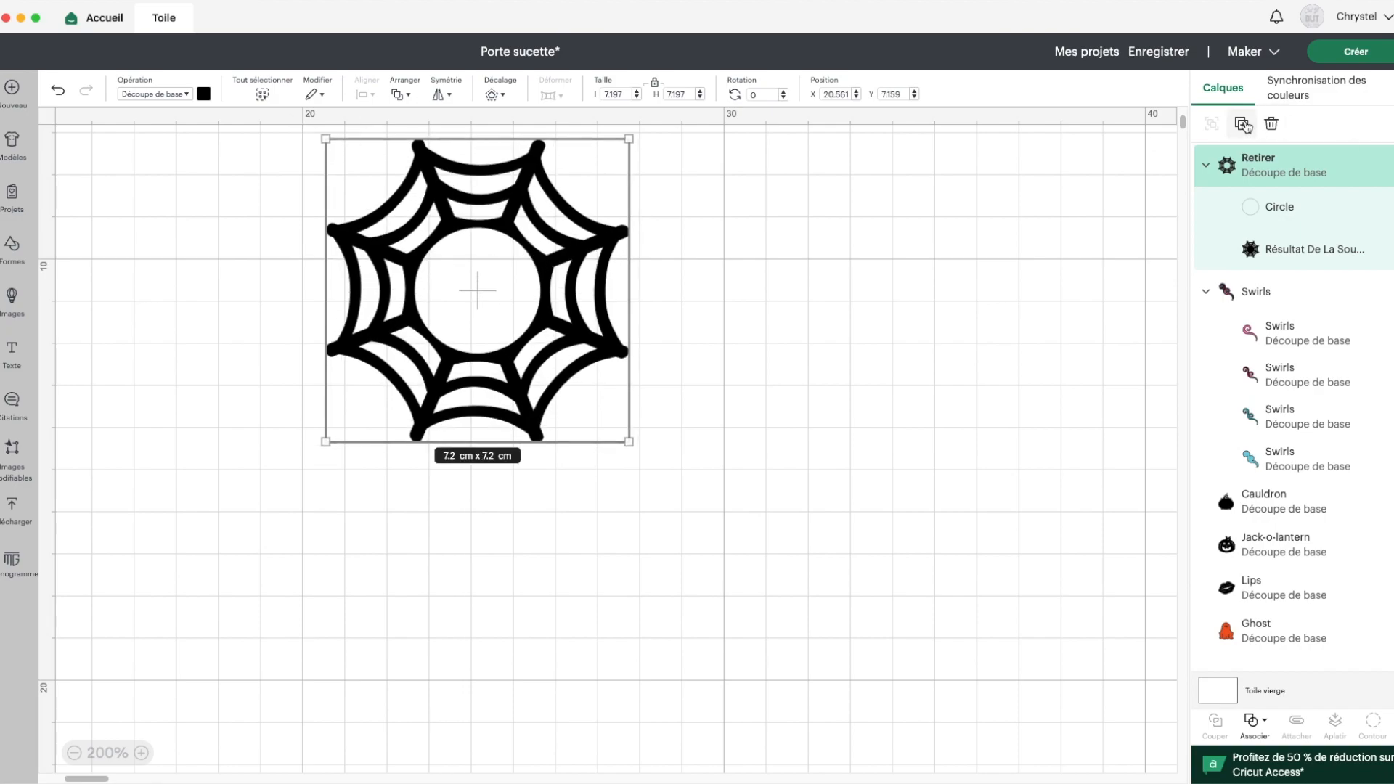
Duplicate the cut-out web, flip the copy vertically and place it directly below the original so their tips meet
left_click(1242, 124)
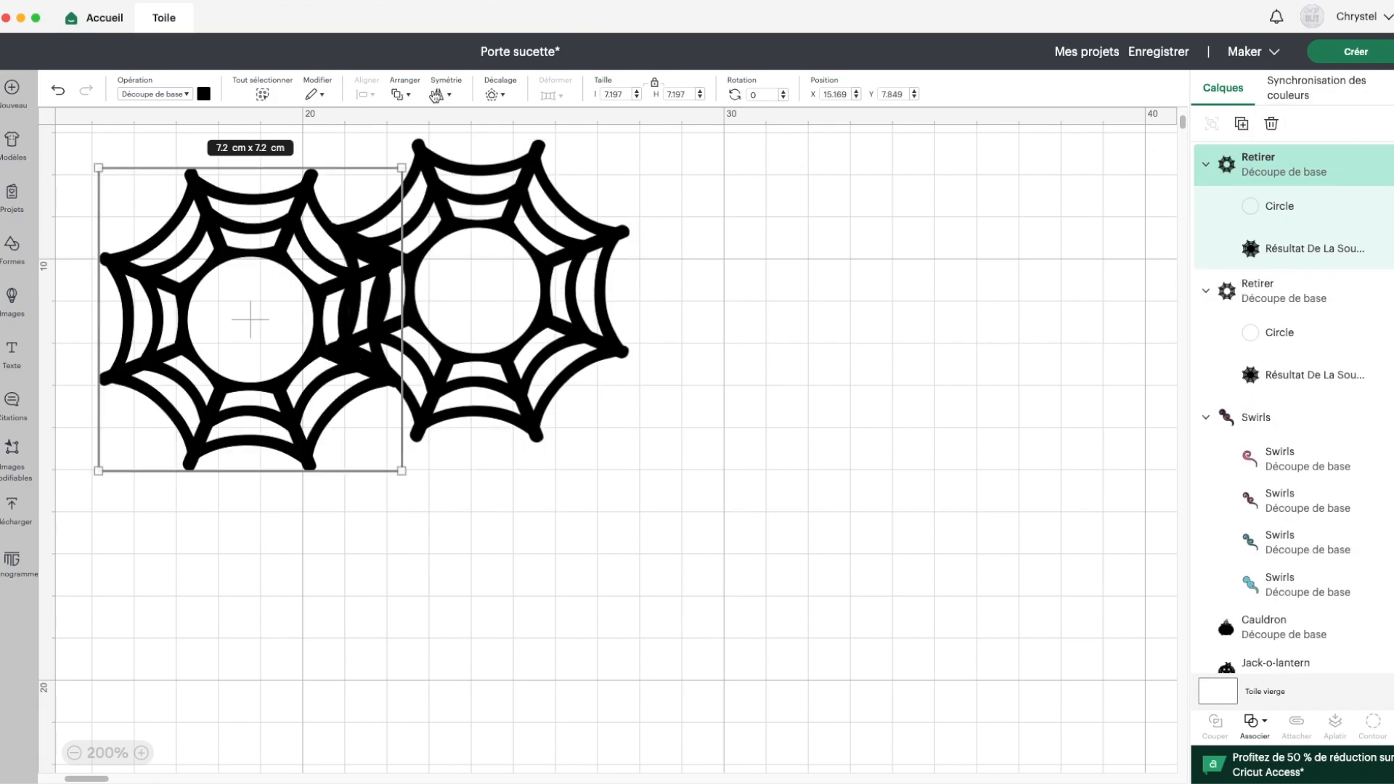
left_click(436, 95)
left_click(532, 151)
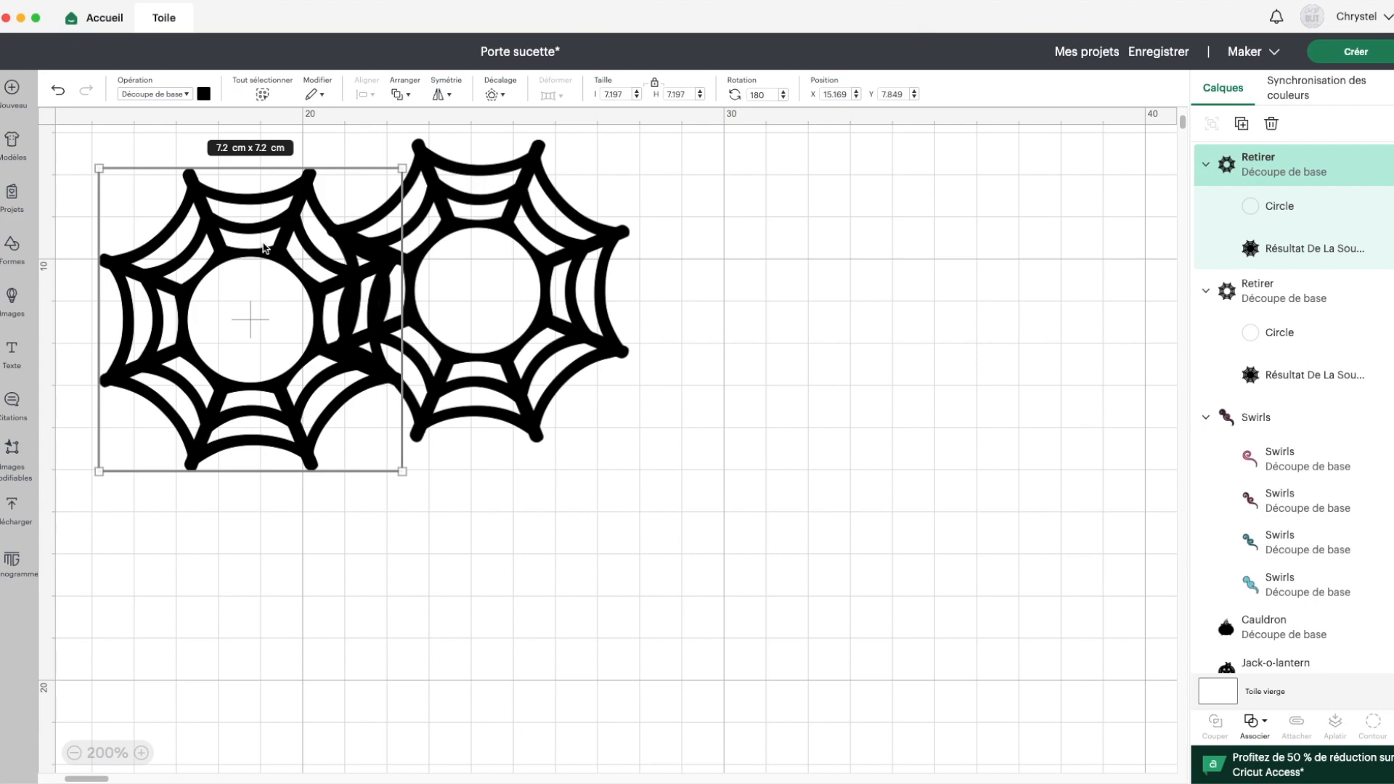
left_click_drag(265, 248, 498, 513)
left_click(676, 542)
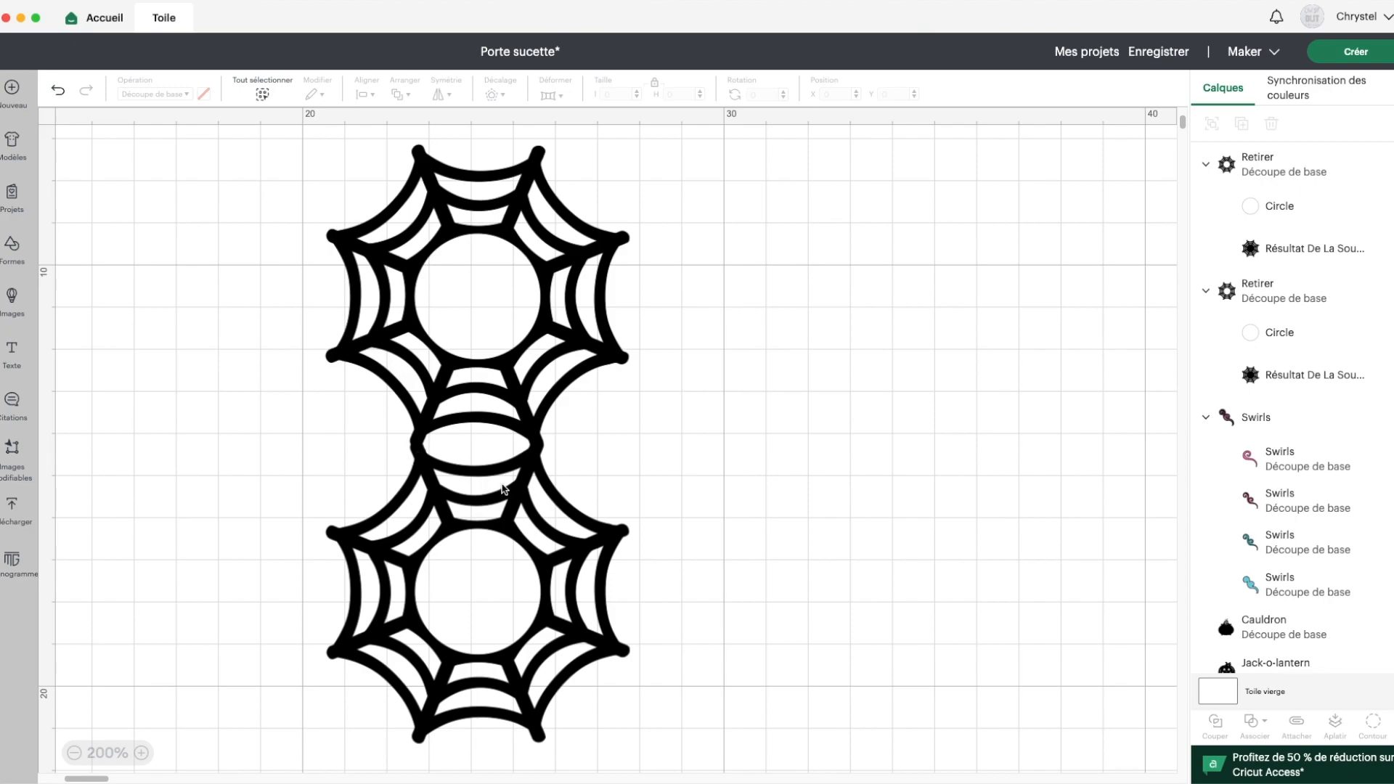
Nudge the lower web upward in small increments so its upper tips overlap the lower tips of the other web
left_click(504, 534)
key("Up")
key("Up")
key("Up")
key("Up")
key("Up")
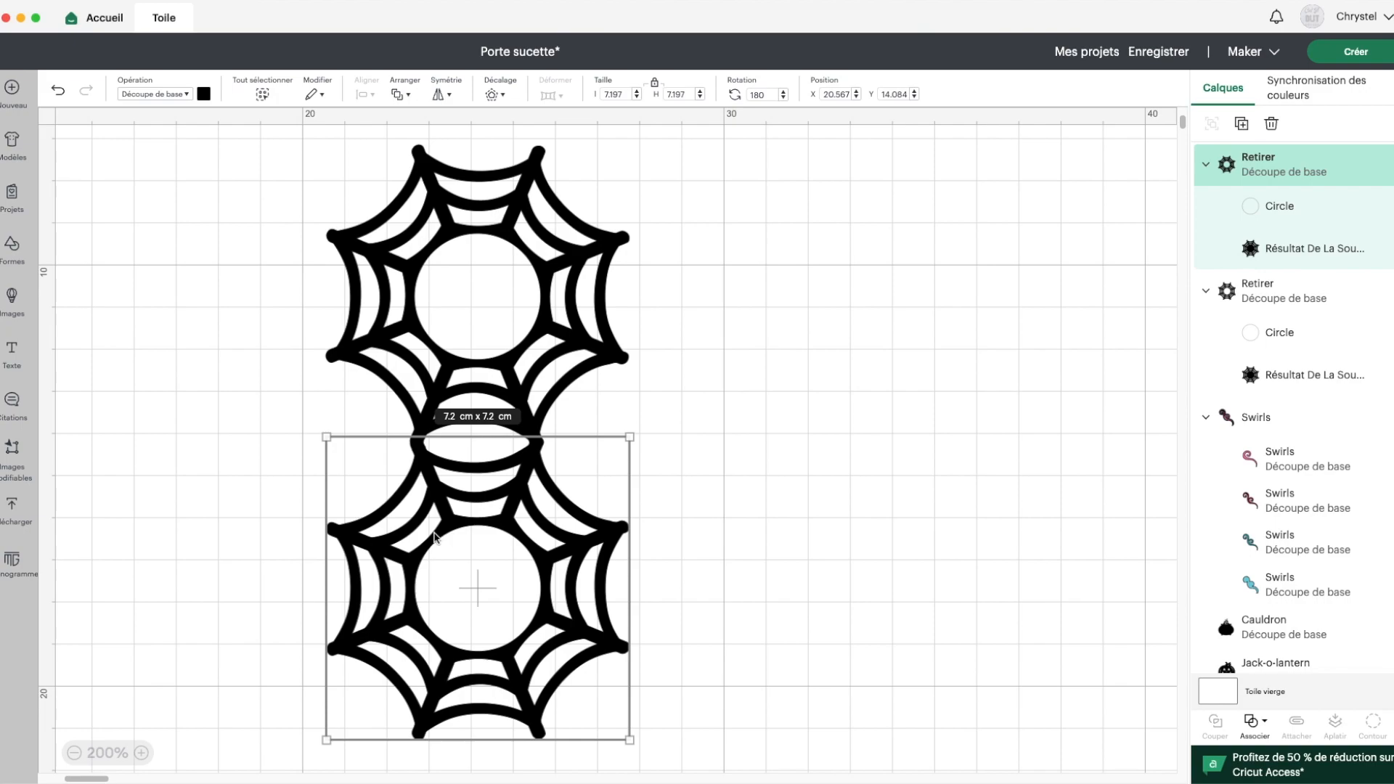
left_click(209, 499)
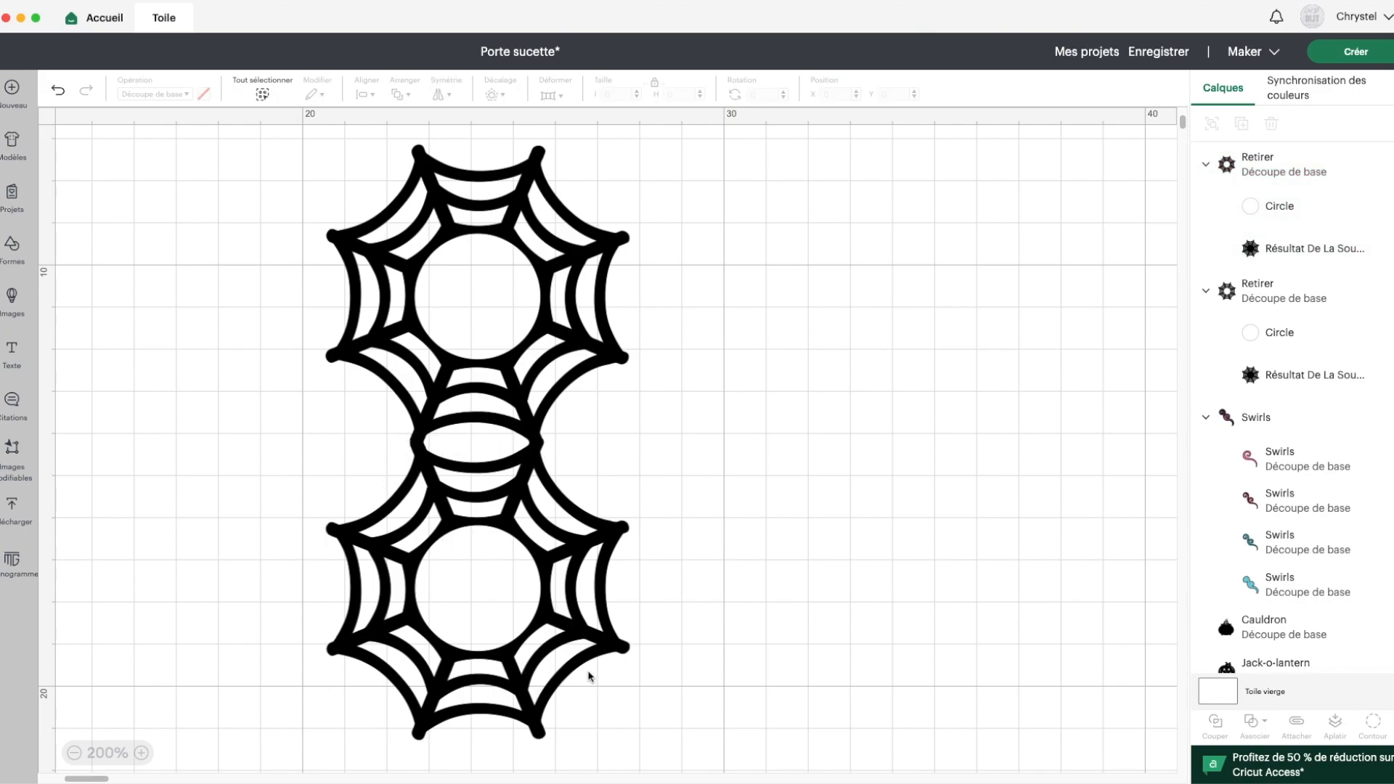
Centre the two stacked webs horizontally on each other
left_click_drag(252, 274, 630, 641)
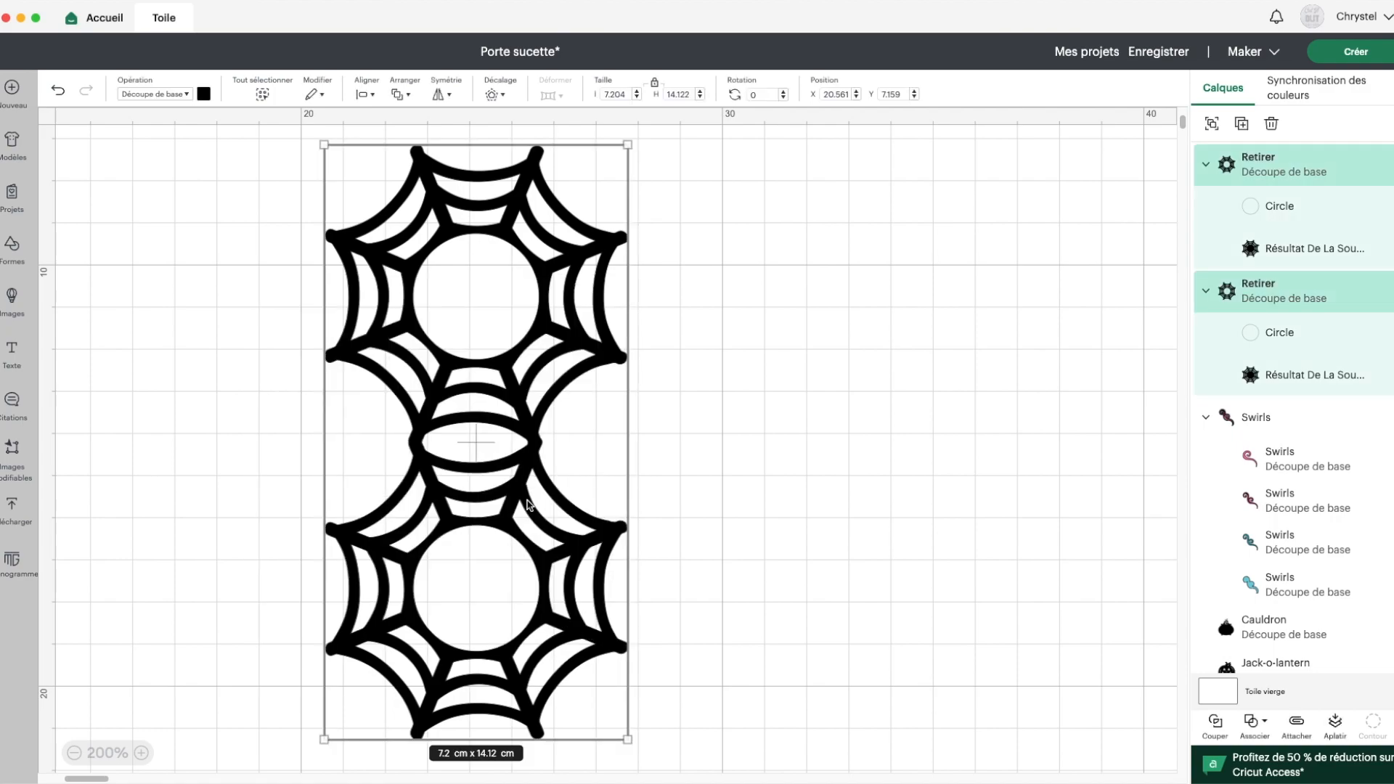
left_click(363, 98)
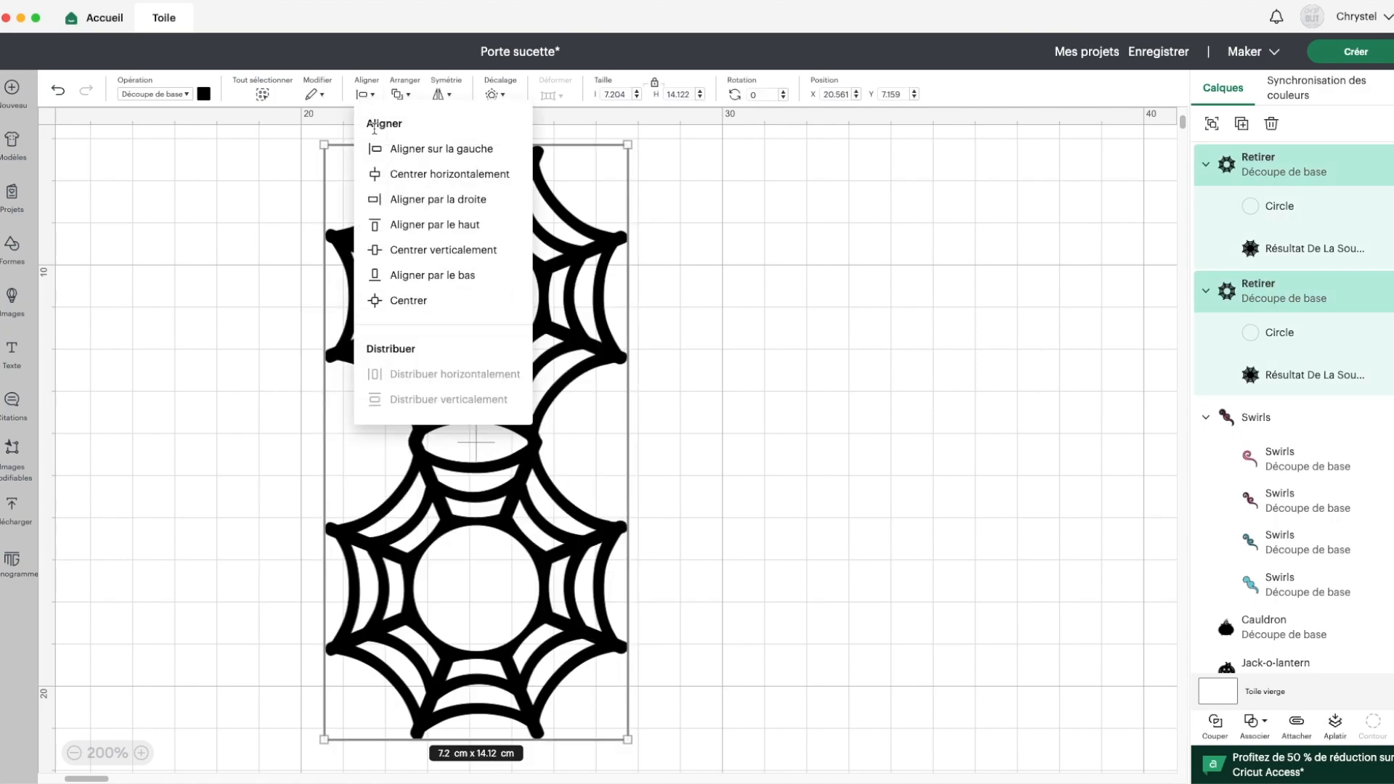
left_click(448, 175)
left_click(664, 391)
scroll(574, 577, "up", 1)
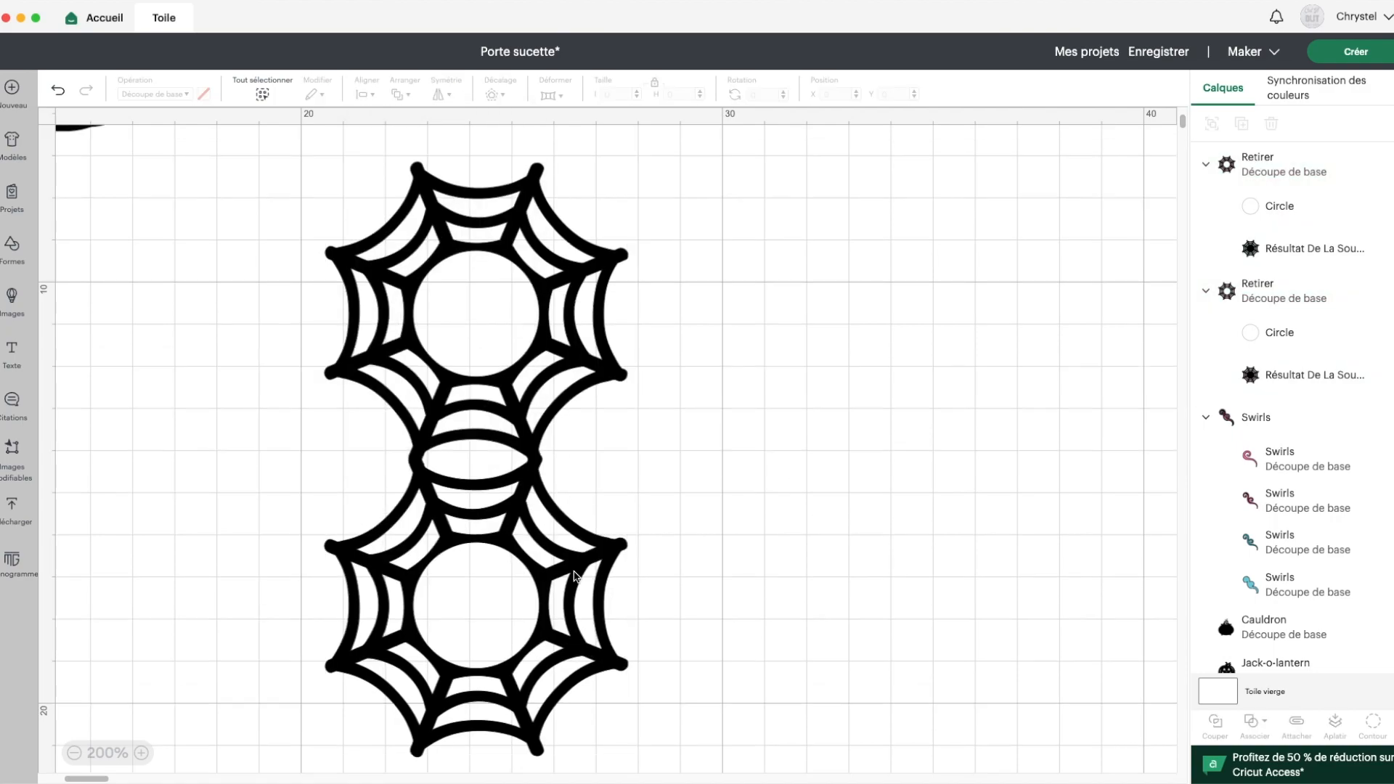
Weld the two stacked spider webs into a single shape
left_click_drag(258, 302, 741, 740)
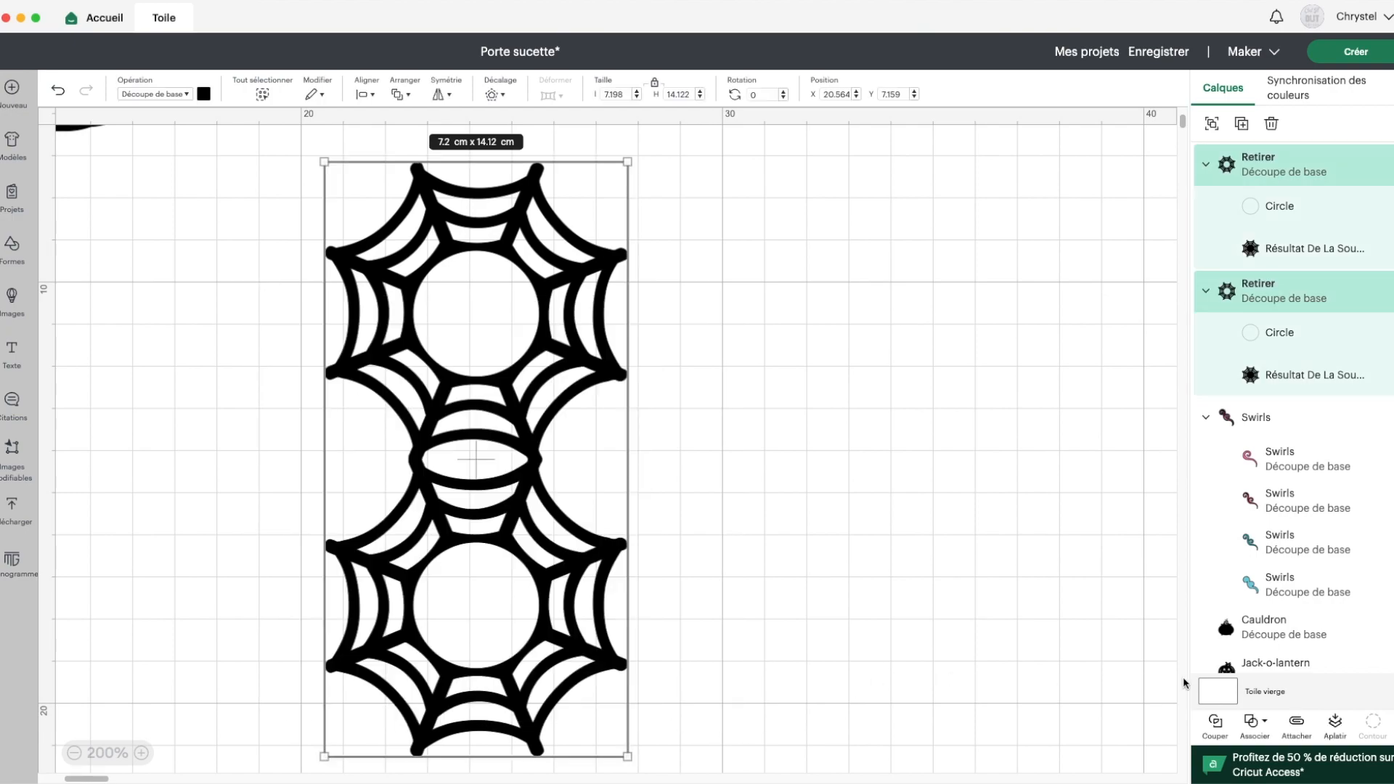
left_click(1268, 730)
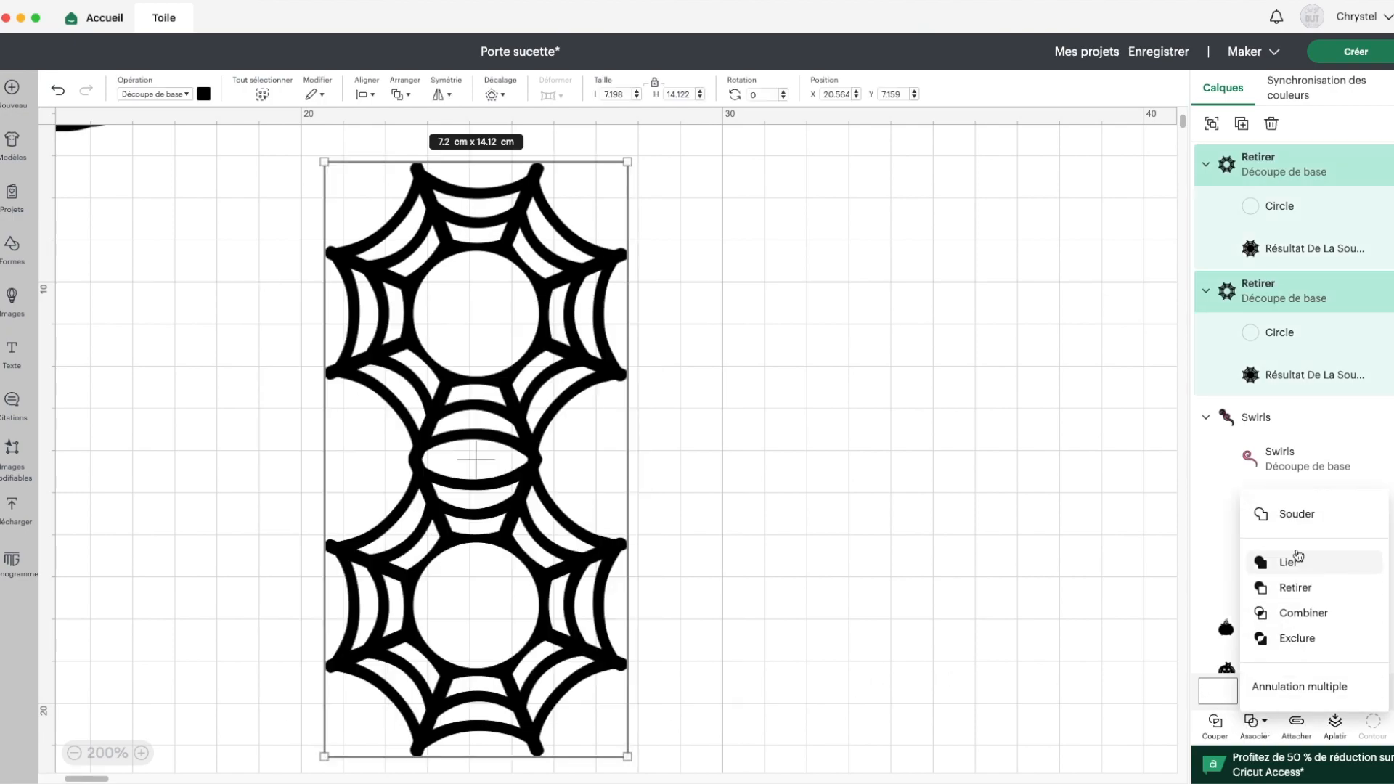
left_click(1291, 515)
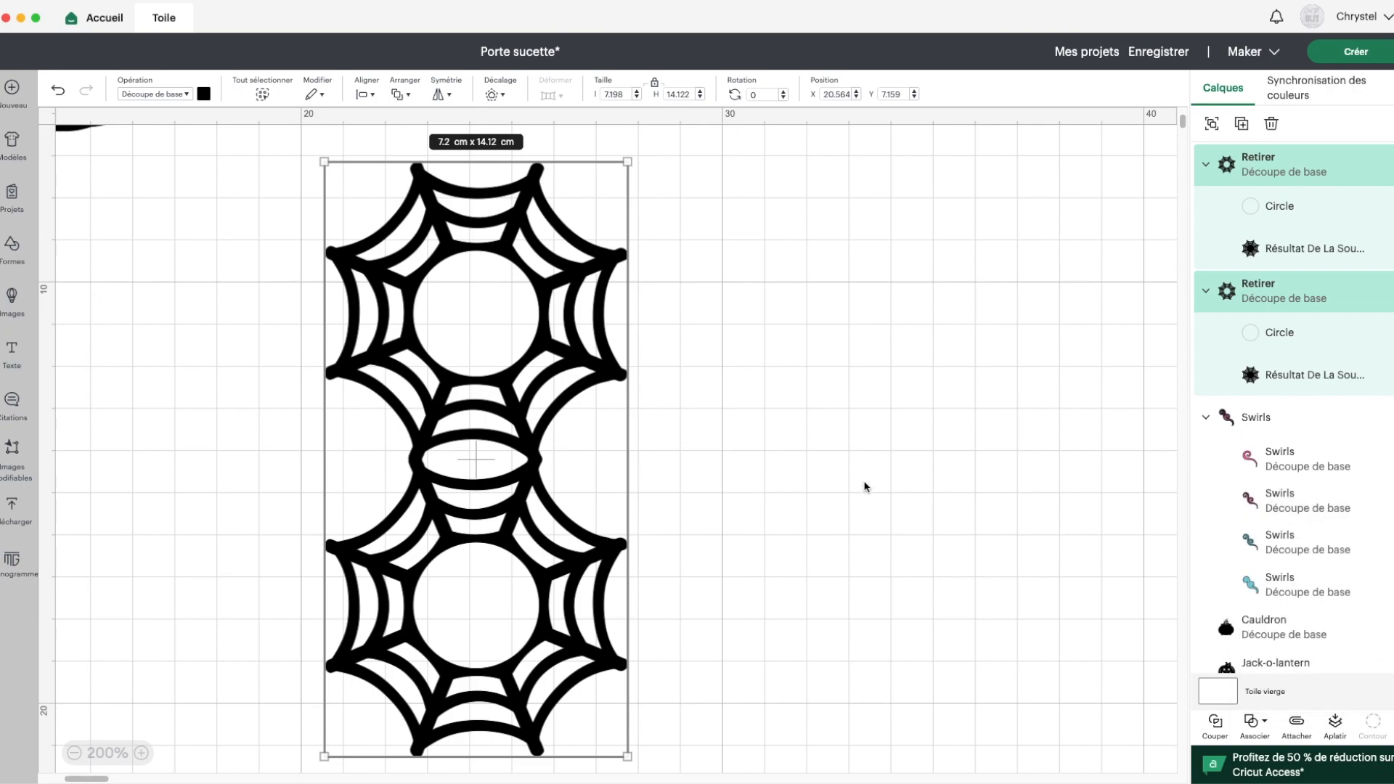
Add a score line, rotate it to 90° and place it across the junction between the two webs
left_click(13, 247)
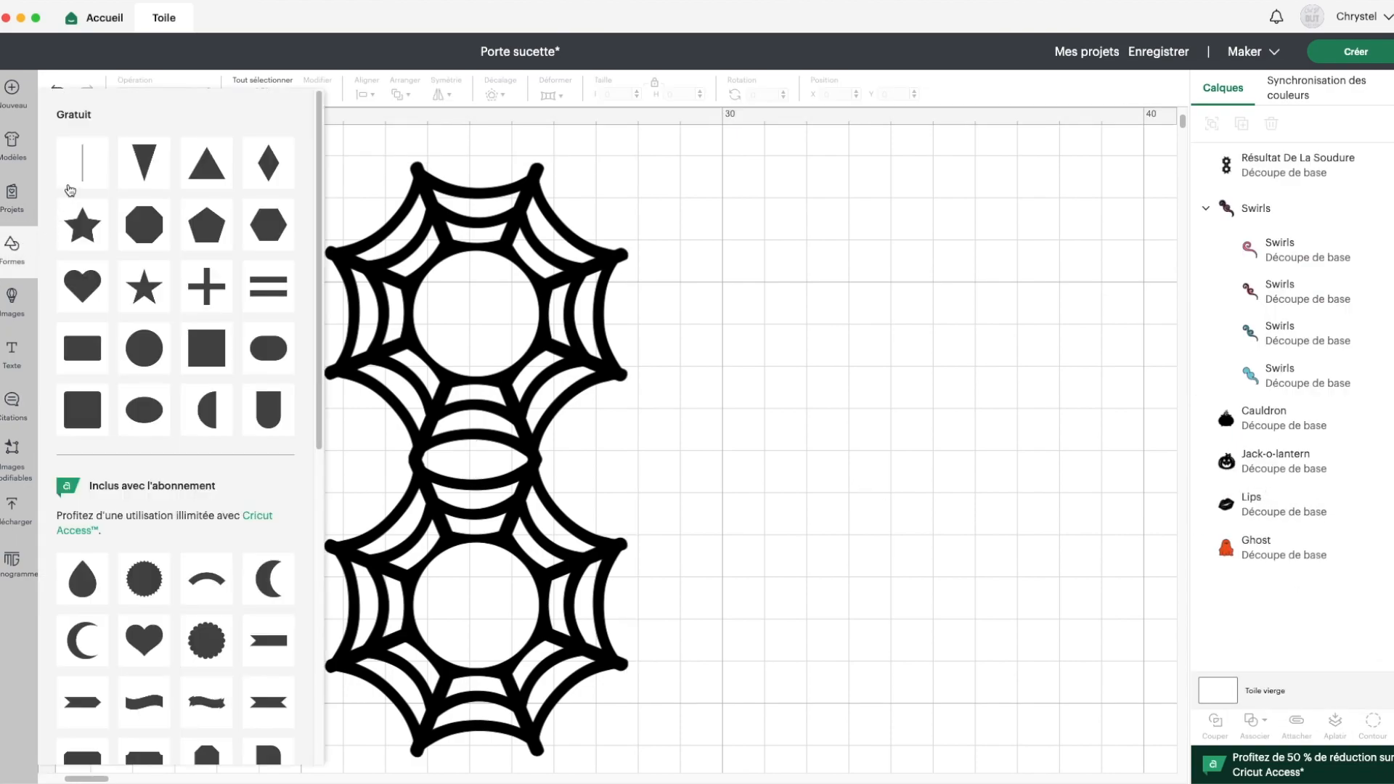
left_click(76, 178)
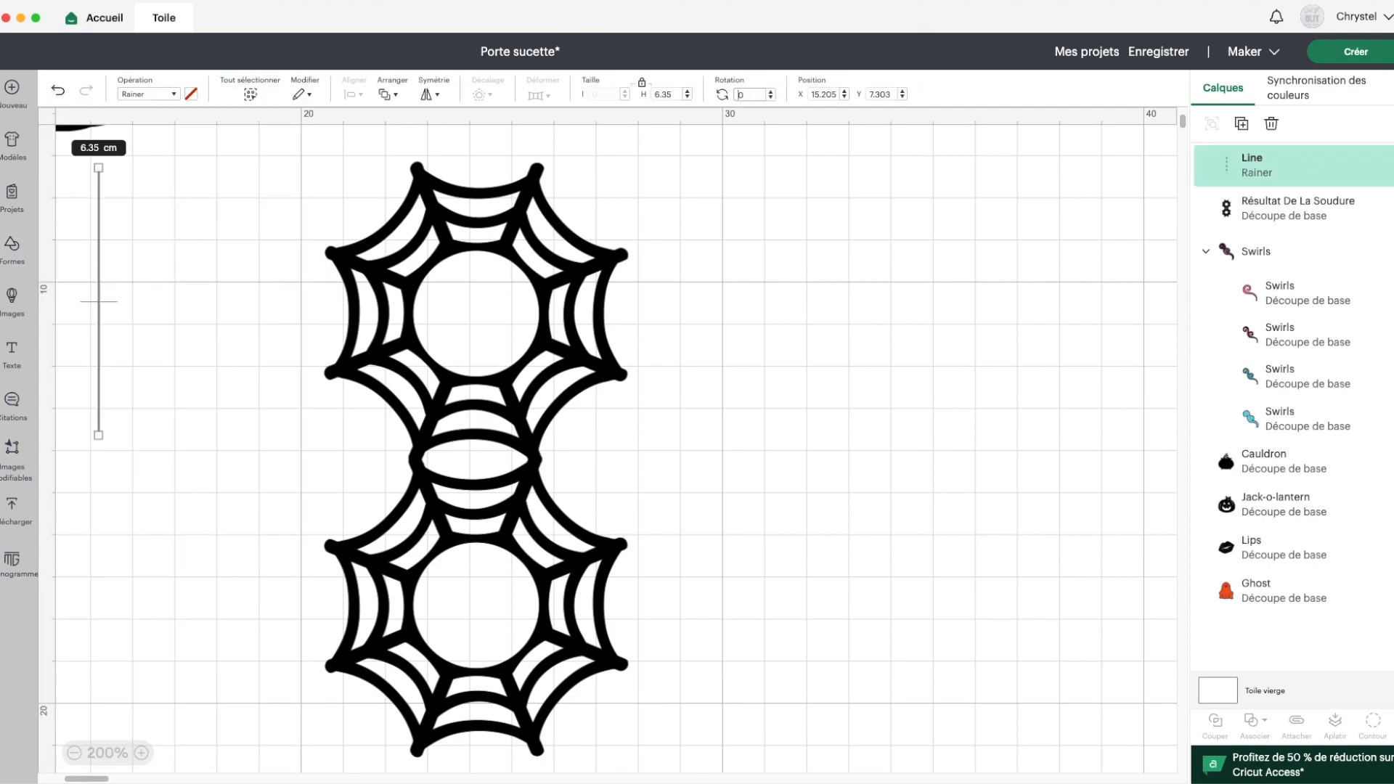
type("9")
key("Return")
left_click_drag(107, 308, 473, 456)
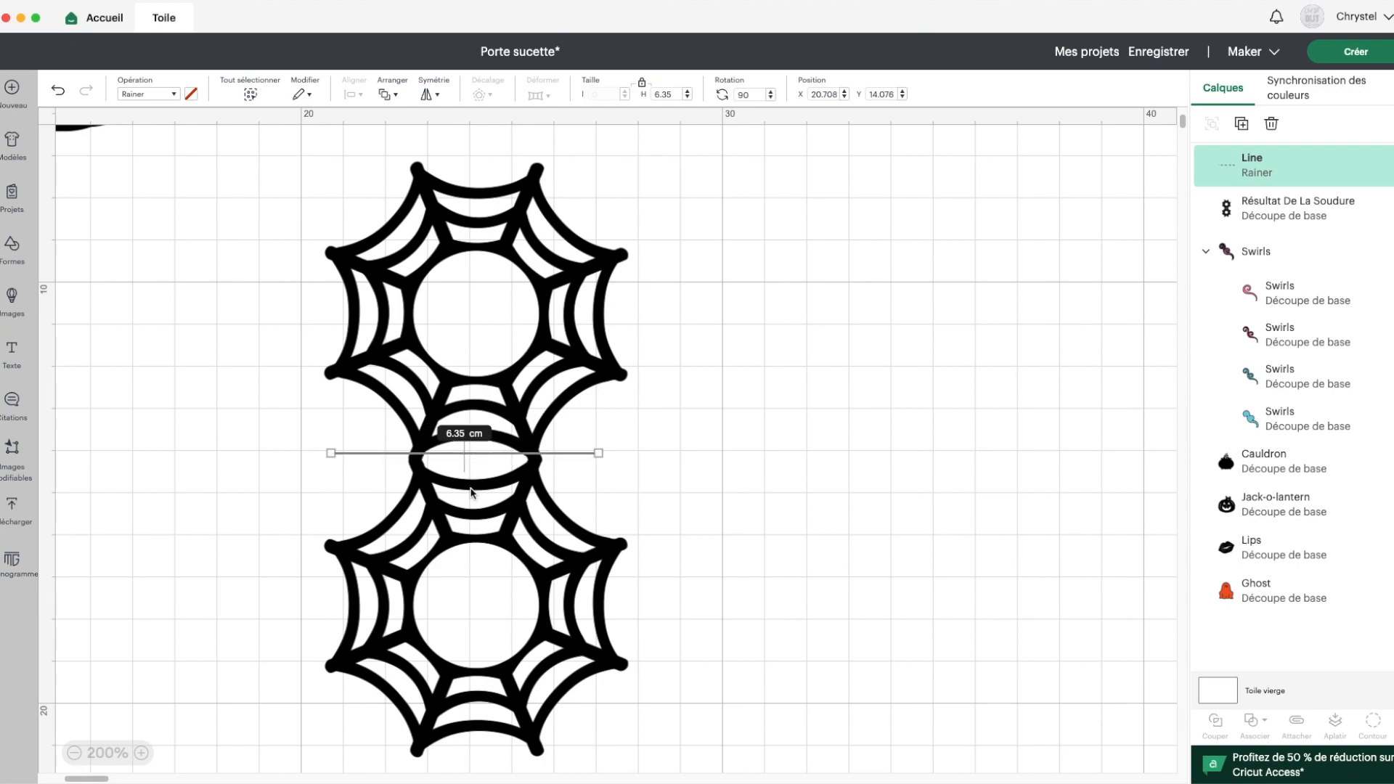
Centre the score line on the welded double web
left_click(139, 752)
left_click(140, 753)
scroll(296, 644, "up", 1)
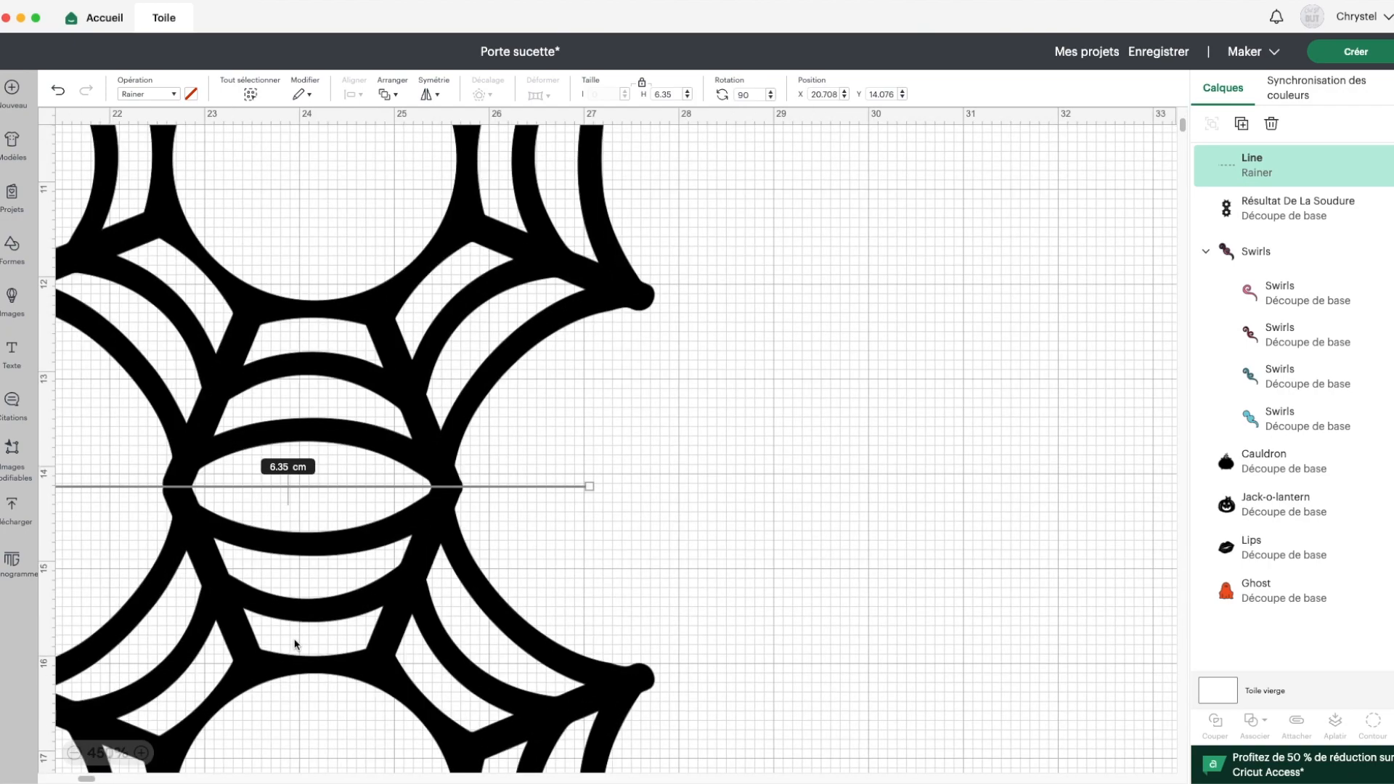
scroll(296, 644, "left", 1)
scroll(296, 644, "left", 2)
left_click_drag(331, 534, 292, 515)
left_click_drag(104, 399, 584, 639)
left_click(355, 94)
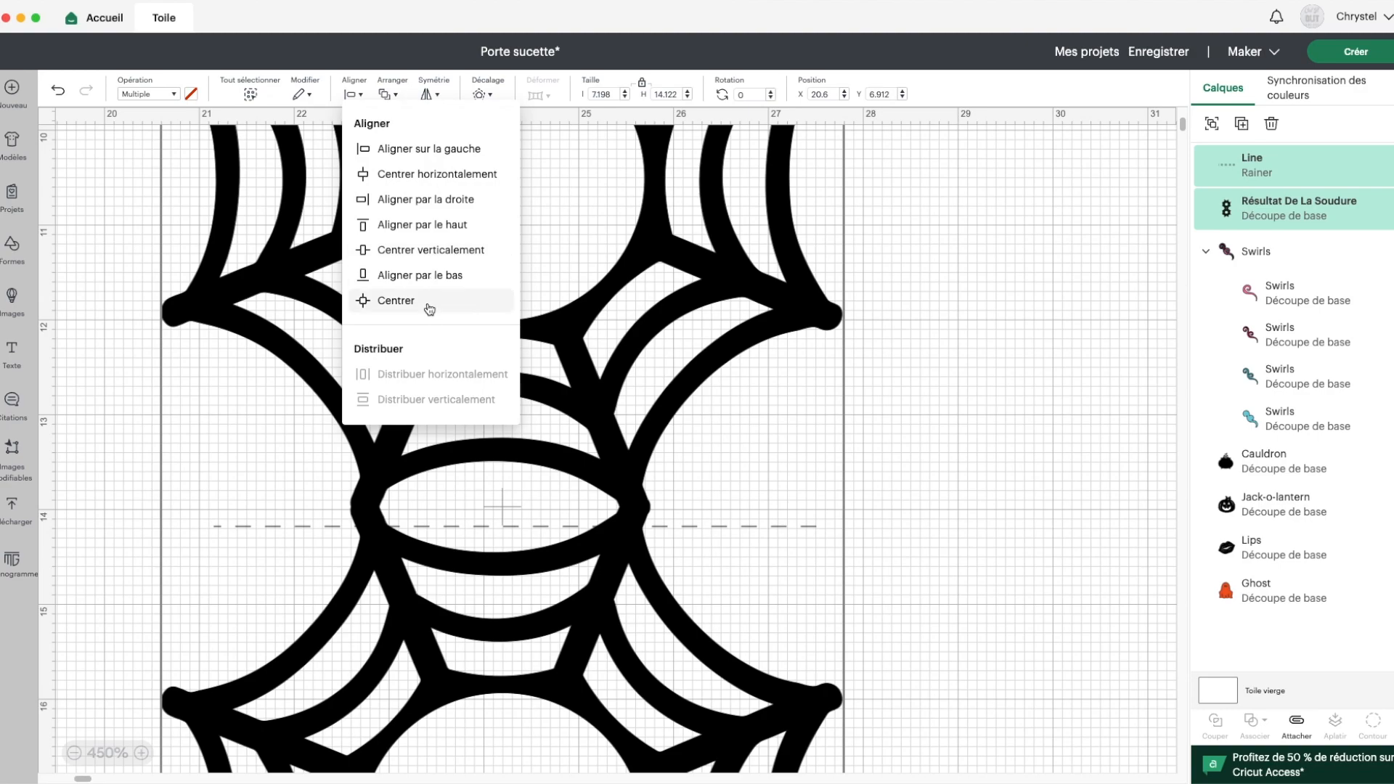
left_click(427, 302)
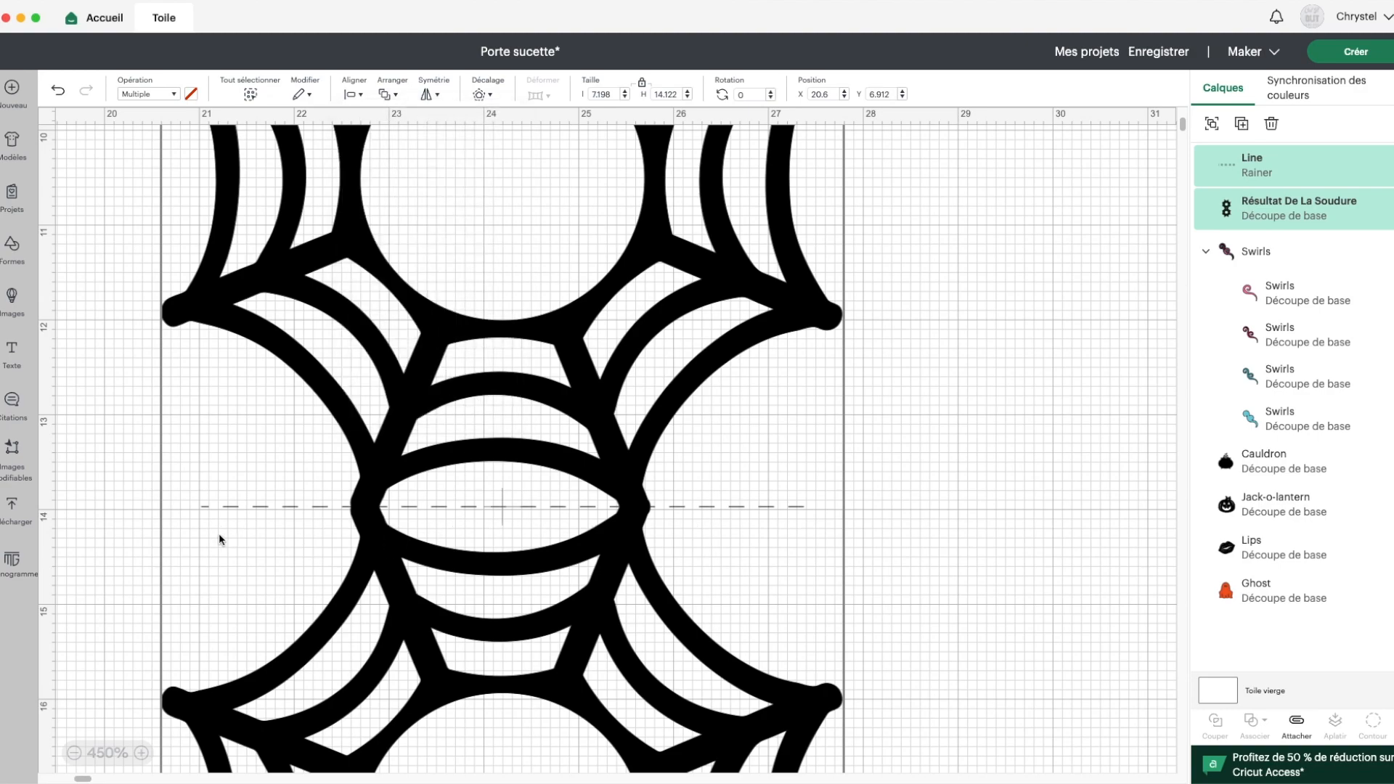
Shorten the score line from both ends so it spans only the junction between the two webs
left_click(1244, 167)
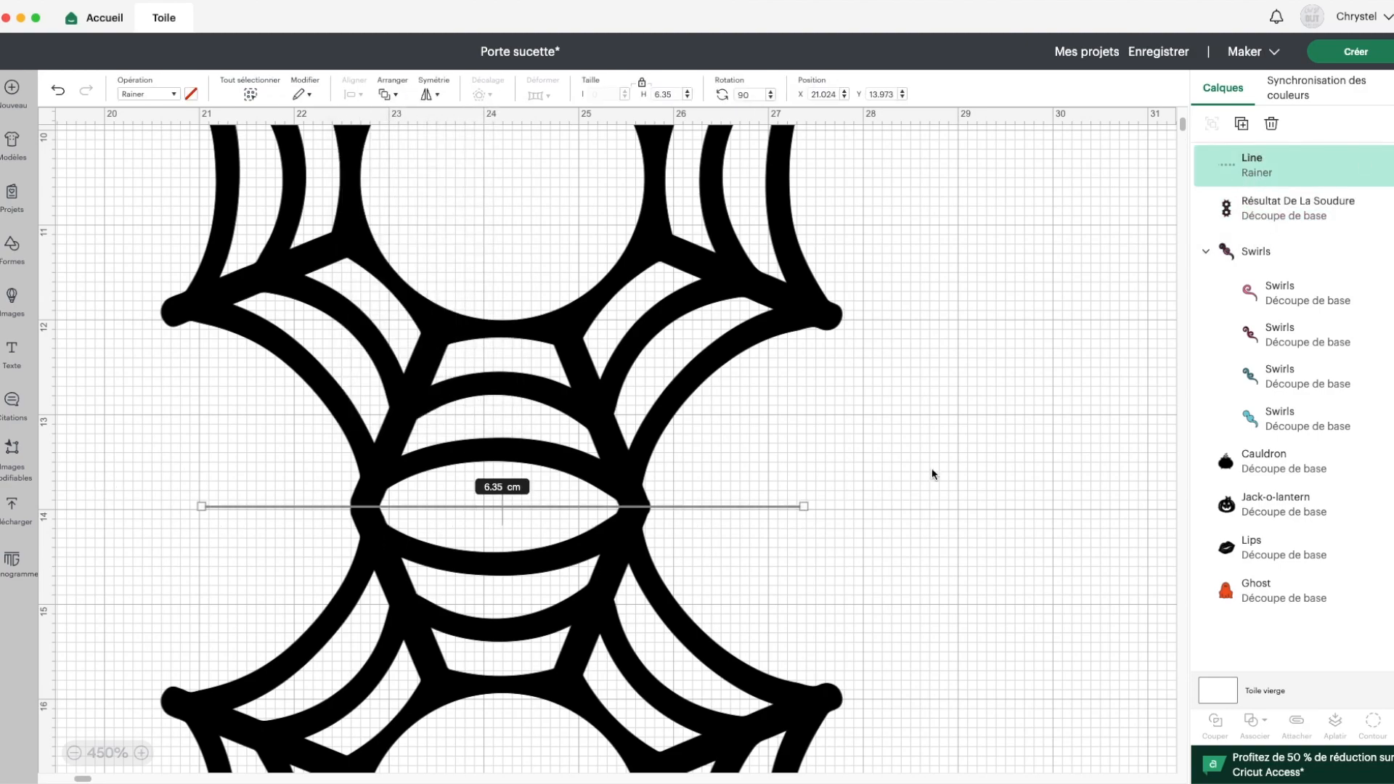
left_click_drag(803, 506, 654, 506)
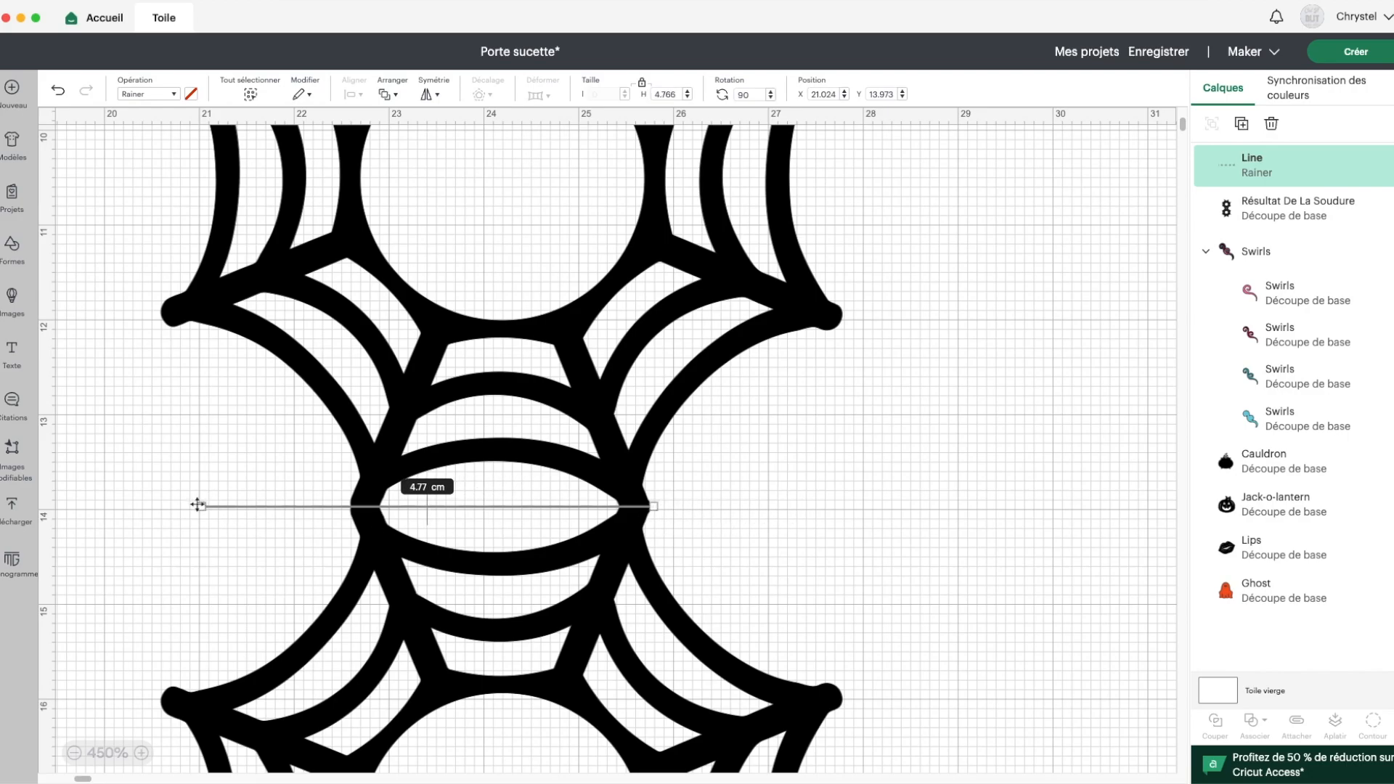
left_click_drag(197, 506, 342, 519)
Attach the score line to the welded double web and move the piece to a free area of the canvas
left_click_drag(122, 244, 282, 428)
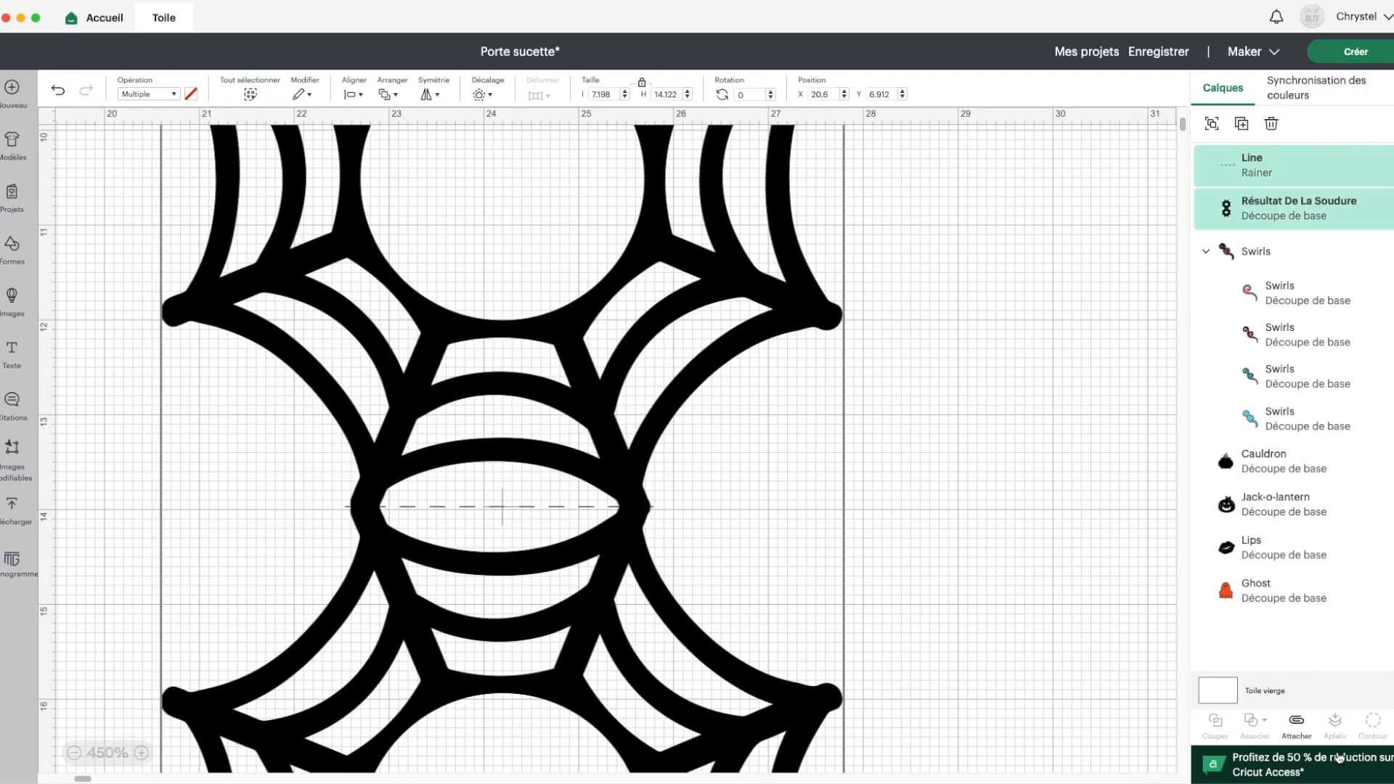
left_click(1297, 721)
left_click(115, 748)
left_click_drag(554, 454, 381, 574)
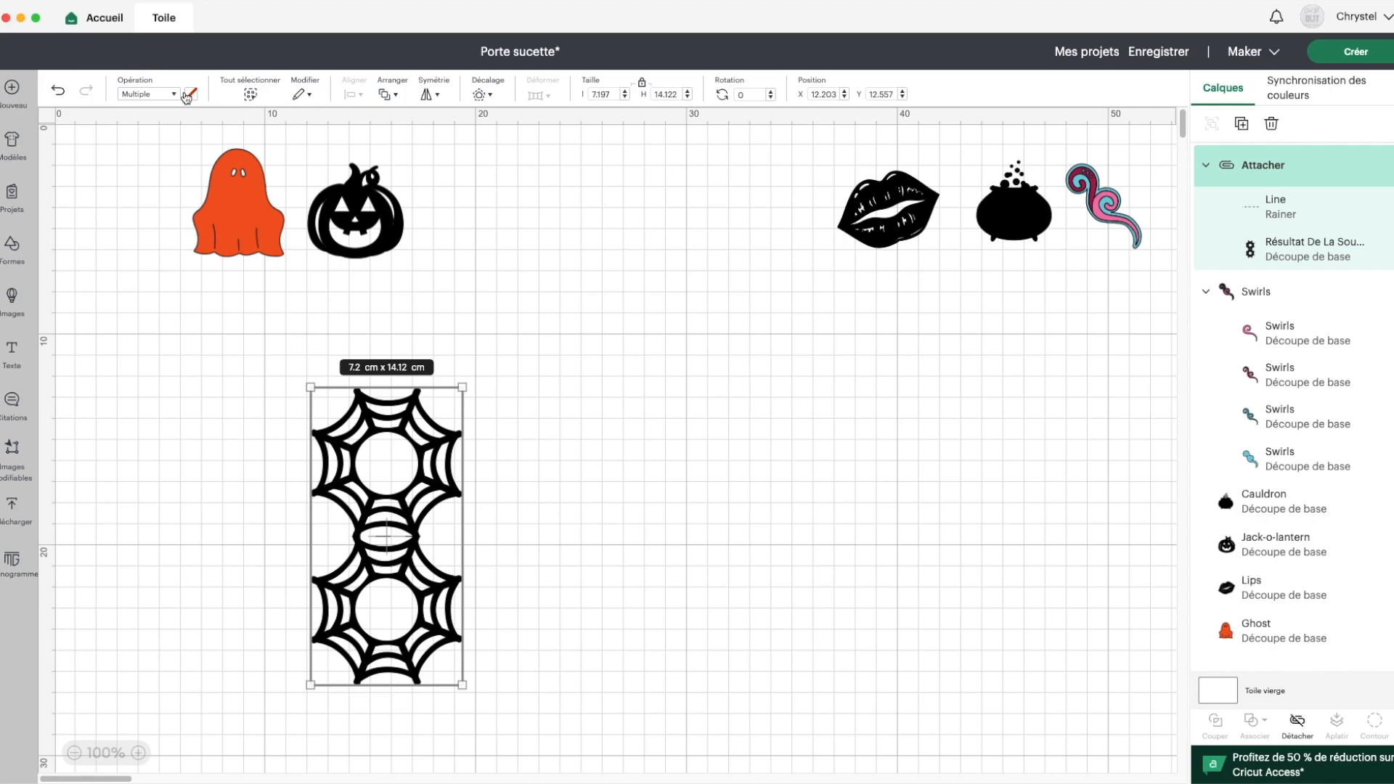
left_click(589, 448)
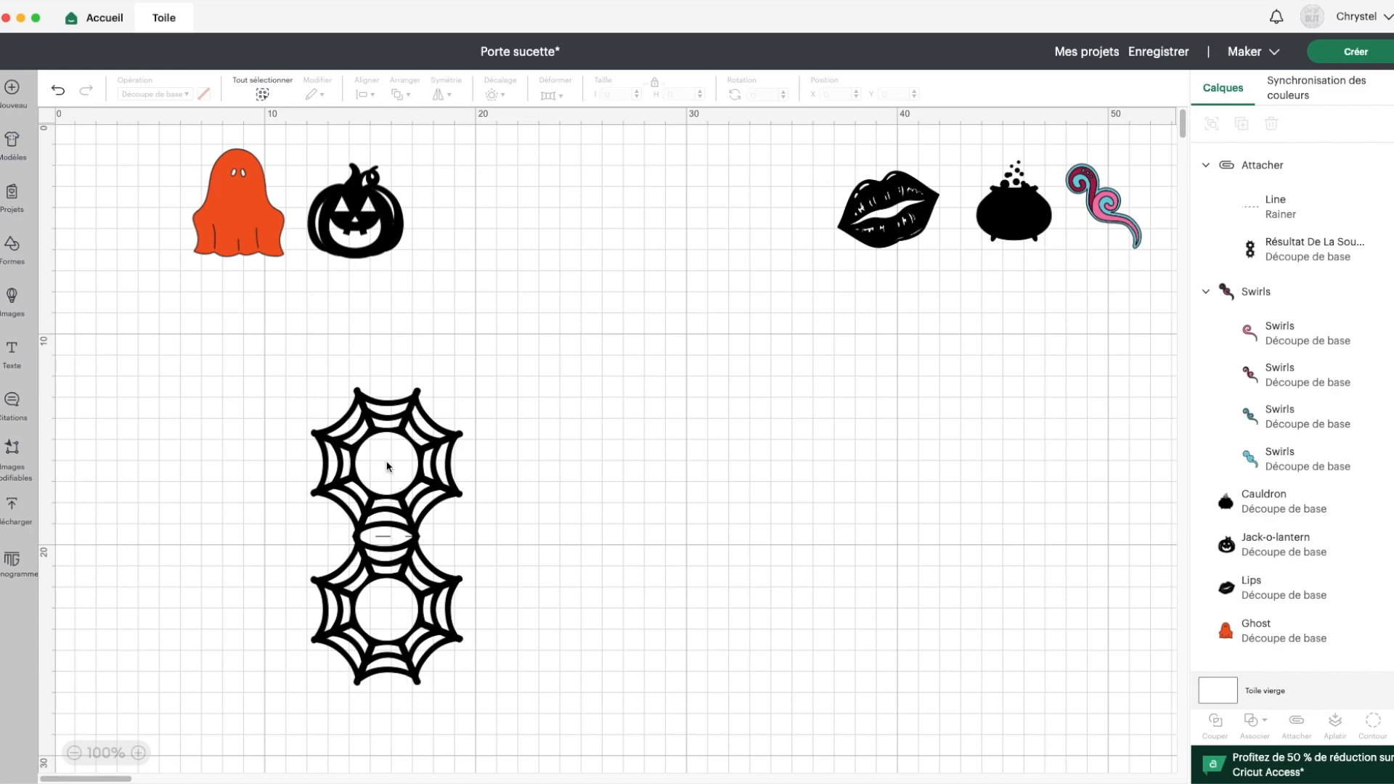
Move the ghost to free canvas space and hide its three fold-line contours, keeping the body outline and both eyes
mouse_move(430, 501)
left_mouse_down()
mouse_move(177, 237)
mouse_move(416, 491)
left_mouse_up()
left_click(1372, 723)
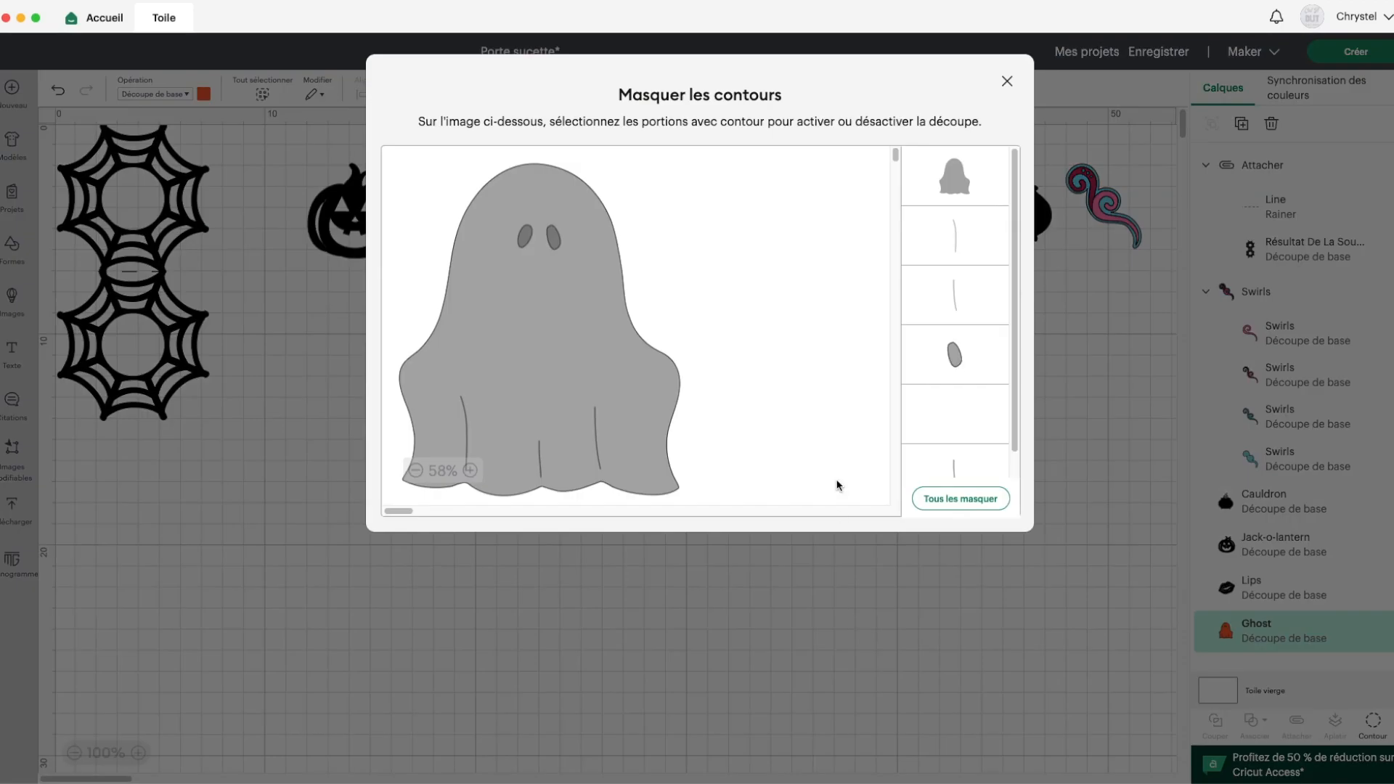
left_click(966, 255)
left_click(962, 286)
left_click(970, 463)
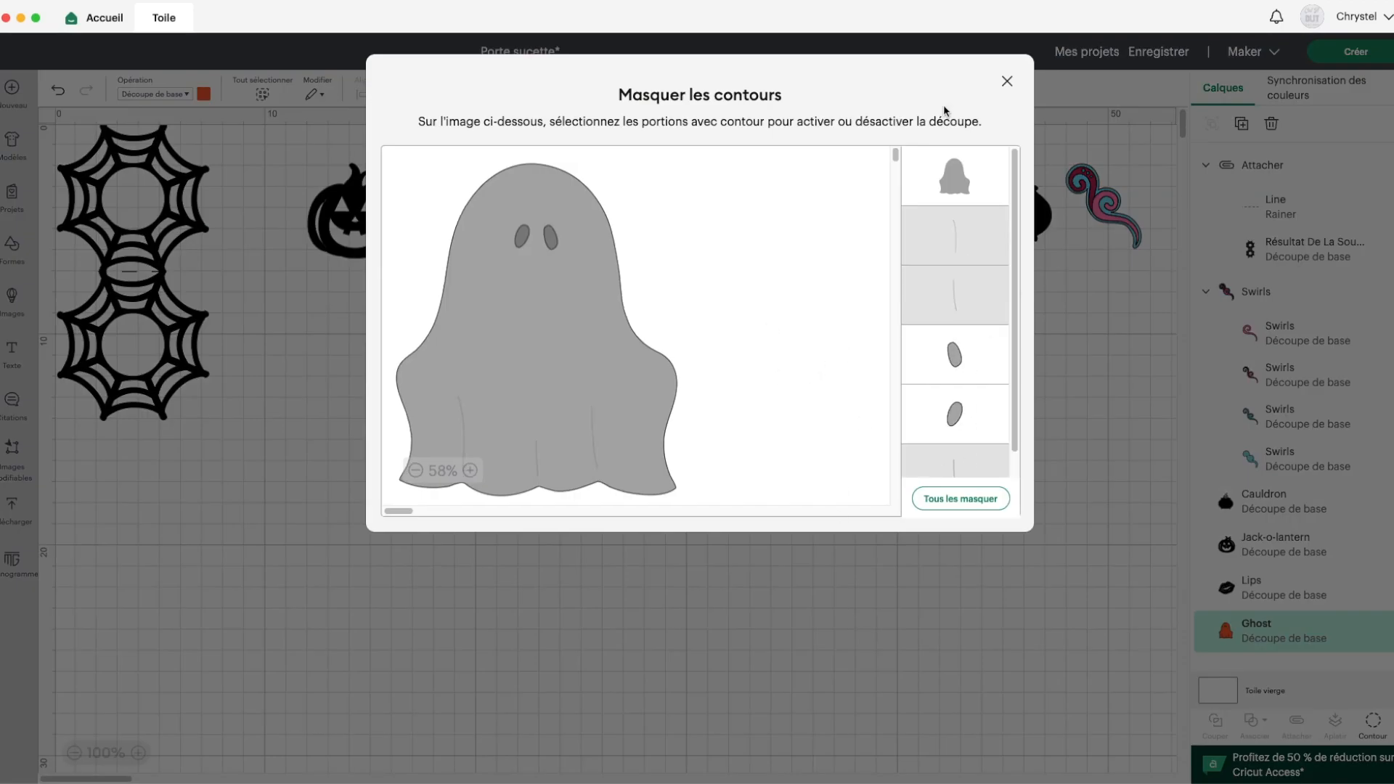
left_click(1007, 81)
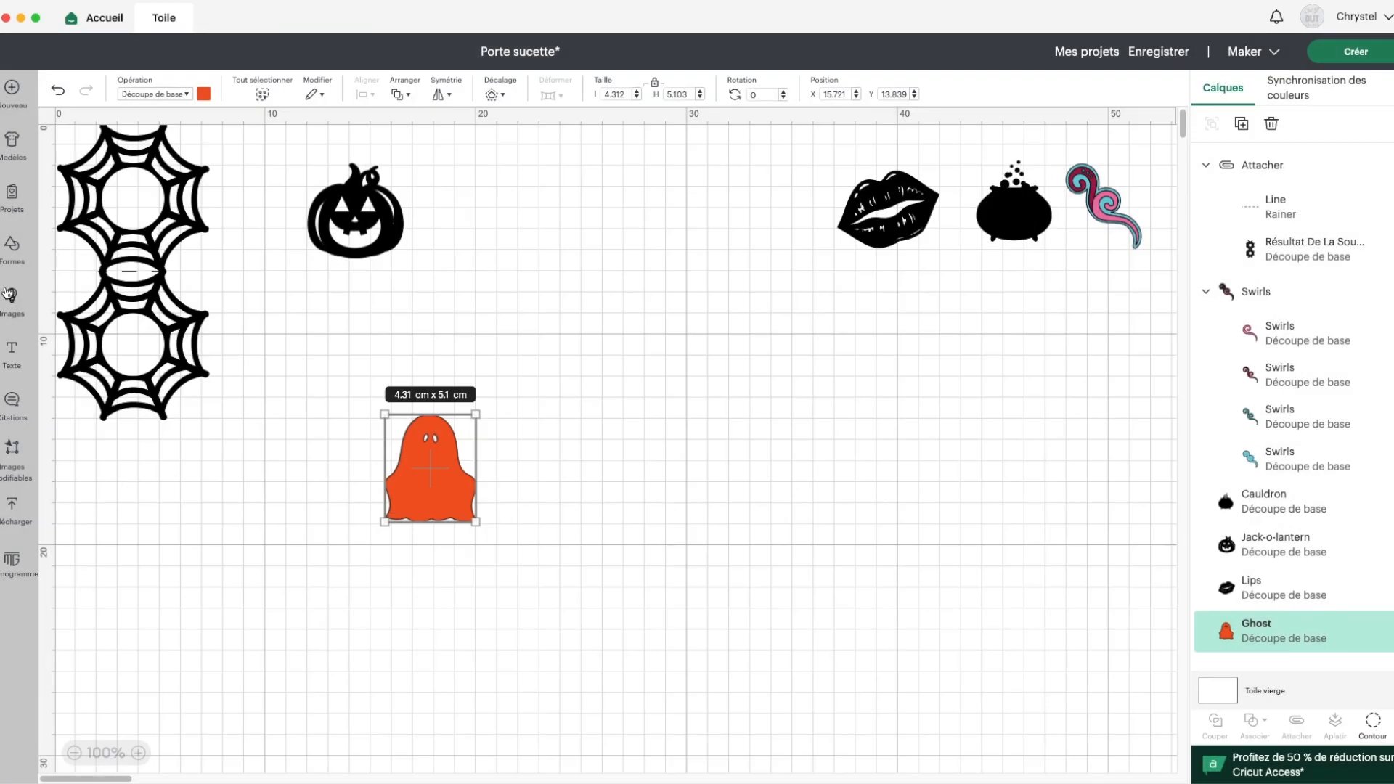
Add a circle, set its size to 3 cm and position it over the ghost's body
left_click(12, 250)
left_click(143, 348)
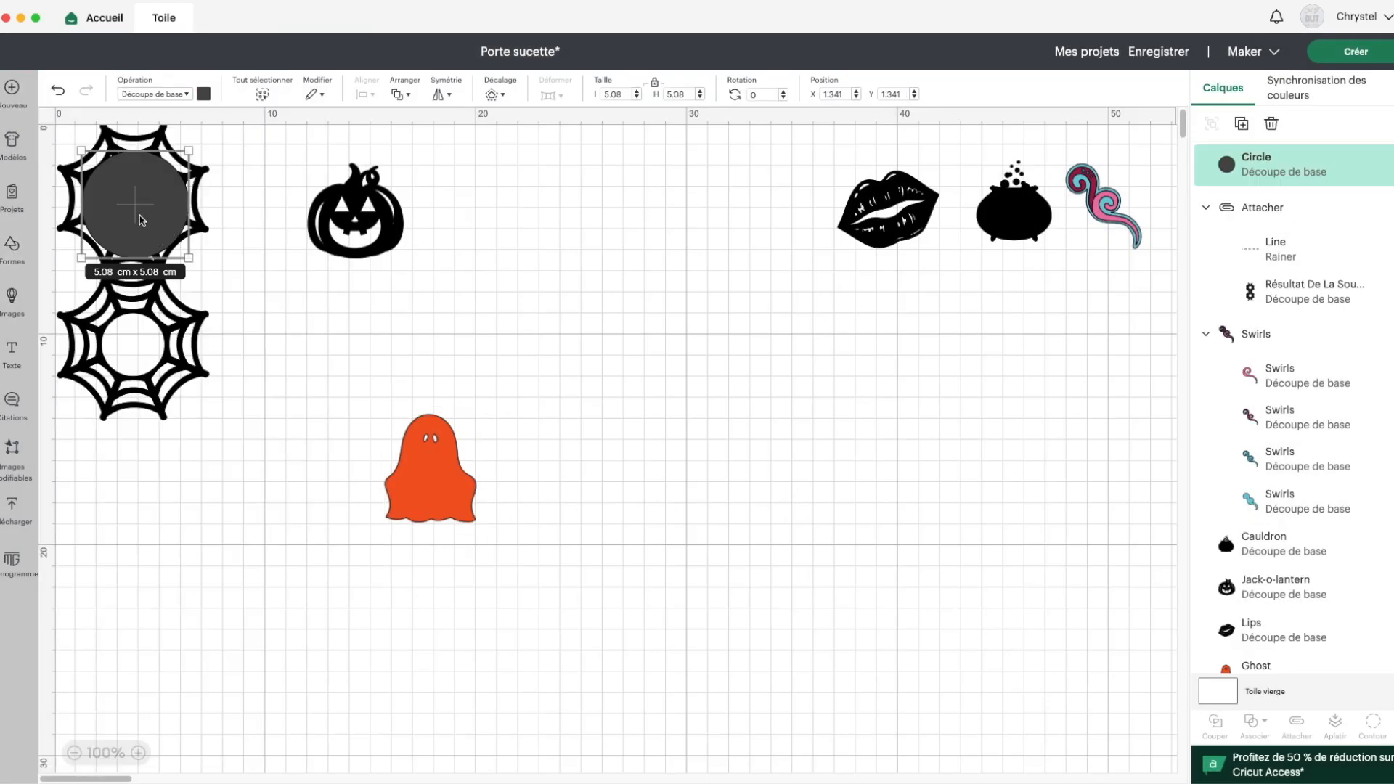
left_click_drag(135, 207, 455, 486)
left_click_drag(625, 95, 560, 95)
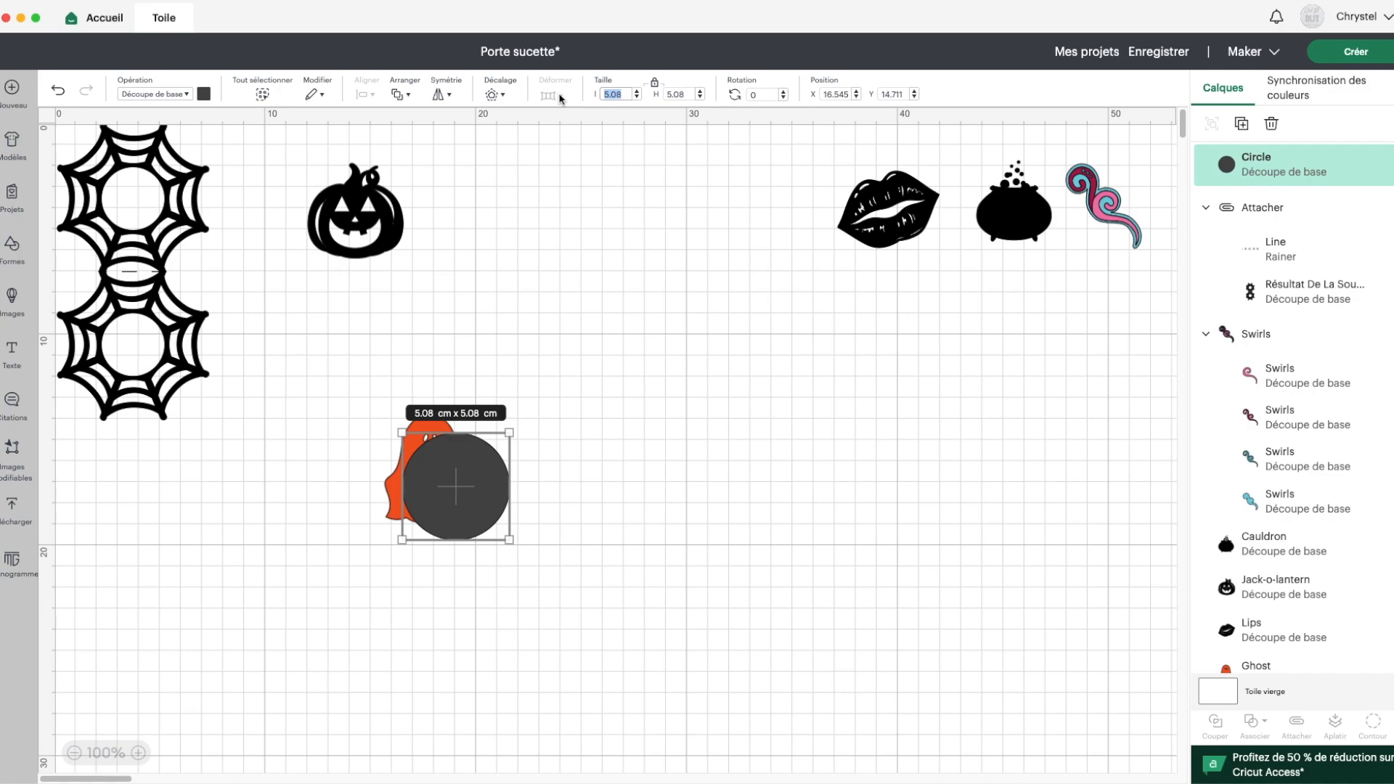
type("3")
key("Return")
left_click_drag(436, 472, 429, 486)
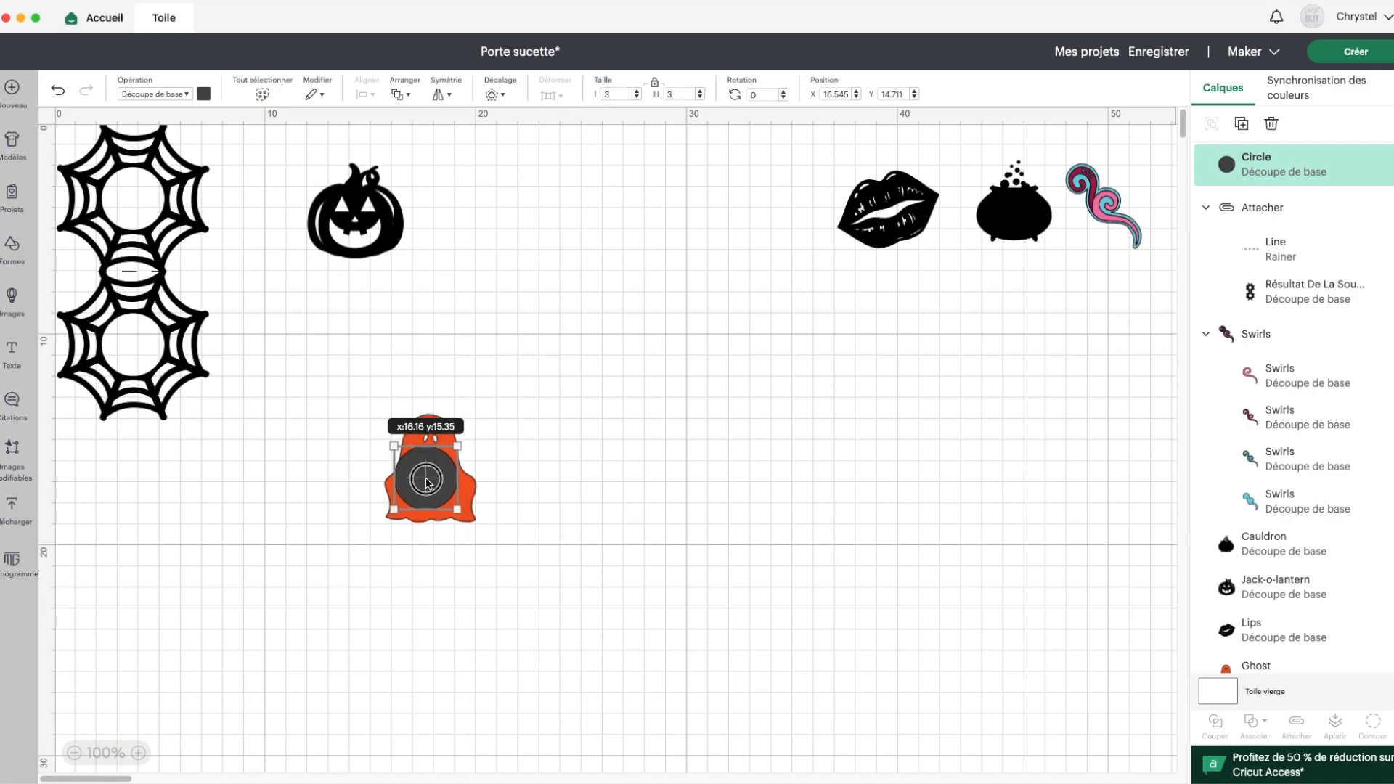
Enlarge the ghost to about 6.09 × 7.21 cm and position its body around the 3 cm circle
left_click(458, 421)
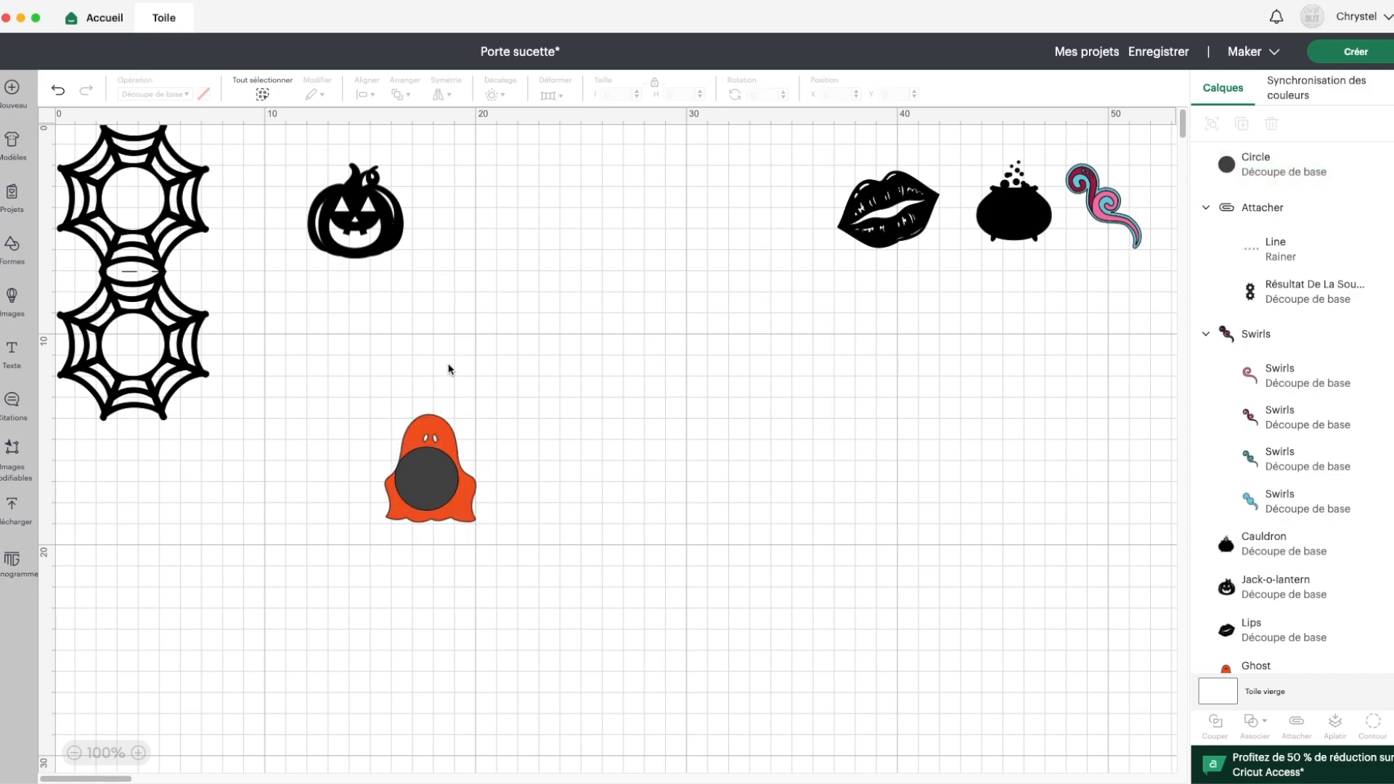
left_click(419, 416)
left_click_drag(474, 416, 521, 357)
left_click_drag(479, 473, 434, 465)
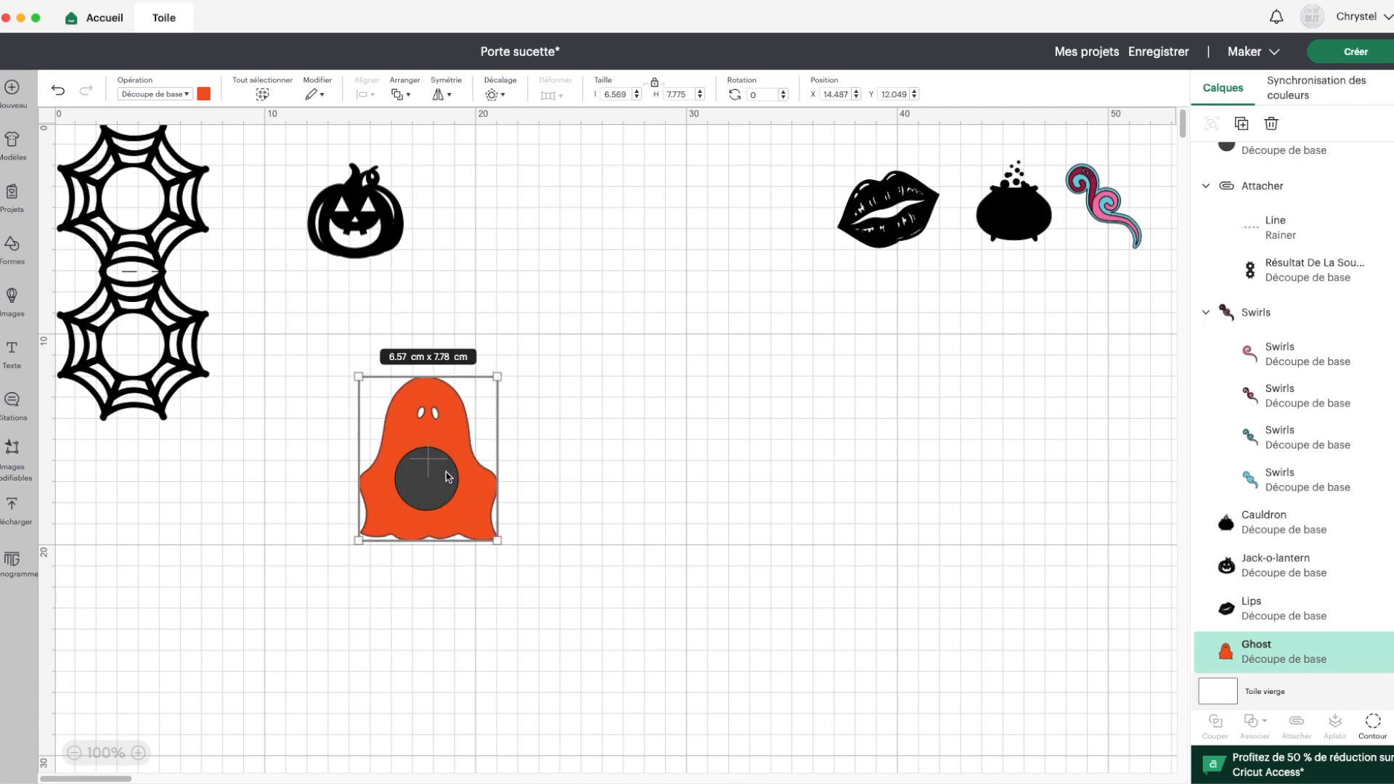
scroll(448, 514, "up", 1)
scroll(473, 509, "right", 1)
left_click_drag(472, 509, 471, 504)
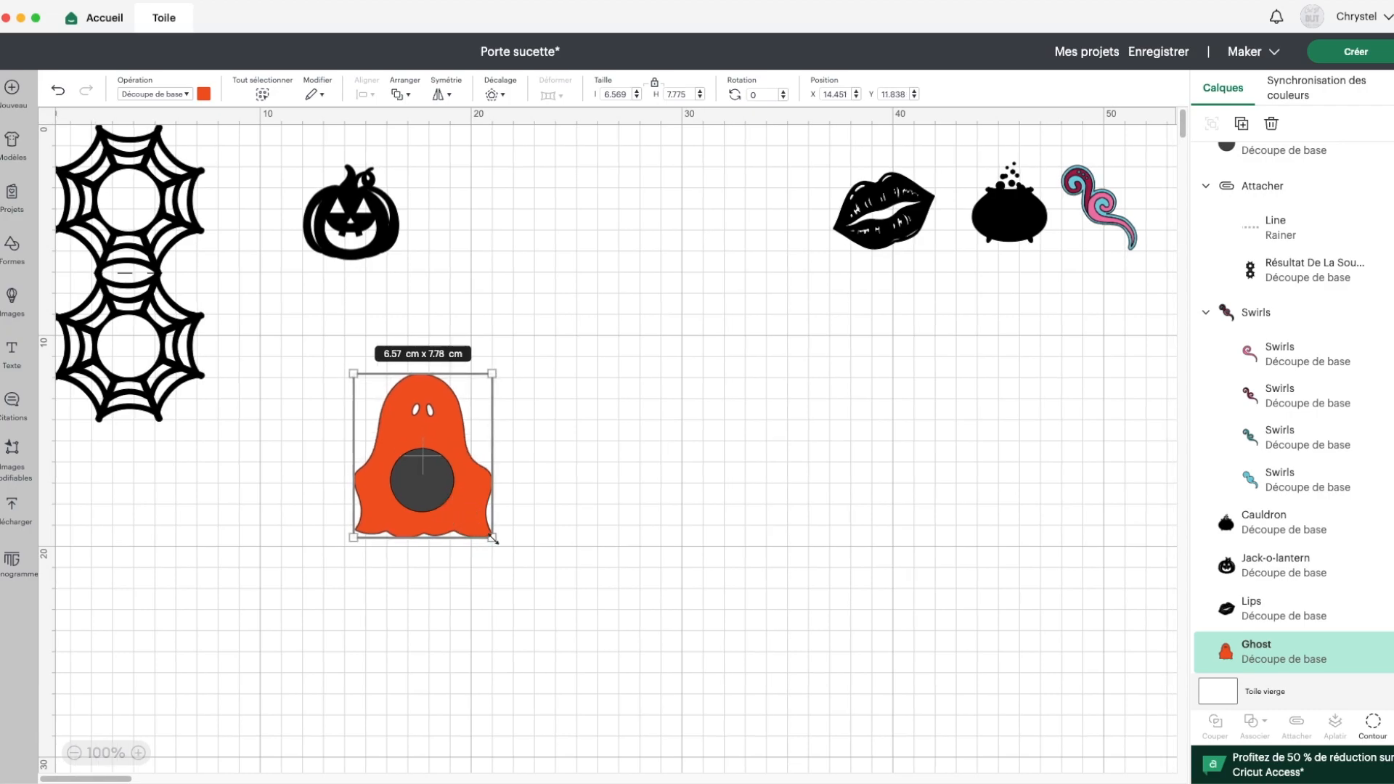
left_click_drag(483, 370, 477, 385)
left_click_drag(420, 411, 422, 410)
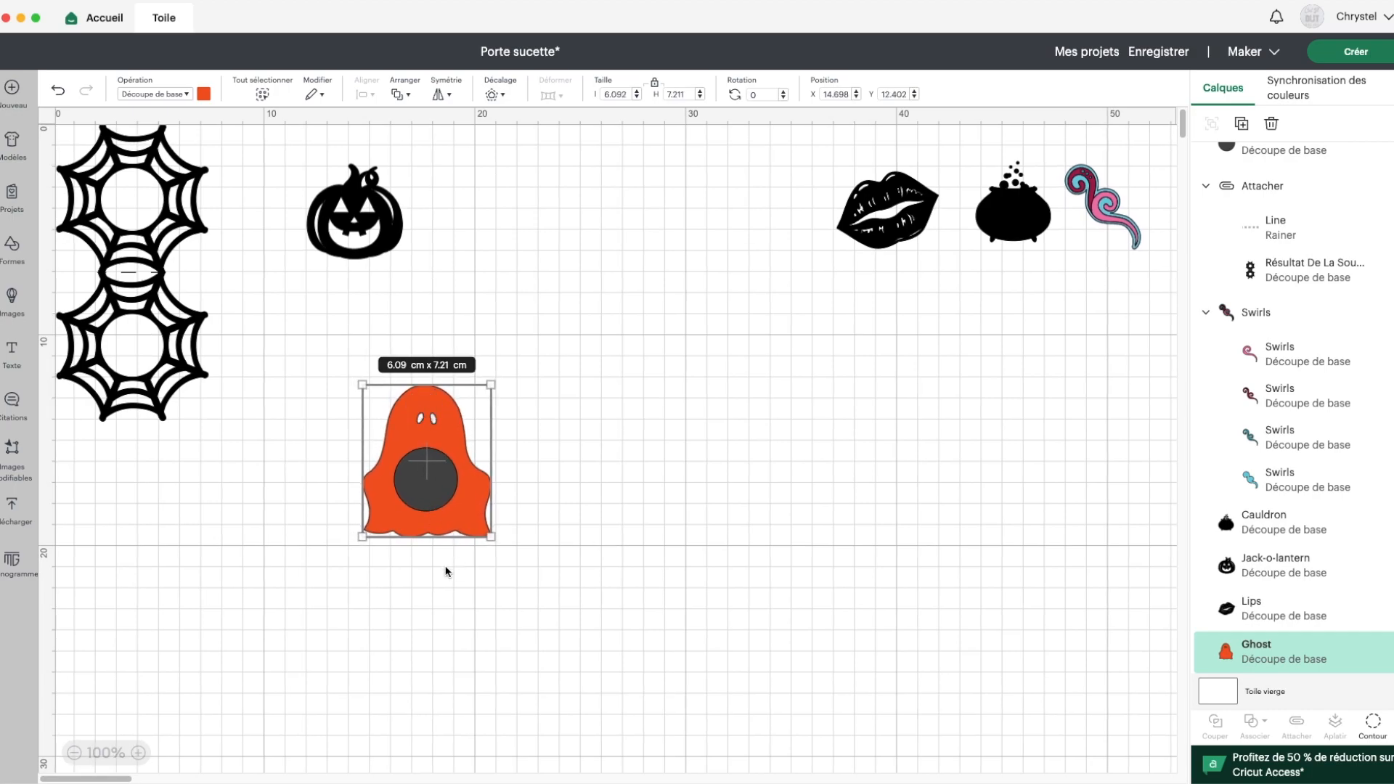
Subtract the 3 cm circle from the ghost with Retirer and move the cut-out ghost to free canvas space below the pumpkin
left_click_drag(494, 586, 410, 443)
left_click(1251, 721)
left_click(1265, 636)
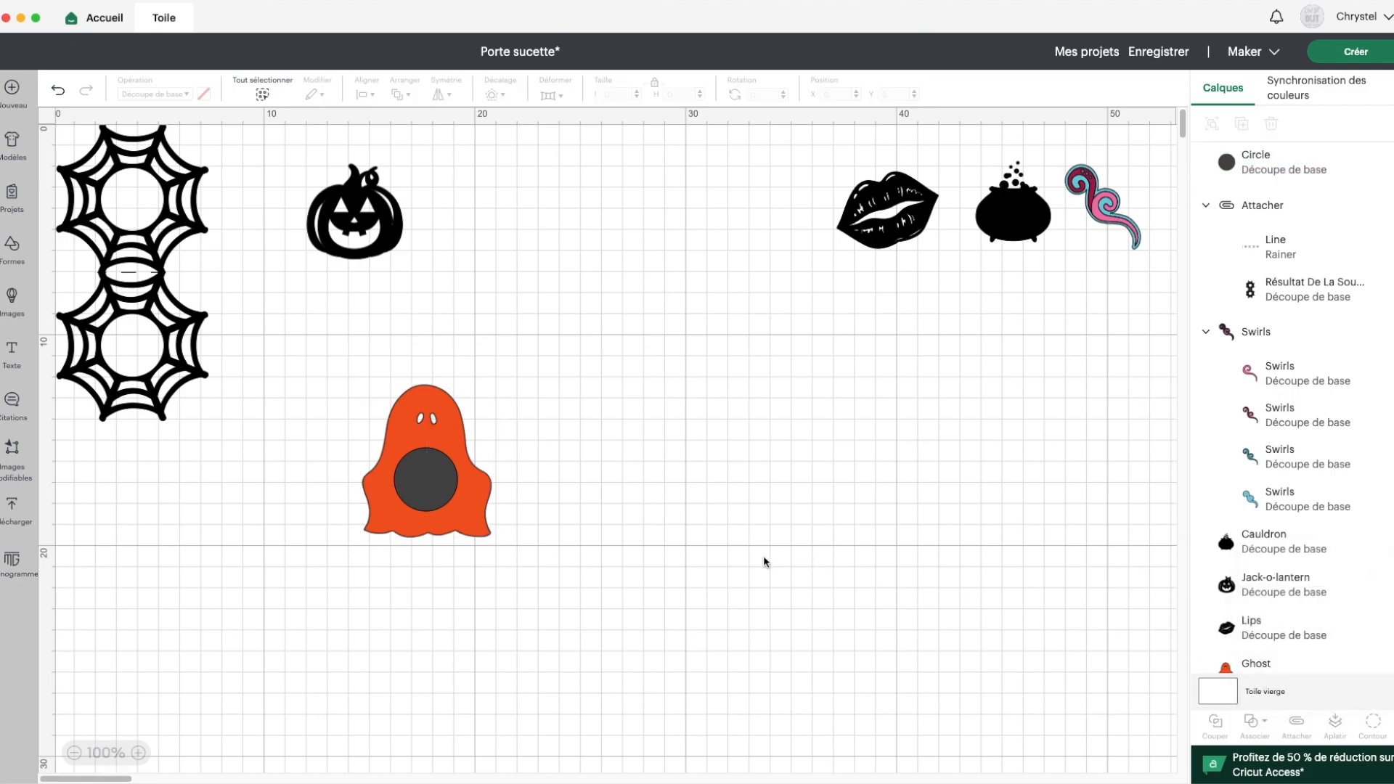
left_click_drag(455, 493, 384, 490)
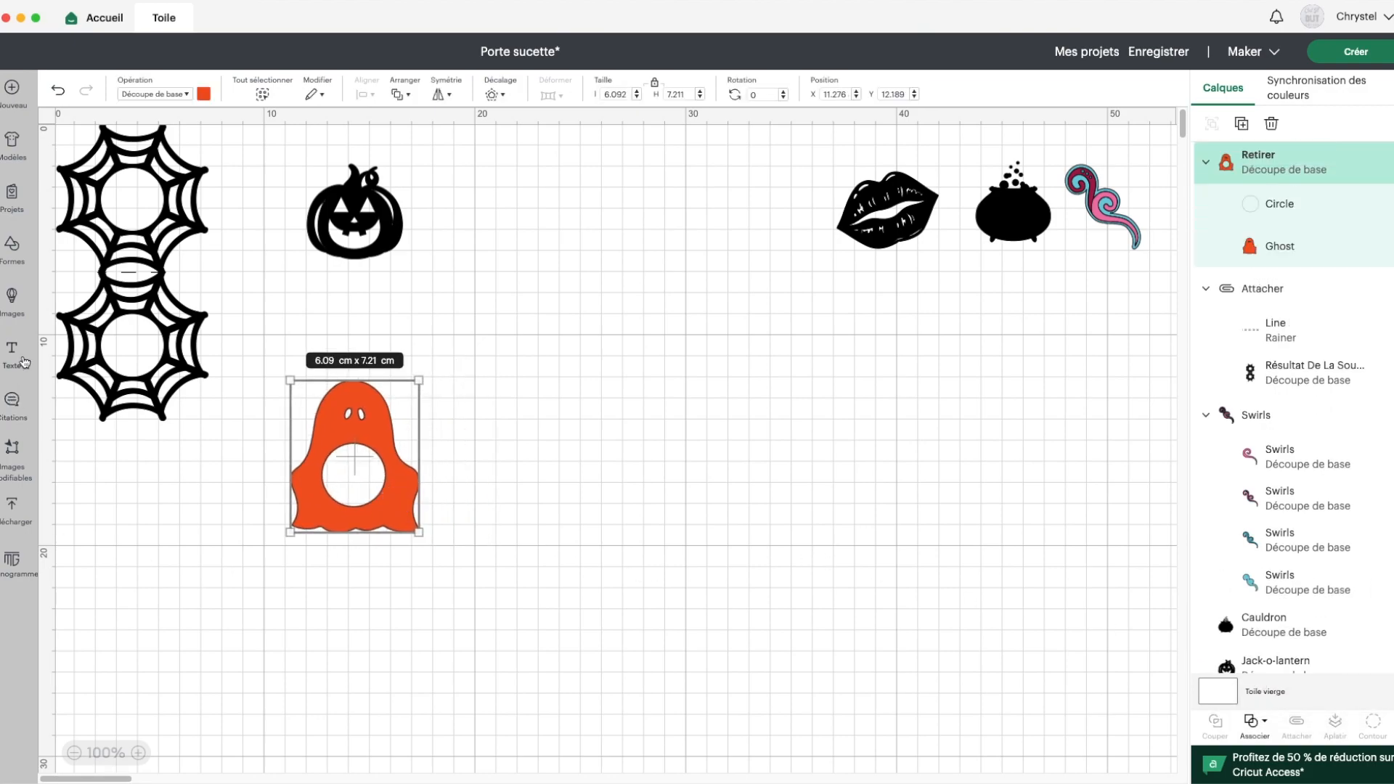
Add a rounded-corner rectangle and place it just below the ghost
left_click(15, 251)
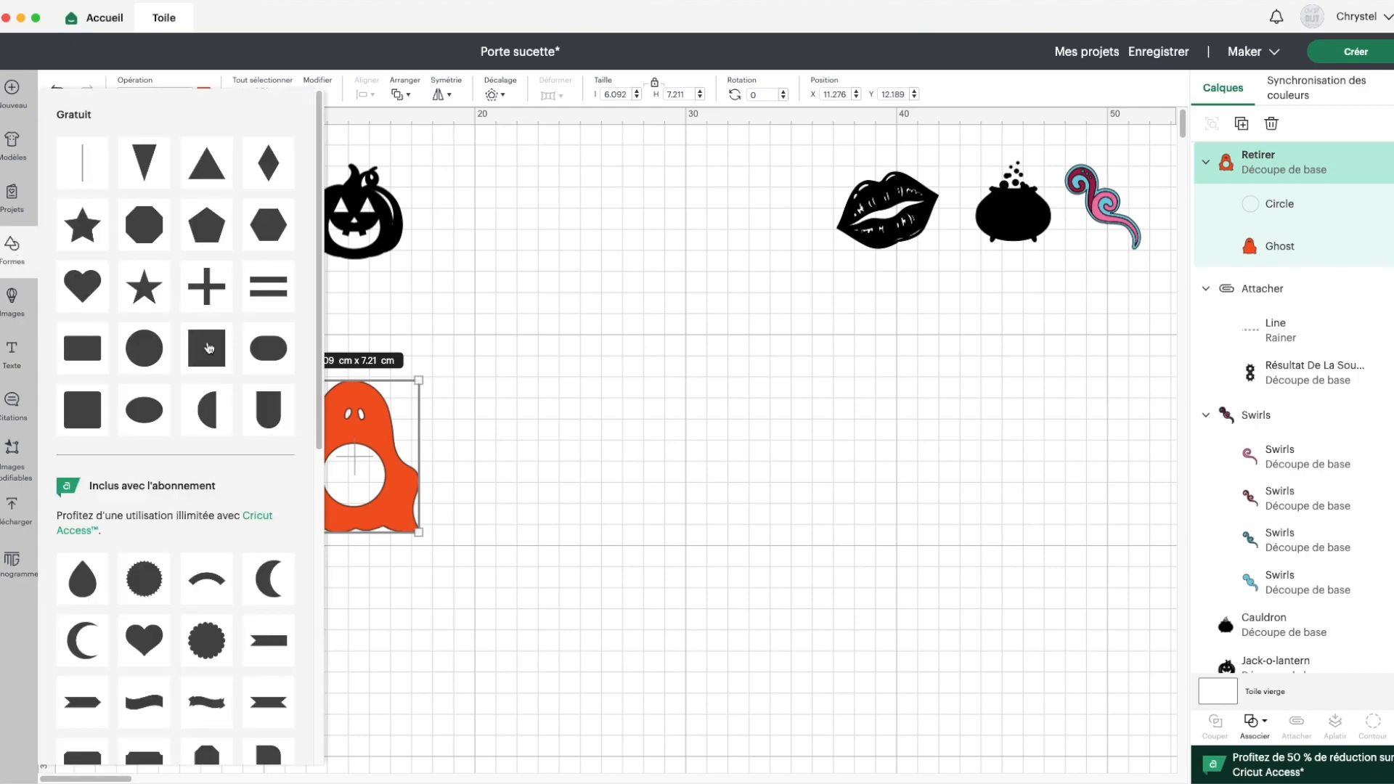
left_click(90, 355)
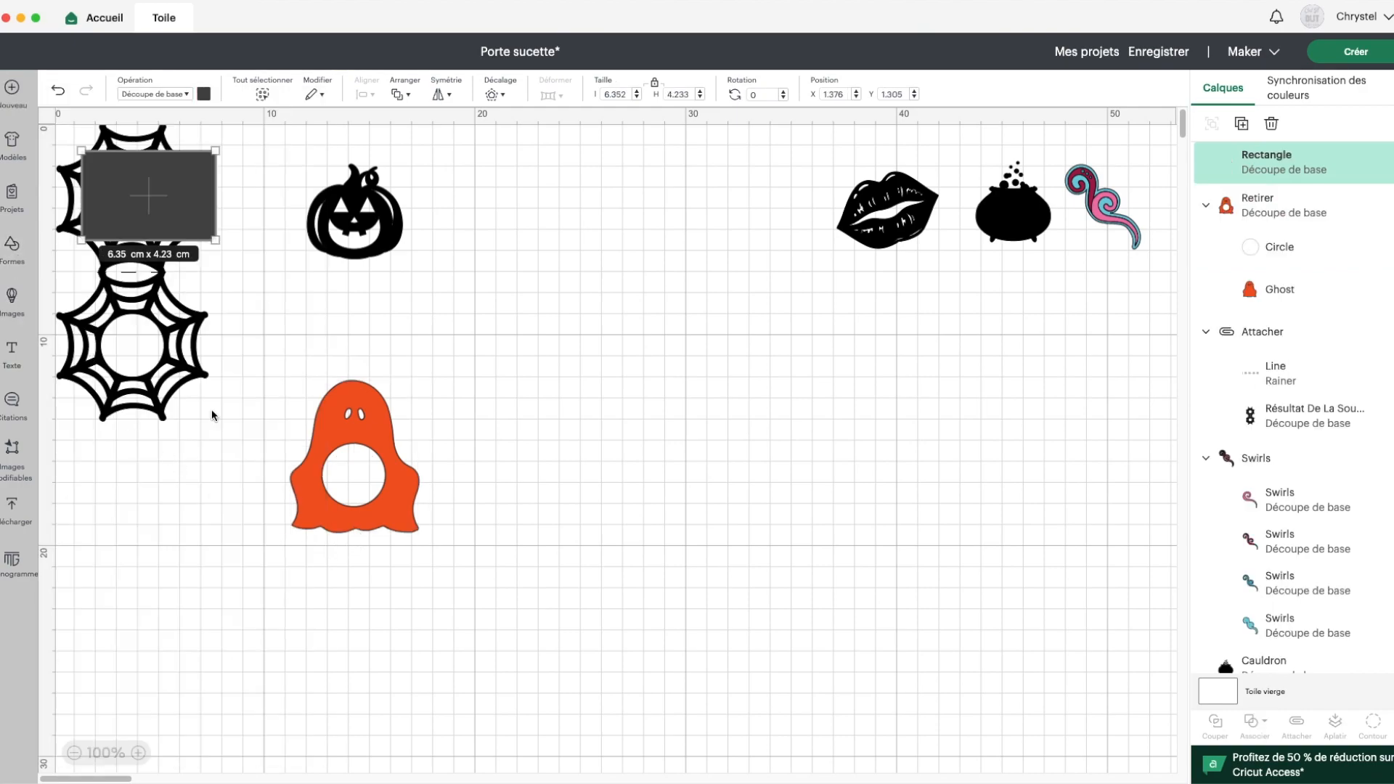
left_click_drag(202, 241, 401, 605)
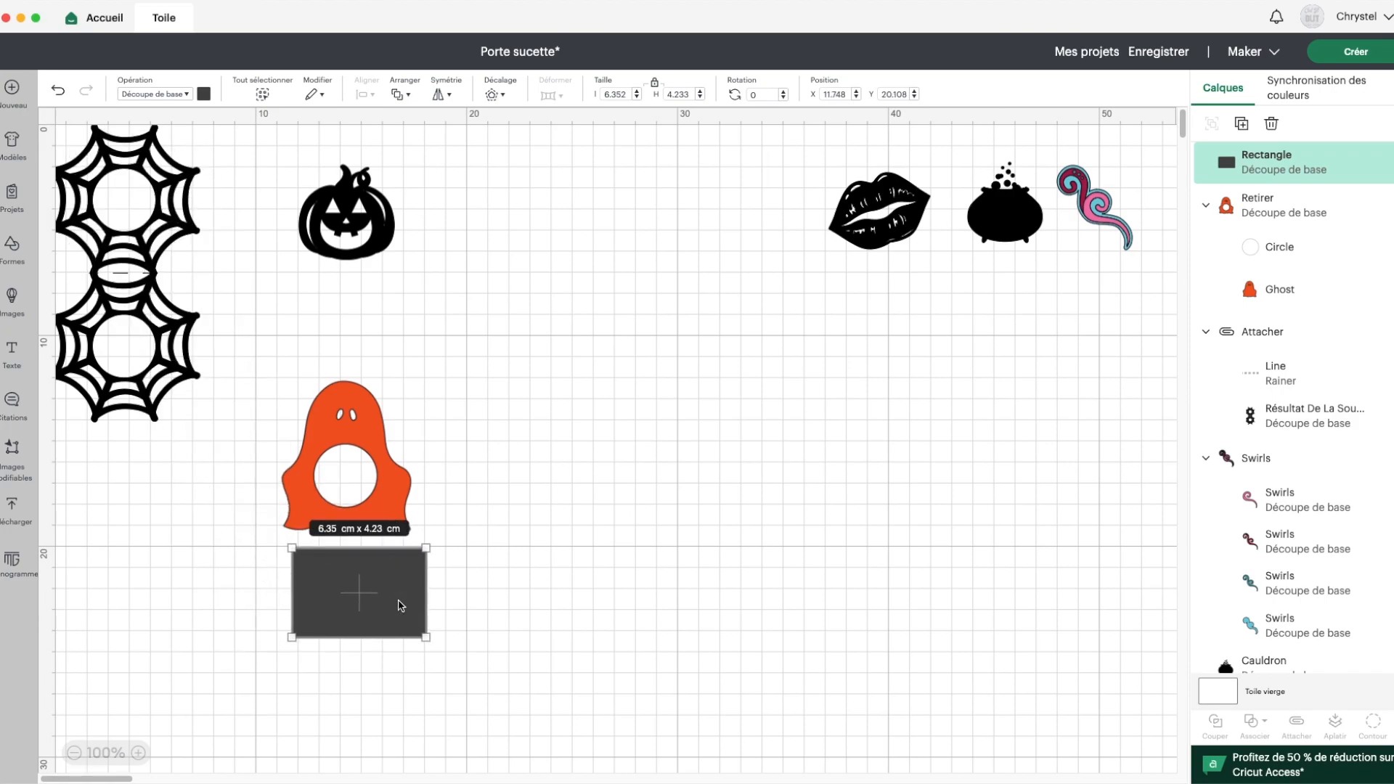
Add a second circle, place it beside the ghost and set its size to 0.8 cm
left_click(11, 247)
left_click(156, 356)
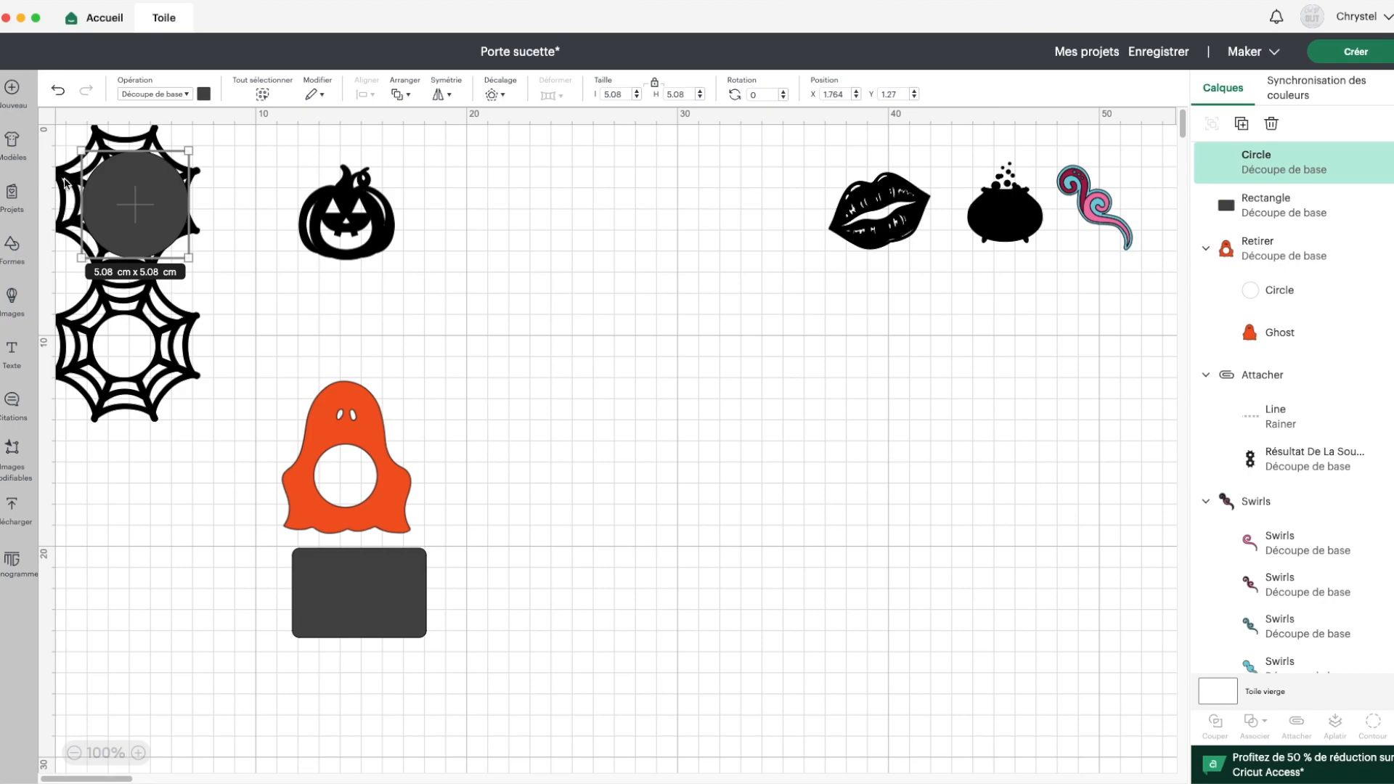
left_click_drag(143, 209, 496, 457)
left_click(664, 93)
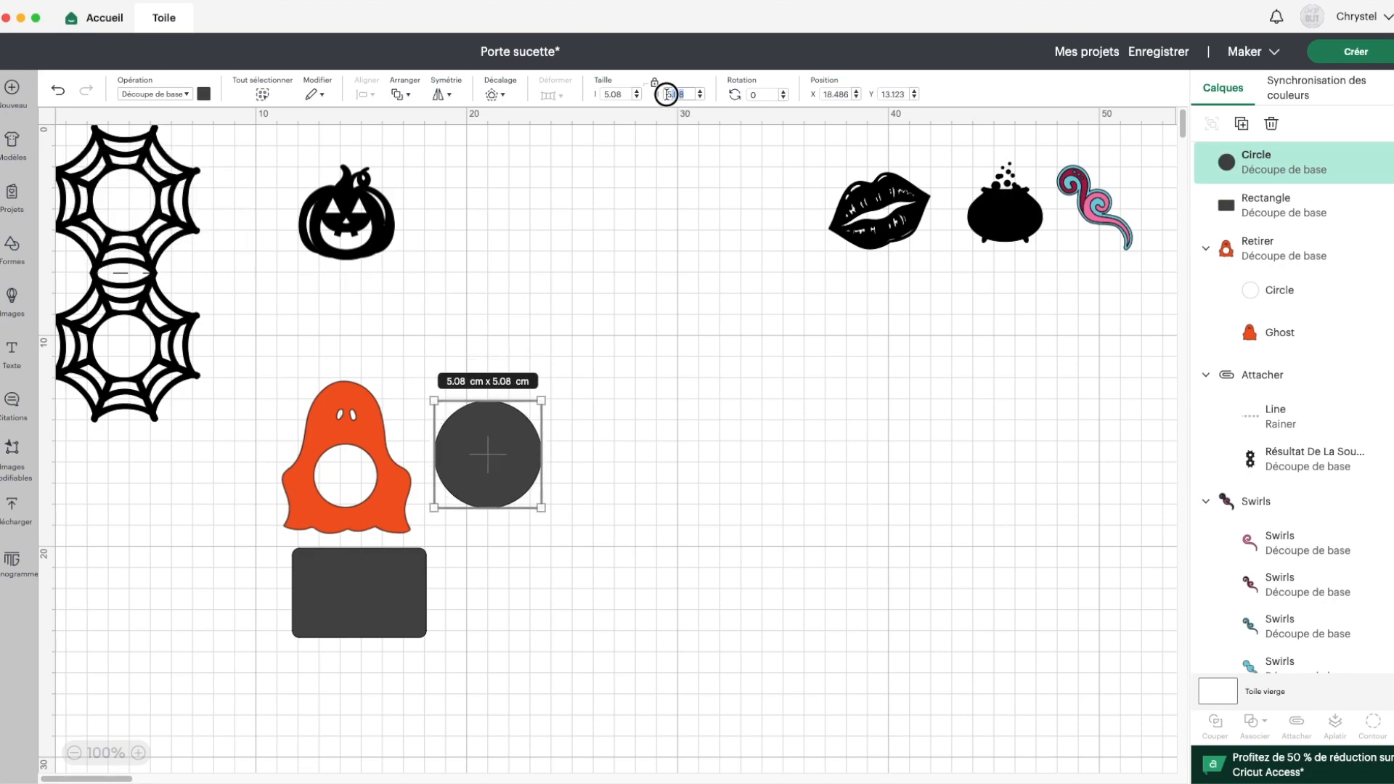
type("0.8")
key("Return")
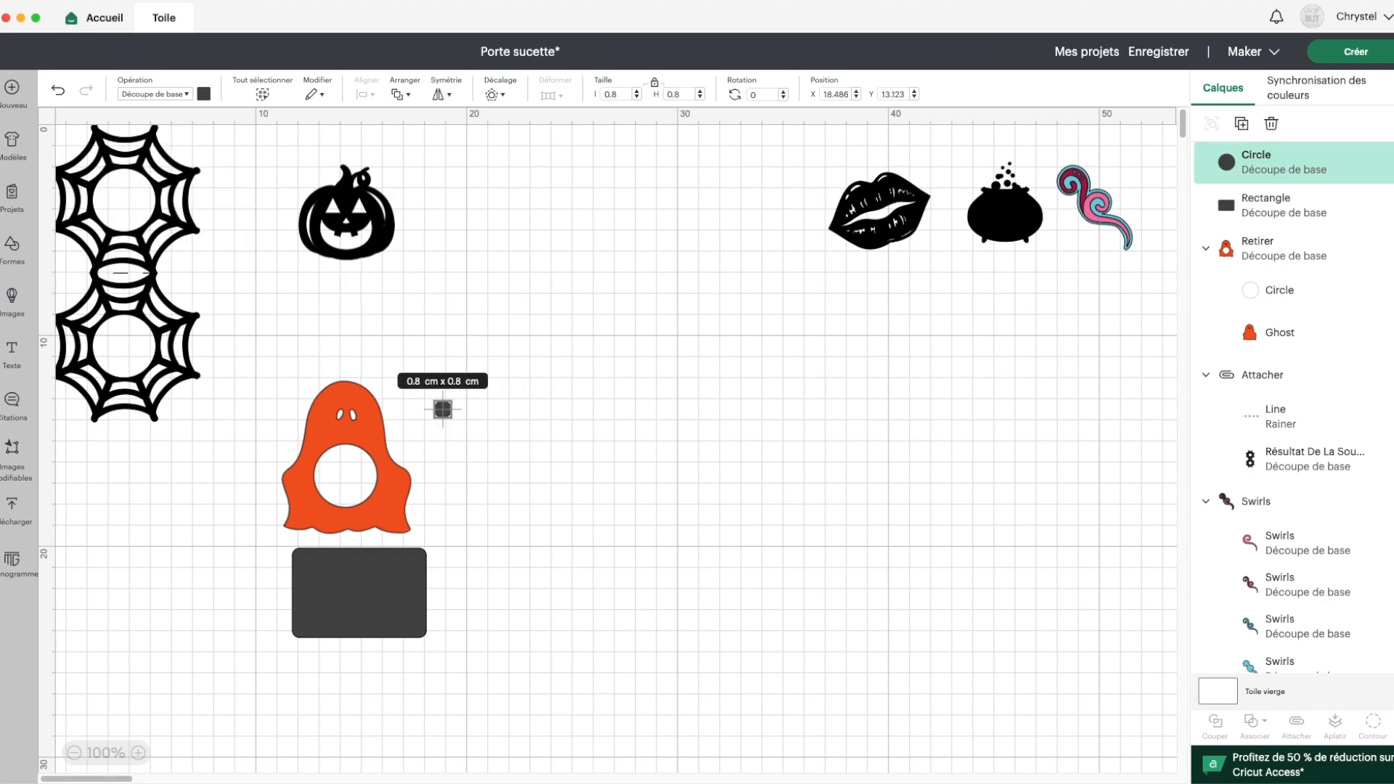
Colour the 0.8 cm circle light blue and place it over the rectangle
left_click(204, 94)
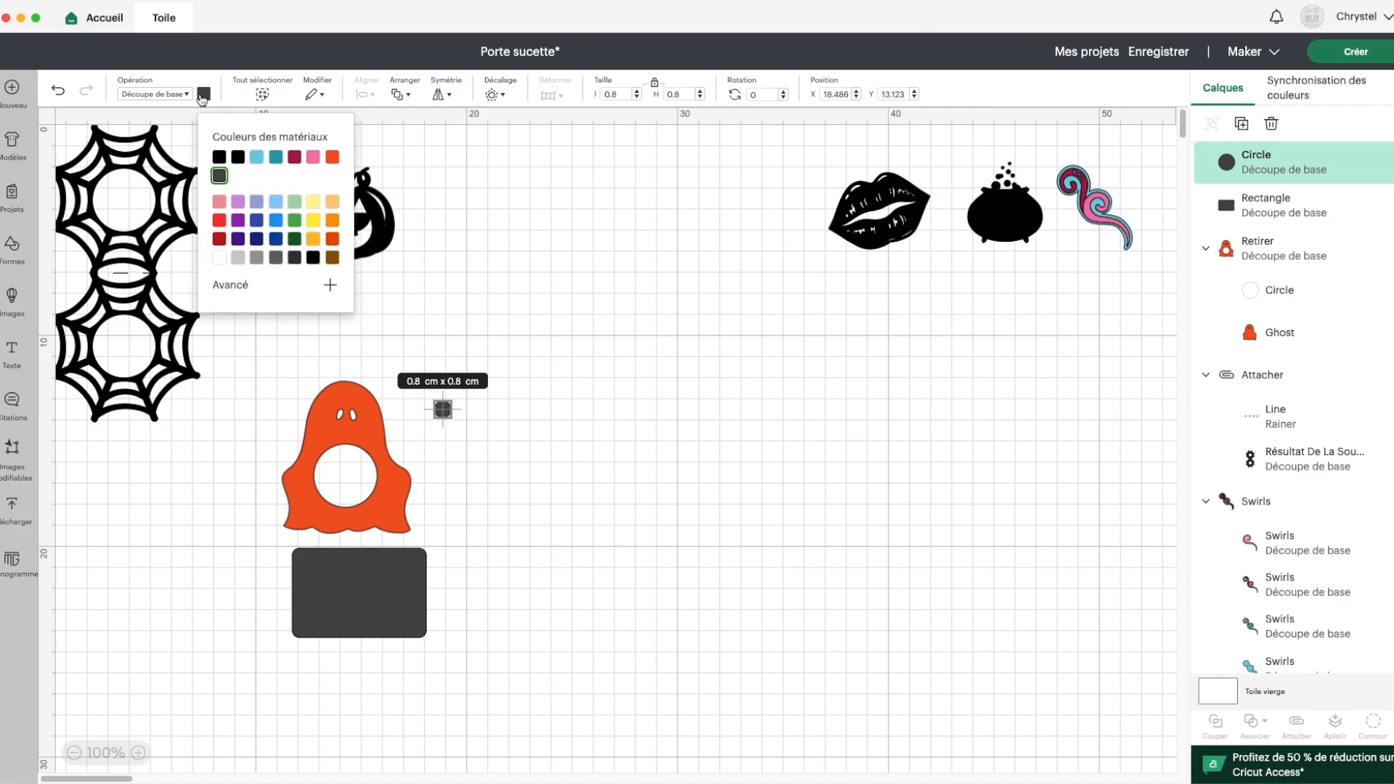
left_click(275, 201)
left_click(356, 614)
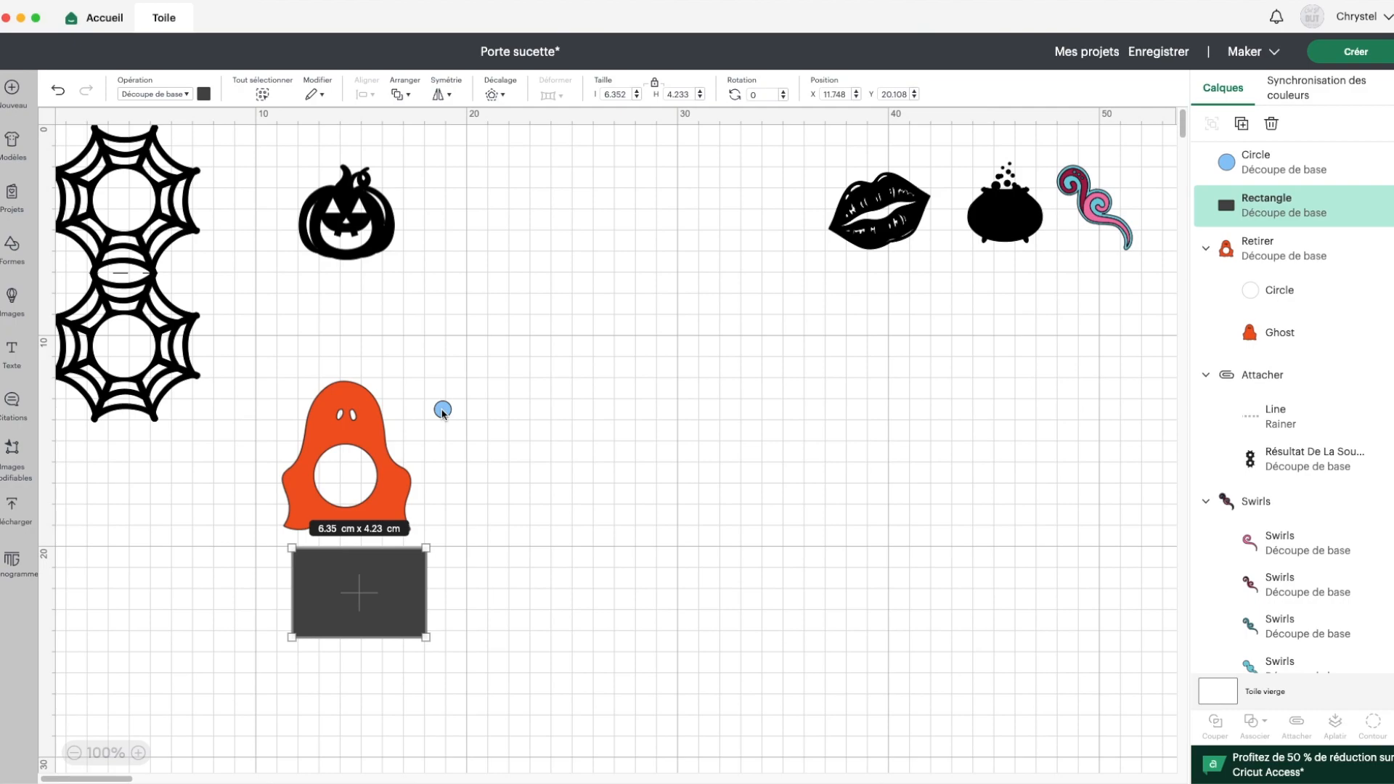
left_click_drag(443, 413, 354, 566)
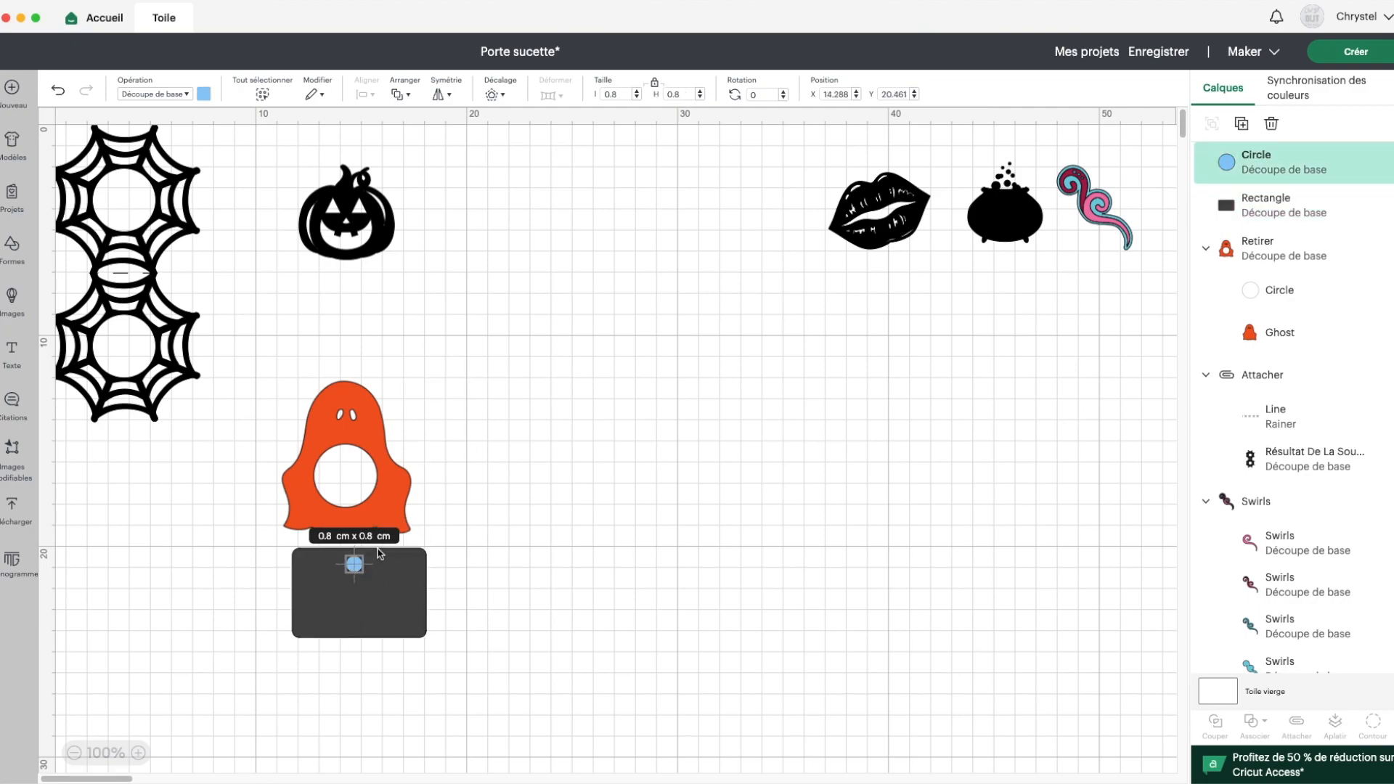
Resize the rectangle to 1.5 cm high and about 4.68 cm wide, and place it against the ghost's lower edge beneath the small circle
left_click(412, 584)
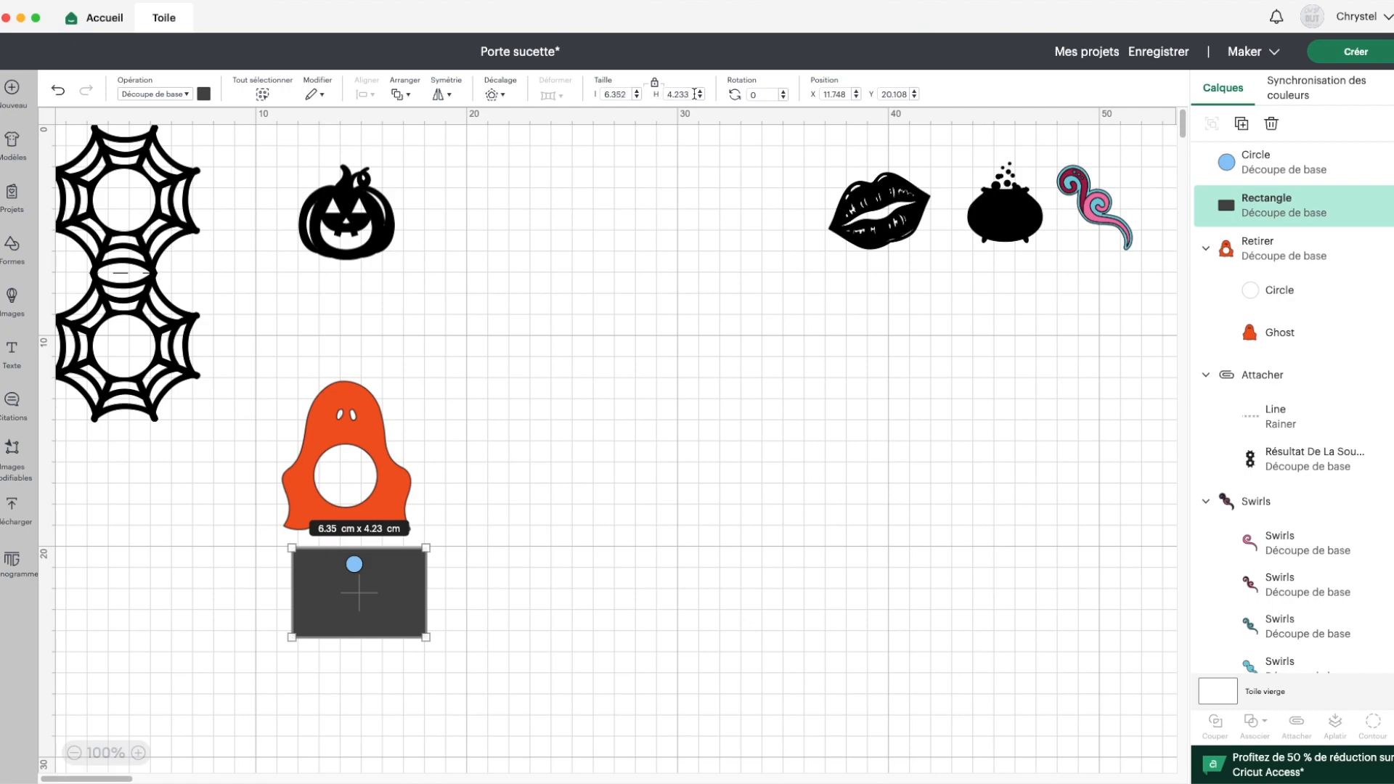
left_click_drag(691, 94, 659, 96)
type("1.5")
key("Return")
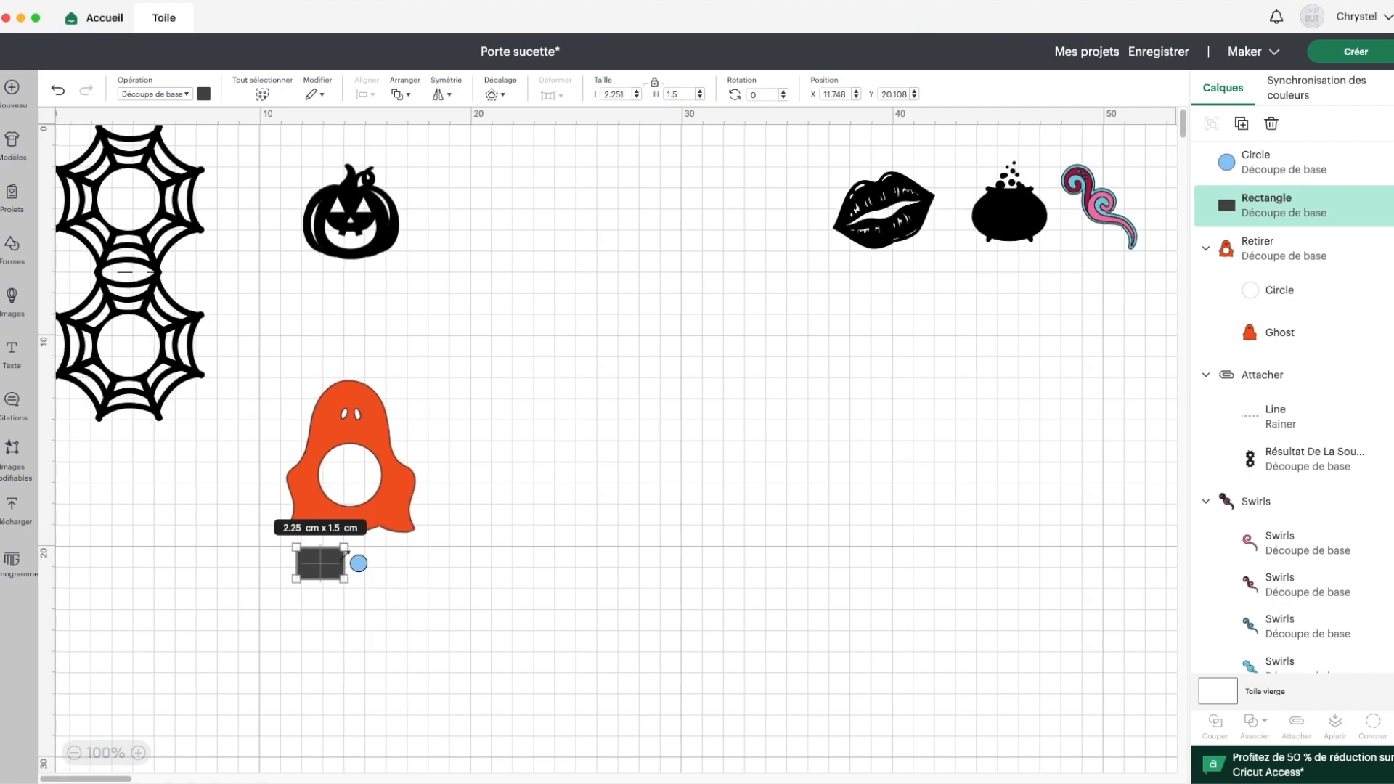
left_click_drag(340, 580, 352, 539)
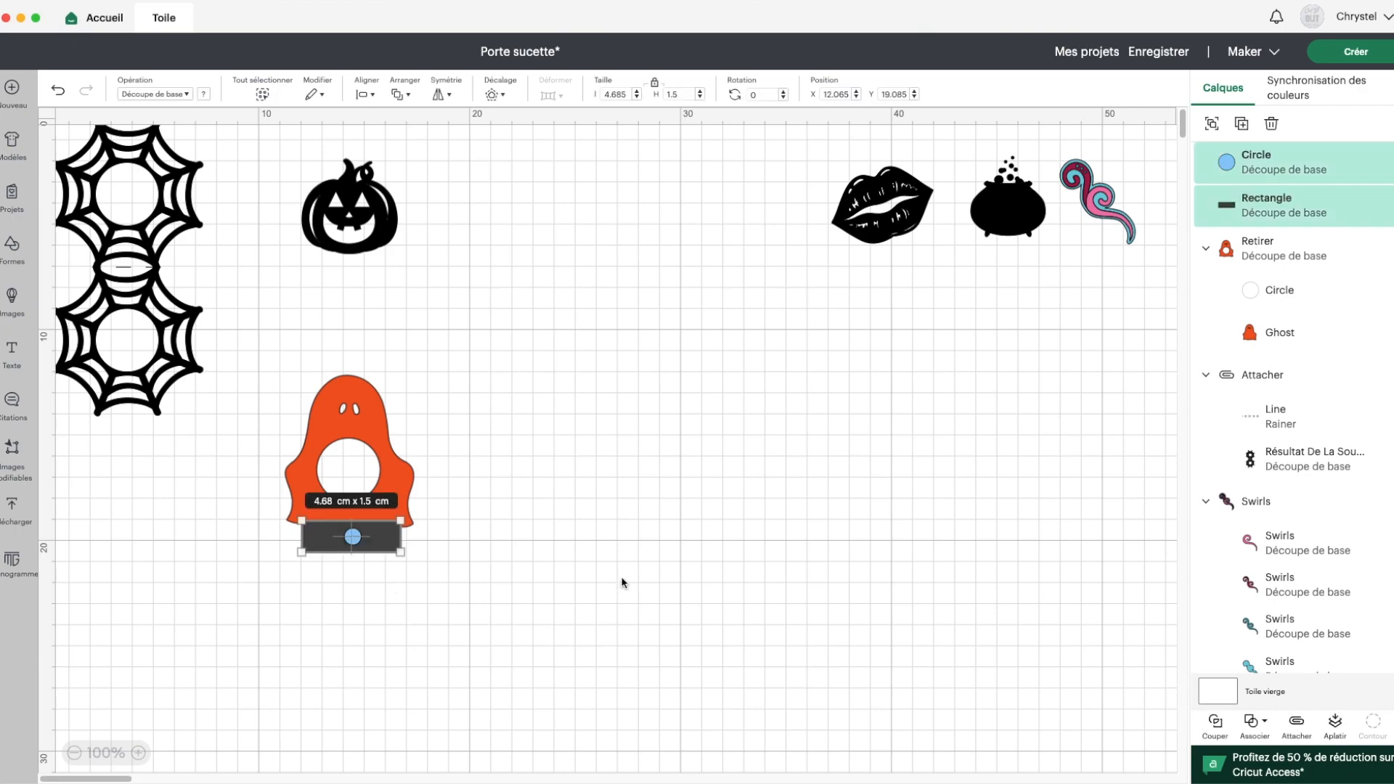
Centre the small circle on the rectangle and subtract it with Retirer to make the stick hole
left_click(365, 95)
left_click(404, 289)
scroll(668, 553, "up", 1)
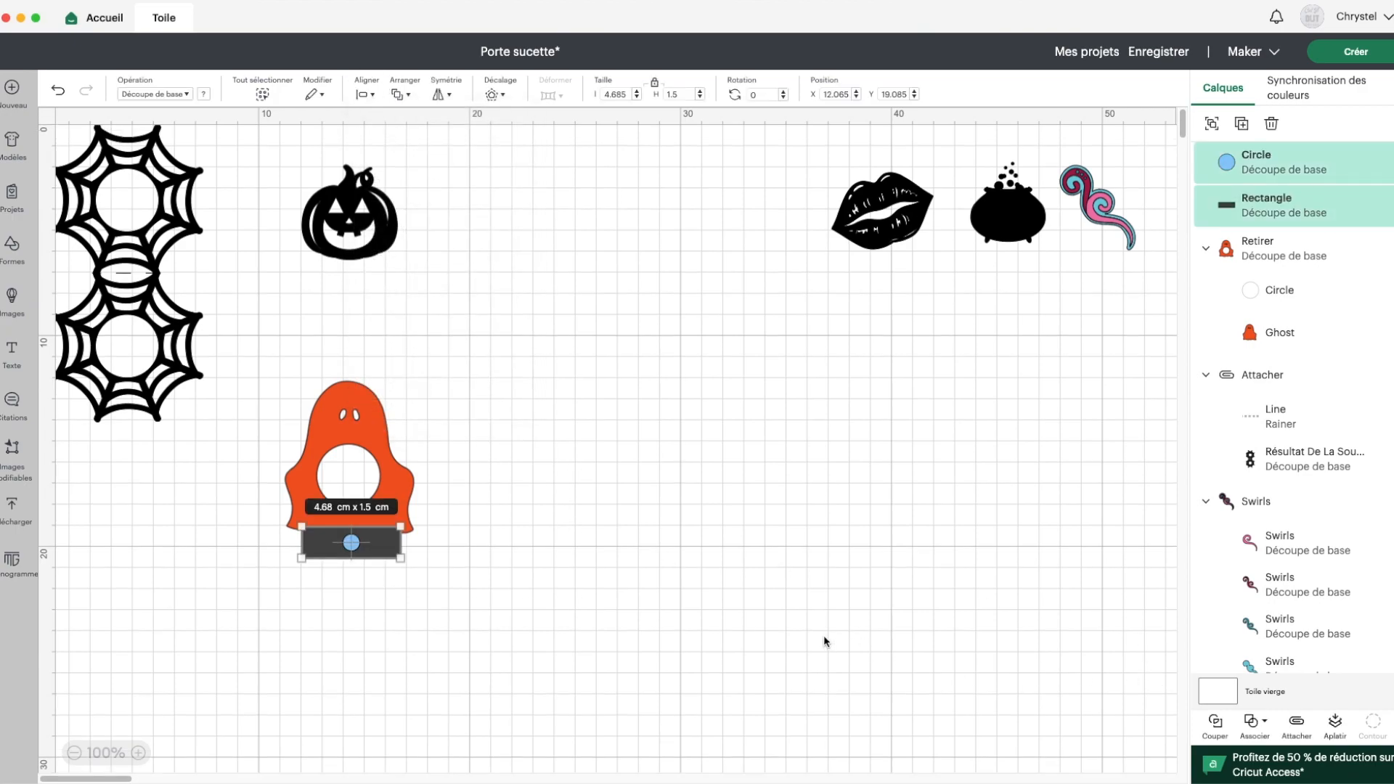
left_click(1251, 721)
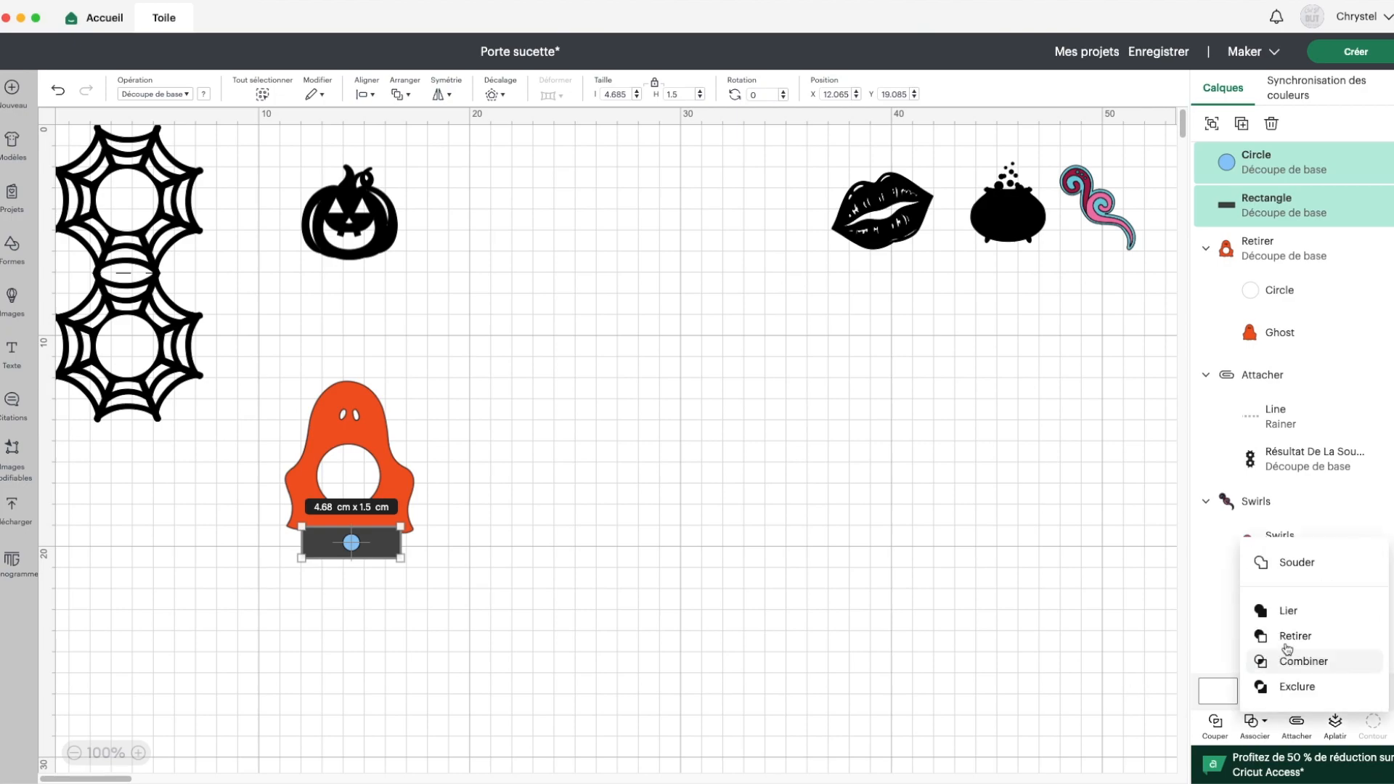
left_click(1290, 636)
left_click_drag(383, 545, 382, 546)
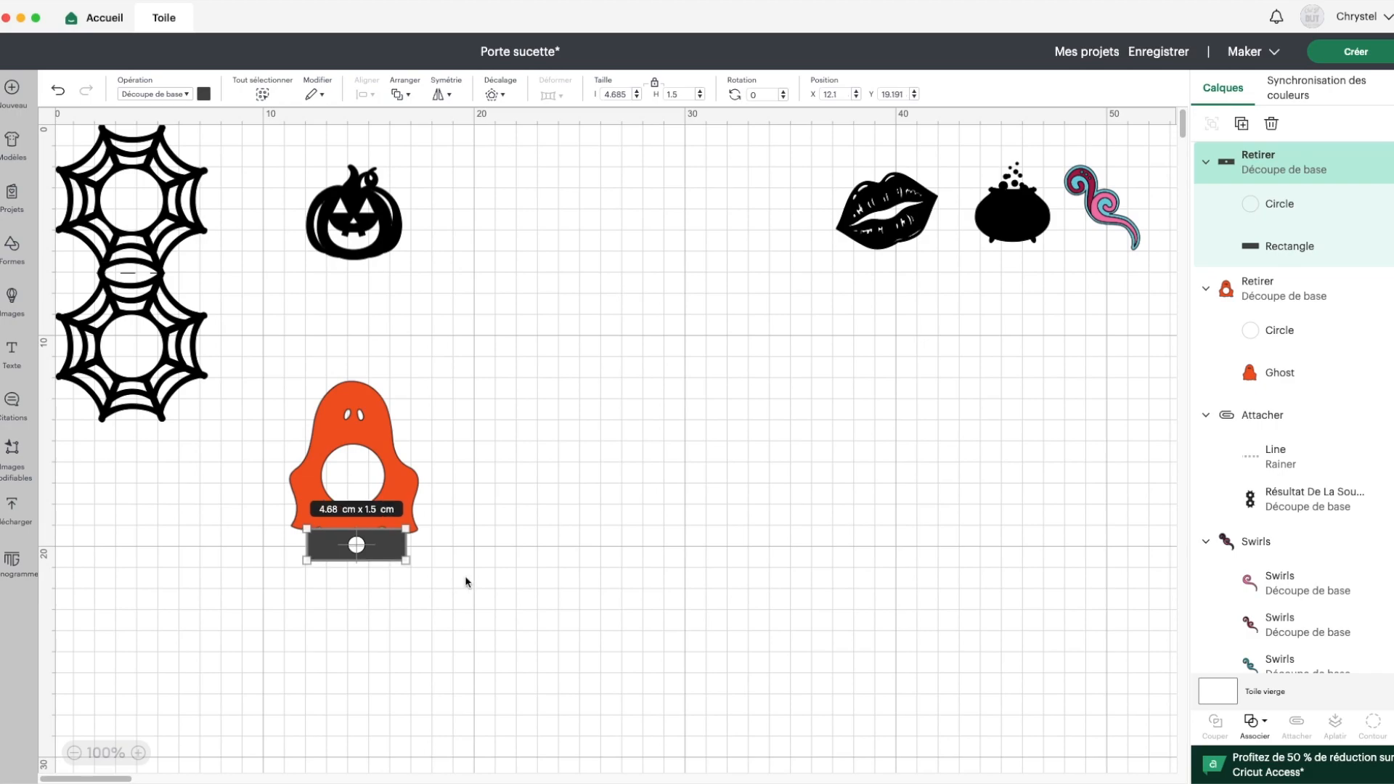
Duplicate the cut-out ghost, flip the copy upside down and place it against the connecting strip's lower edge
left_click(466, 582)
left_click(377, 426)
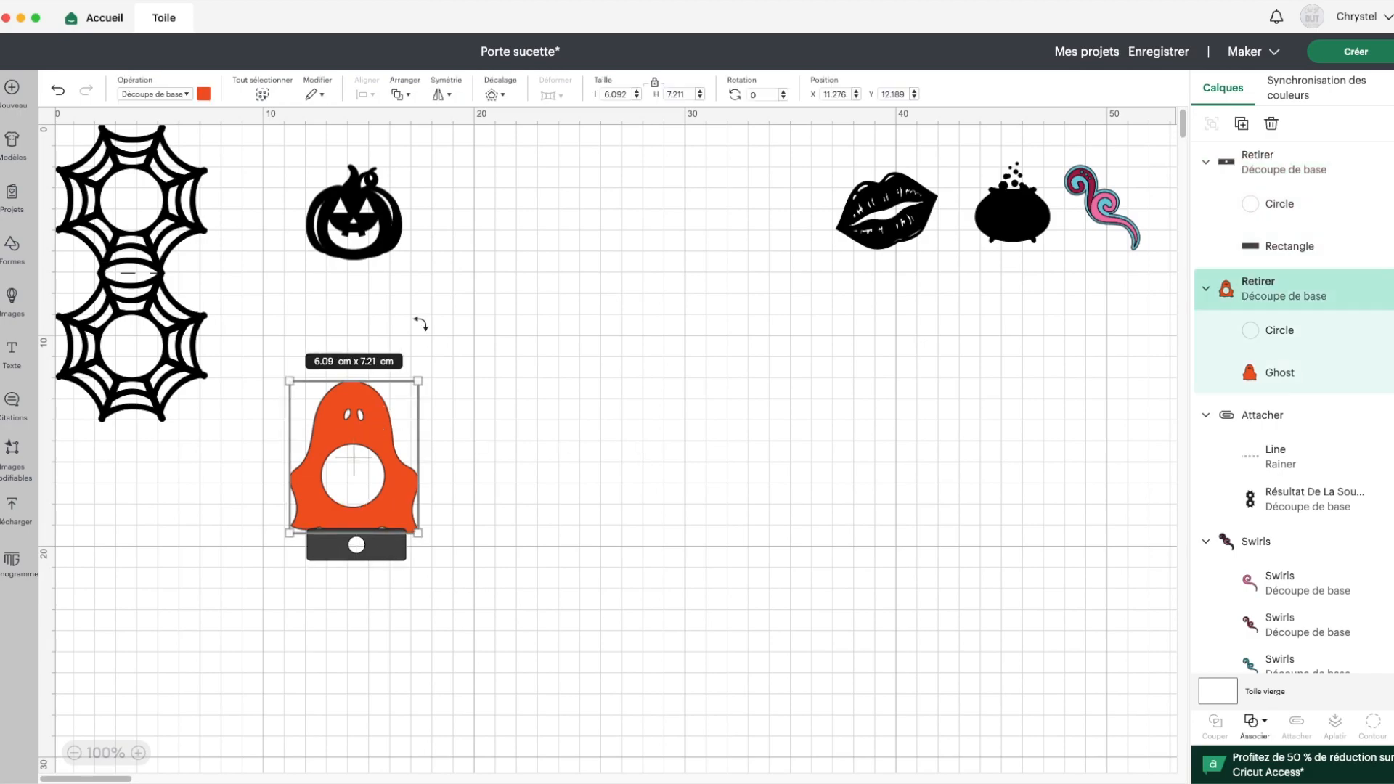
left_click(1242, 124)
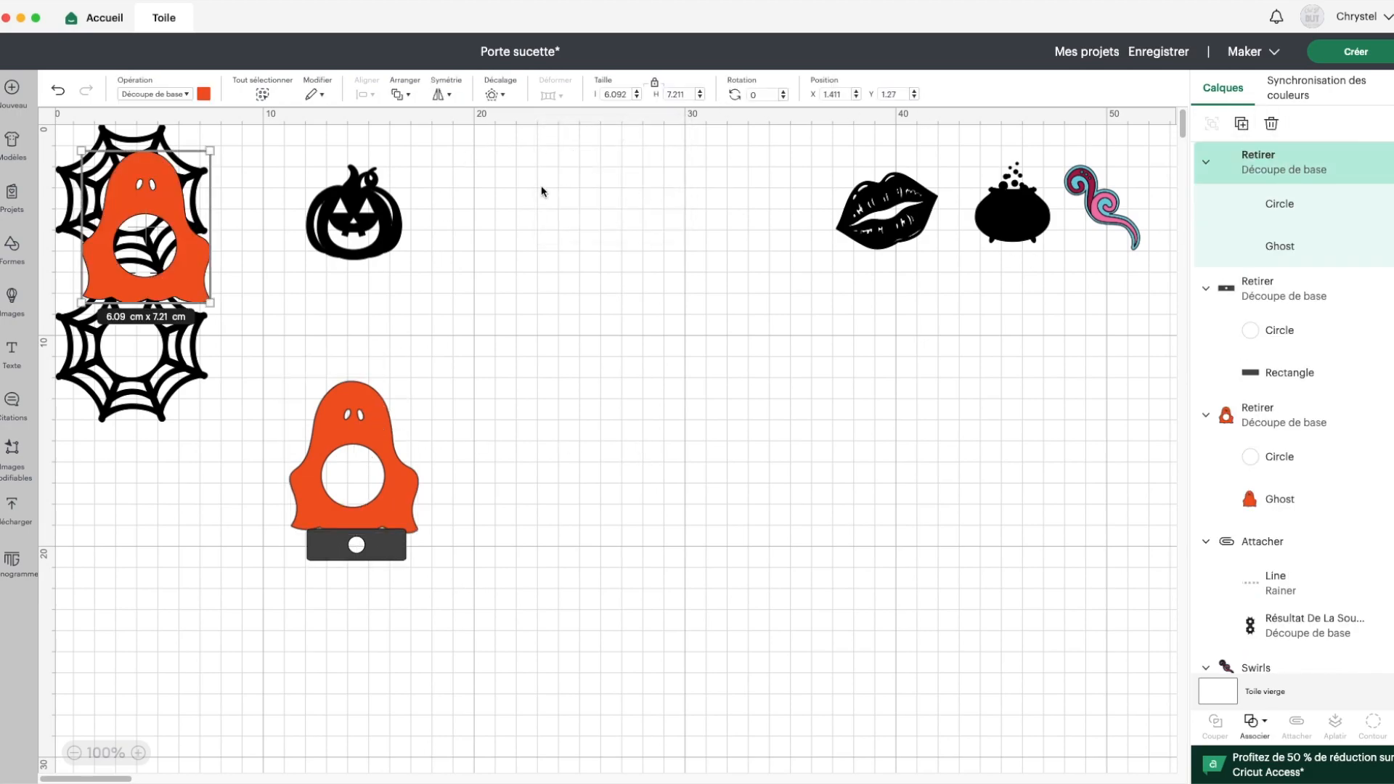
left_click(441, 95)
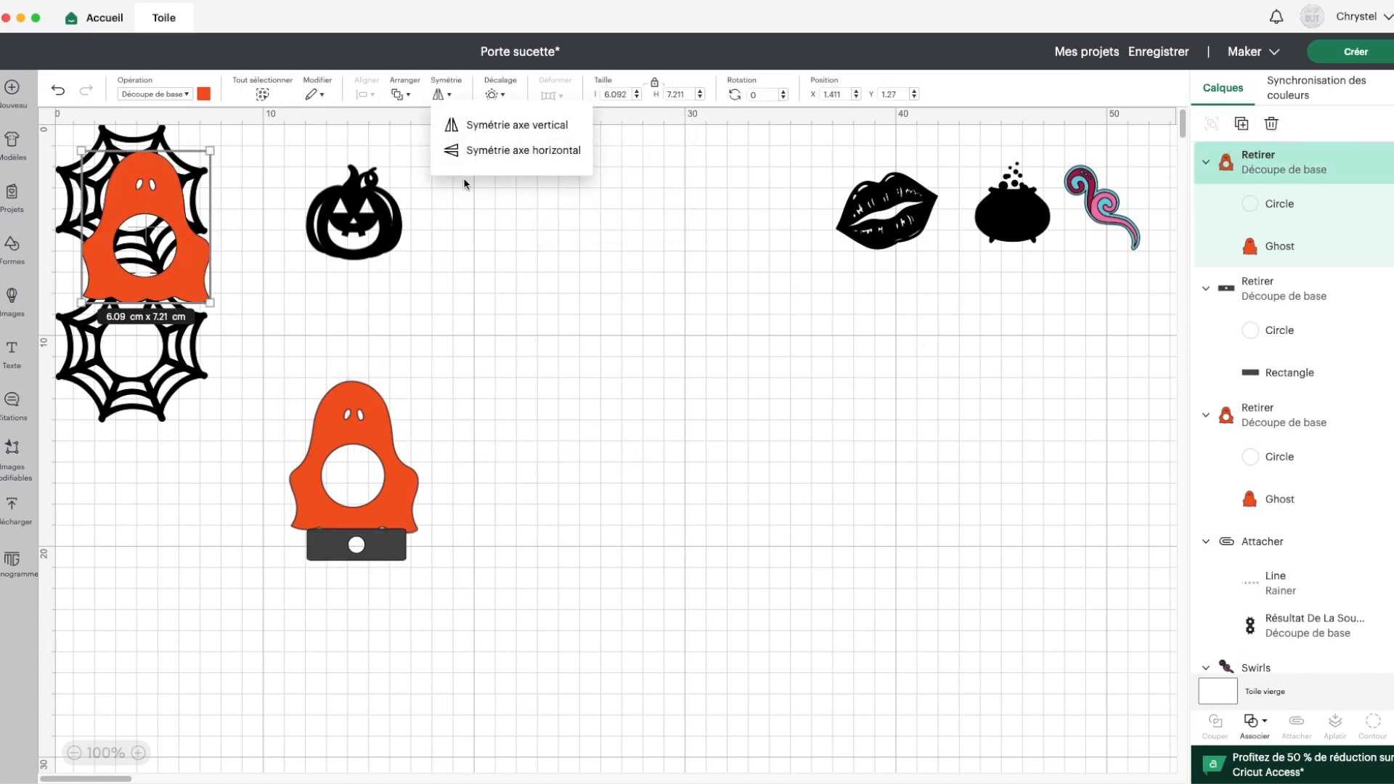
left_click(501, 151)
left_click_drag(196, 220, 400, 627)
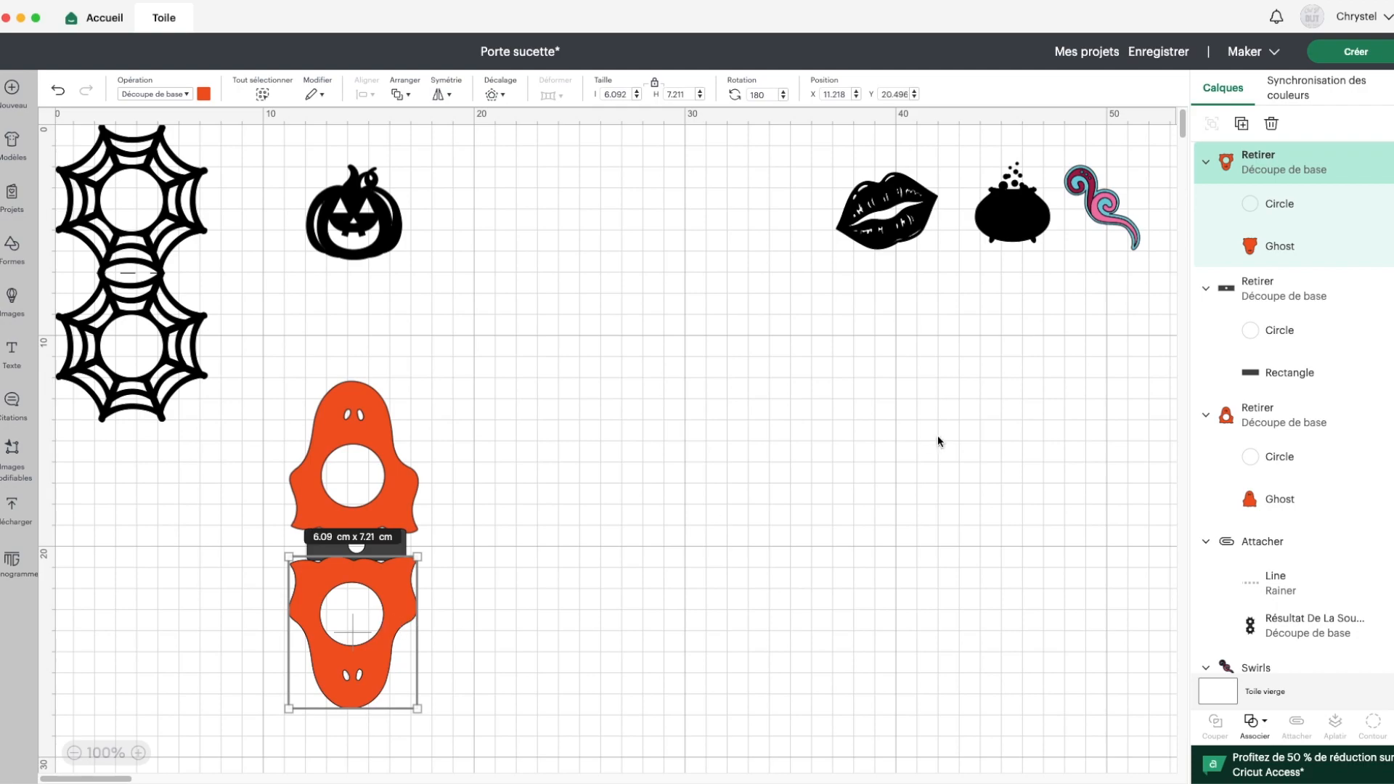
Select both ghosts and centre them horizontally with each other
left_click(1271, 430, "shift")
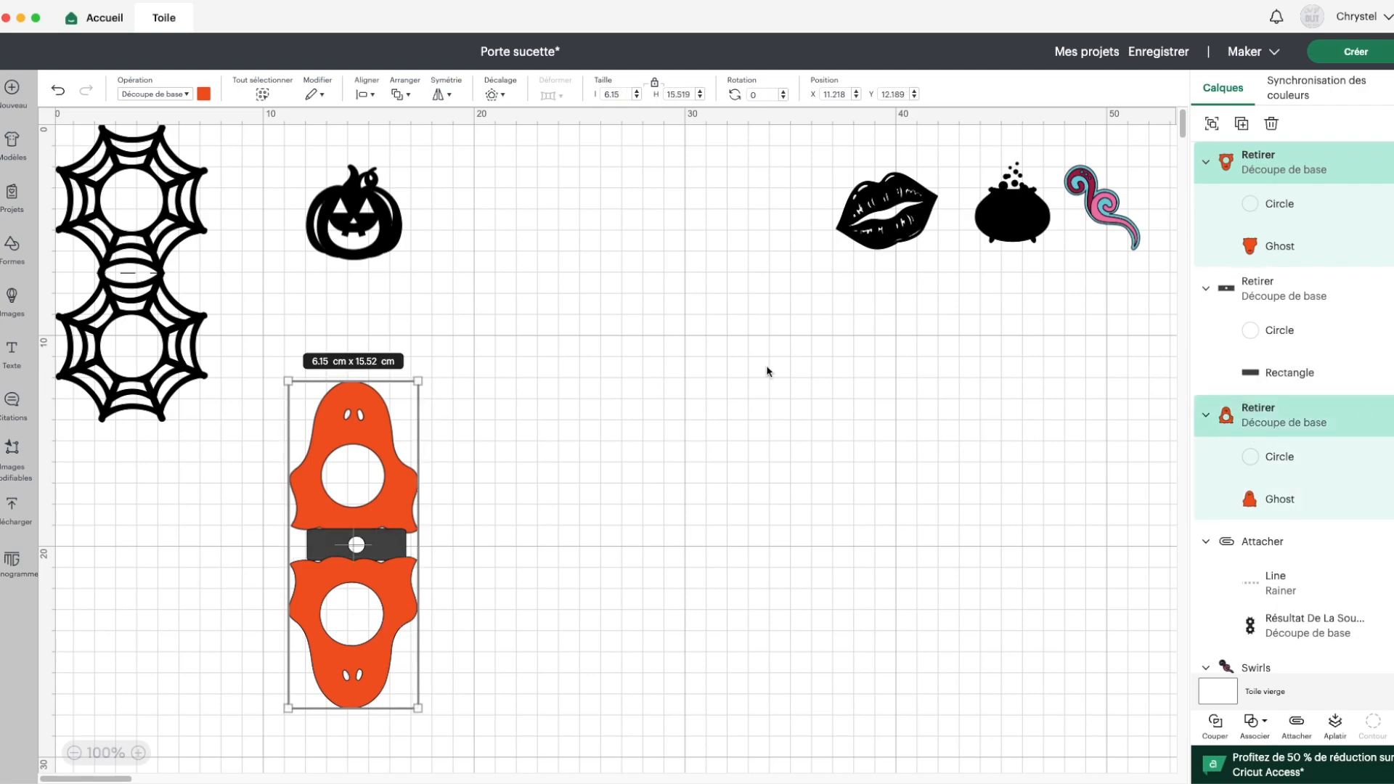
left_click(364, 94)
left_click(429, 175)
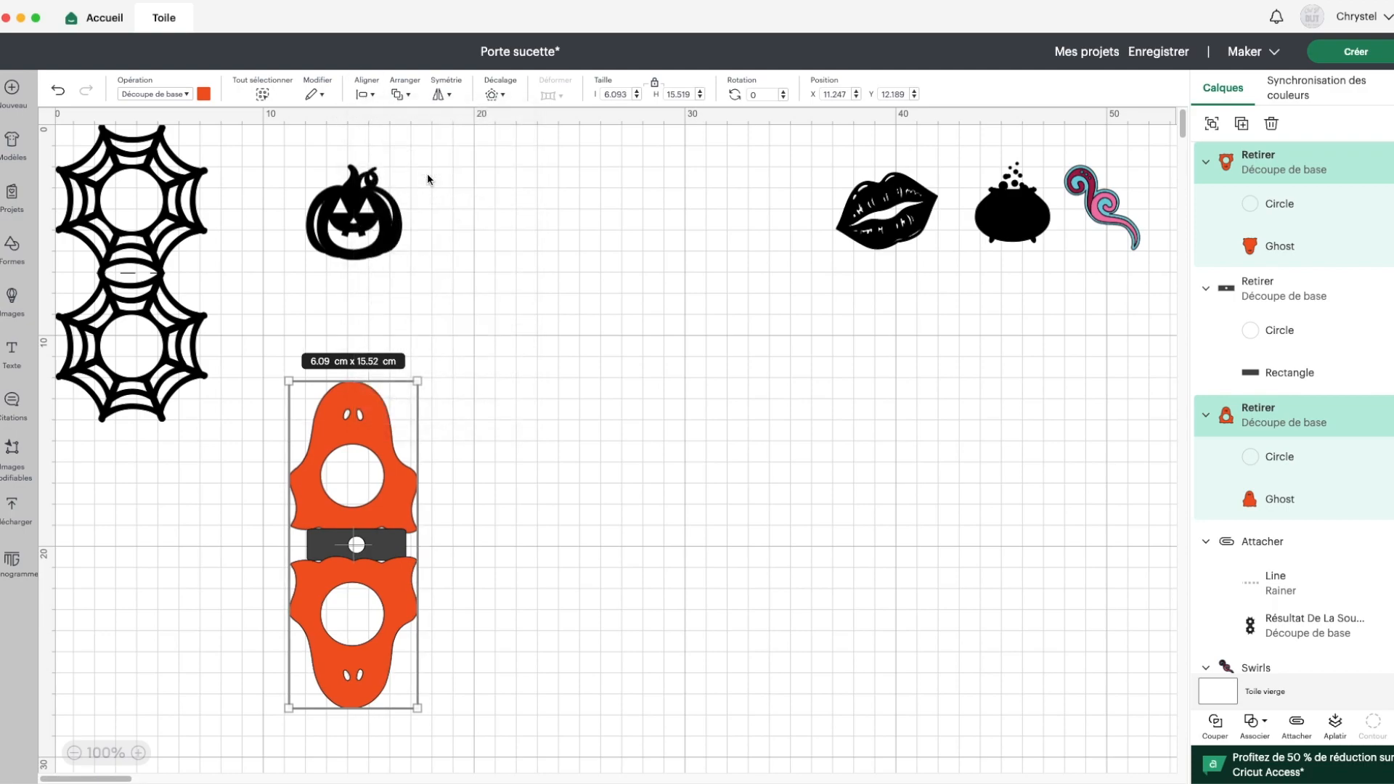
Group the two ghosts and centre them with the connecting strip on both axes
left_click(1211, 125)
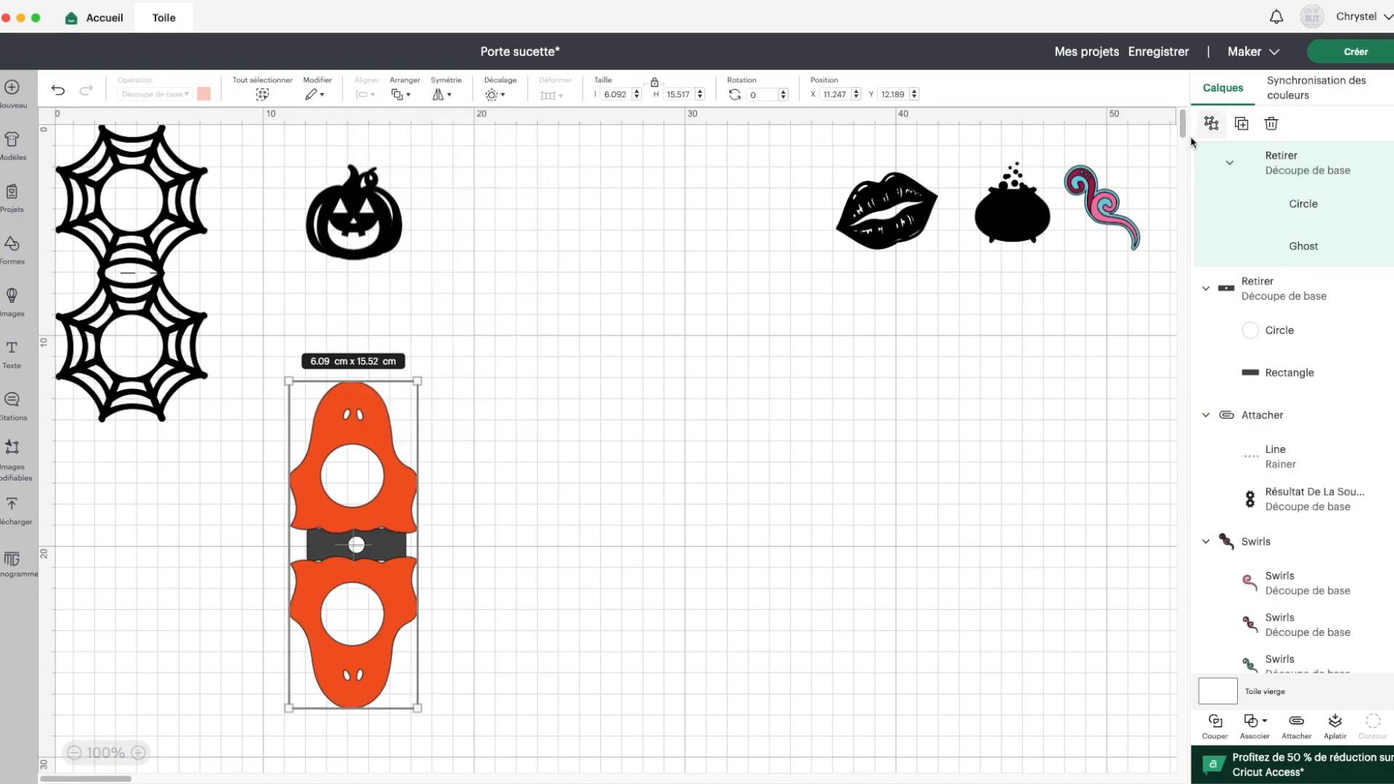
left_click_drag(521, 585, 319, 534)
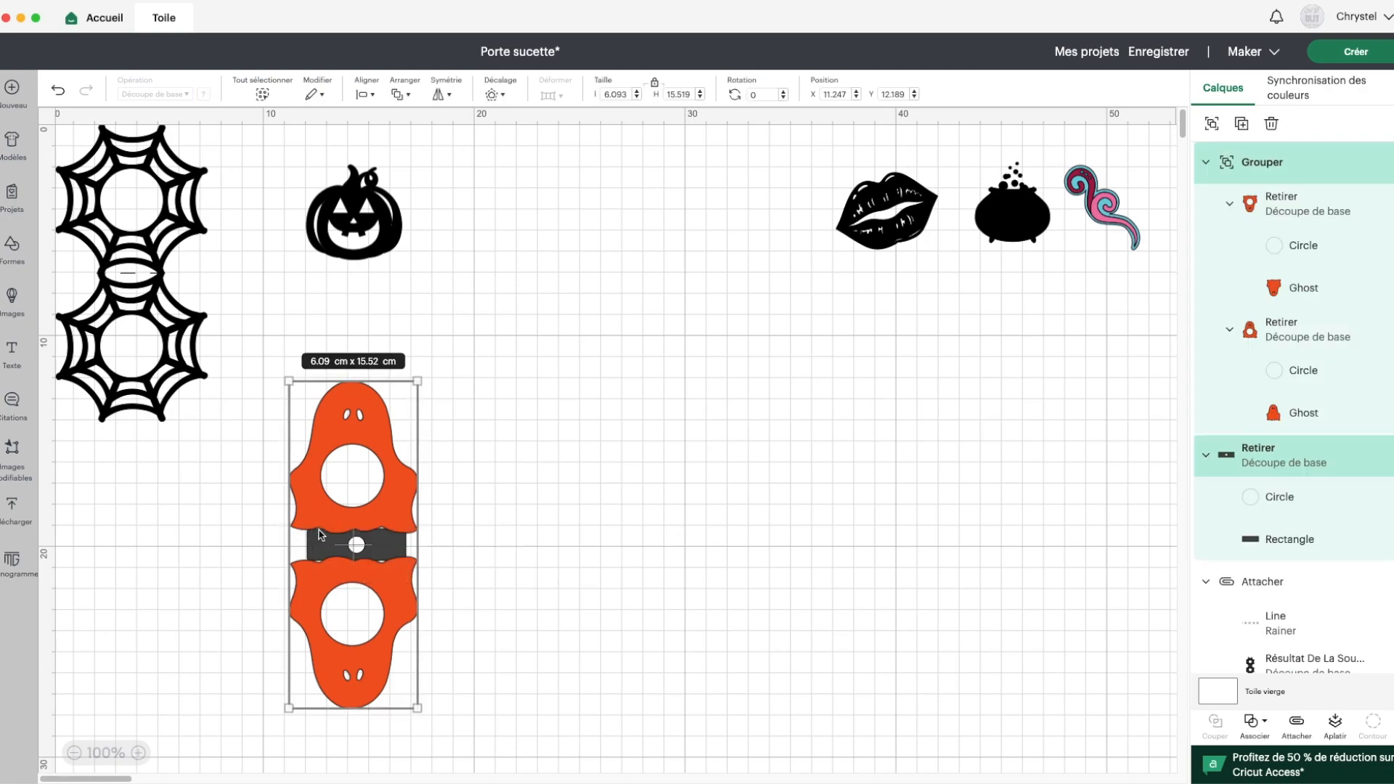
left_click(367, 94)
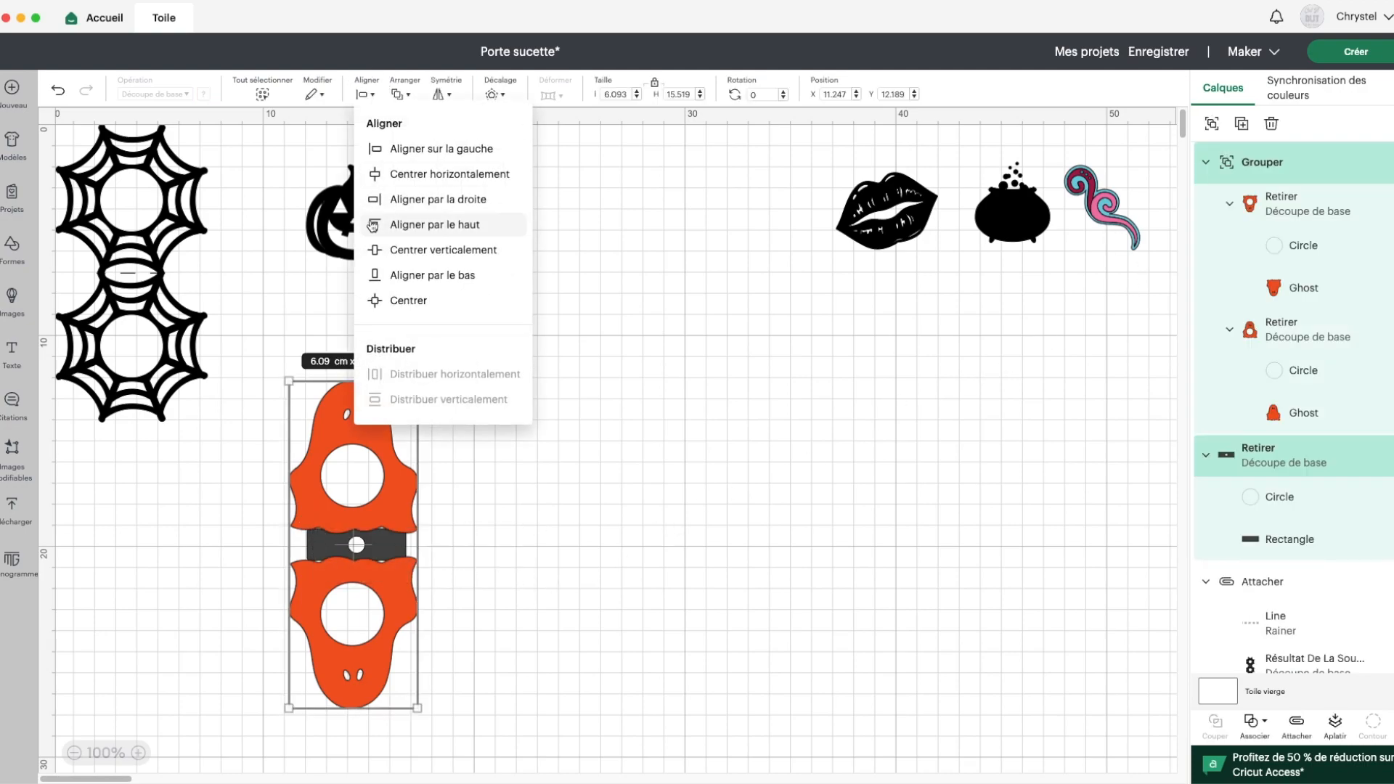
left_click(406, 300)
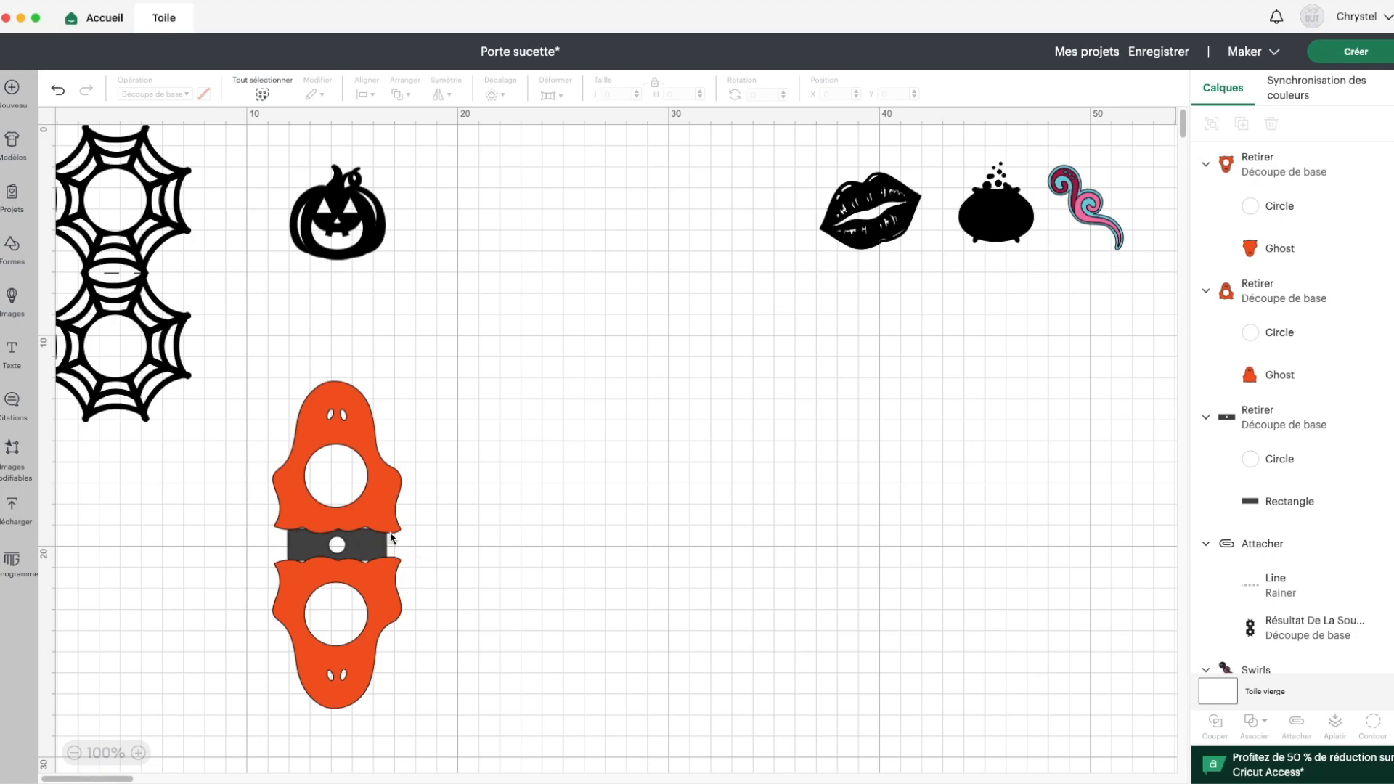
Add a score line beside the double ghost and set its rotation to 90°
left_click(13, 247)
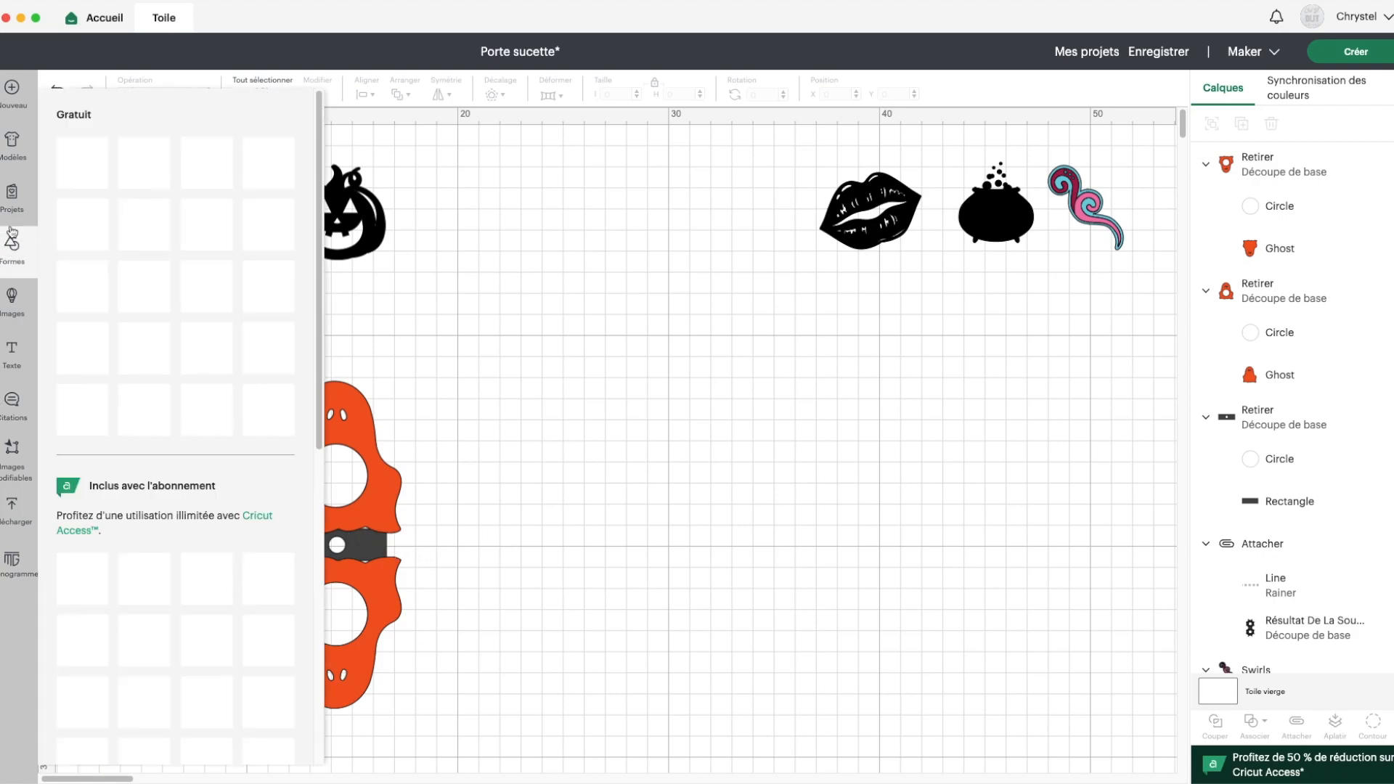
left_click(66, 161)
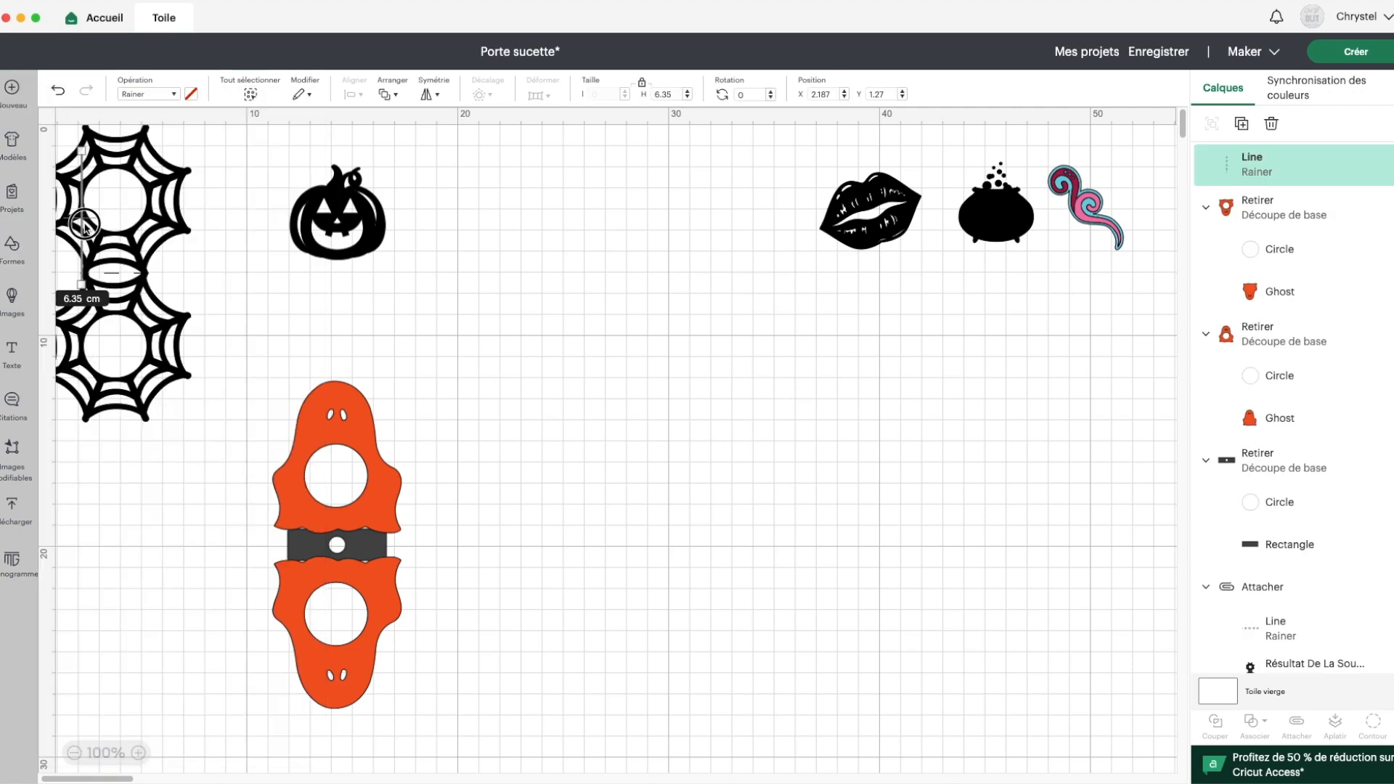
left_click_drag(85, 218, 205, 532)
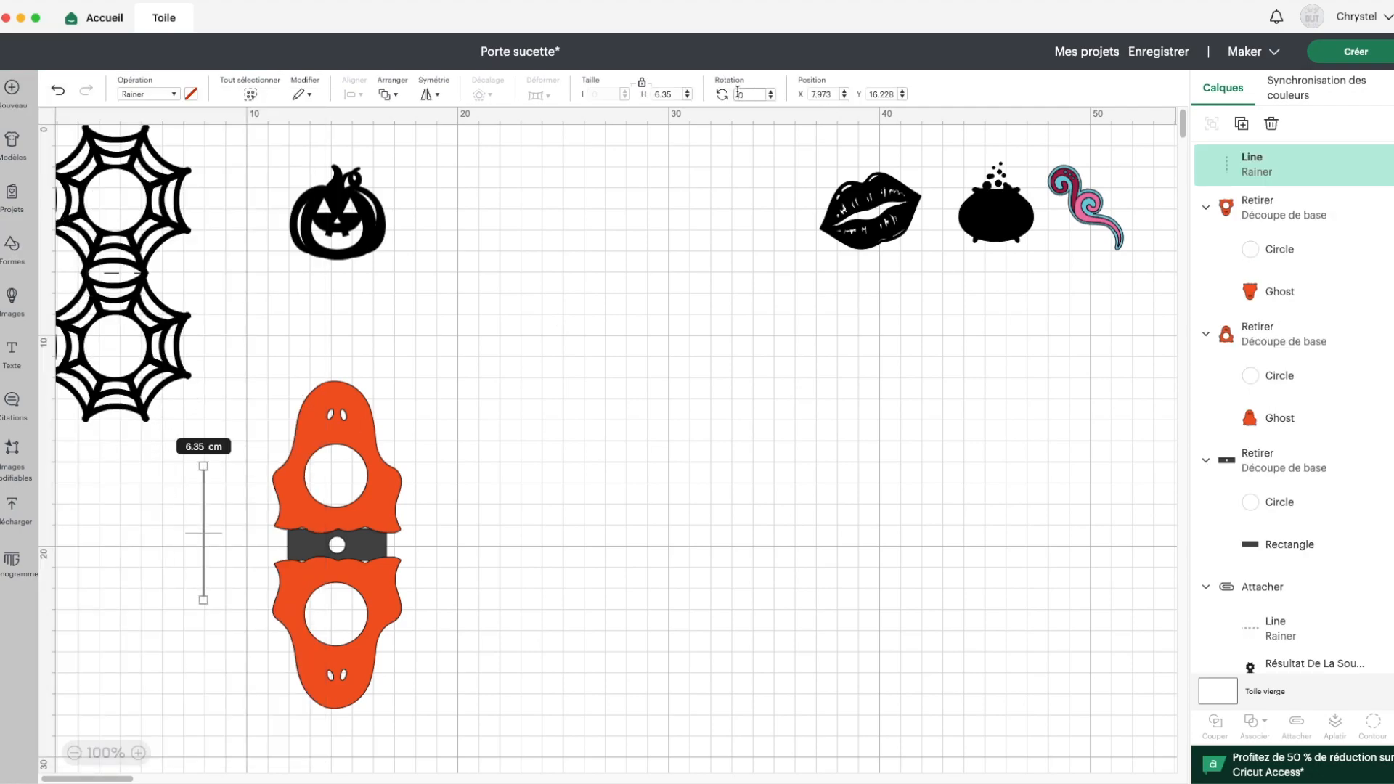
type("90")
key("Return")
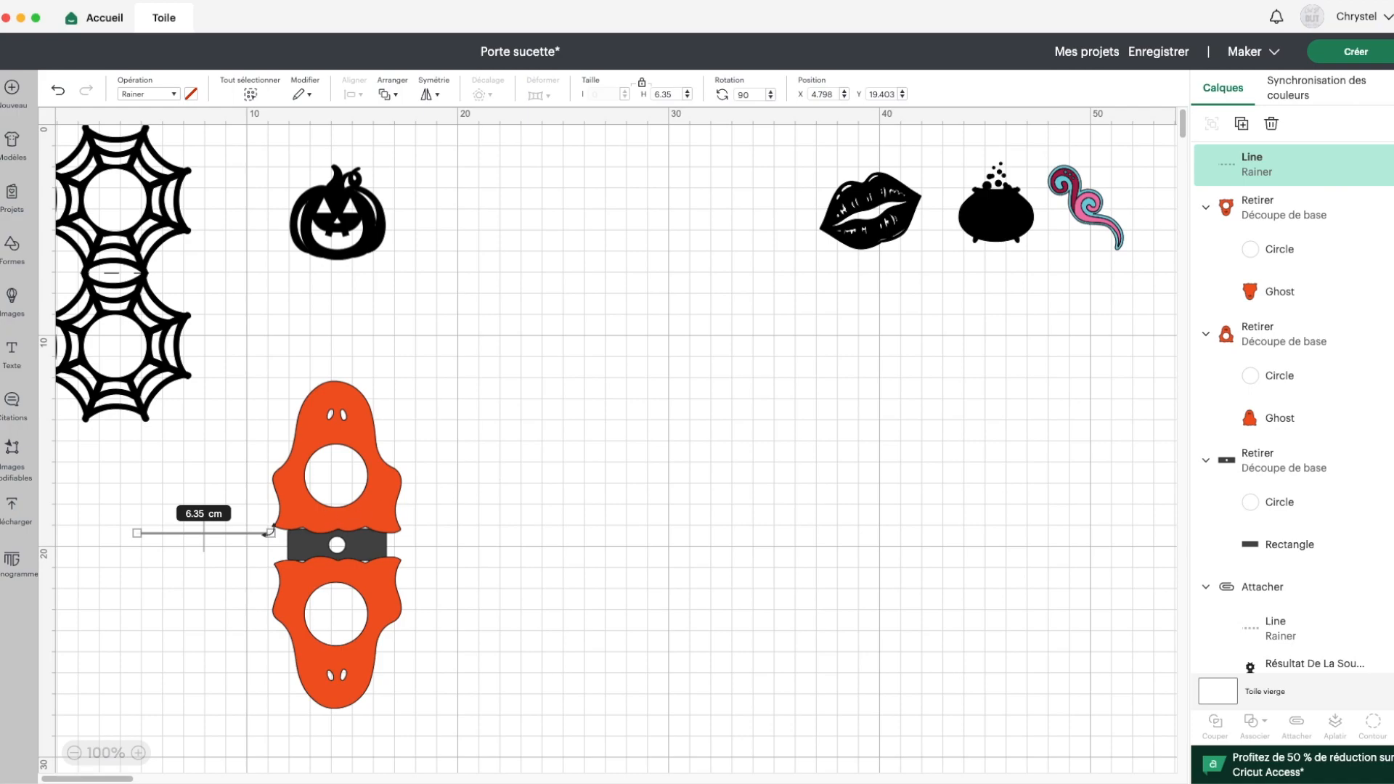
Move the score line onto the connecting strip's upper edge and shorten it to about 4.62 cm
left_click_drag(172, 534, 288, 535)
left_click(427, 548)
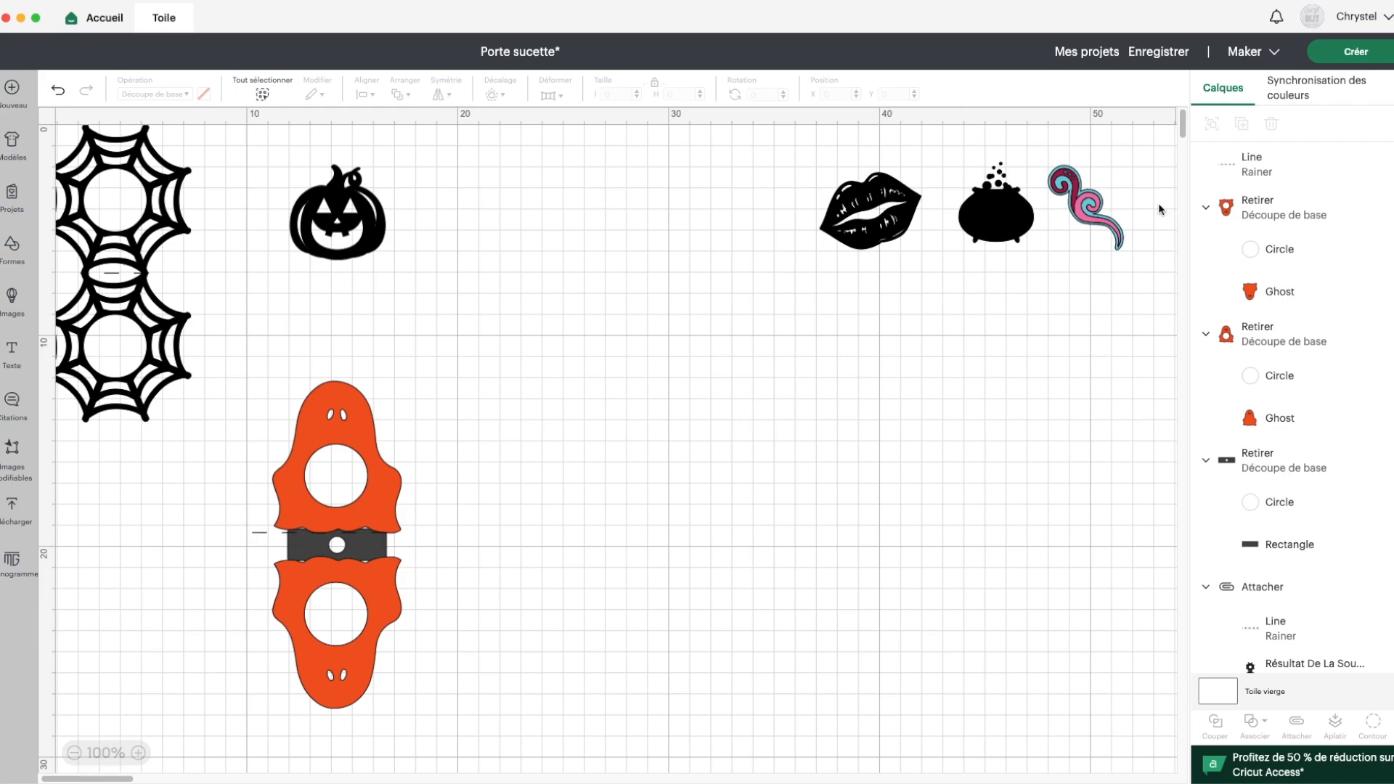
left_click(1252, 164)
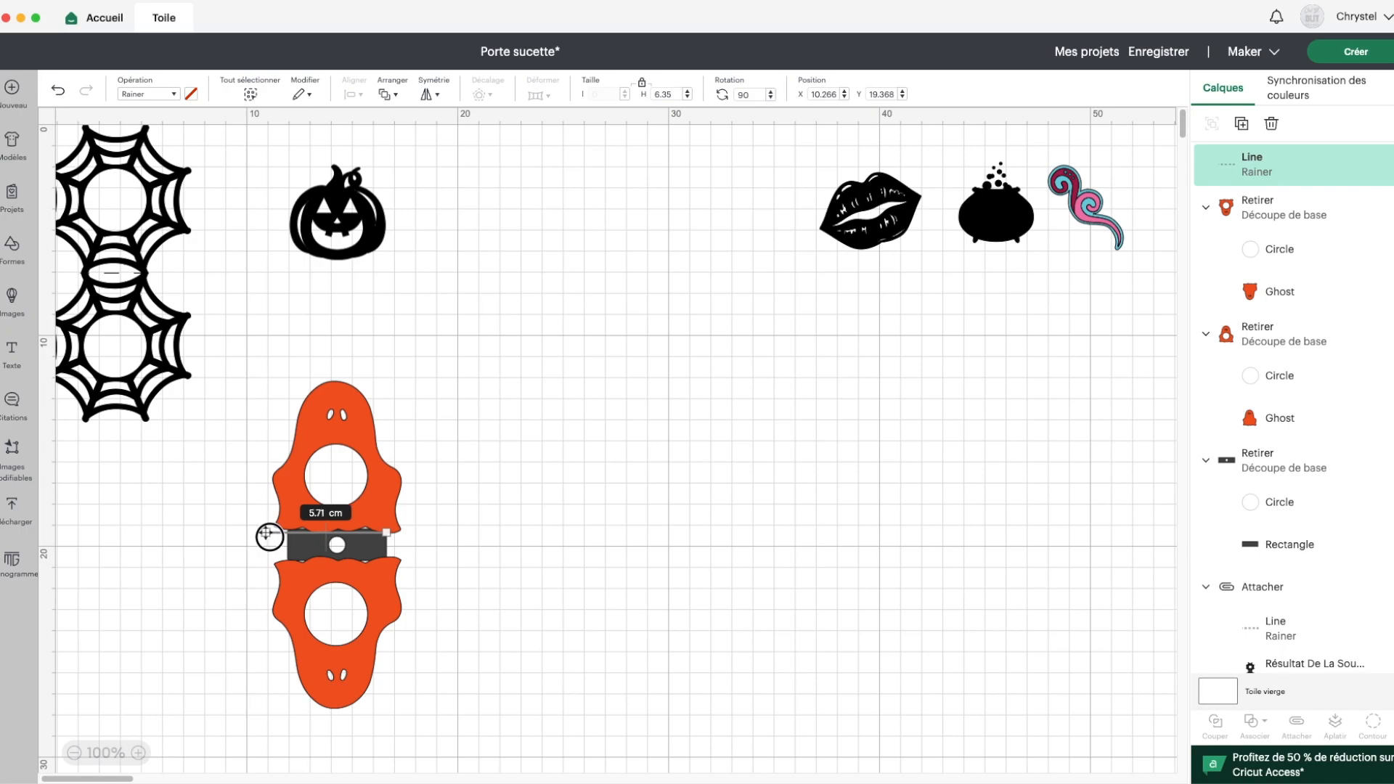
left_click_drag(269, 536, 285, 533)
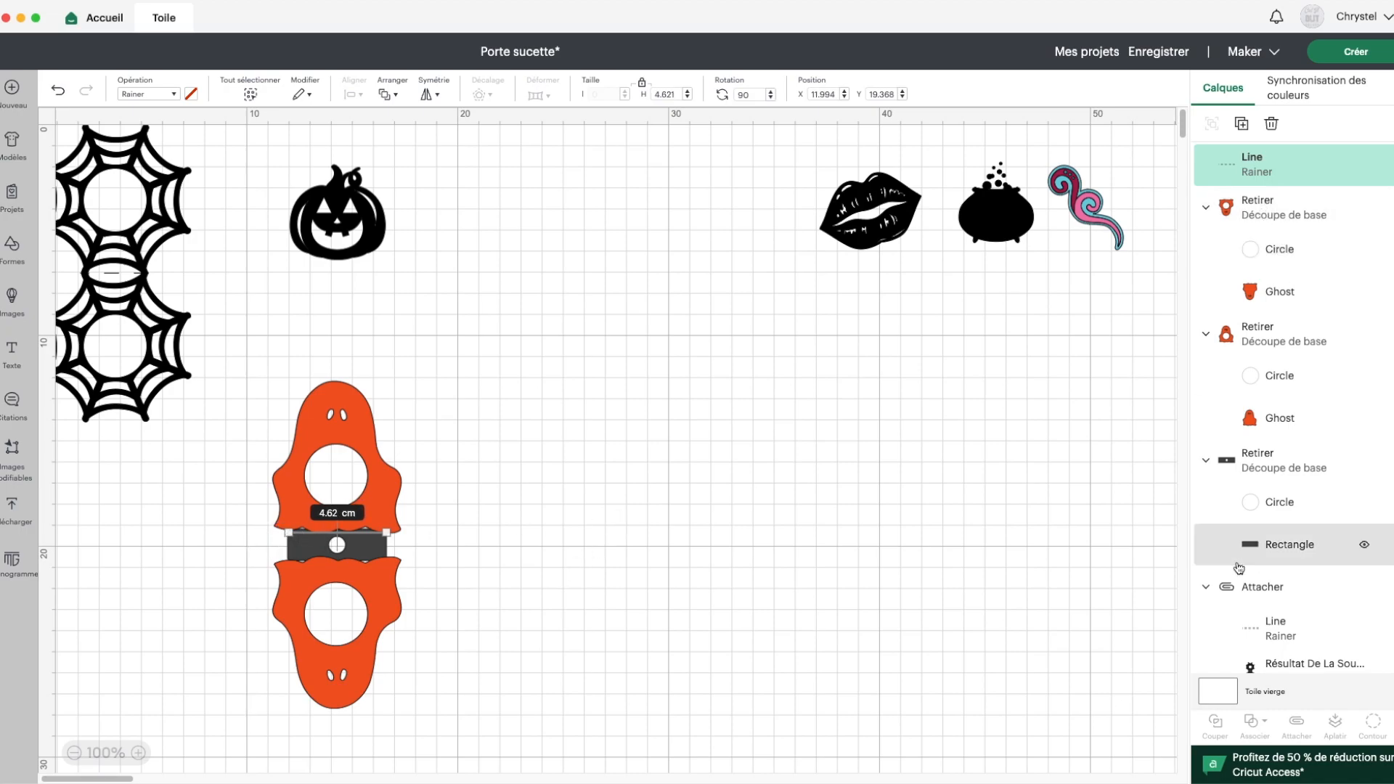
Match the score line to the connecting strip's width by setting its length to 4.685 cm
left_click(1273, 470)
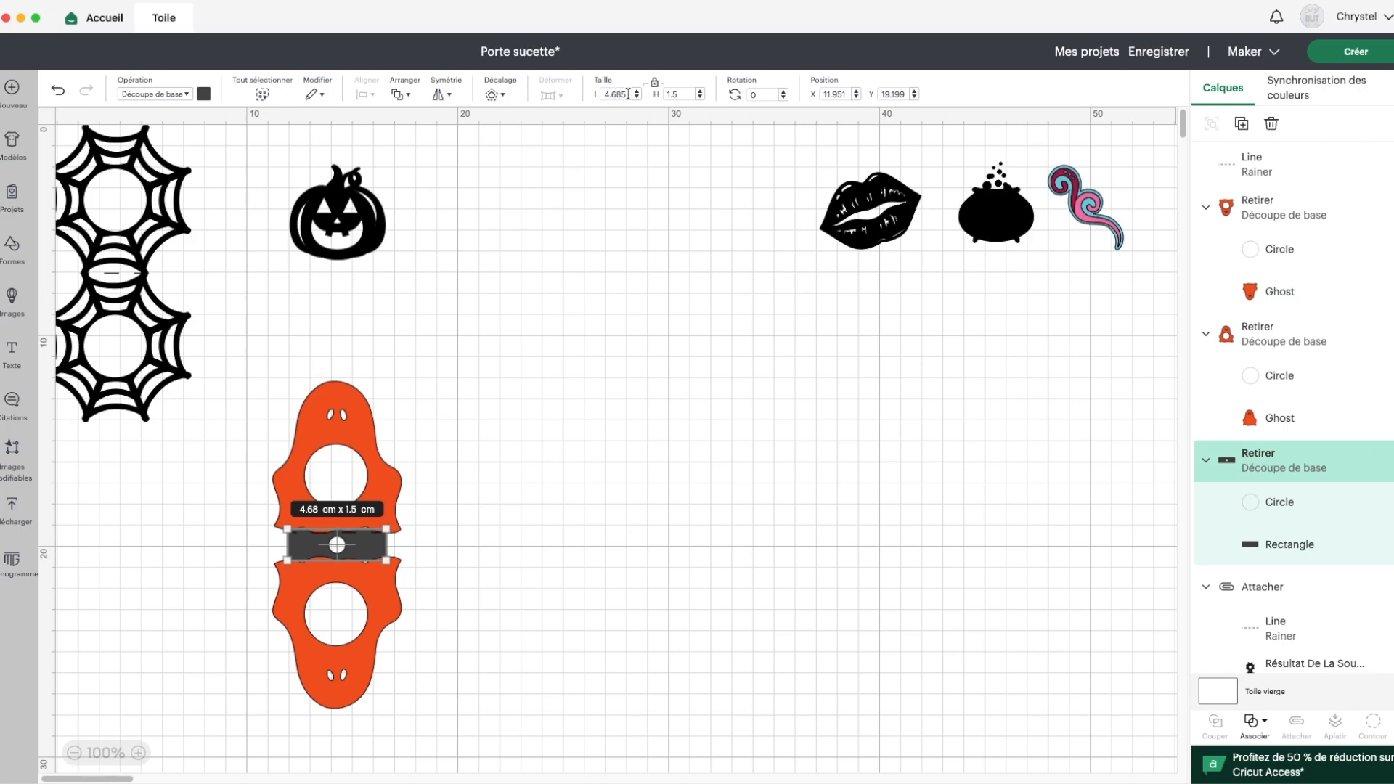
left_click(1247, 164)
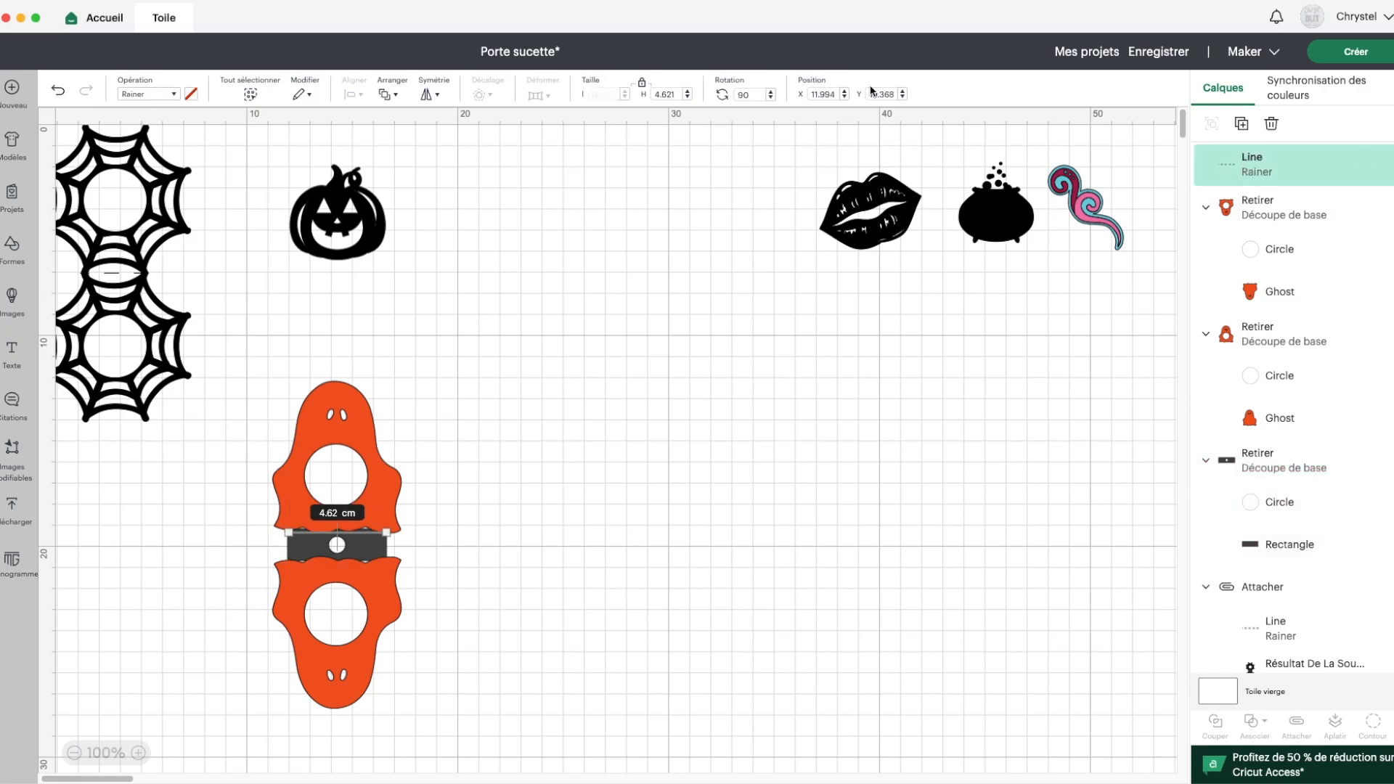
double_click(669, 94)
type("4.685")
key("Return")
Select the score line together with the upper ghost and centre them horizontally
left_click(351, 431)
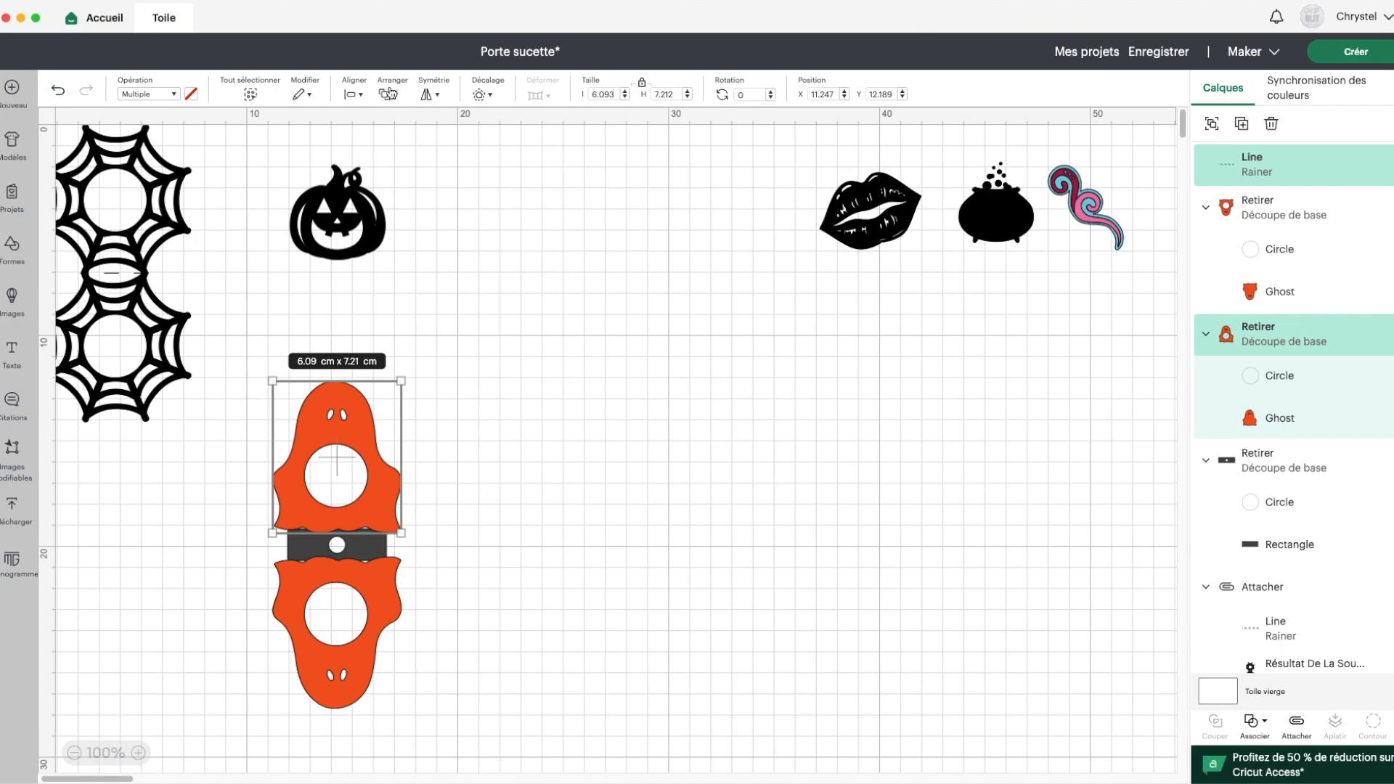
left_click(347, 97)
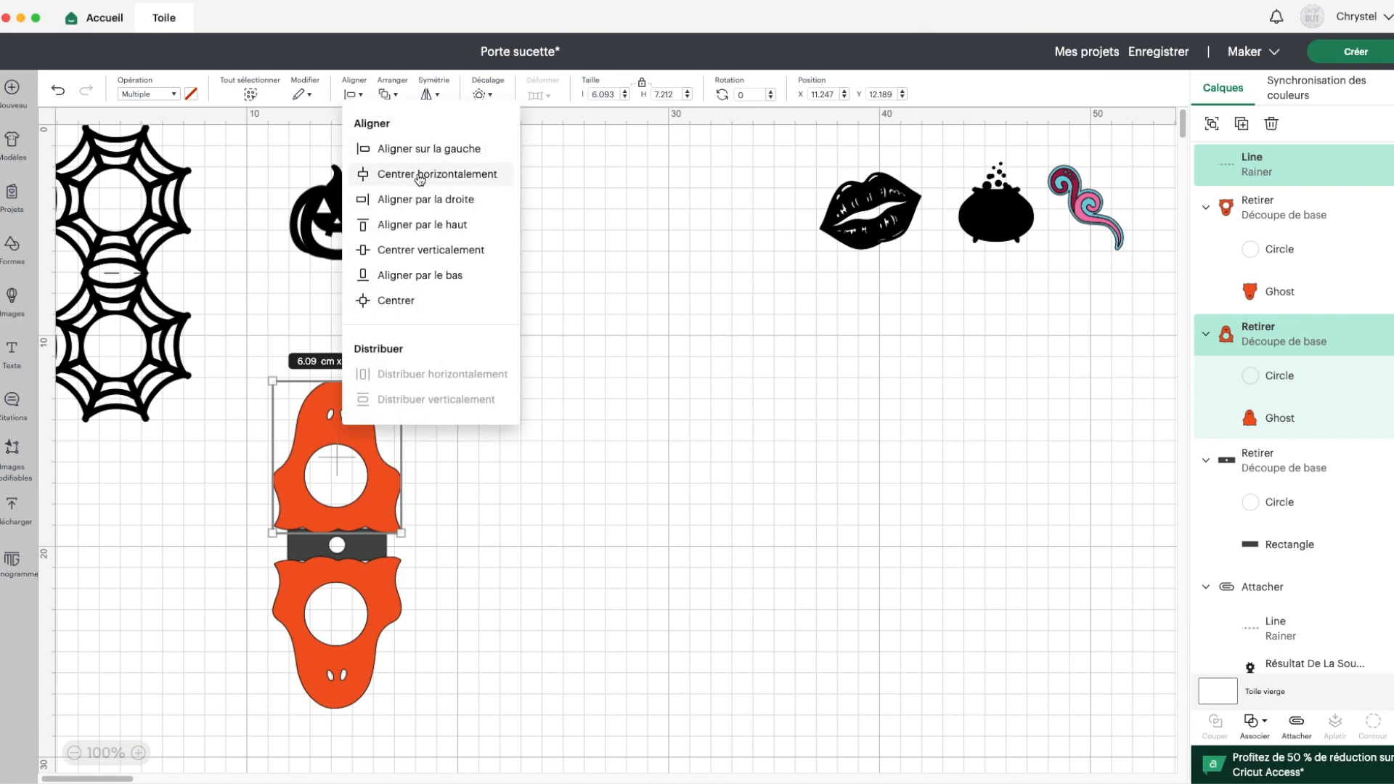
left_click(419, 179)
left_click(512, 367)
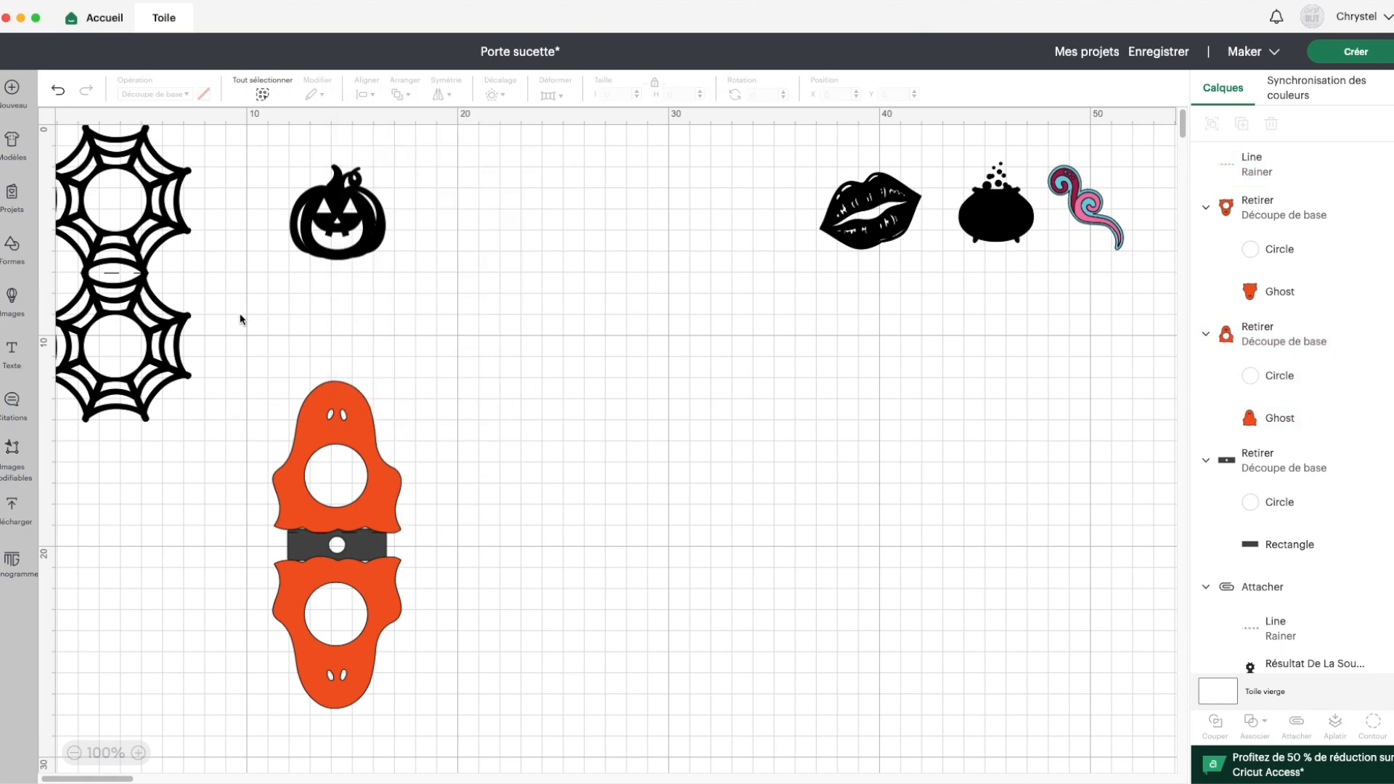
Paste a copy of the score line onto the lower ghost and align the two by their top edges
key("super+v")
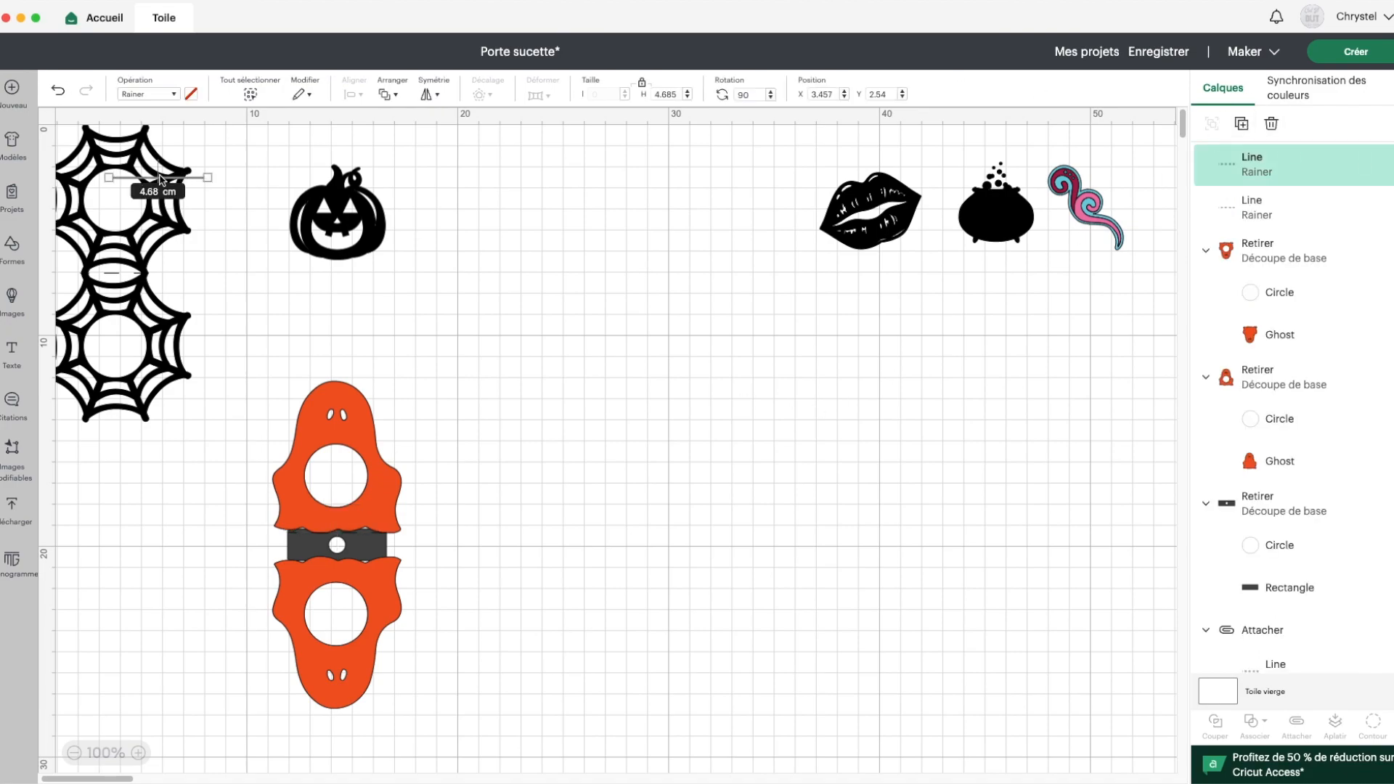
left_click_drag(161, 180, 336, 571)
left_click_drag(455, 618, 379, 571)
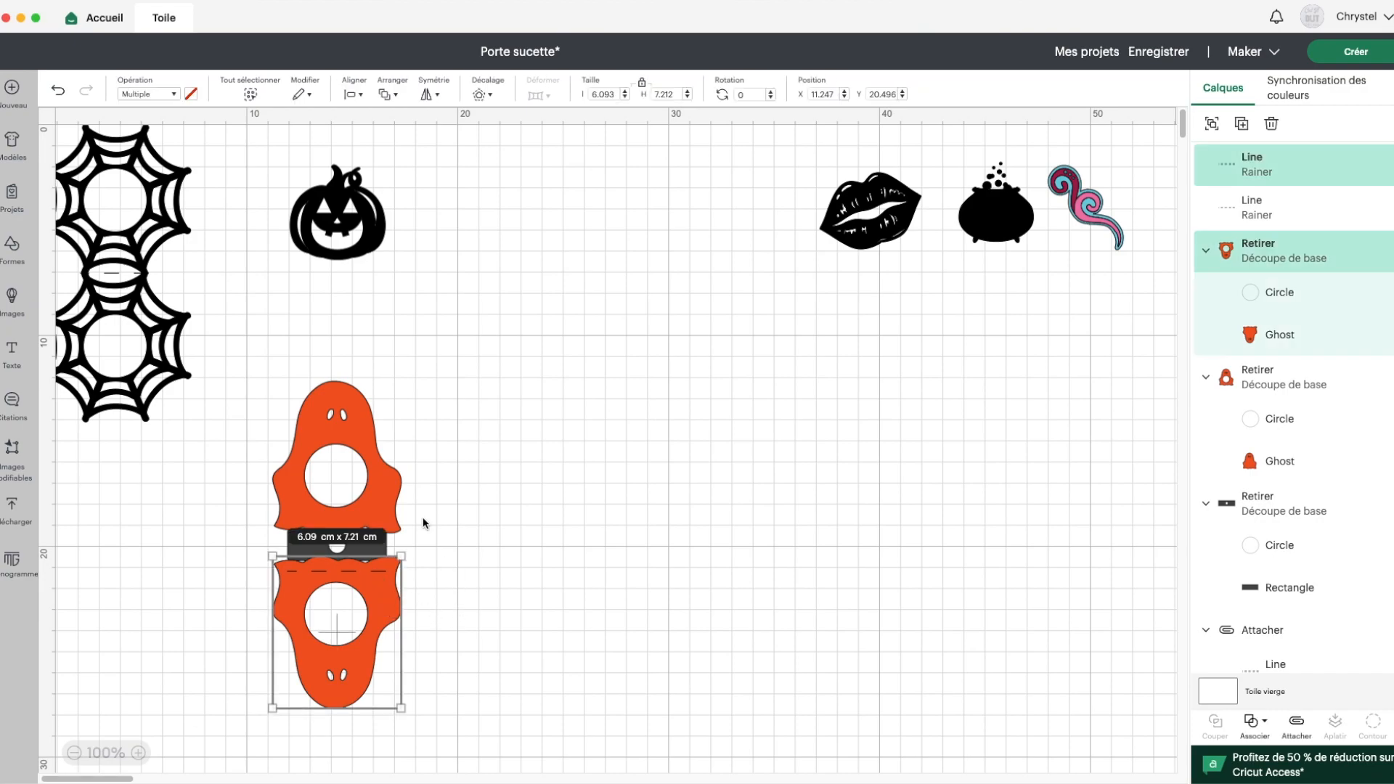
left_click(354, 95)
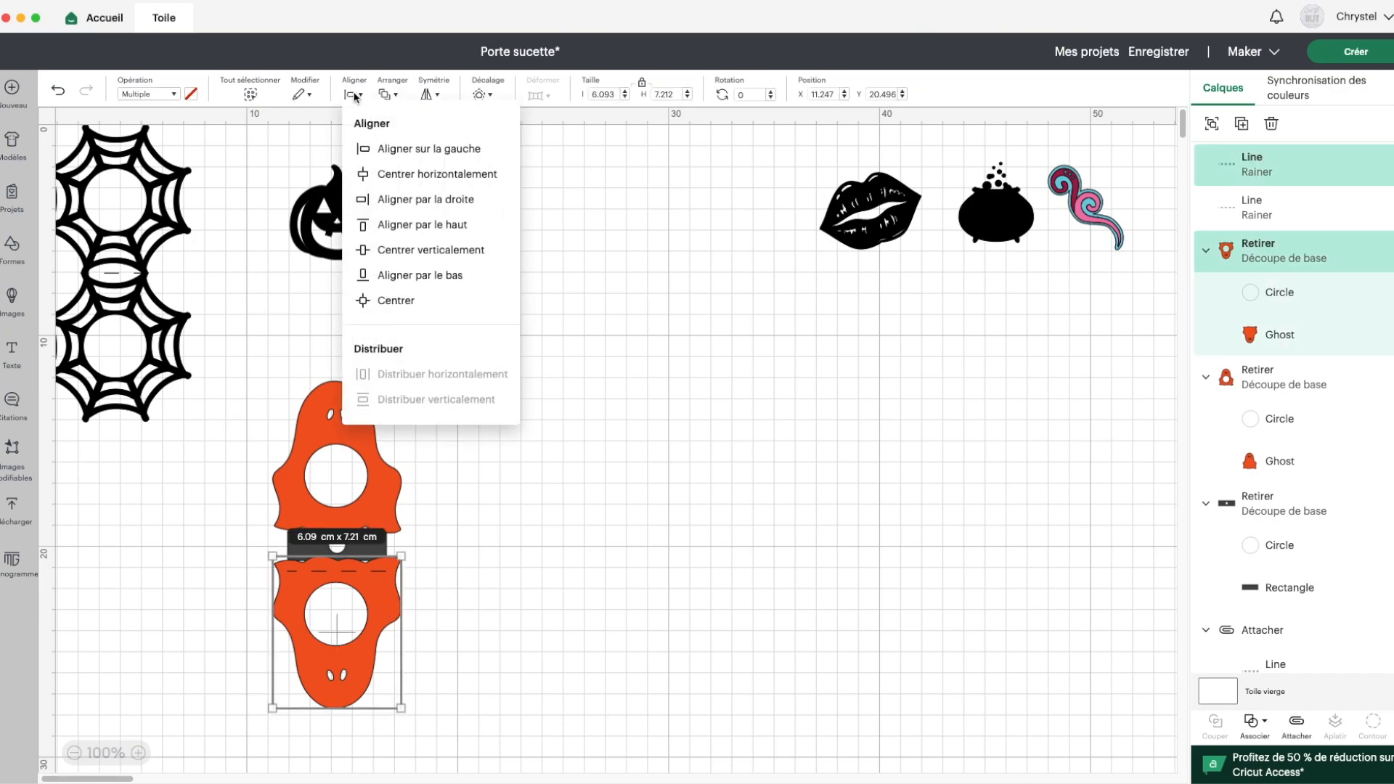
left_click(427, 225)
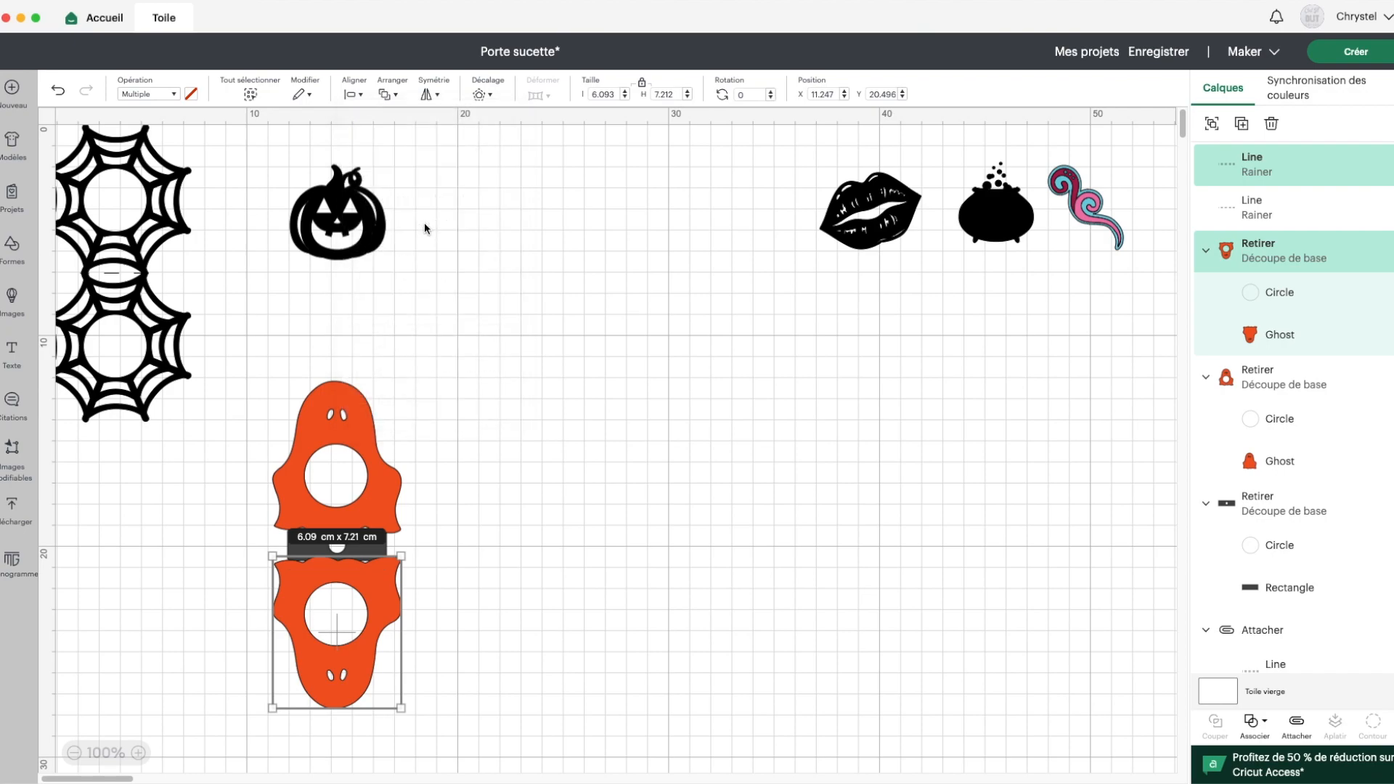
Centre the copied score line horizontally with the lower ghost
left_click(354, 95)
left_click(439, 175)
left_click(547, 311)
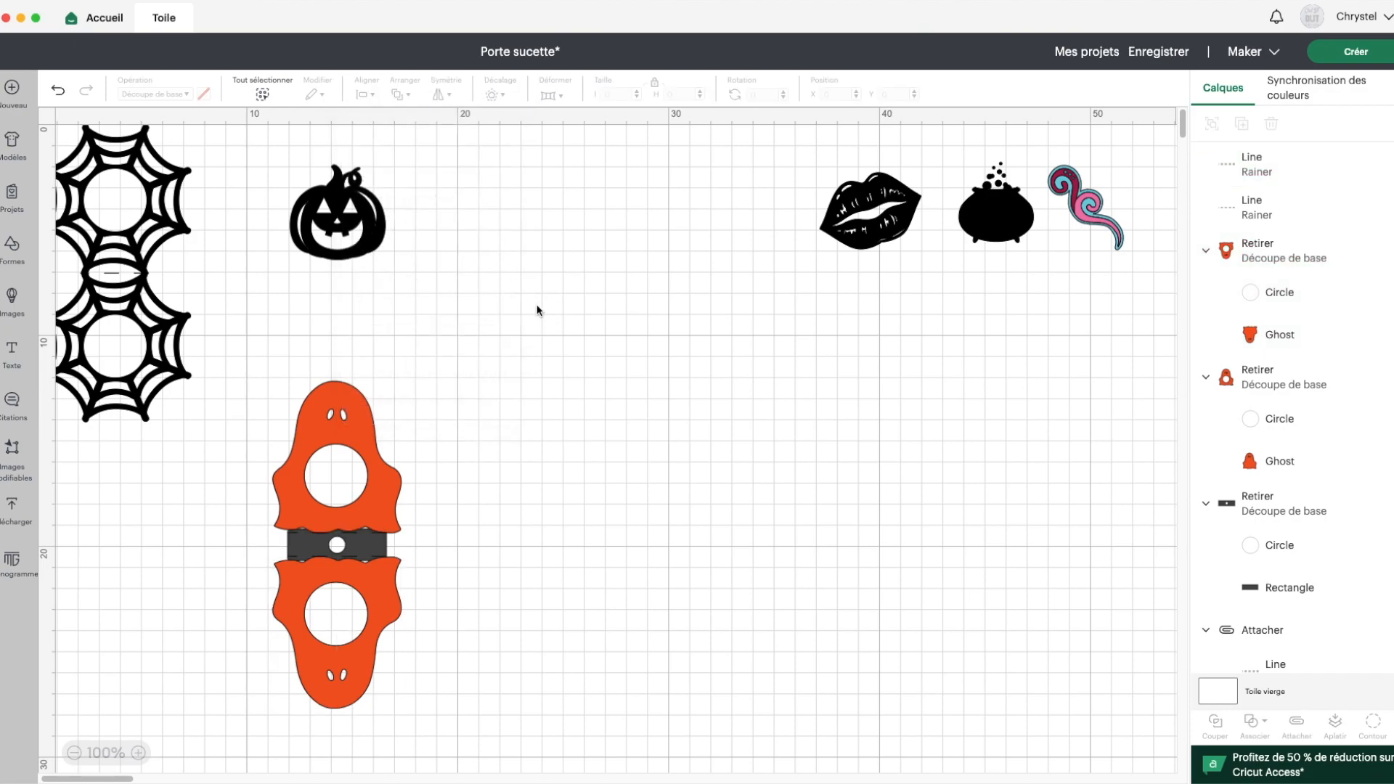
Hide both score lines and weld the two ghosts with the connecting strip into one shape
scroll(501, 501, "right", 1)
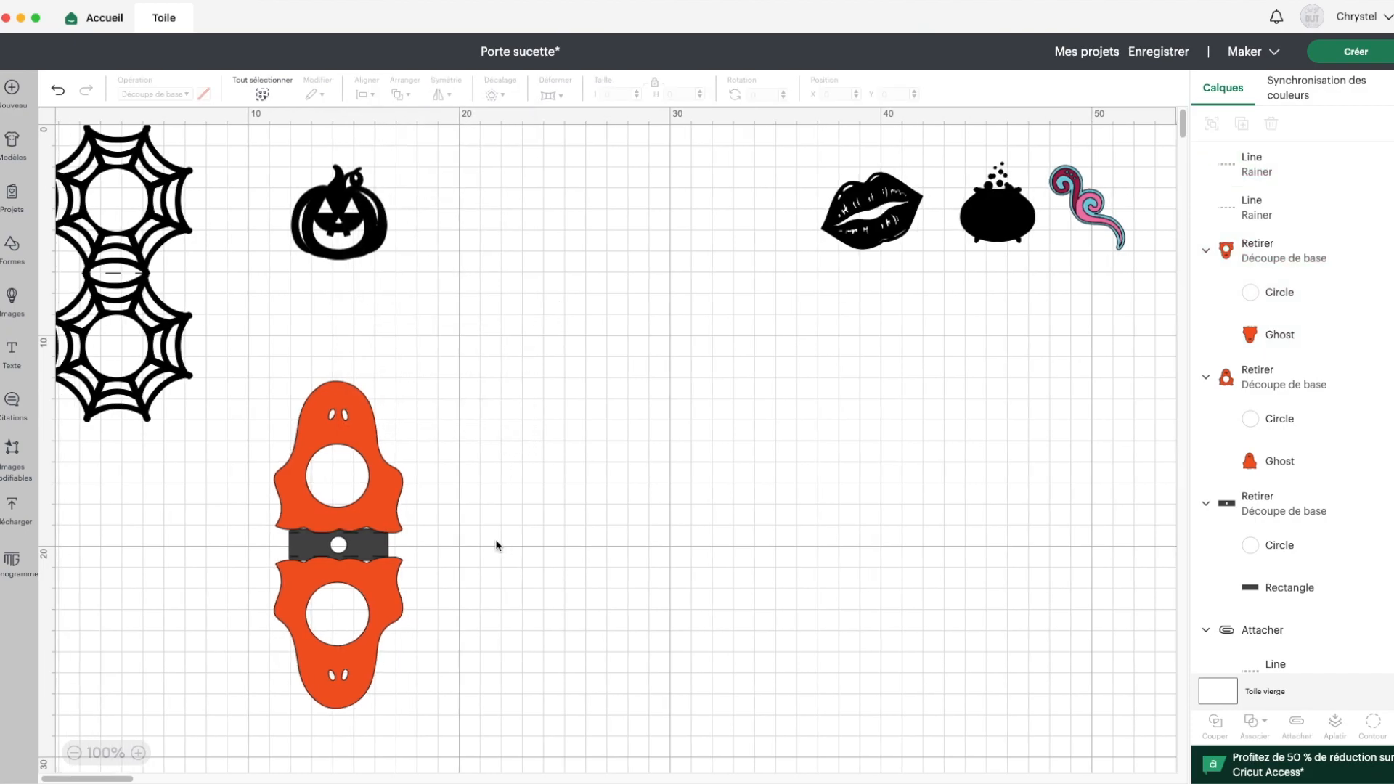
left_click_drag(513, 599, 275, 500)
left_click(1266, 722)
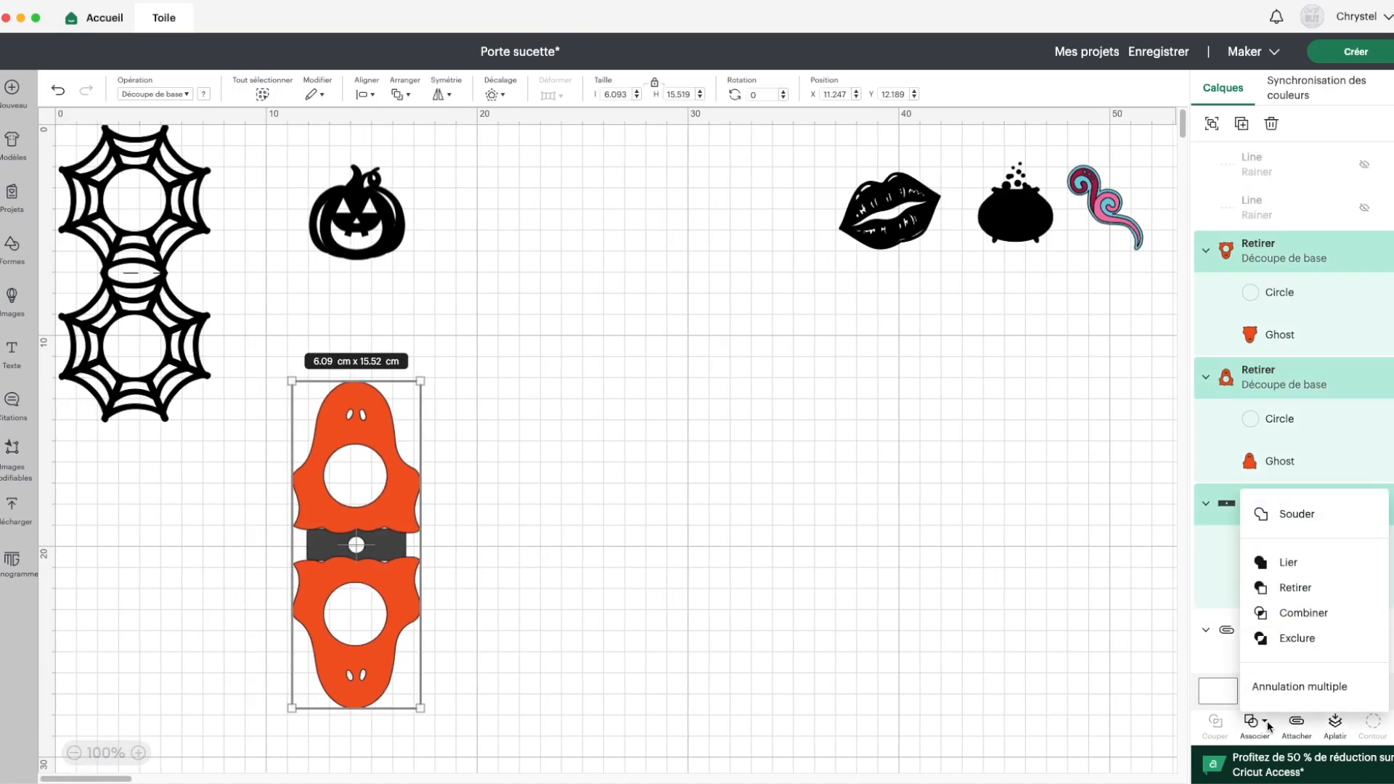
left_click(1278, 515)
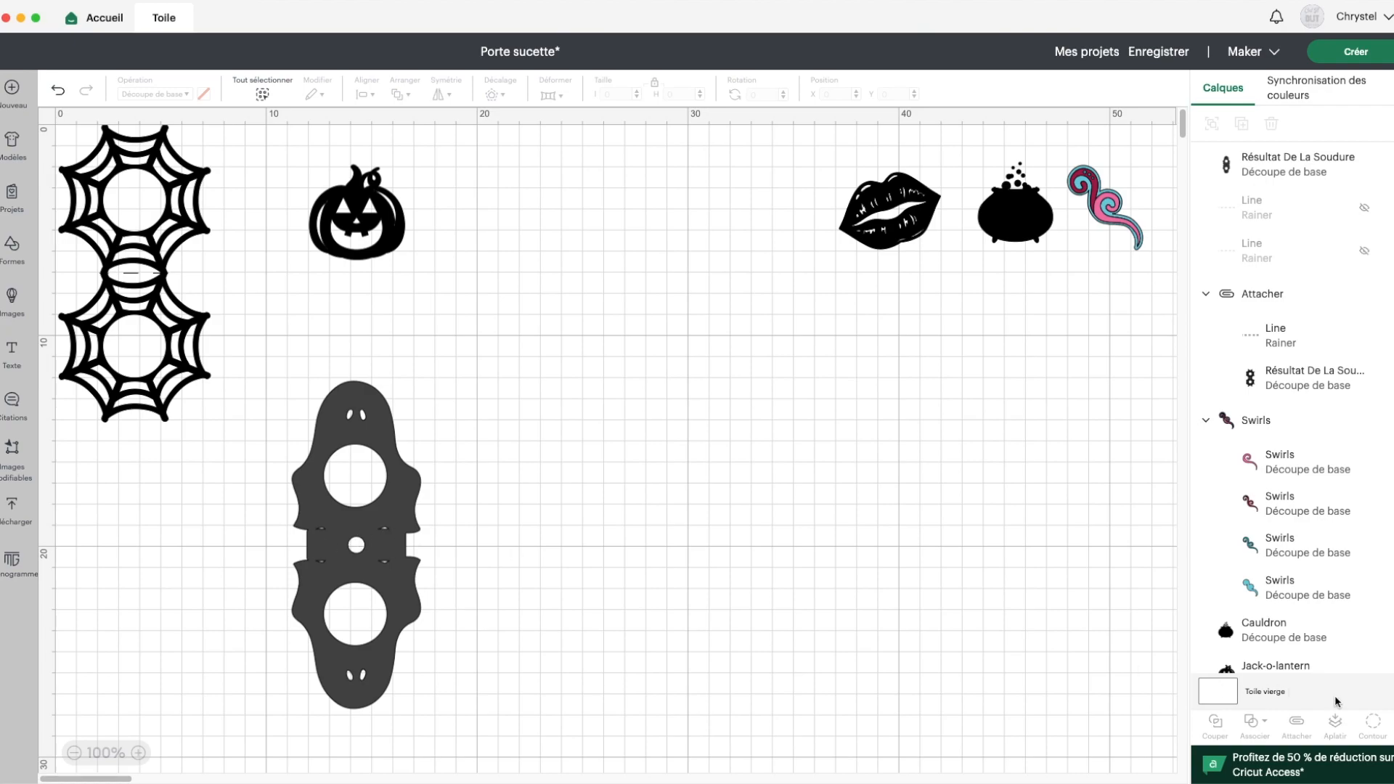
Hide the small leftover sliver contours along the connecting strip in the welded ghost shape
left_click(1300, 164)
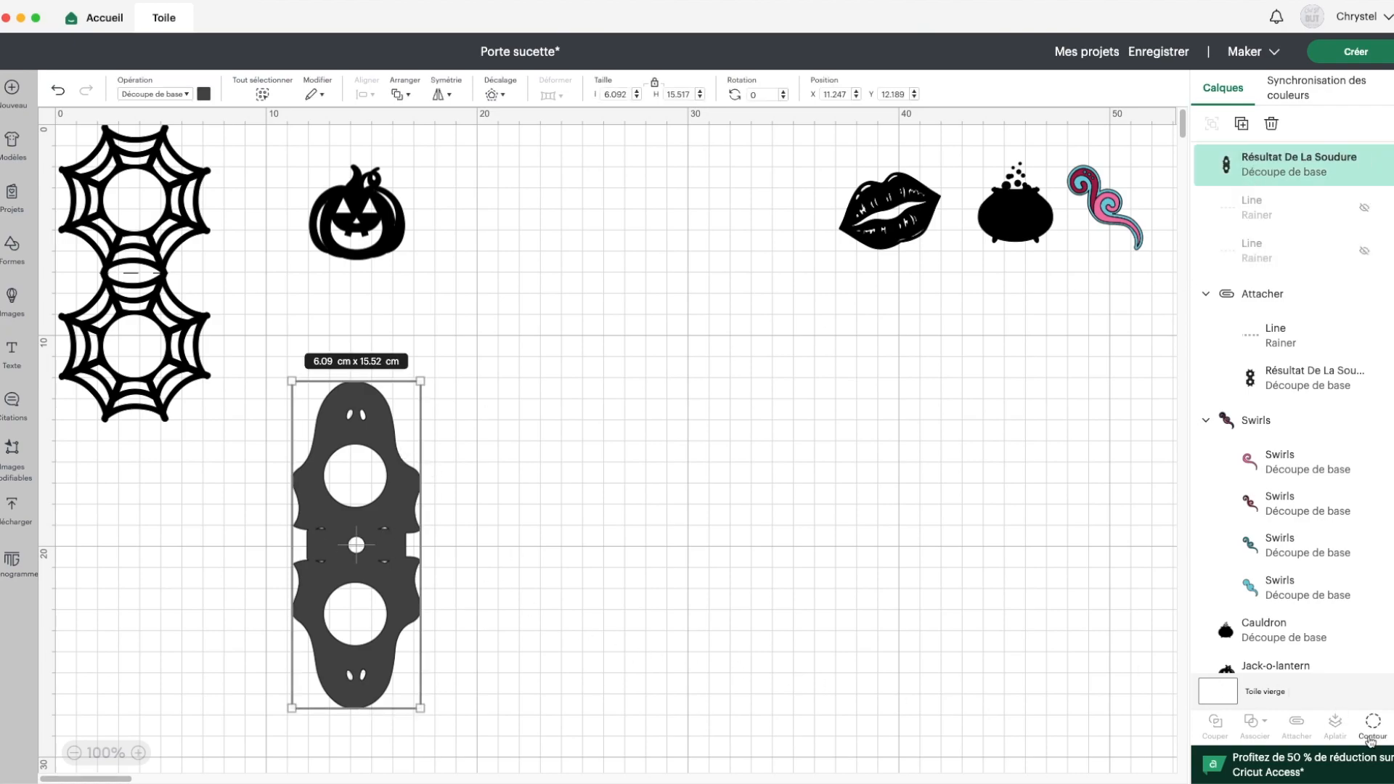
left_click(1373, 722)
left_click(976, 287)
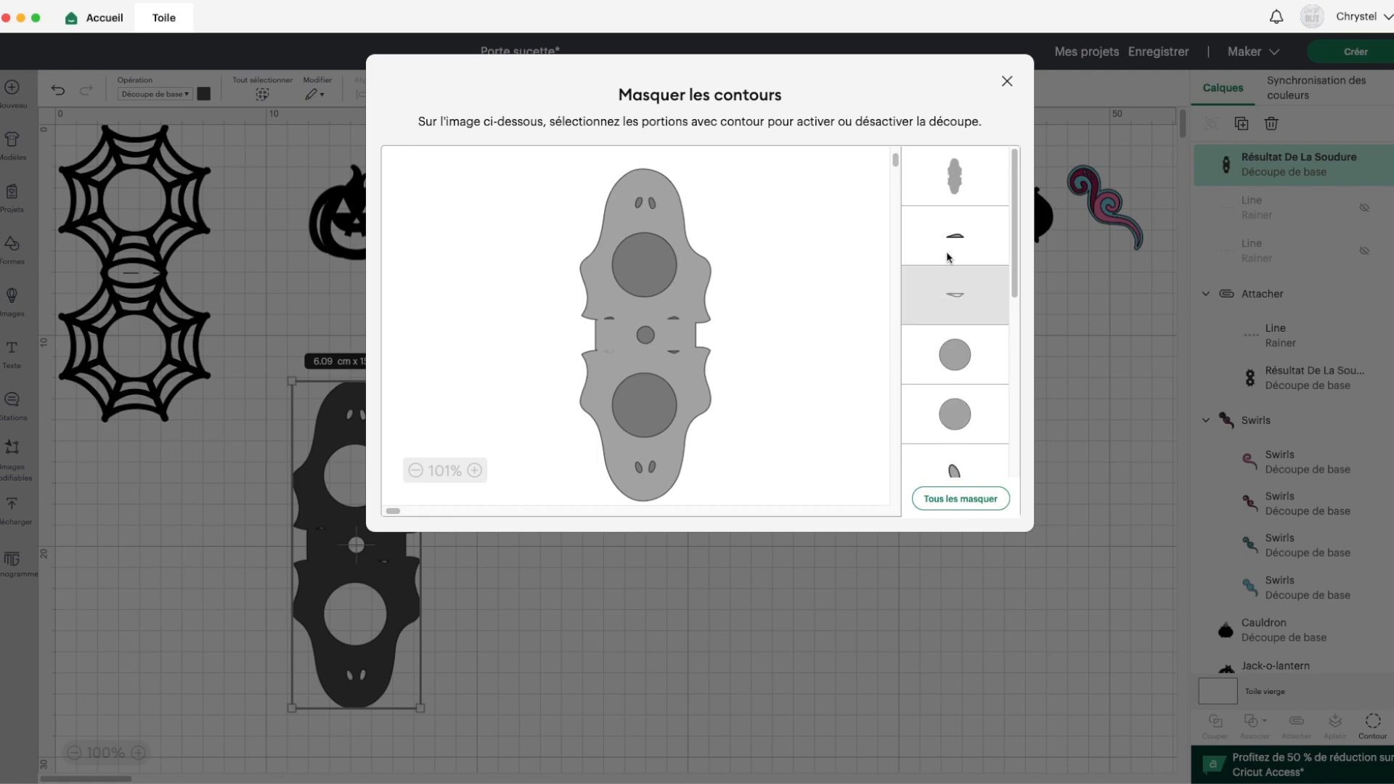
scroll(977, 266, "down", 5)
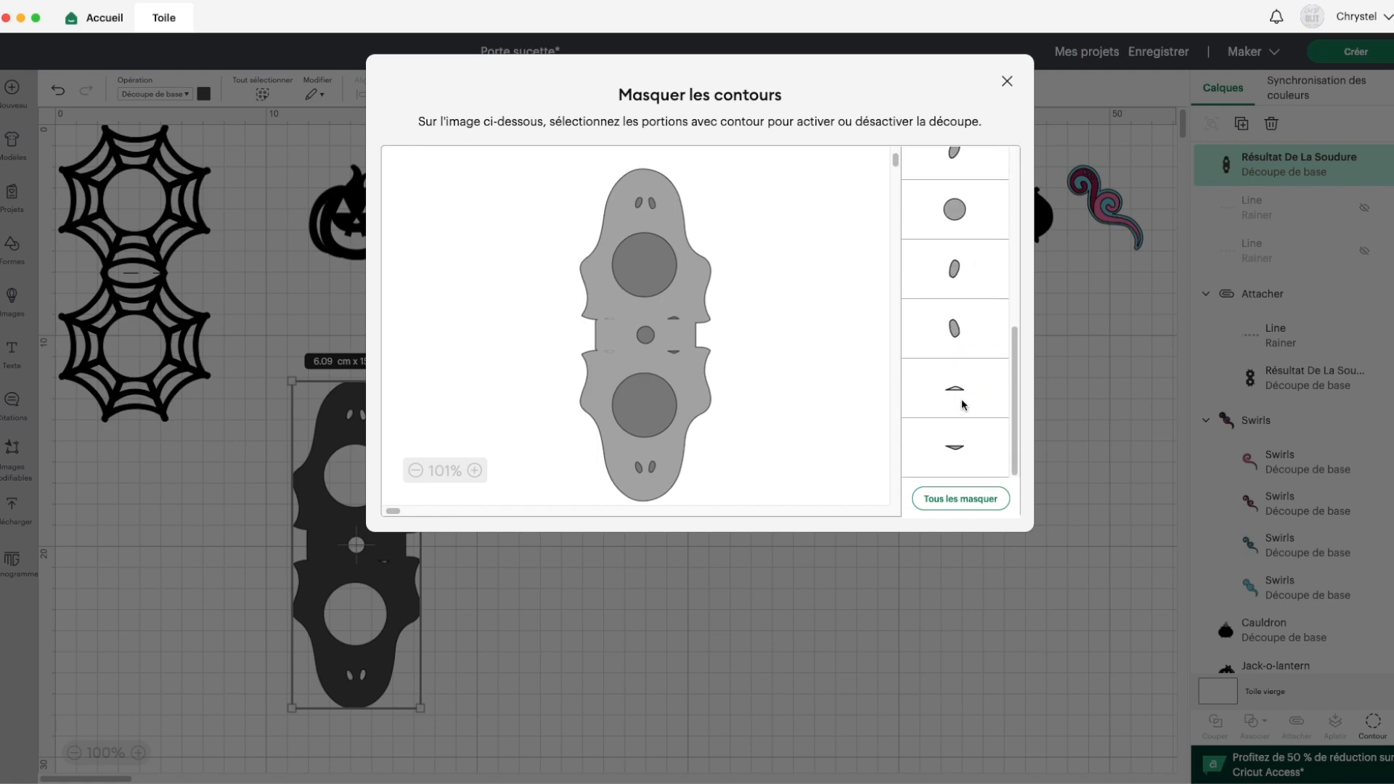
left_click(963, 404)
left_click(967, 435)
left_click(1007, 80)
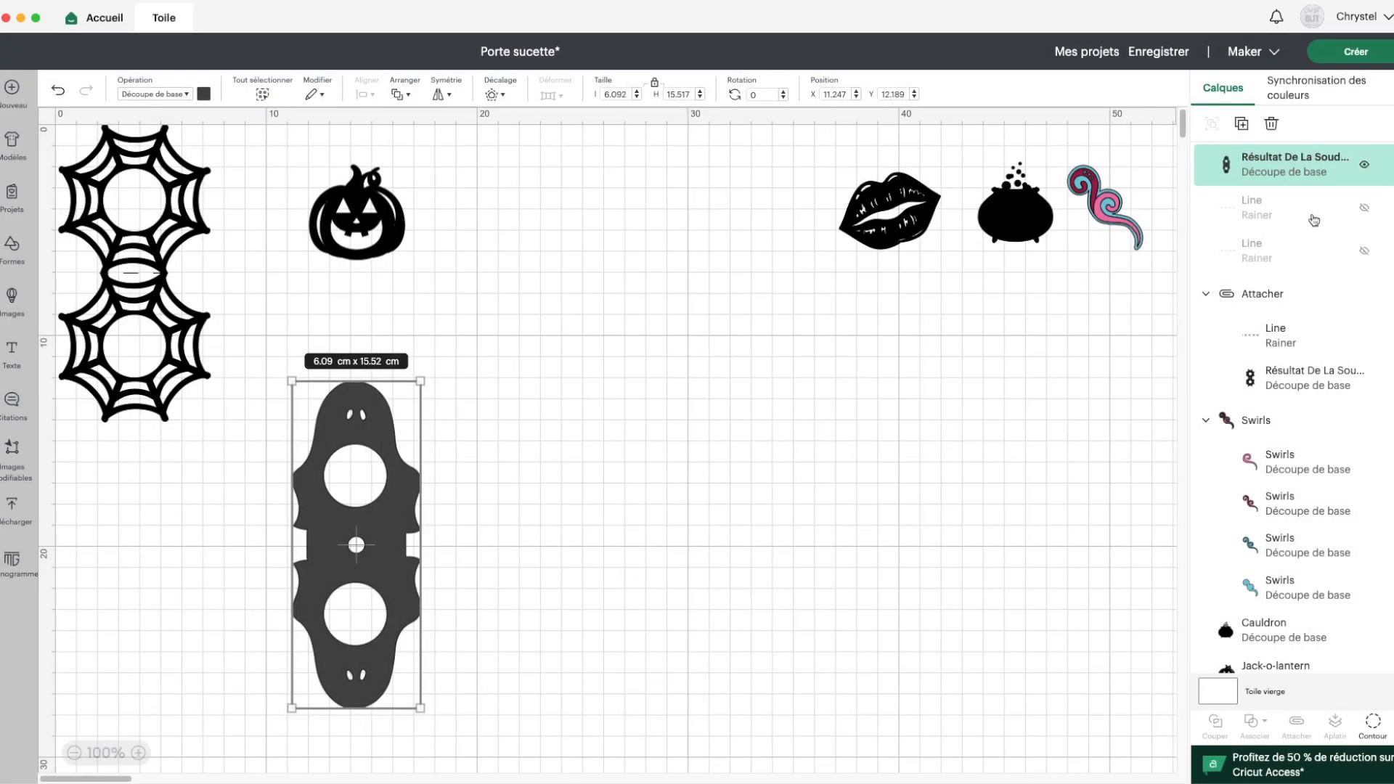
Show both score lines again and move the welded ghost layer beneath them
left_click(1364, 208)
left_click(1365, 250)
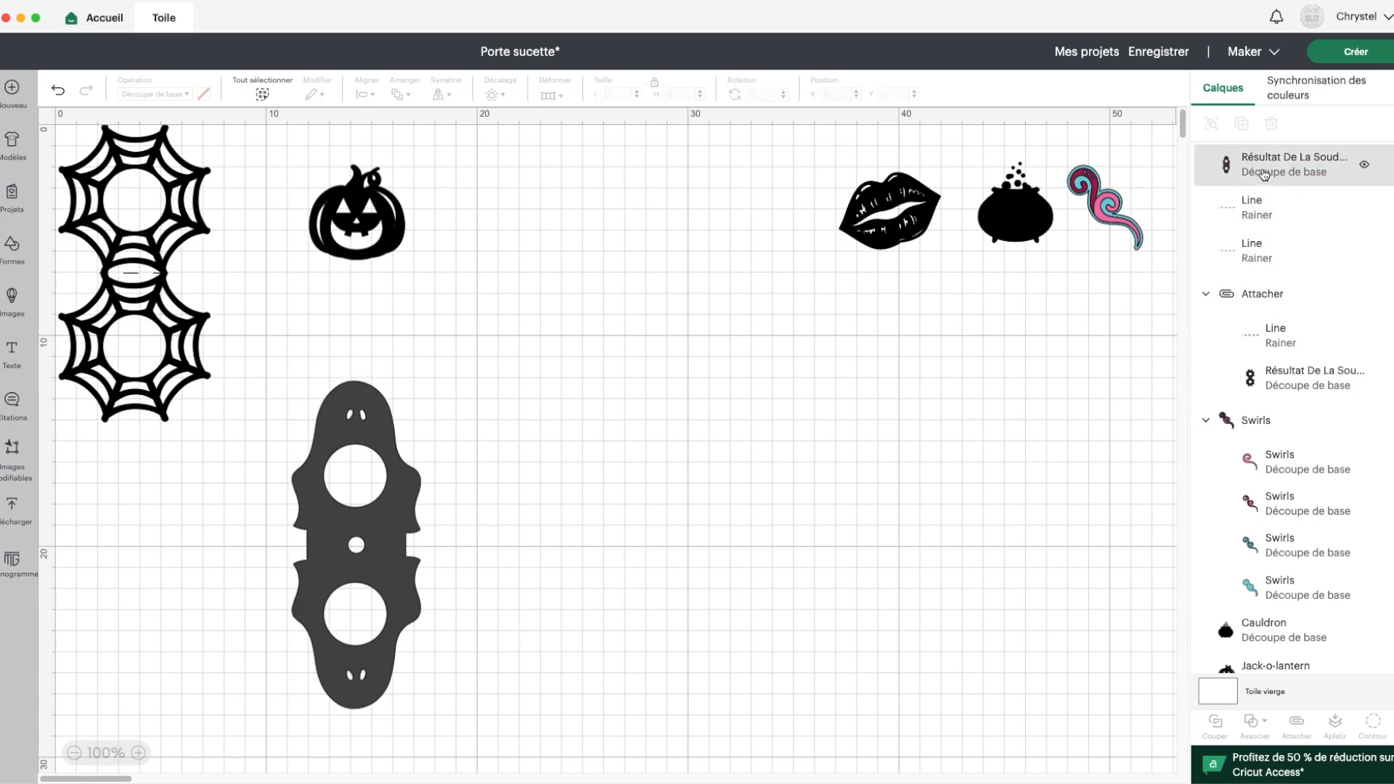
left_click_drag(1265, 174, 1211, 266)
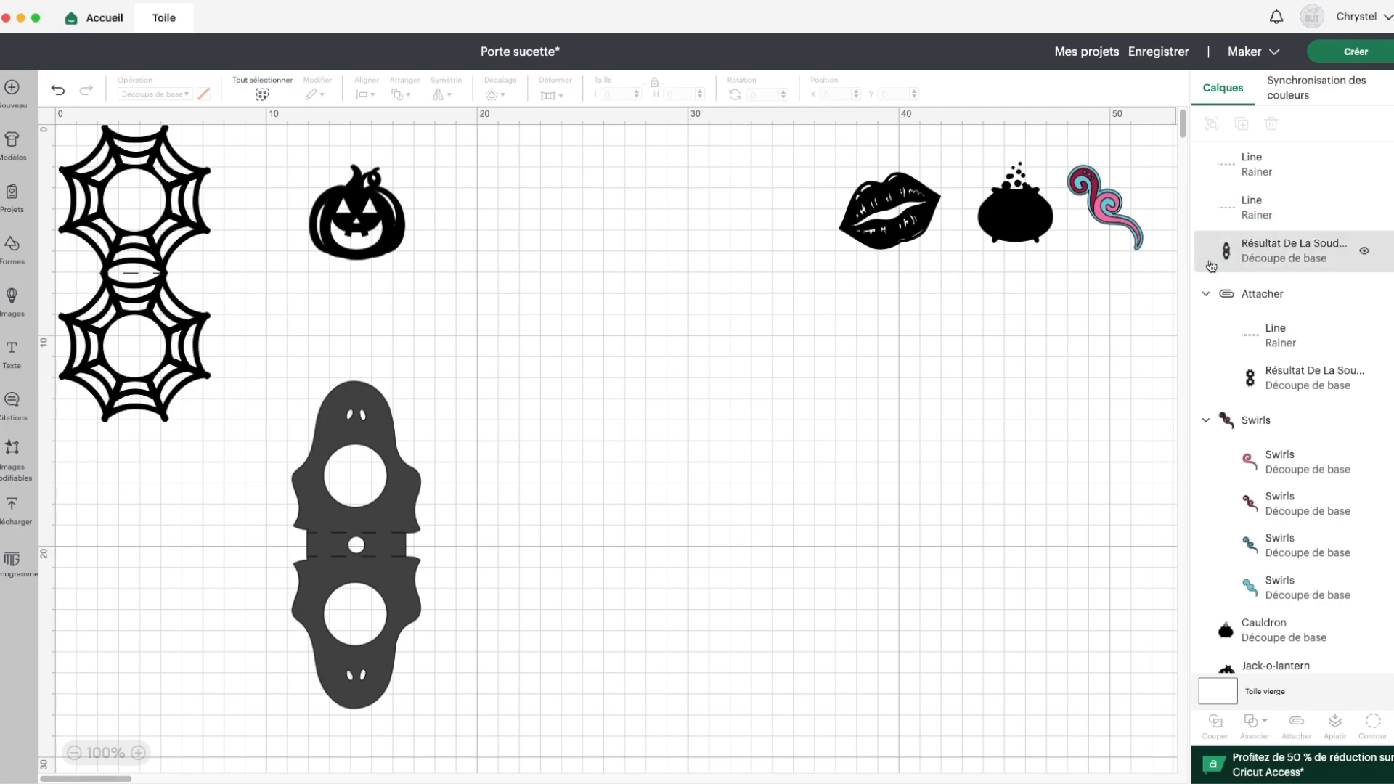
Attach the two score lines to the welded double ghost and recolour the ghost shape white
left_click_drag(541, 602, 295, 505)
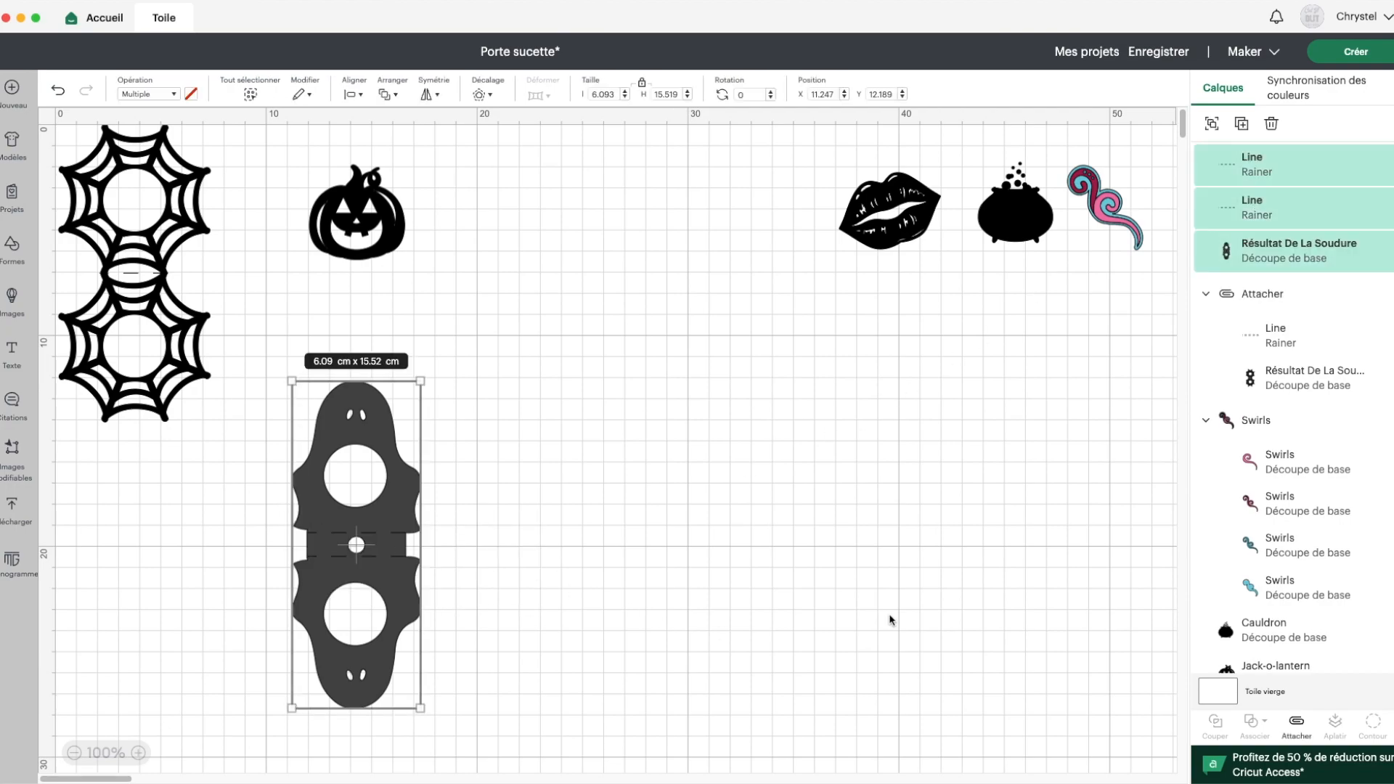
left_click(1296, 721)
left_click(1288, 294)
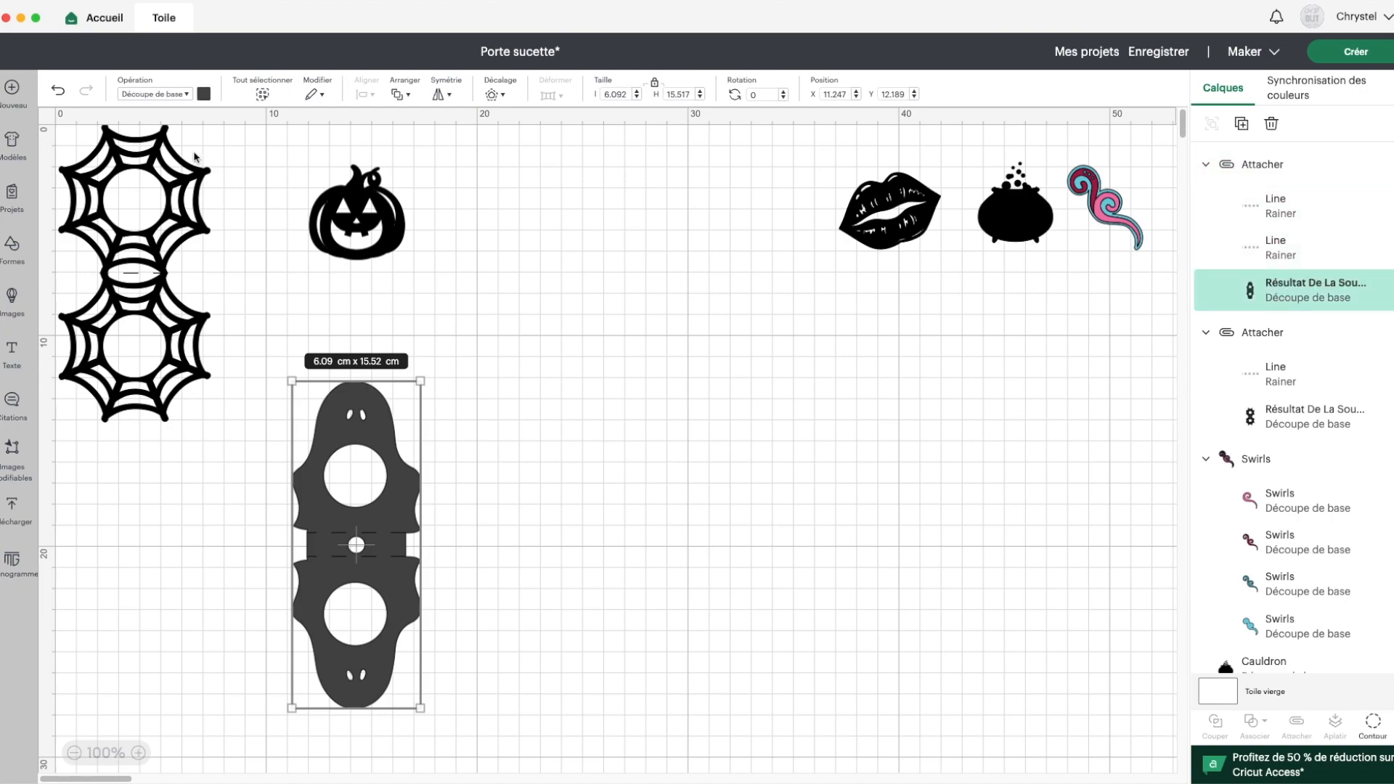
left_click(204, 94)
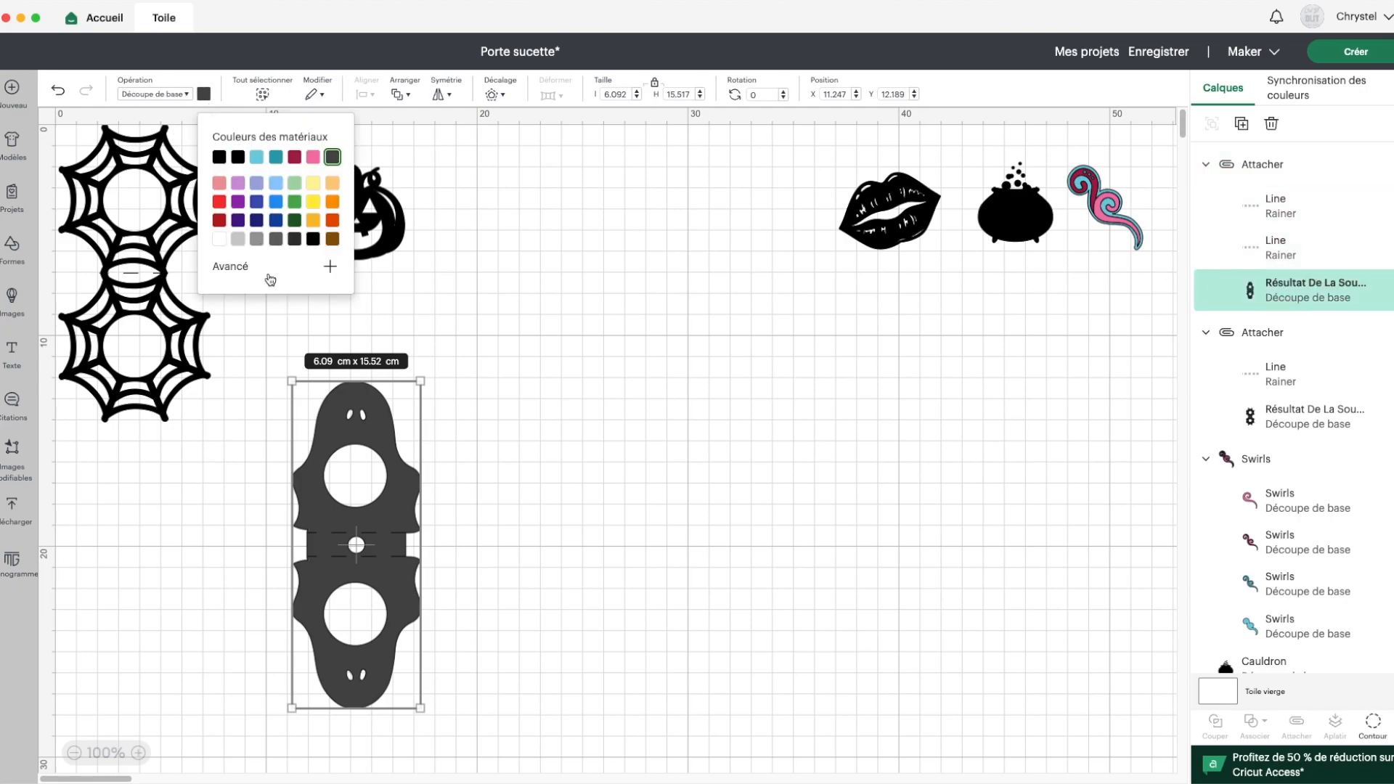
left_click(221, 239)
left_click(550, 437)
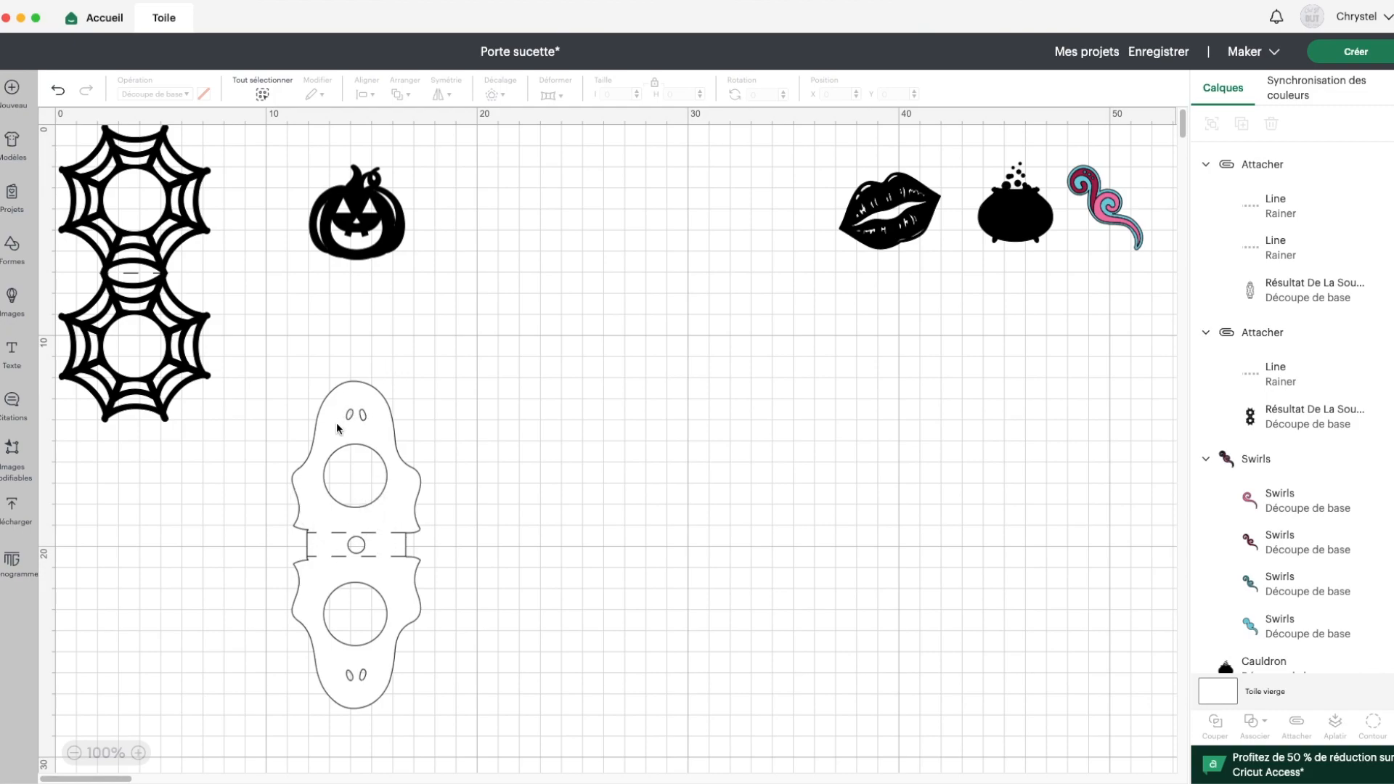
Add an oval, show it as a guide, and shrink it to about 1.61 × 1.14 cm over the upper ghost's eyes
left_click(11, 247)
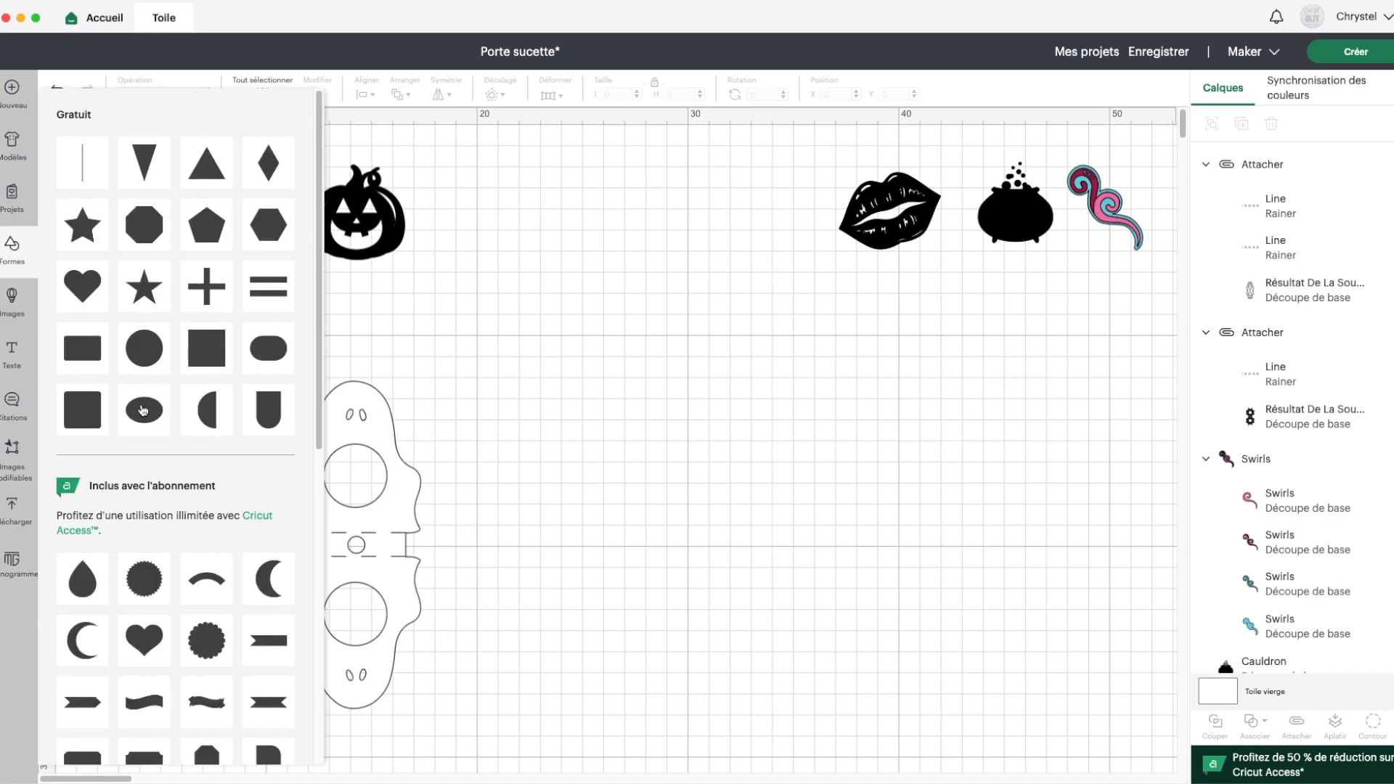
left_click(143, 411)
left_click_drag(152, 203, 394, 418)
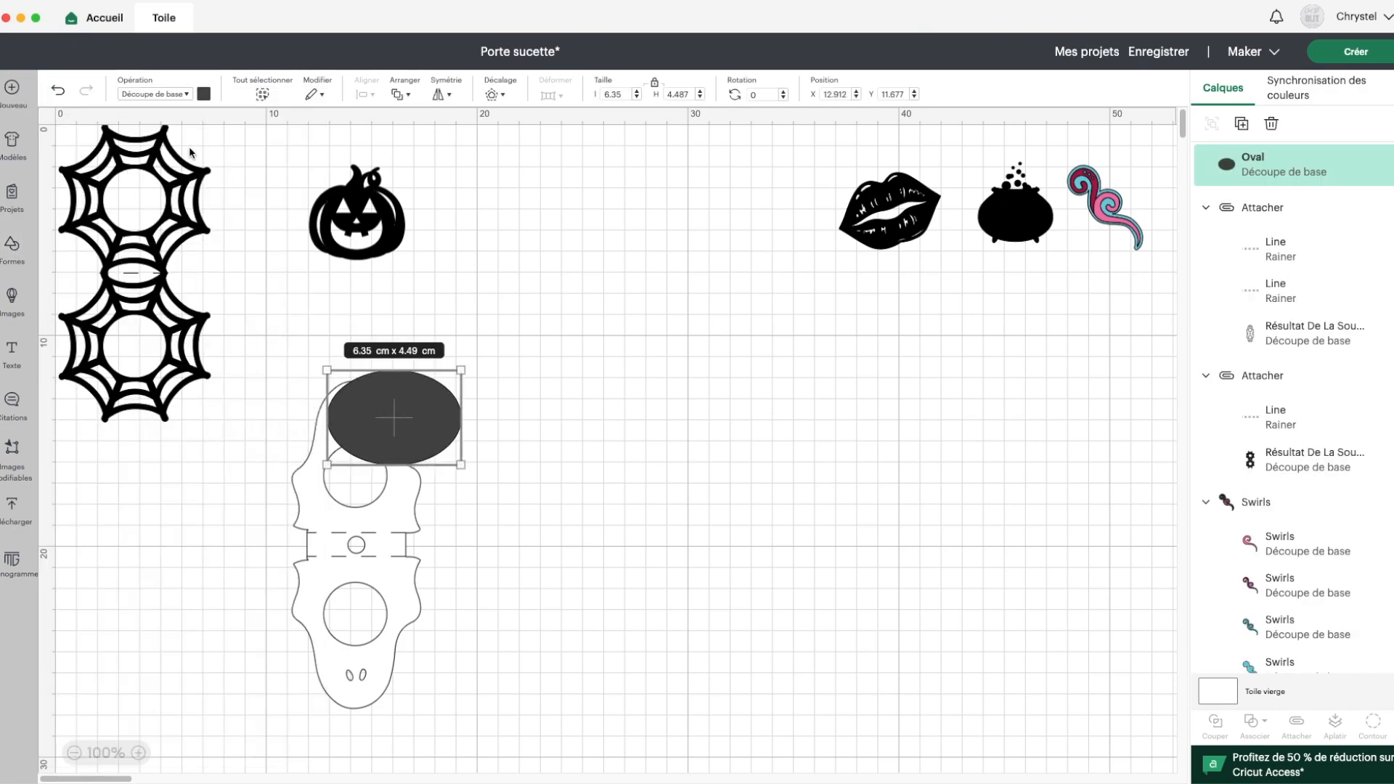
left_click(155, 94)
left_click(192, 472)
left_click_drag(460, 369, 358, 415)
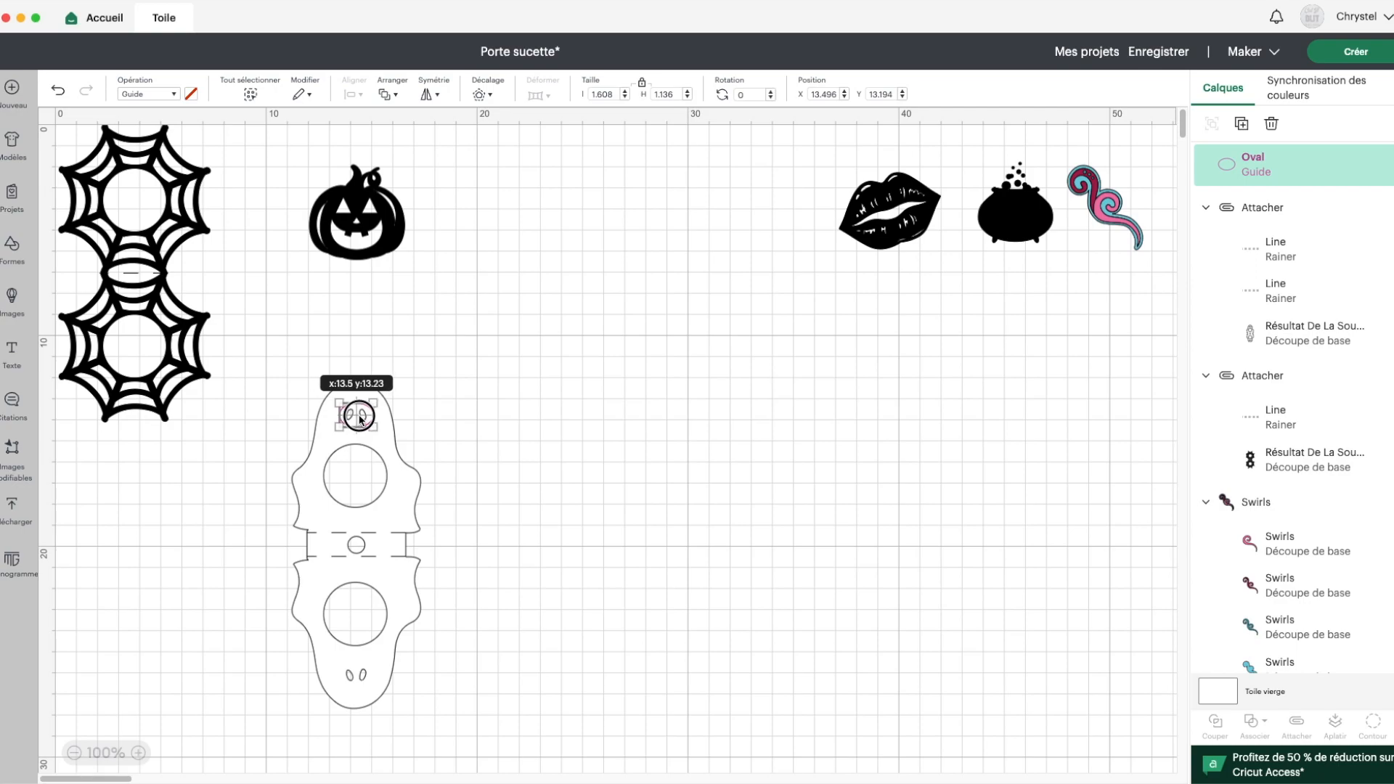
Make the oval a black basic cut and move it behind the double ghost so it fills the eyes
left_click(148, 93)
left_click(187, 147)
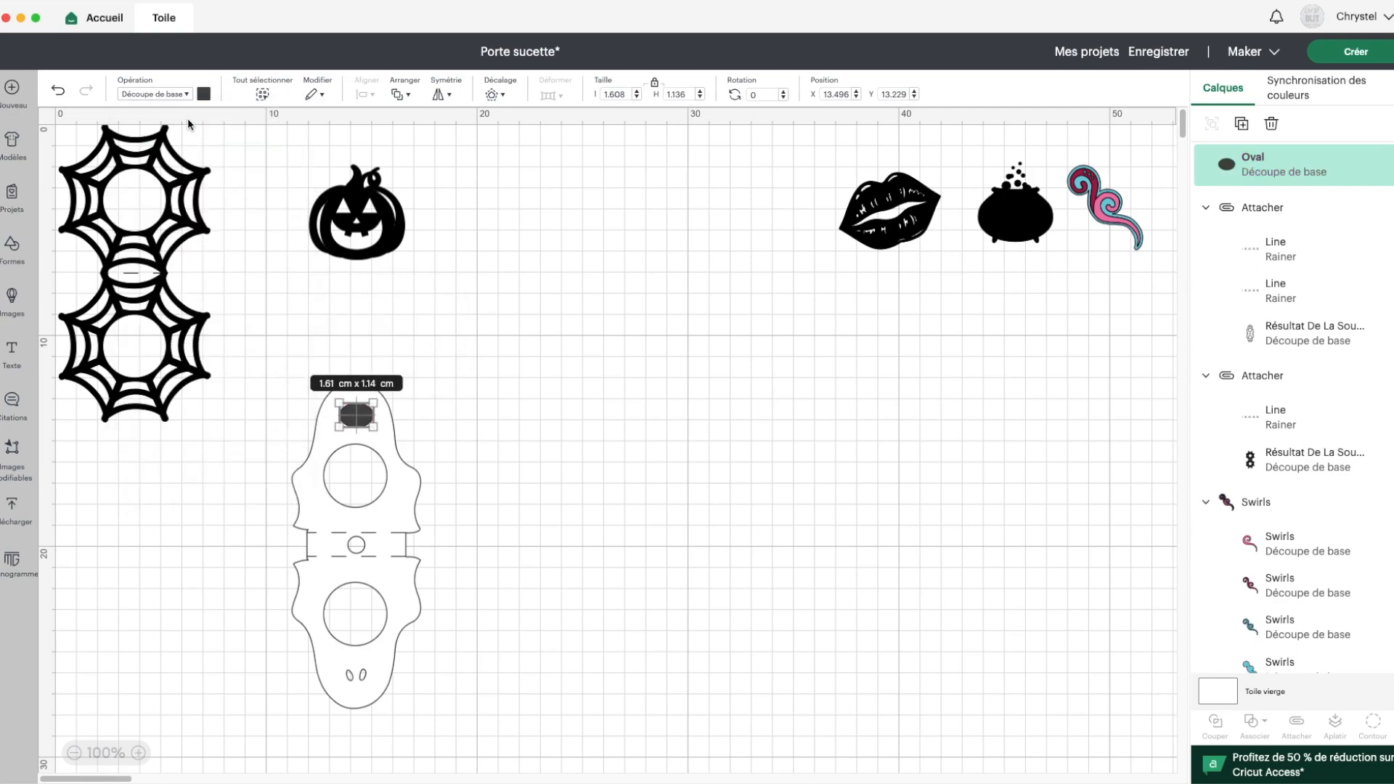
left_click(202, 95)
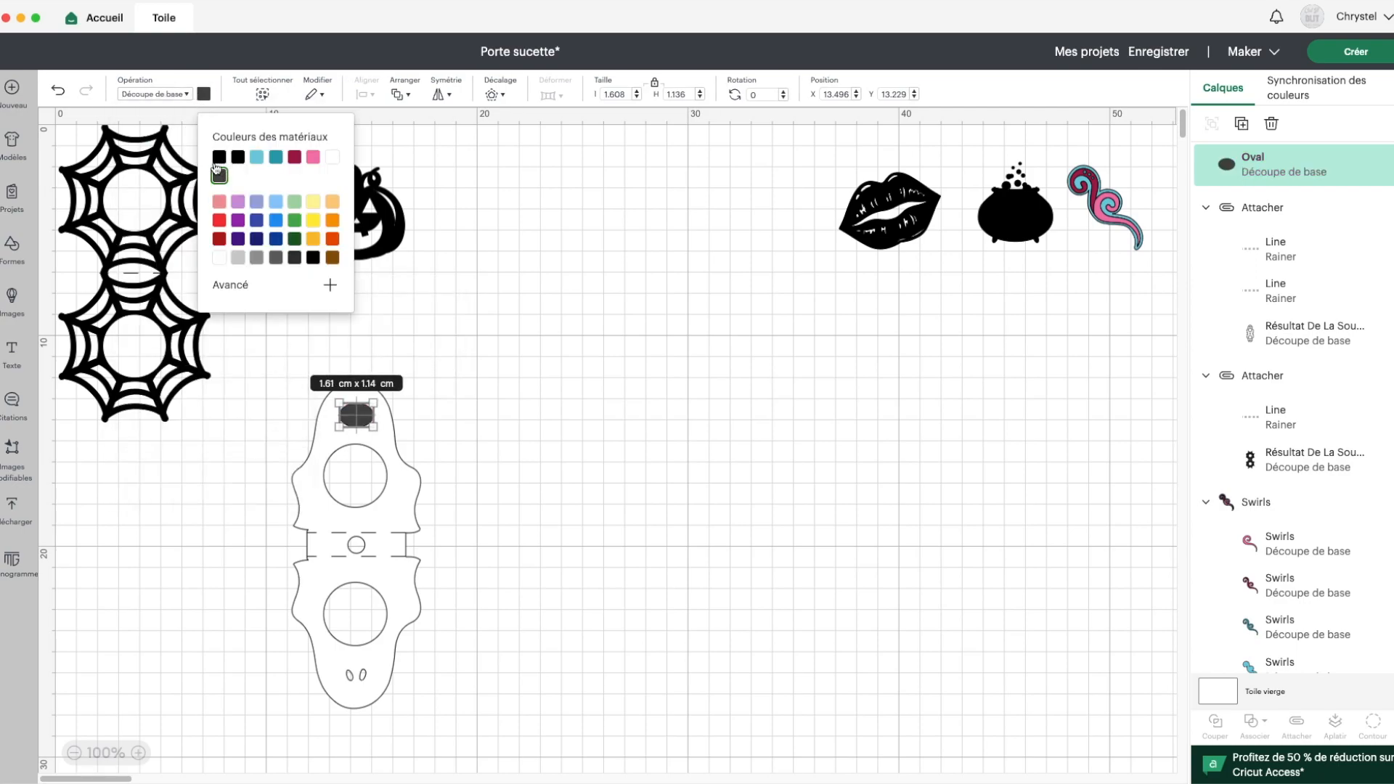
left_click(216, 161)
left_click(398, 94)
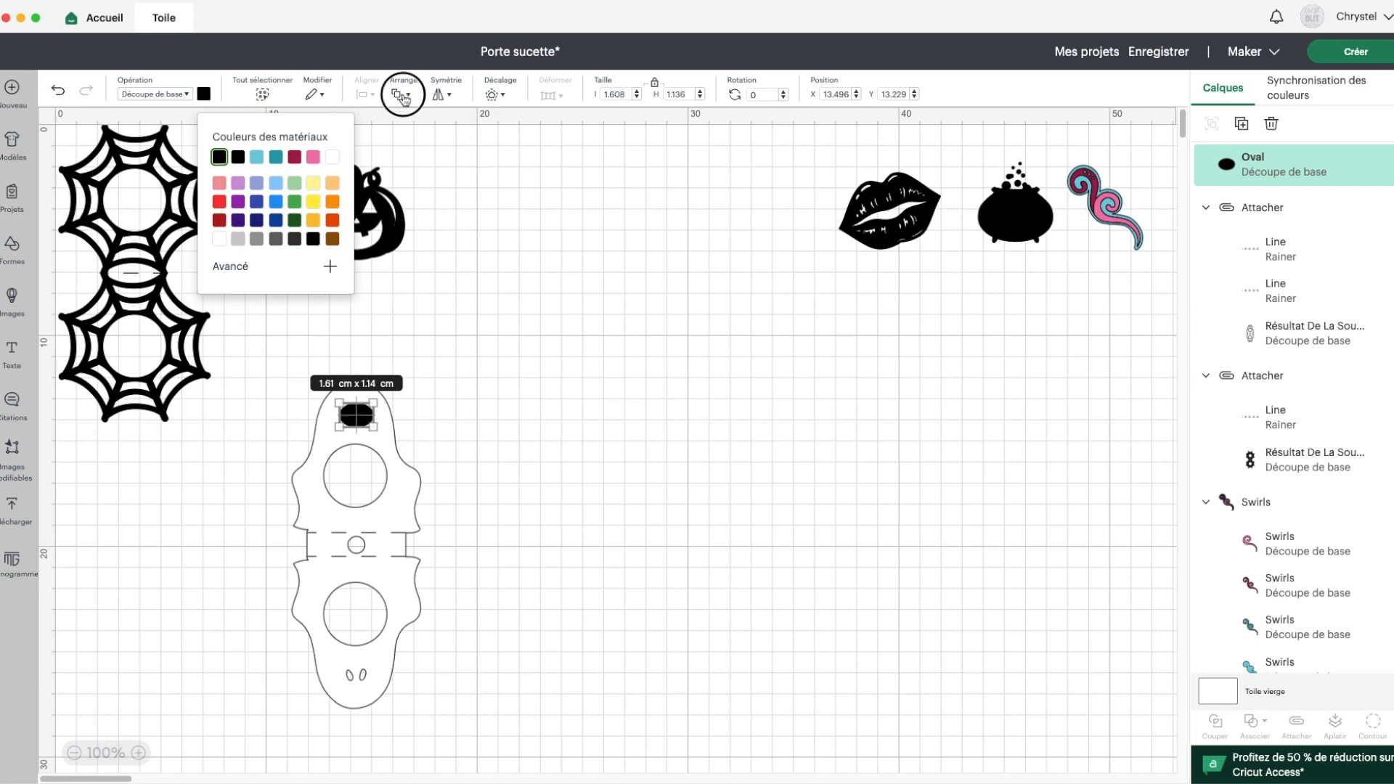
left_click(440, 180)
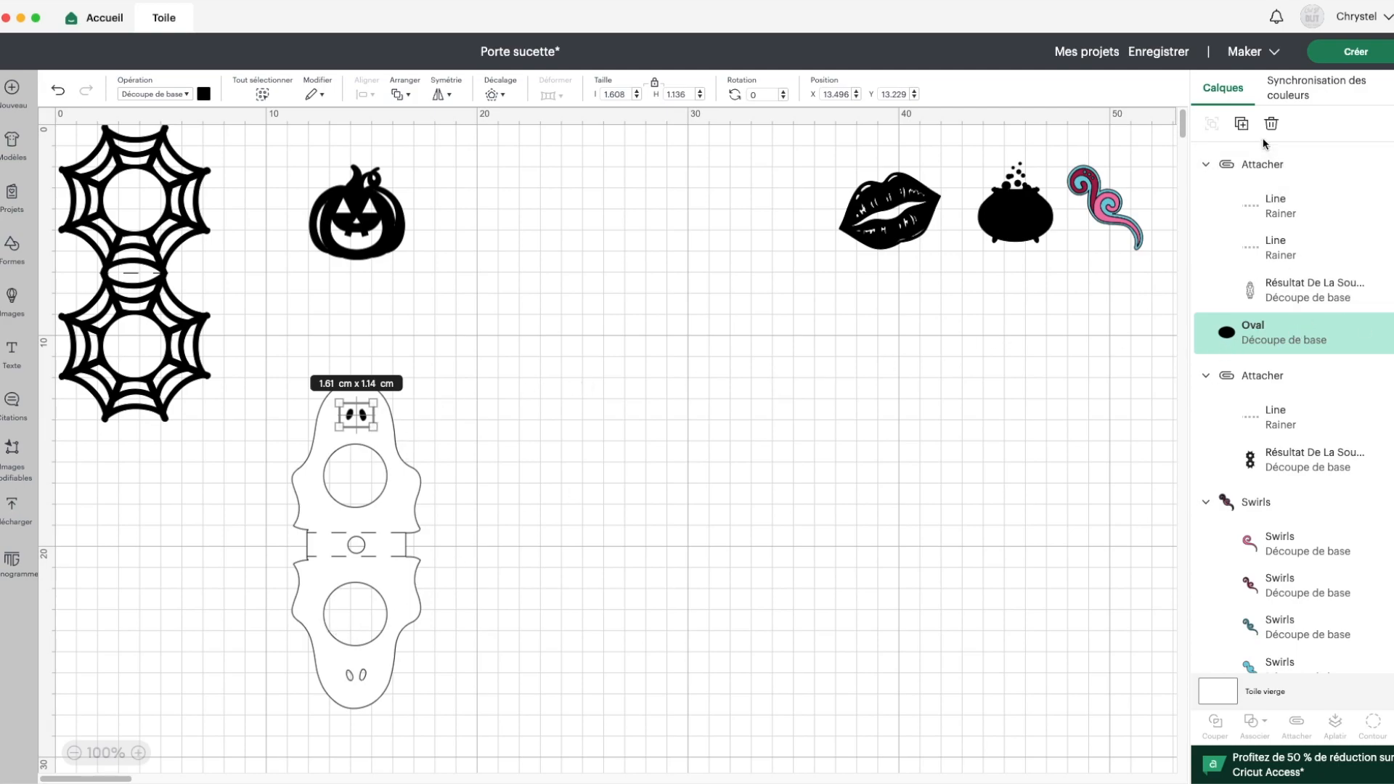
Duplicate the black oval, place the copy over the lower ghost's eyes, and move it behind the double ghost
left_click(1241, 123)
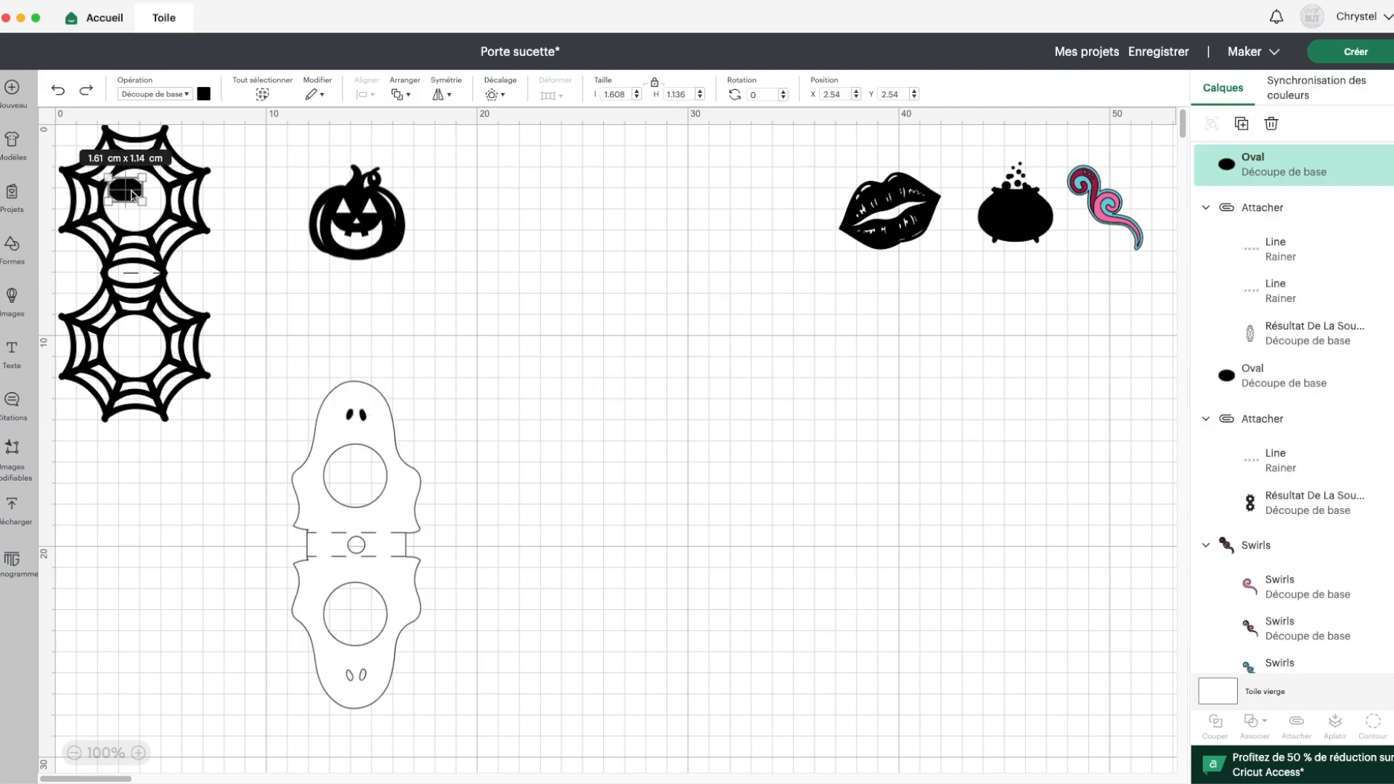
left_click_drag(132, 194, 362, 679)
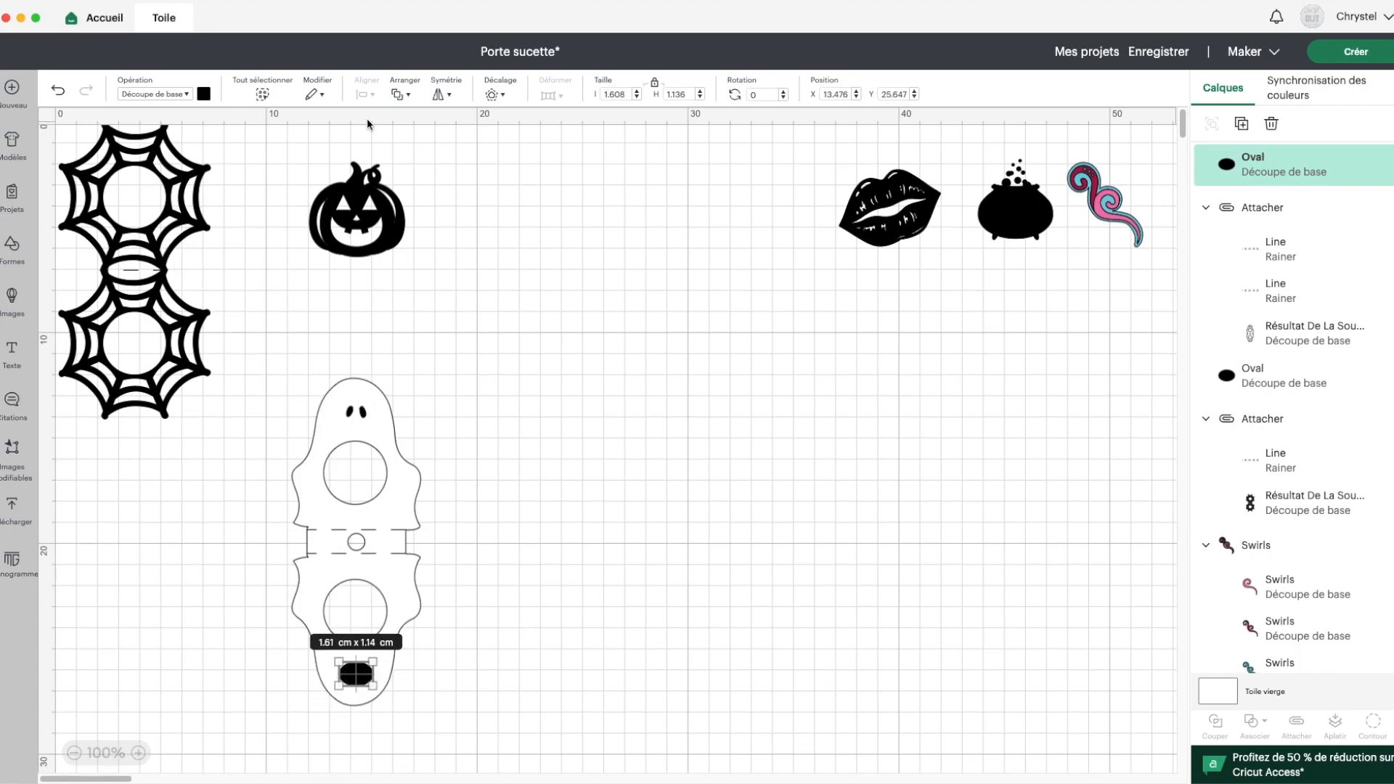
left_click(398, 94)
left_click(459, 168)
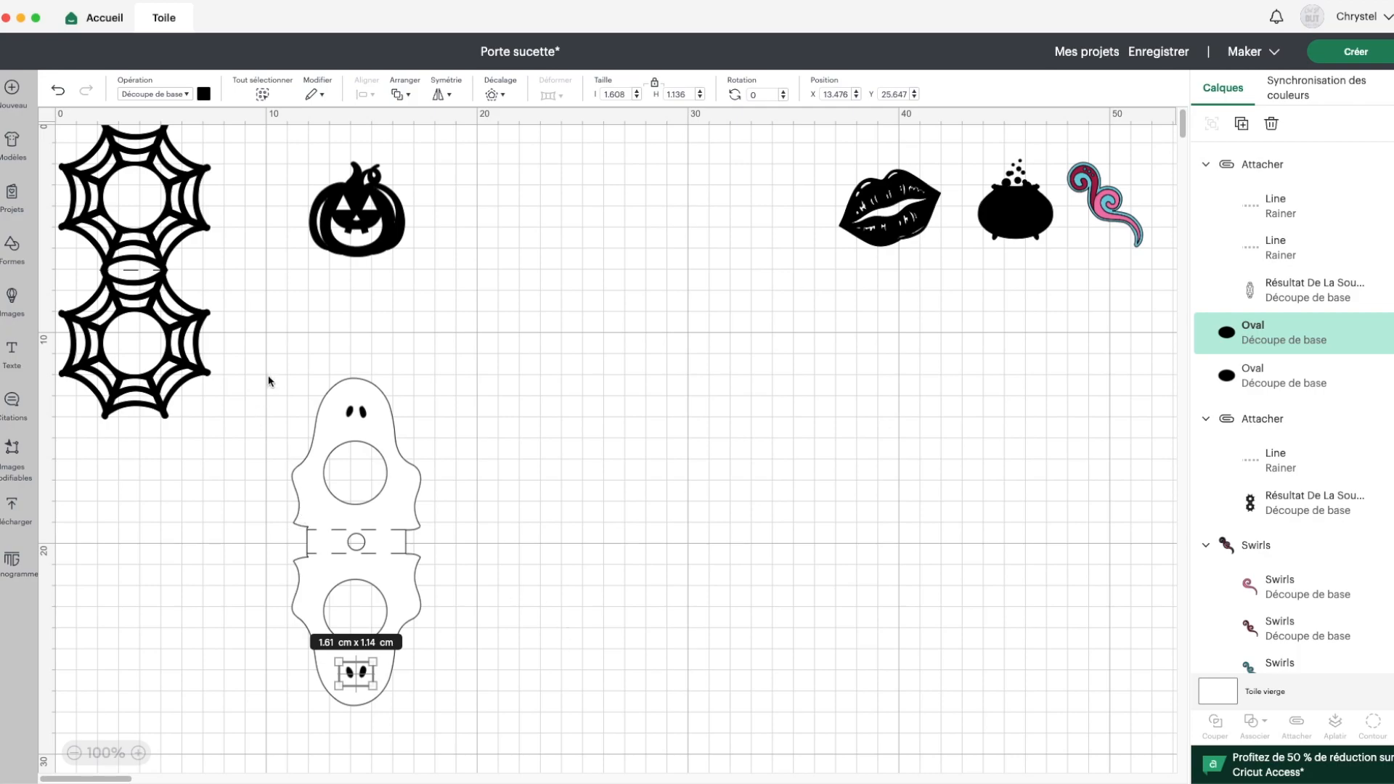
Group the double ghost with its two black ovals and place it beside the spider web, with the pumpkin moved out below it
left_click_drag(269, 381, 514, 772)
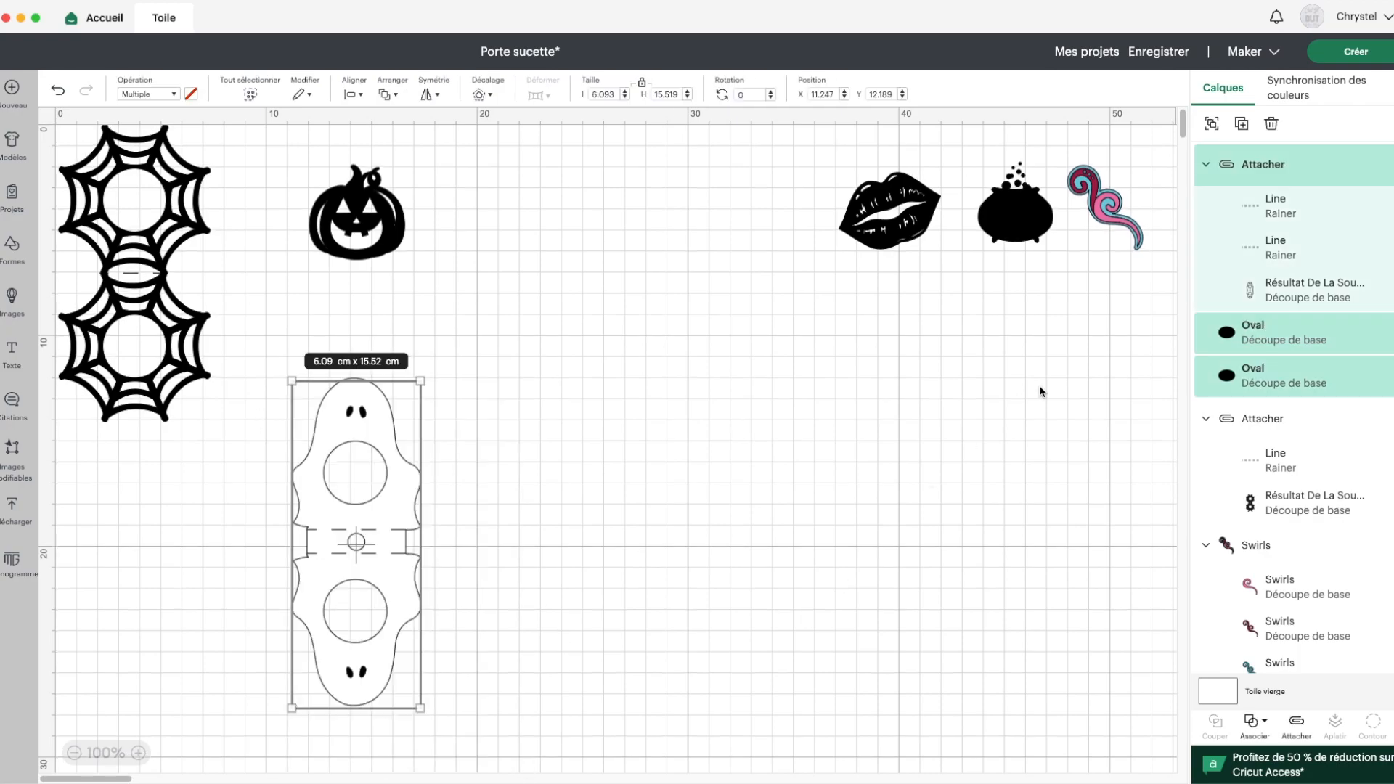
left_click(1211, 124)
left_click_drag(386, 490, 508, 506)
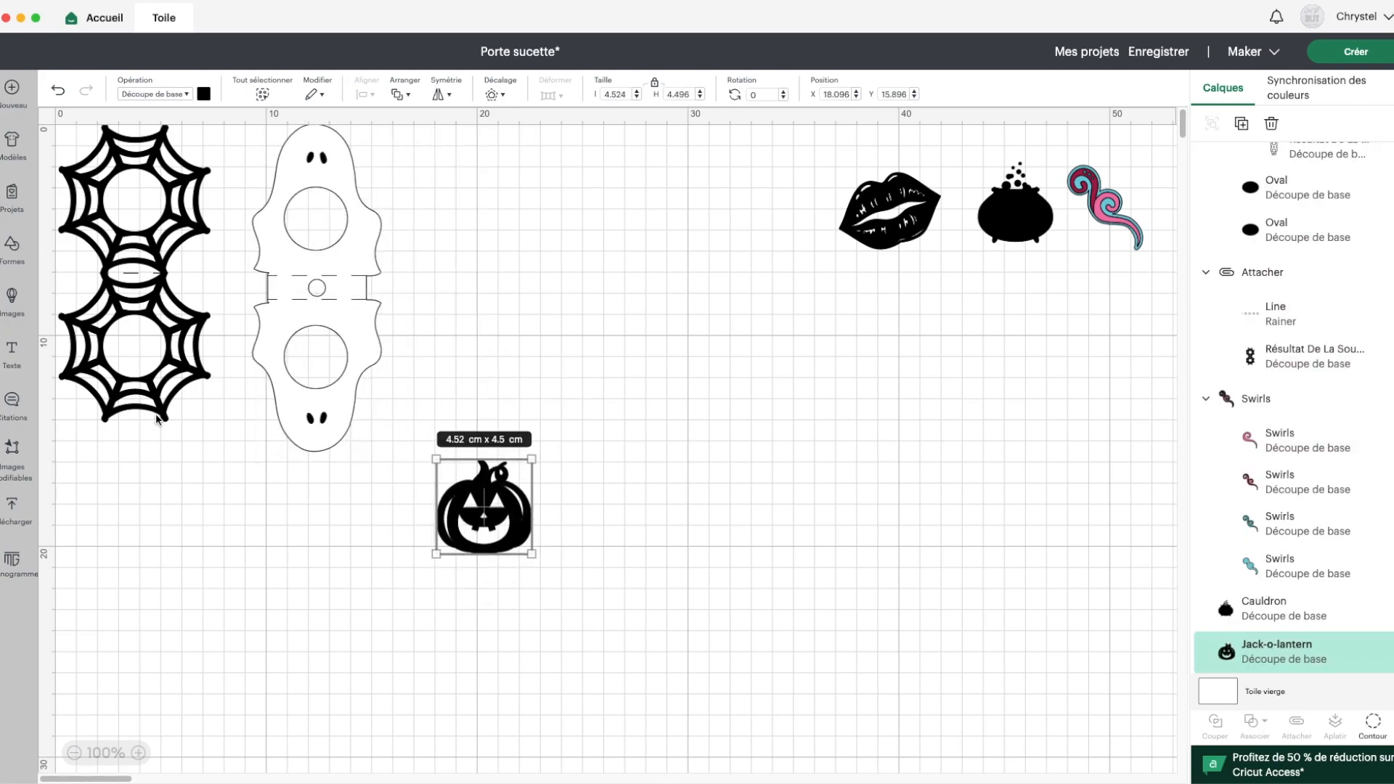
Add a circle, set its size to 3 cm, and place it over the jack-o-lantern's mouth
left_click(32, 253)
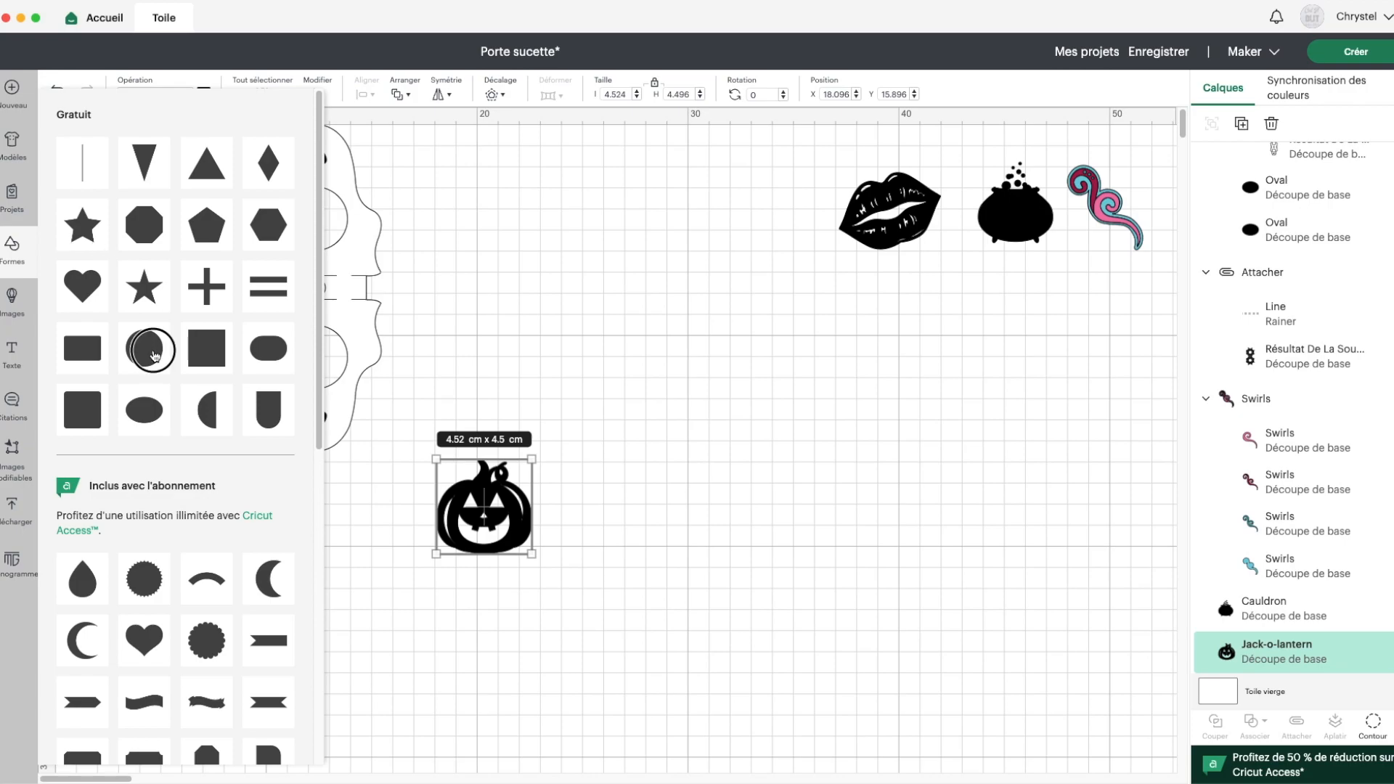
left_click(151, 349)
double_click(618, 93)
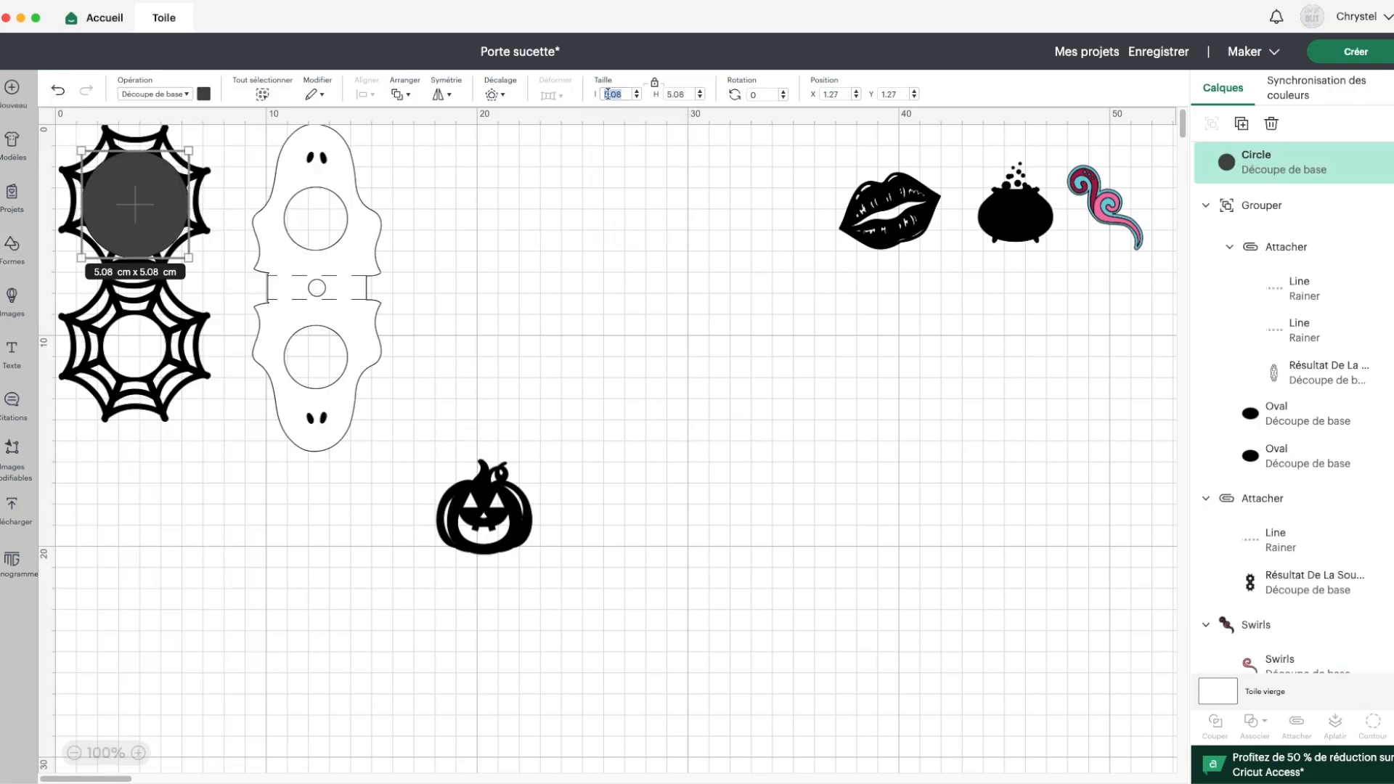
type("3")
key("Return")
left_click_drag(126, 191, 483, 522)
Enlarge the jack-o-lantern to about 6.88 × 6.84 cm and reposition it around the 3 cm circle
left_click(529, 526)
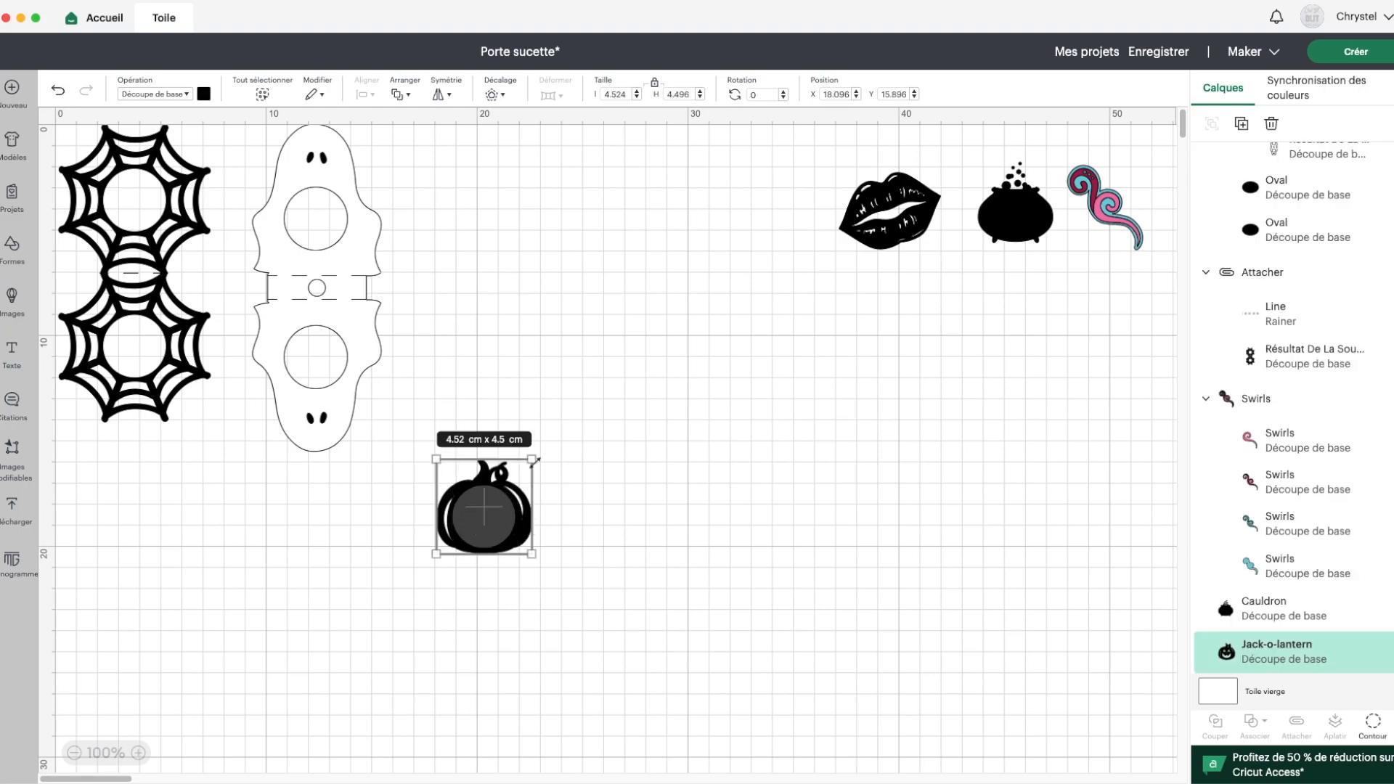
left_click_drag(536, 459, 563, 423)
left_click_drag(551, 507, 531, 500)
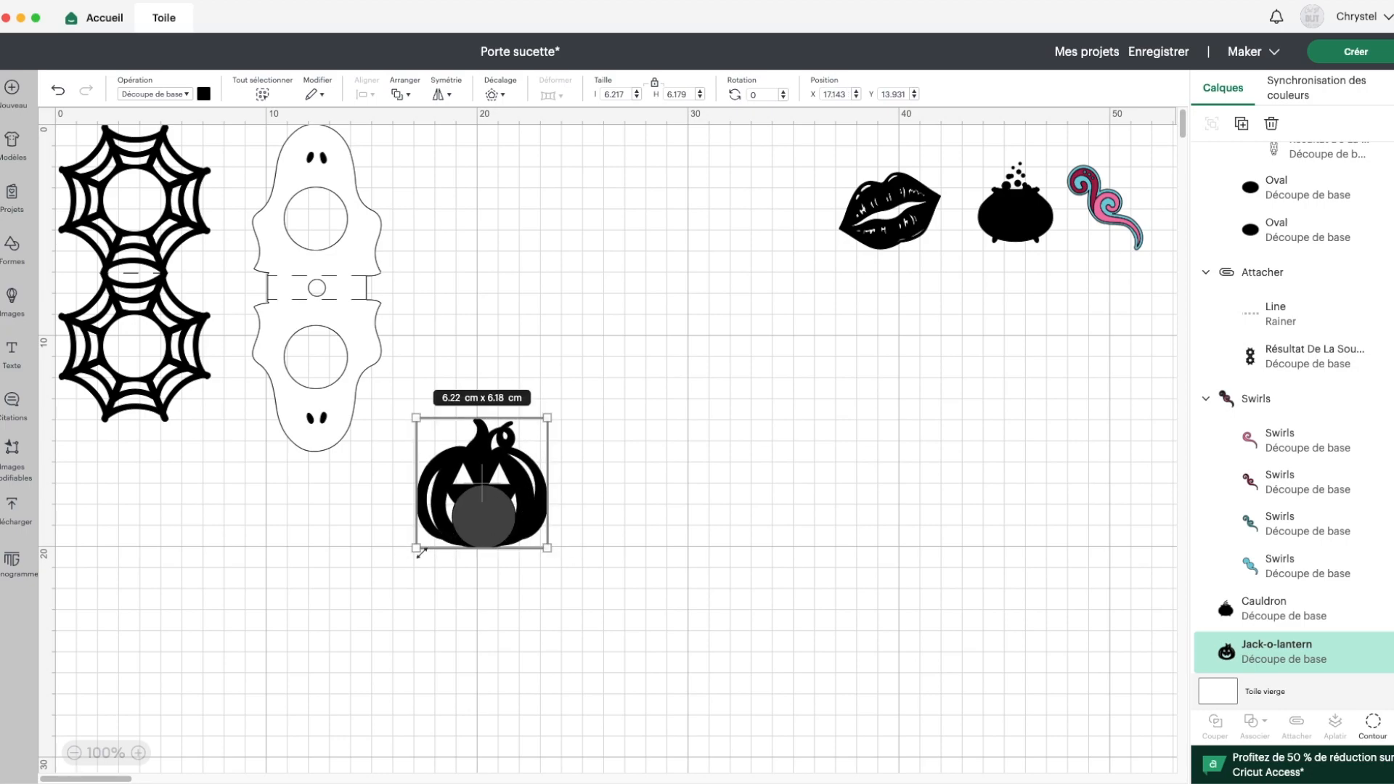
left_click_drag(421, 553, 395, 580)
left_click_drag(419, 525, 435, 512)
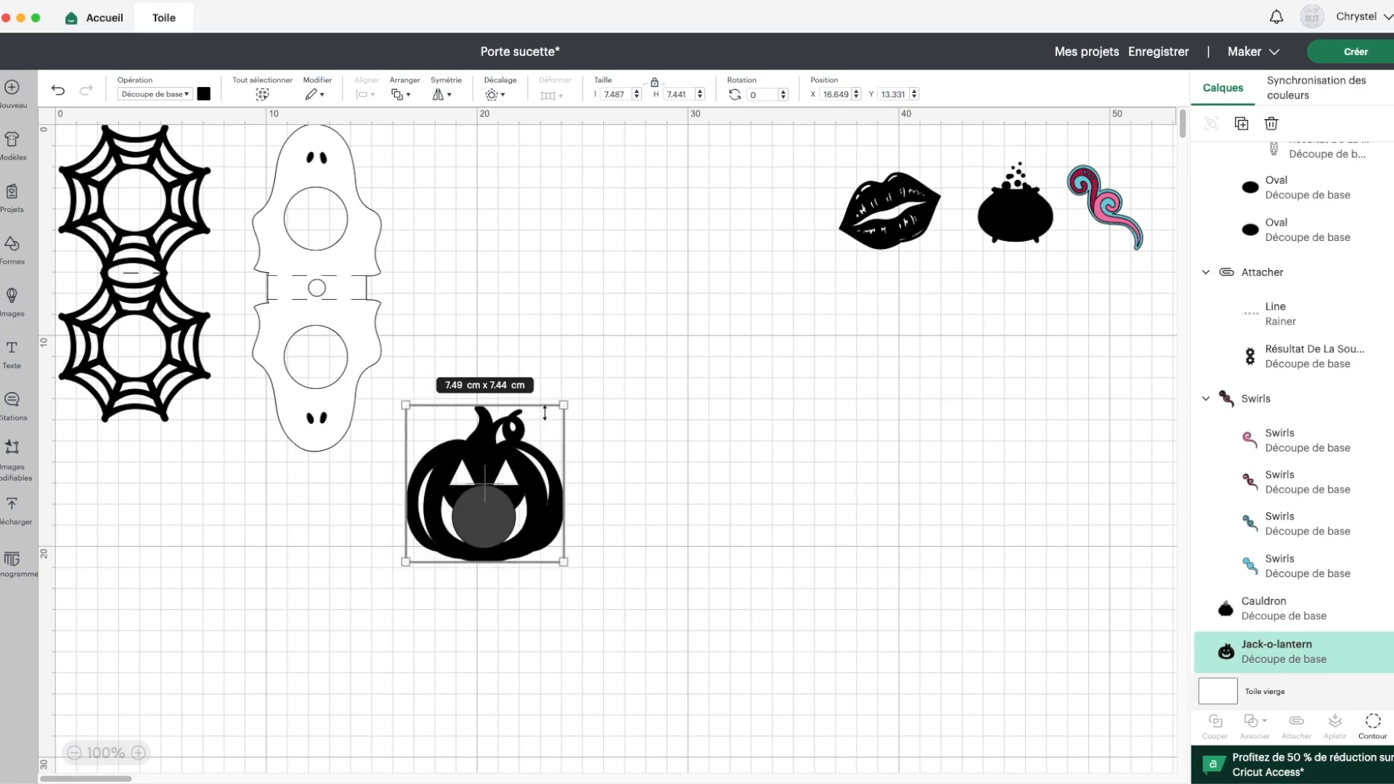
left_click_drag(567, 403, 553, 416)
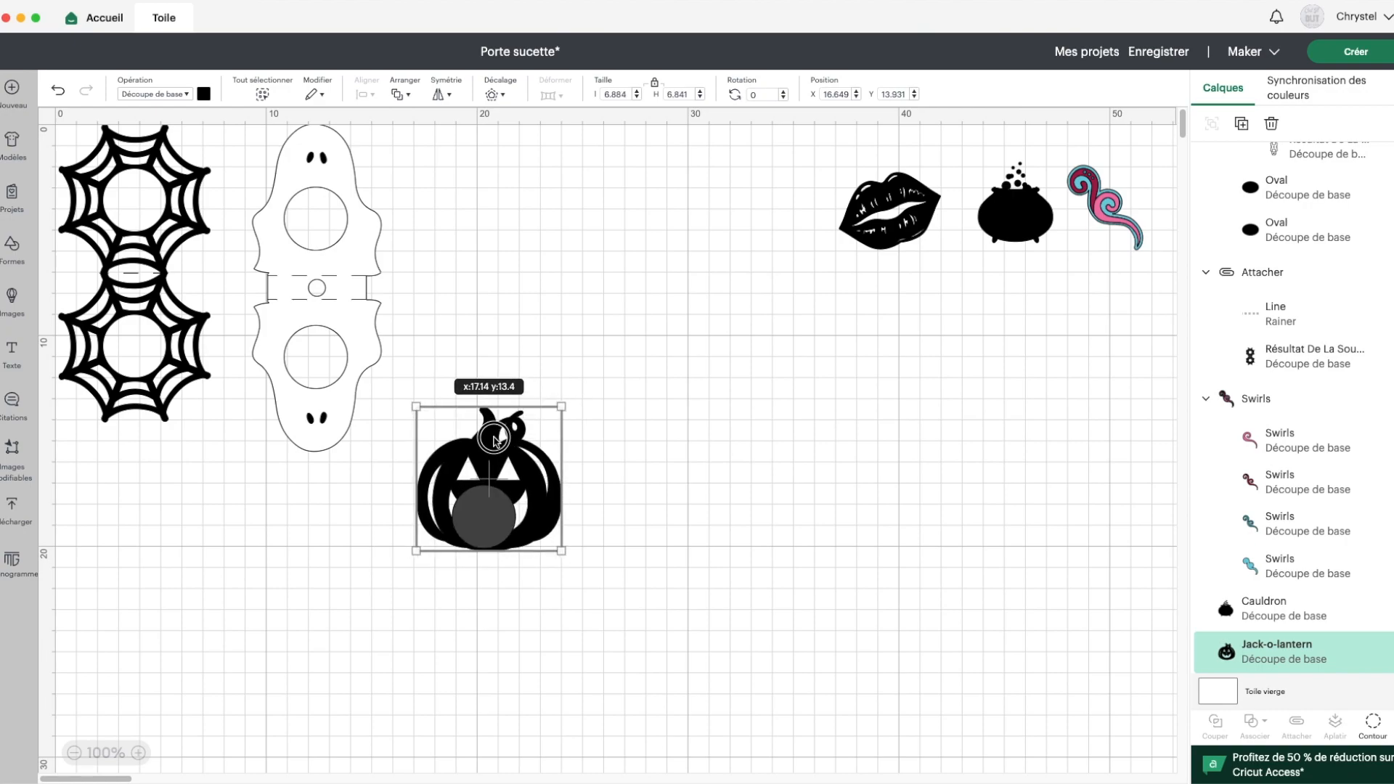
left_click_drag(486, 451, 490, 441)
left_click(477, 594)
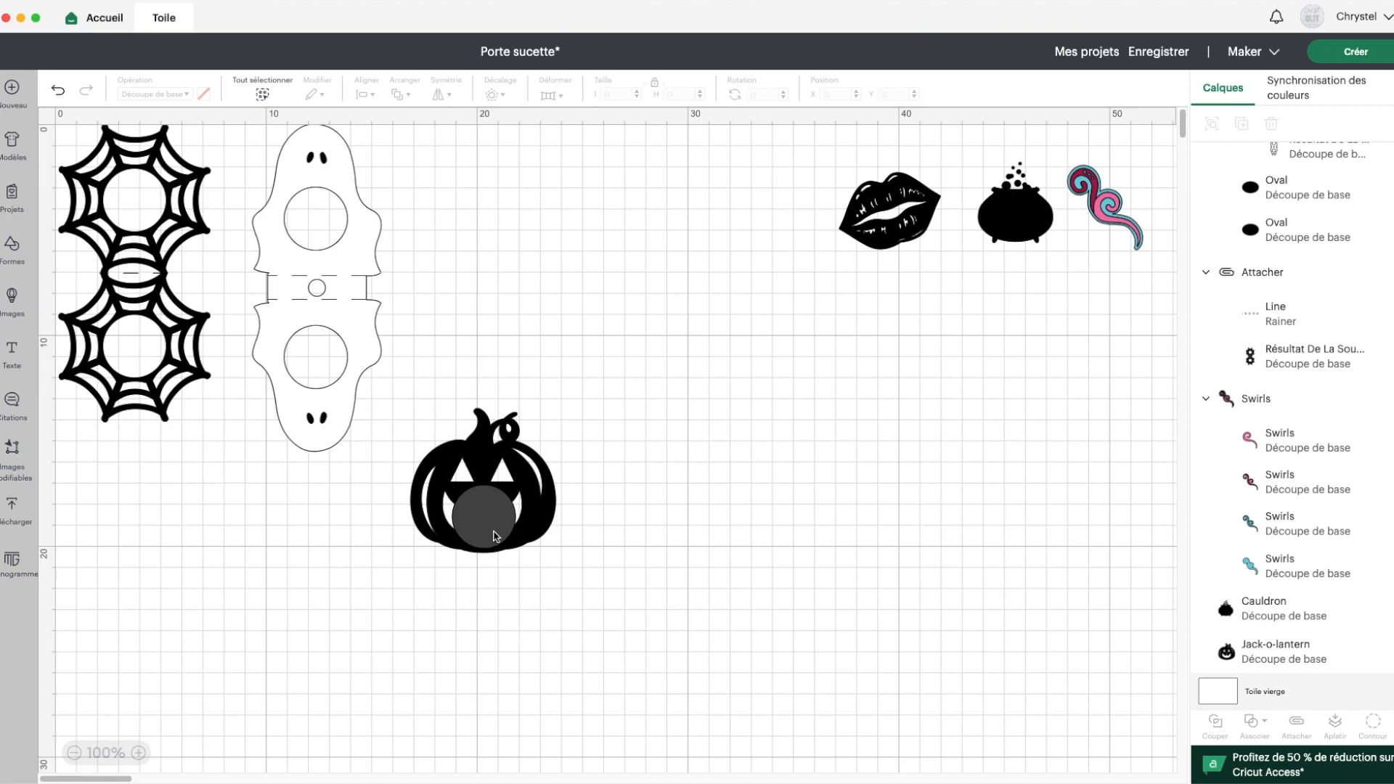
Recolour the jack-o-lantern light orange and enlarge it slightly to about 7.13 × 7.09 cm
left_click(496, 426)
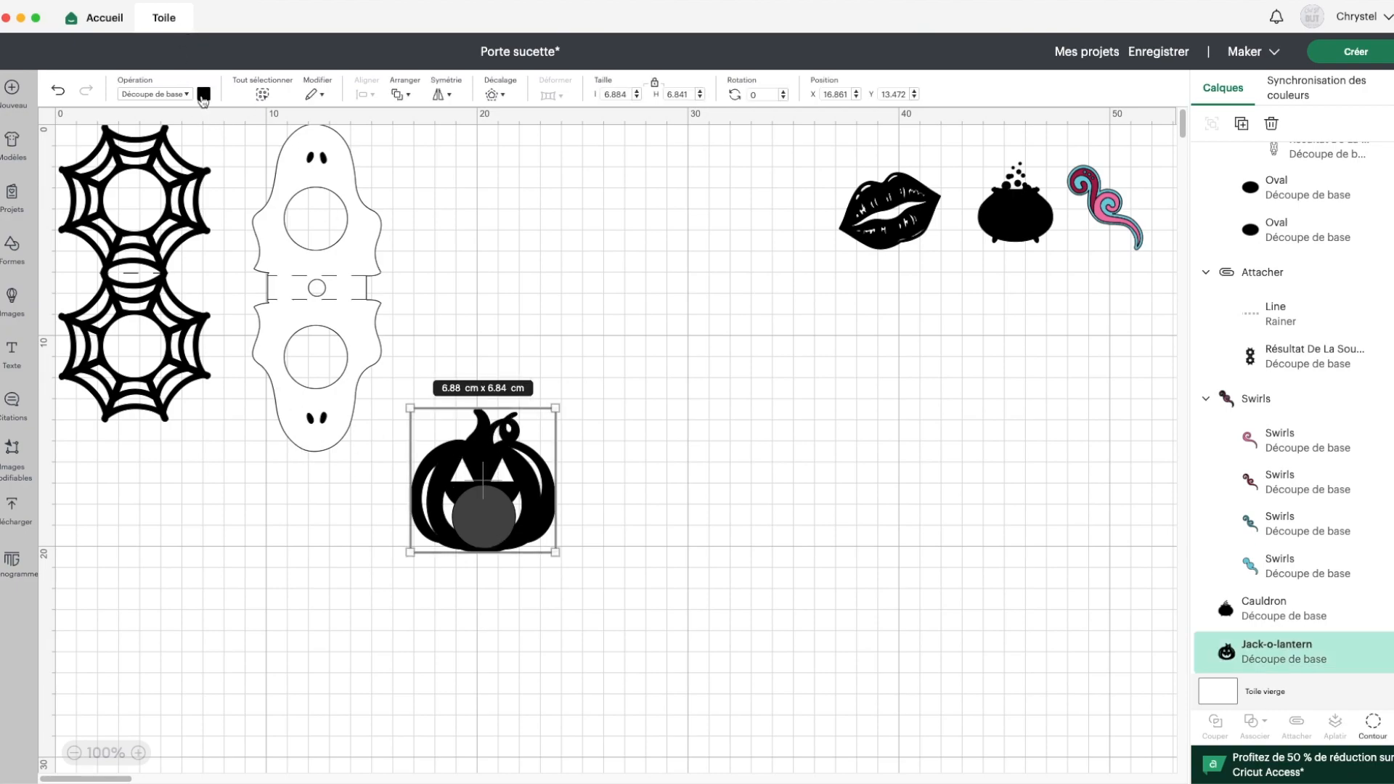
left_click(203, 94)
left_click(333, 205)
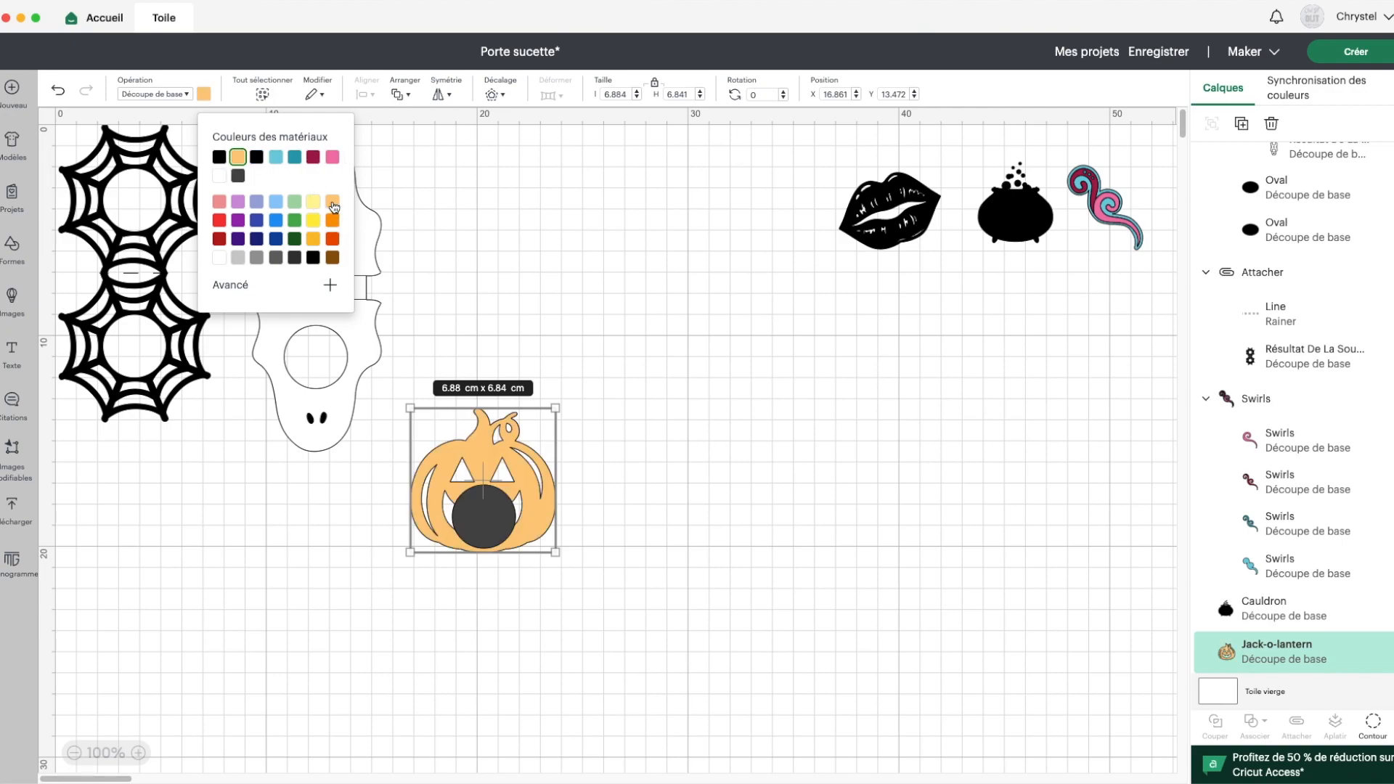
left_click(621, 541)
left_click(491, 528)
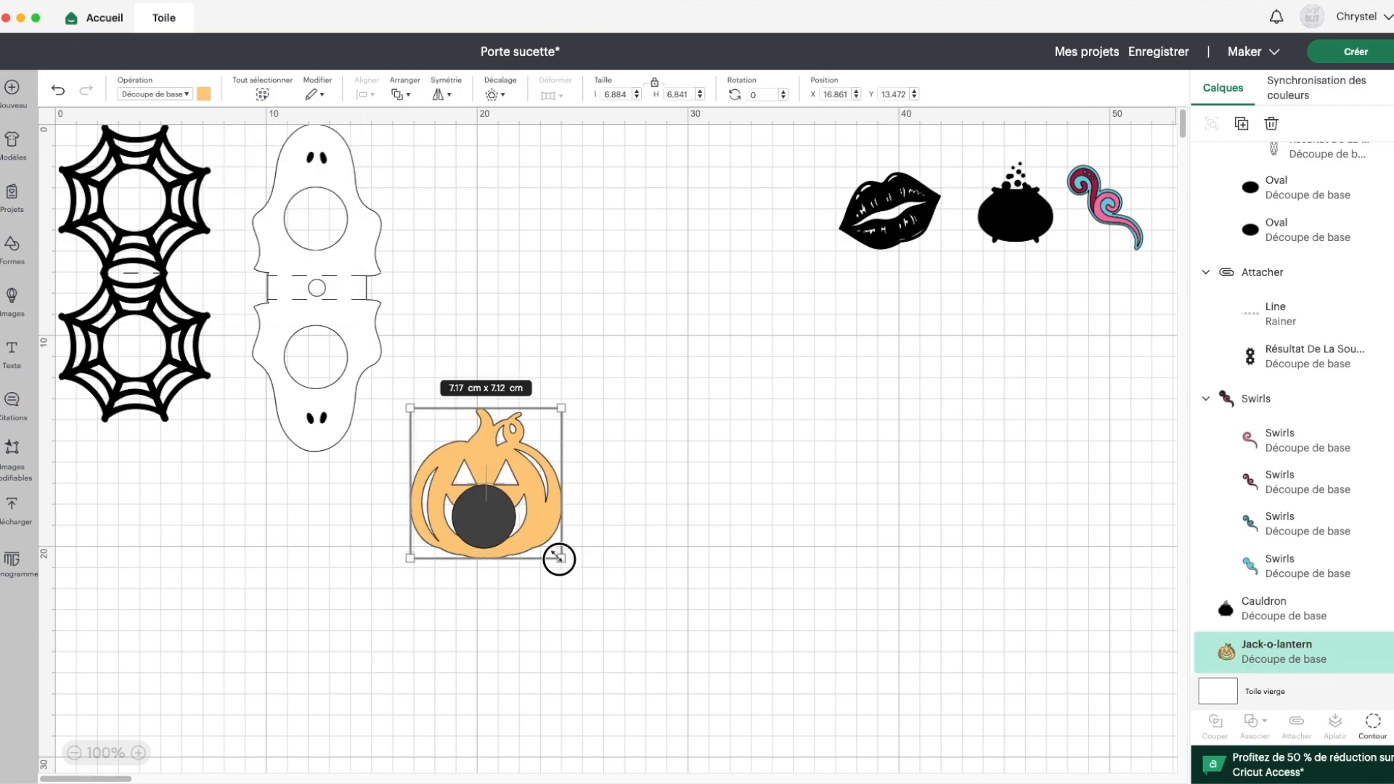
Place a duplicate jack-o-lantern beside the original, and hide the original's face and side cut-outs with Contour
left_click(1242, 124)
left_click_drag(160, 207, 788, 473)
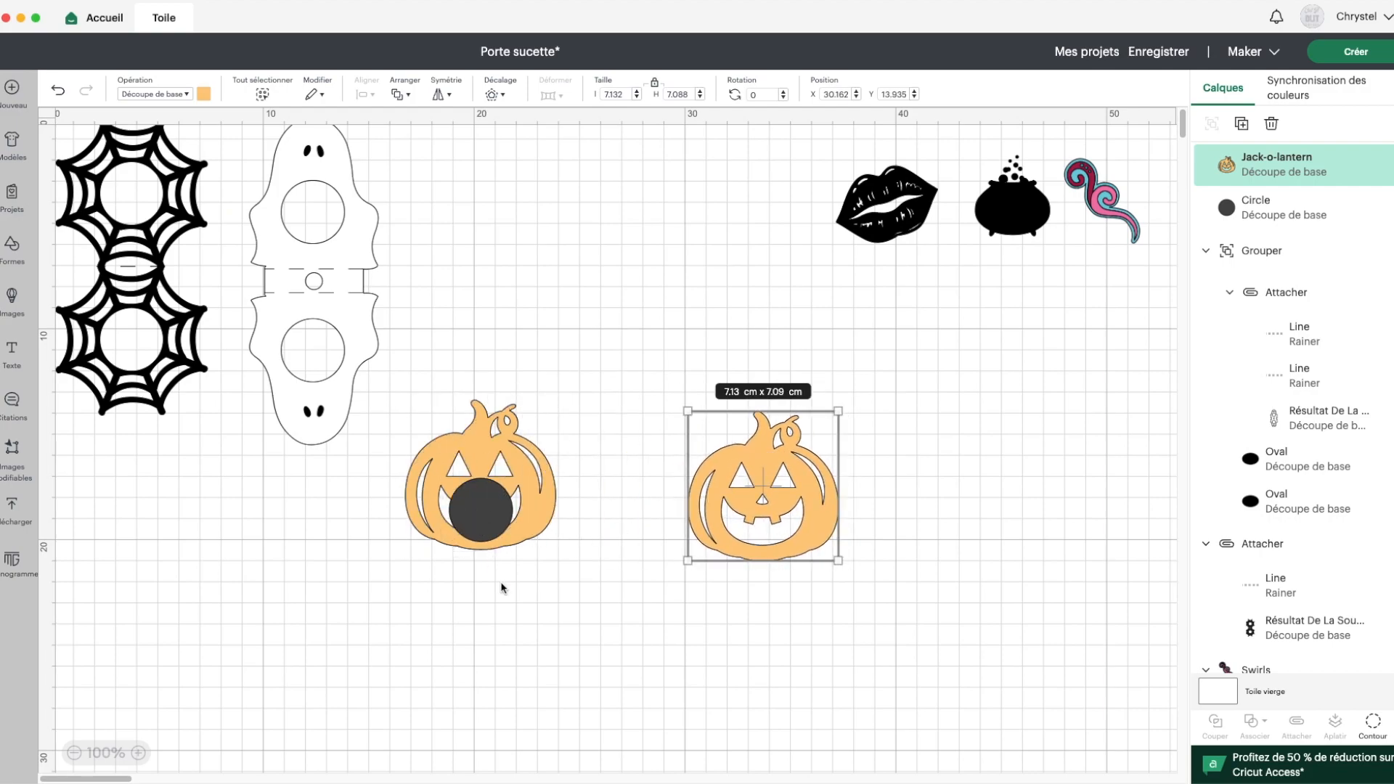
left_click(500, 453)
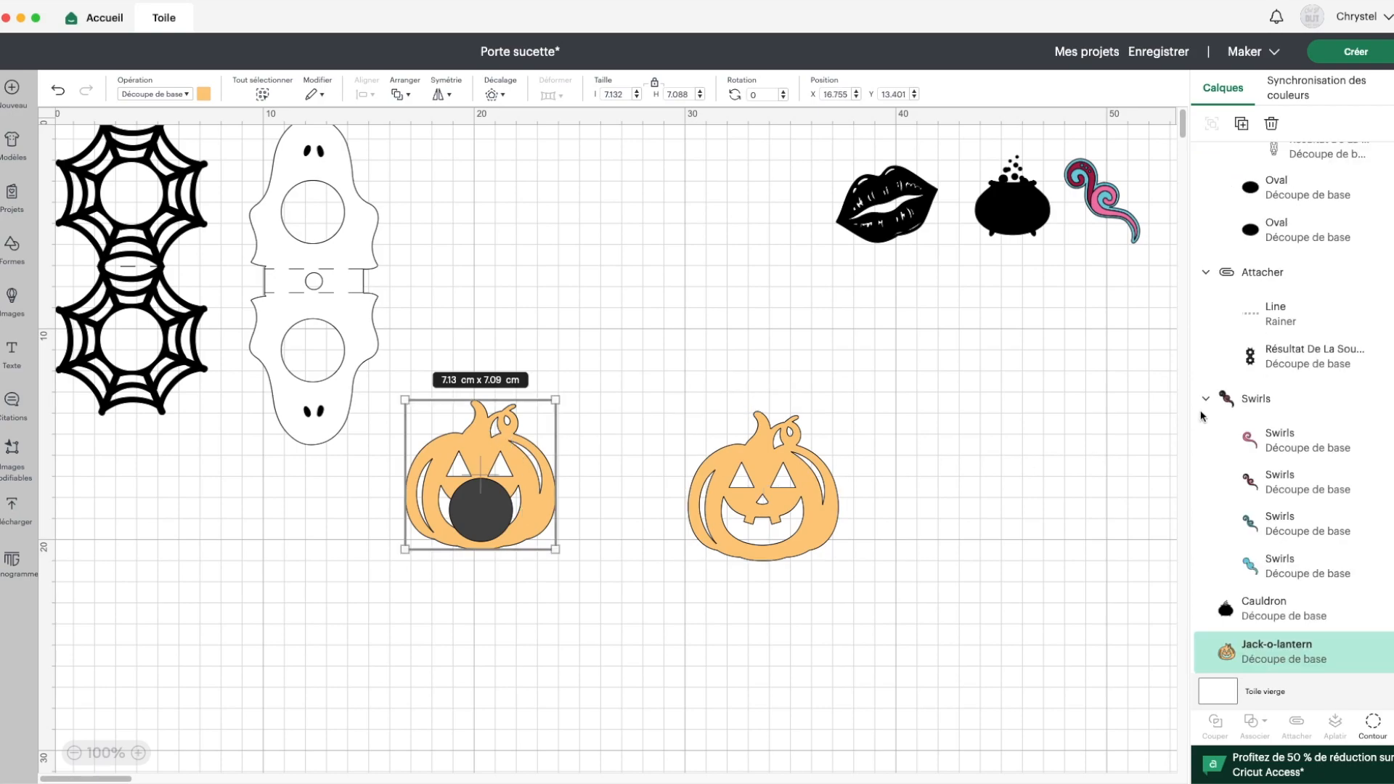
left_click(1372, 722)
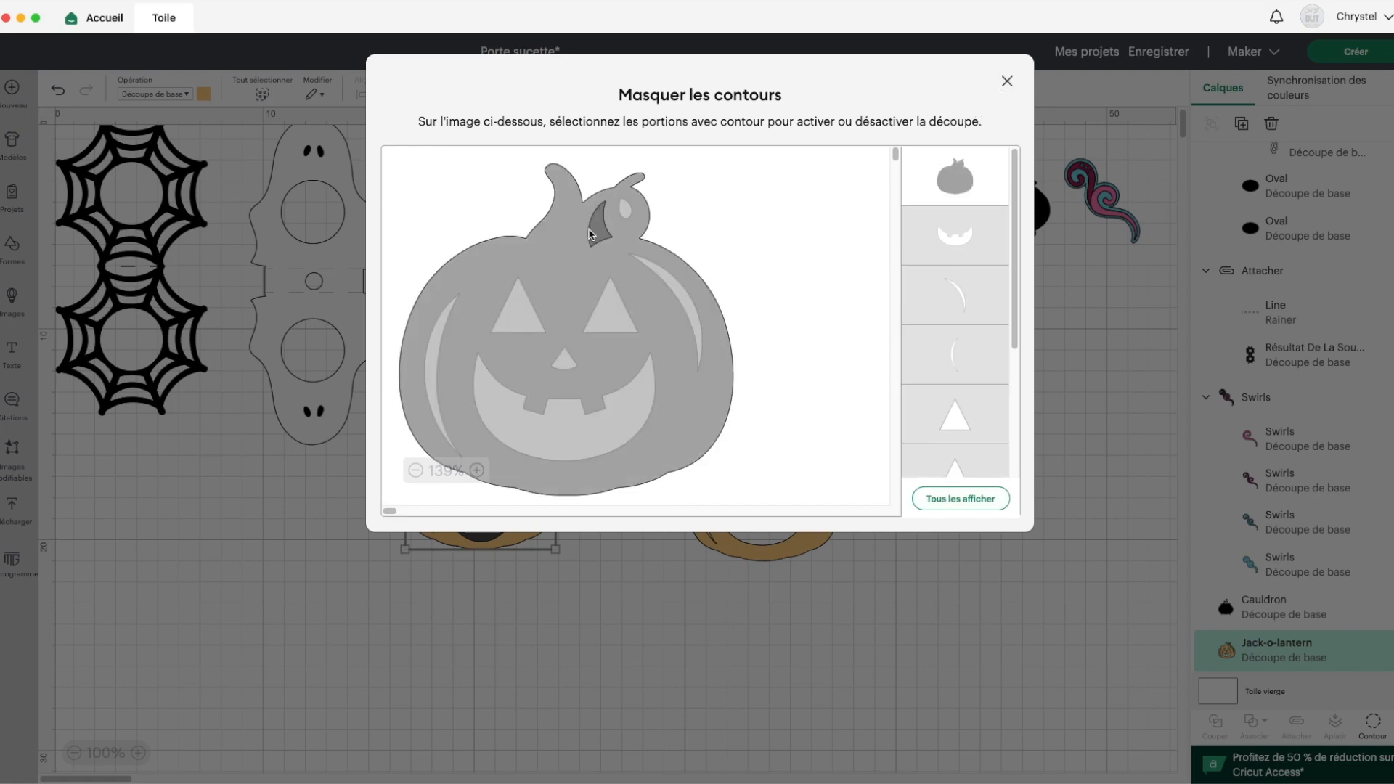
left_click(589, 229)
left_click(1008, 81)
Move the jack-o-lantern copy closer and subtract the 3 cm circle from the plain pumpkin
left_click_drag(762, 457, 730, 457)
left_click_drag(553, 572, 462, 513)
left_click(1252, 721)
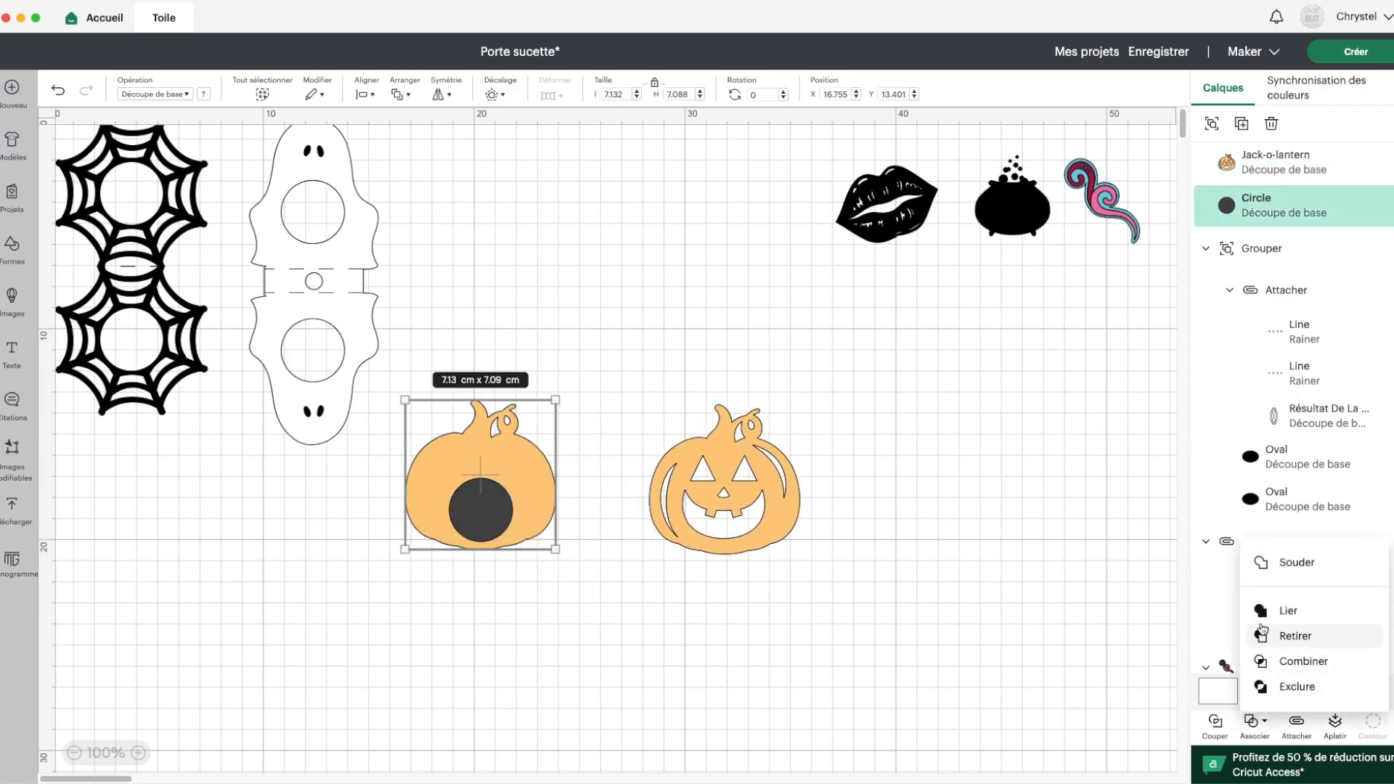
left_click(1272, 637)
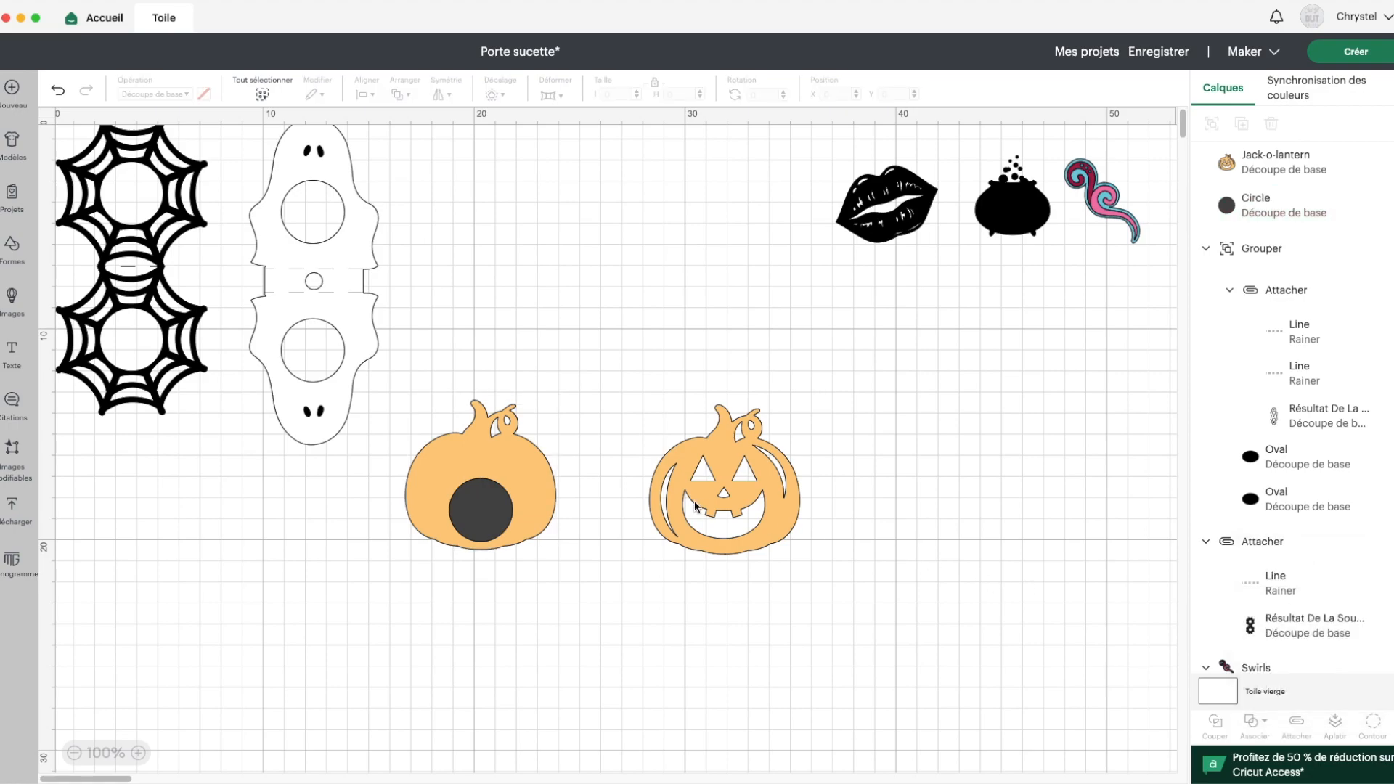
Flip the jack-o-lantern copy vertically below the plain pumpkin and move both pumpkins away from the ghost
left_click_drag(730, 485, 516, 620)
left_click(442, 93)
left_click(548, 151)
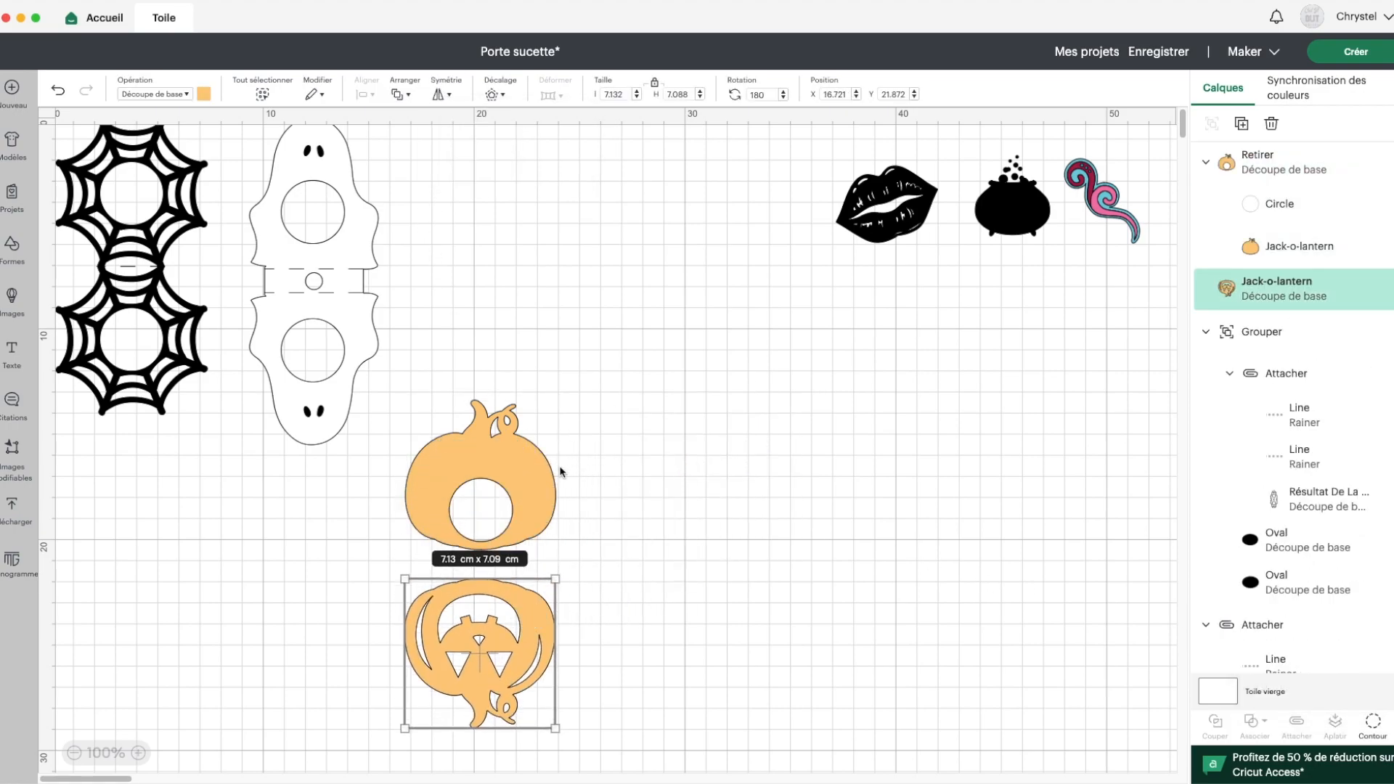
left_click_drag(508, 508, 612, 461)
left_click_drag(524, 602, 627, 570)
Add a 0.8 cm circle and position it in the gap between the plain pumpkin and the flipped jack-o-lantern
left_click(138, 753)
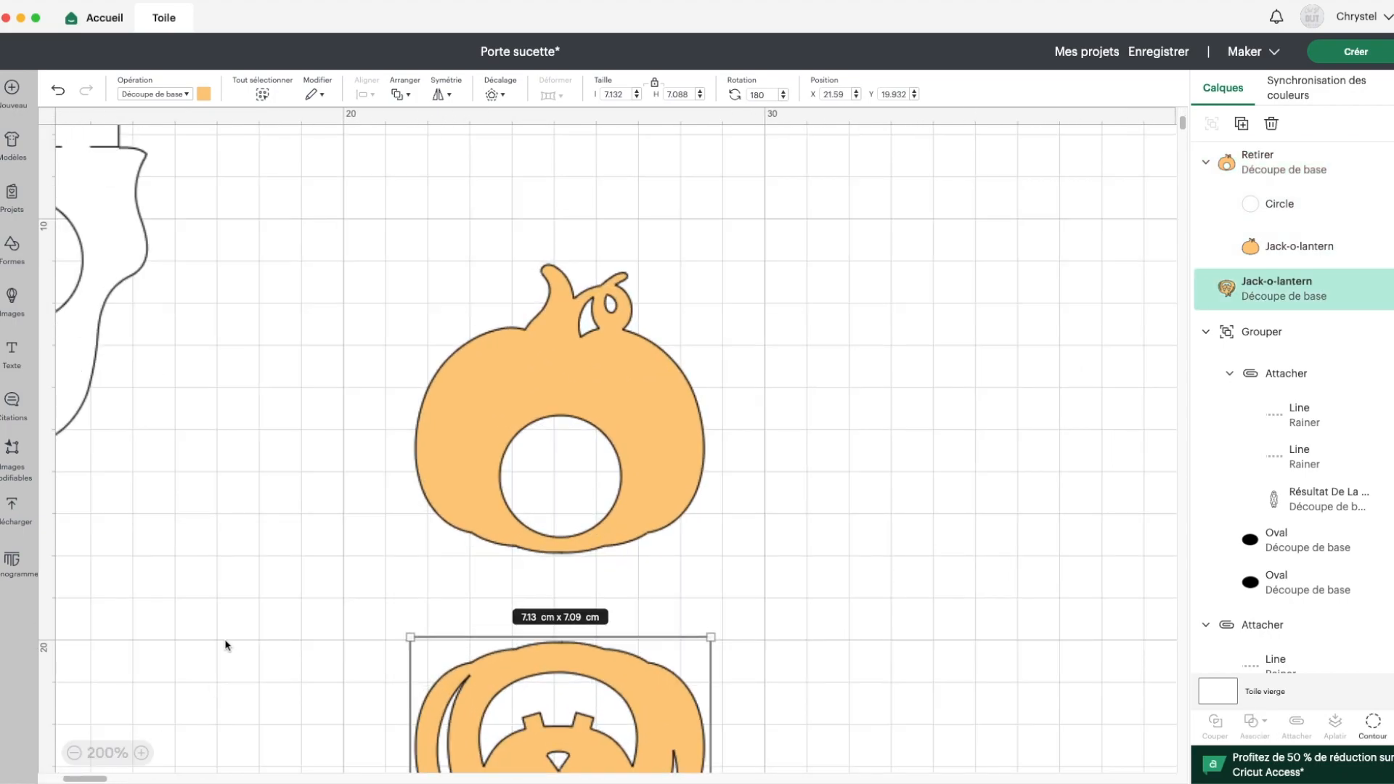
scroll(225, 644, "down", 2)
scroll(224, 644, "right", 2)
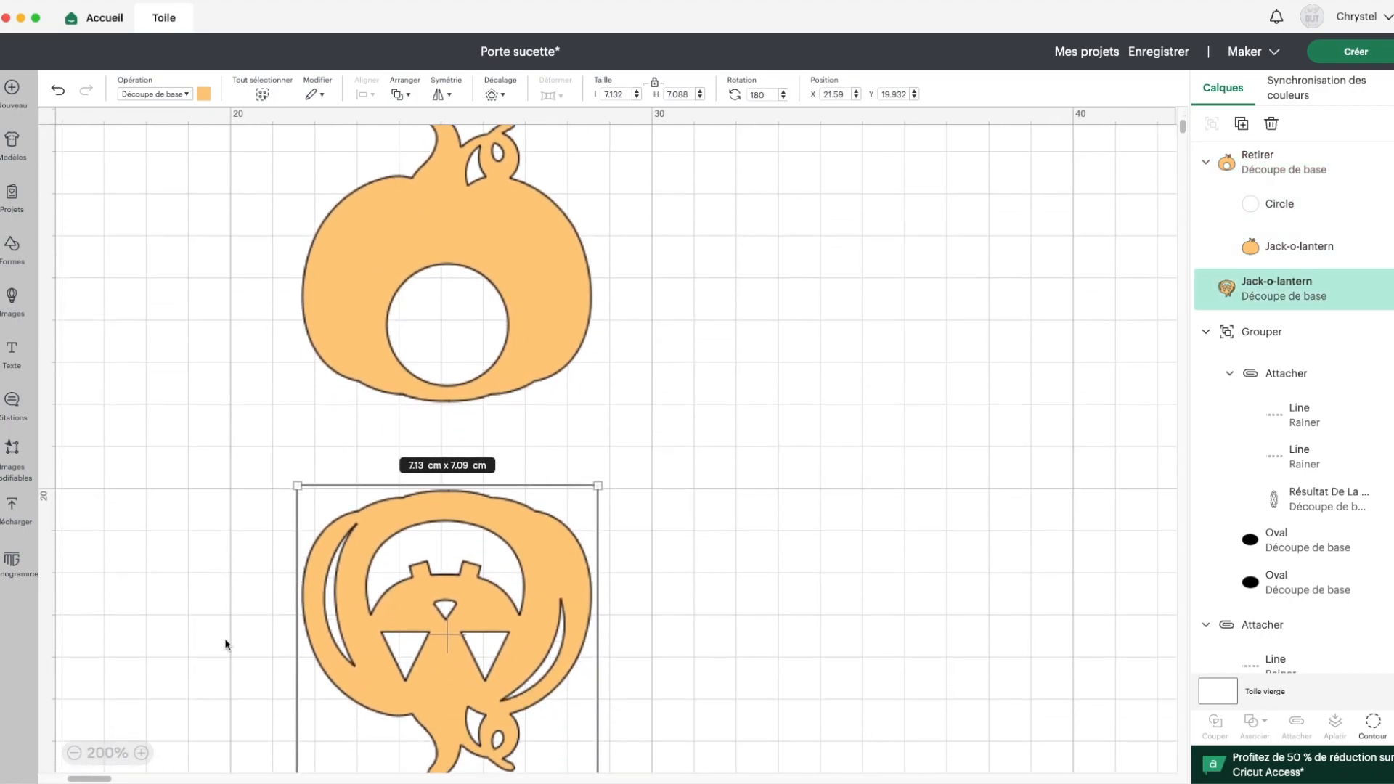
left_click(523, 359)
left_click(11, 249)
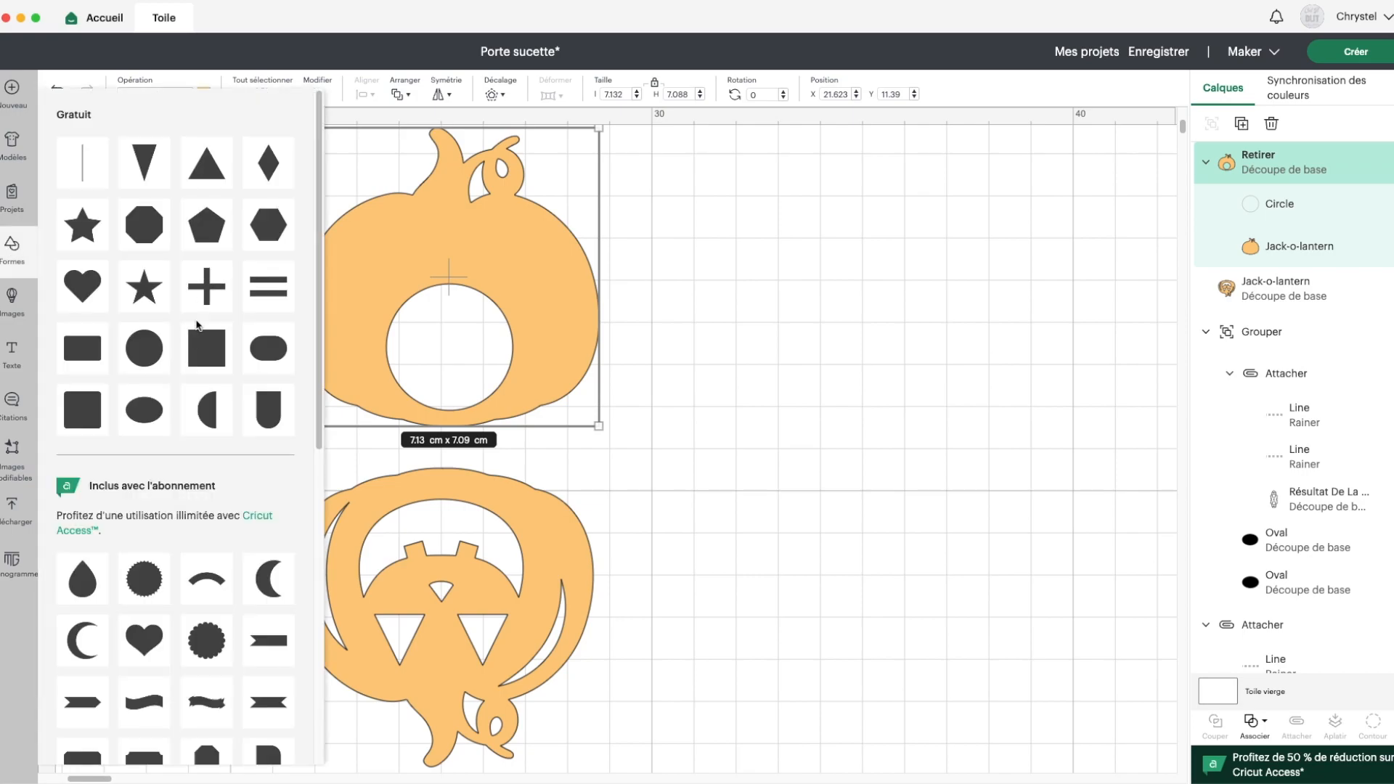
left_click(163, 356)
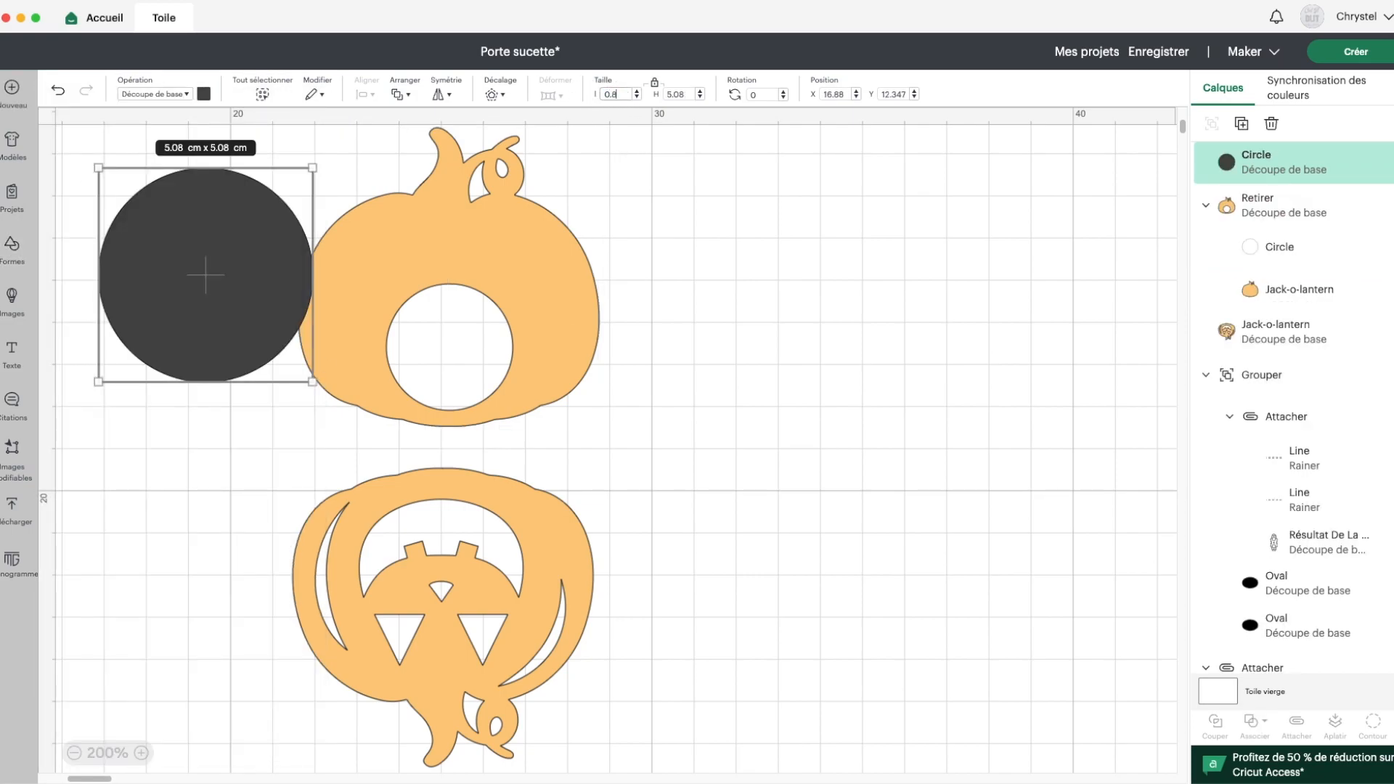
type("0.8")
key("Return")
left_click_drag(117, 185, 447, 431)
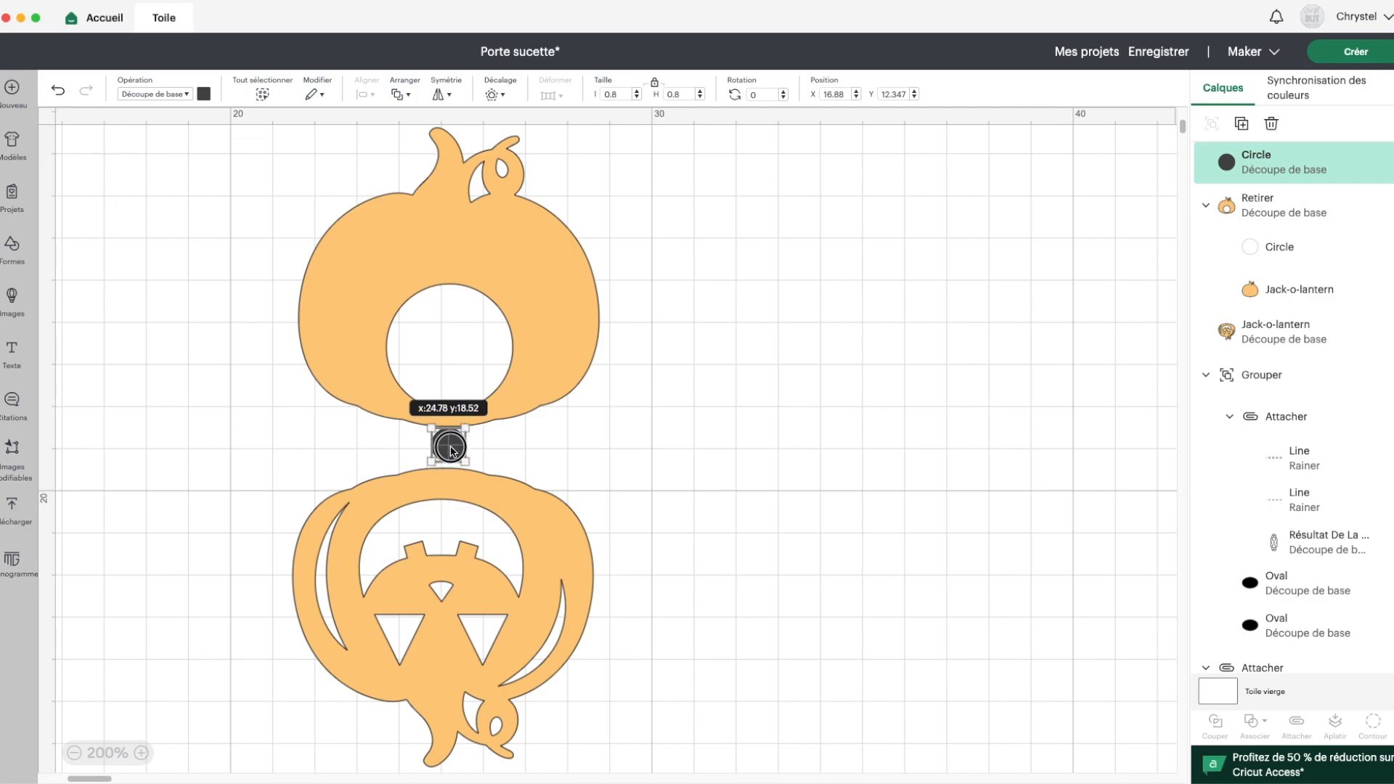
scroll(539, 347, "up", 1)
left_click(516, 474)
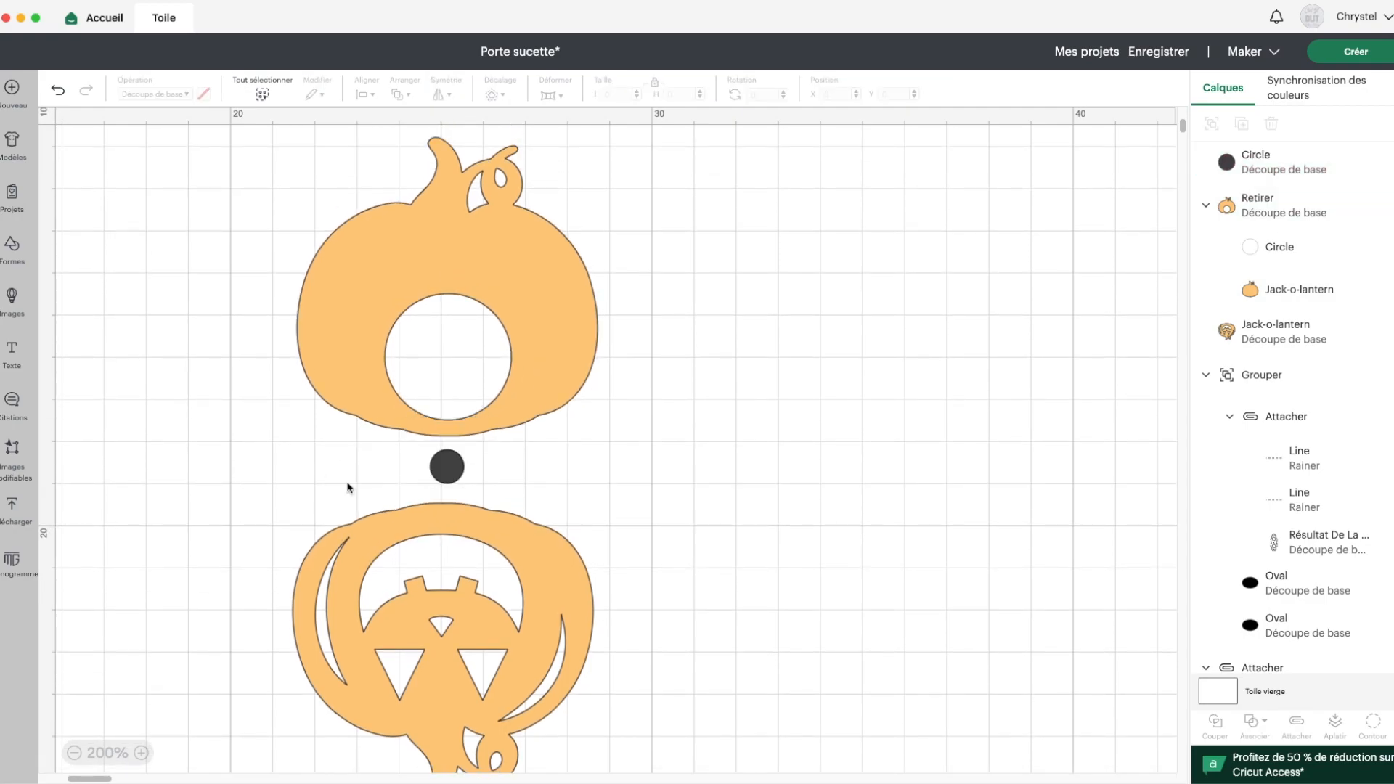
Add a rectangle over the gap between the two pumpkins and change its operation to Guide
left_click(10, 247)
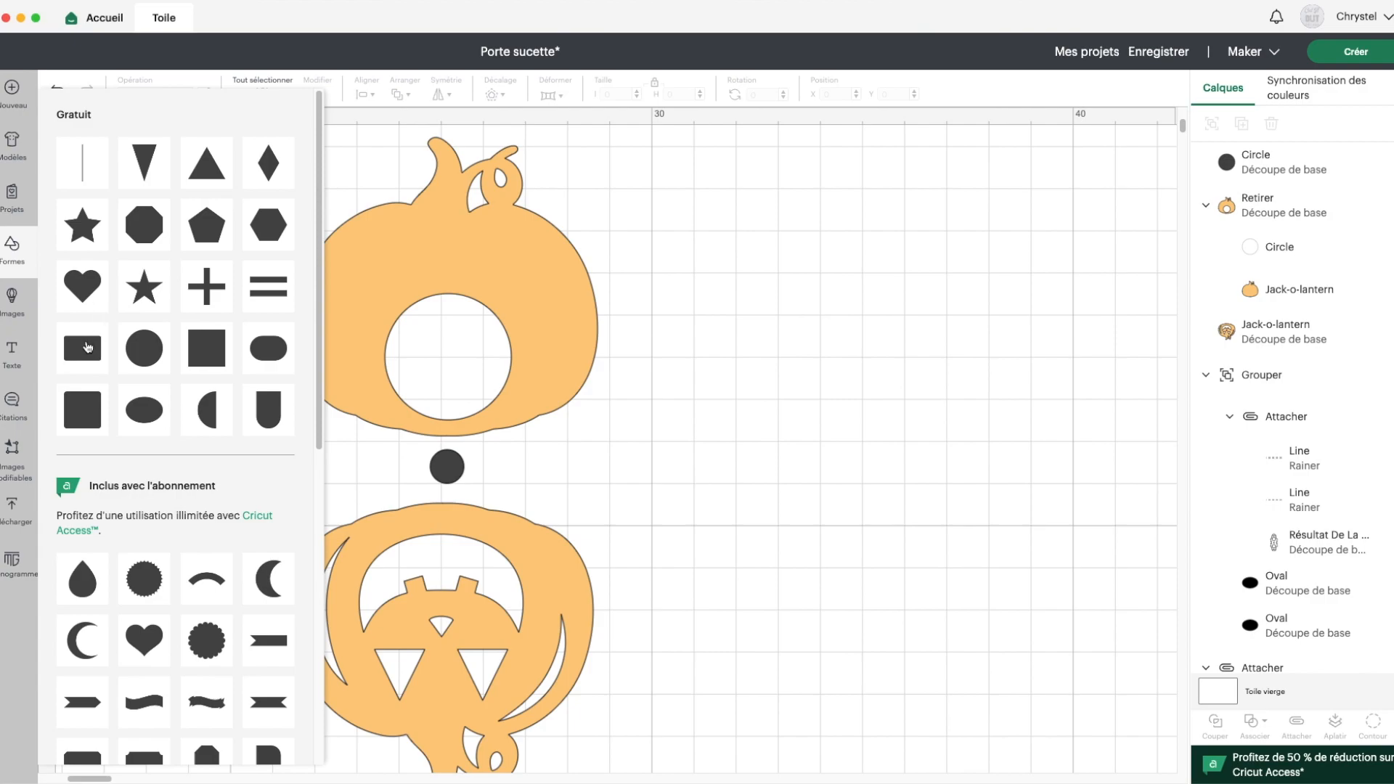
left_click(84, 348)
left_click_drag(237, 260, 430, 517)
left_click(191, 96)
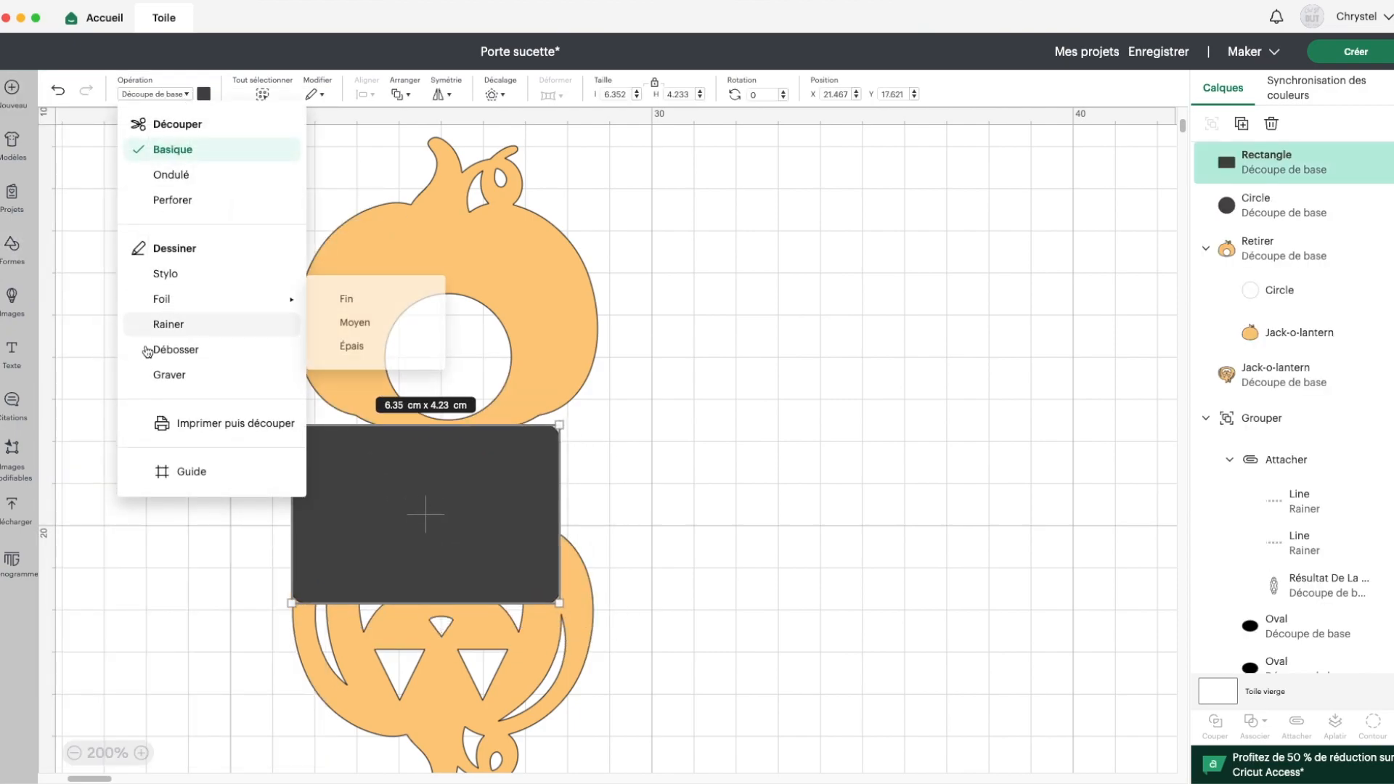
left_click(174, 472)
Shrink the guide rectangle to about 2.31 × 1.88 cm around the small circle so it bridges the two pumpkins
left_click_drag(362, 420, 369, 522)
left_click_drag(441, 575, 456, 477)
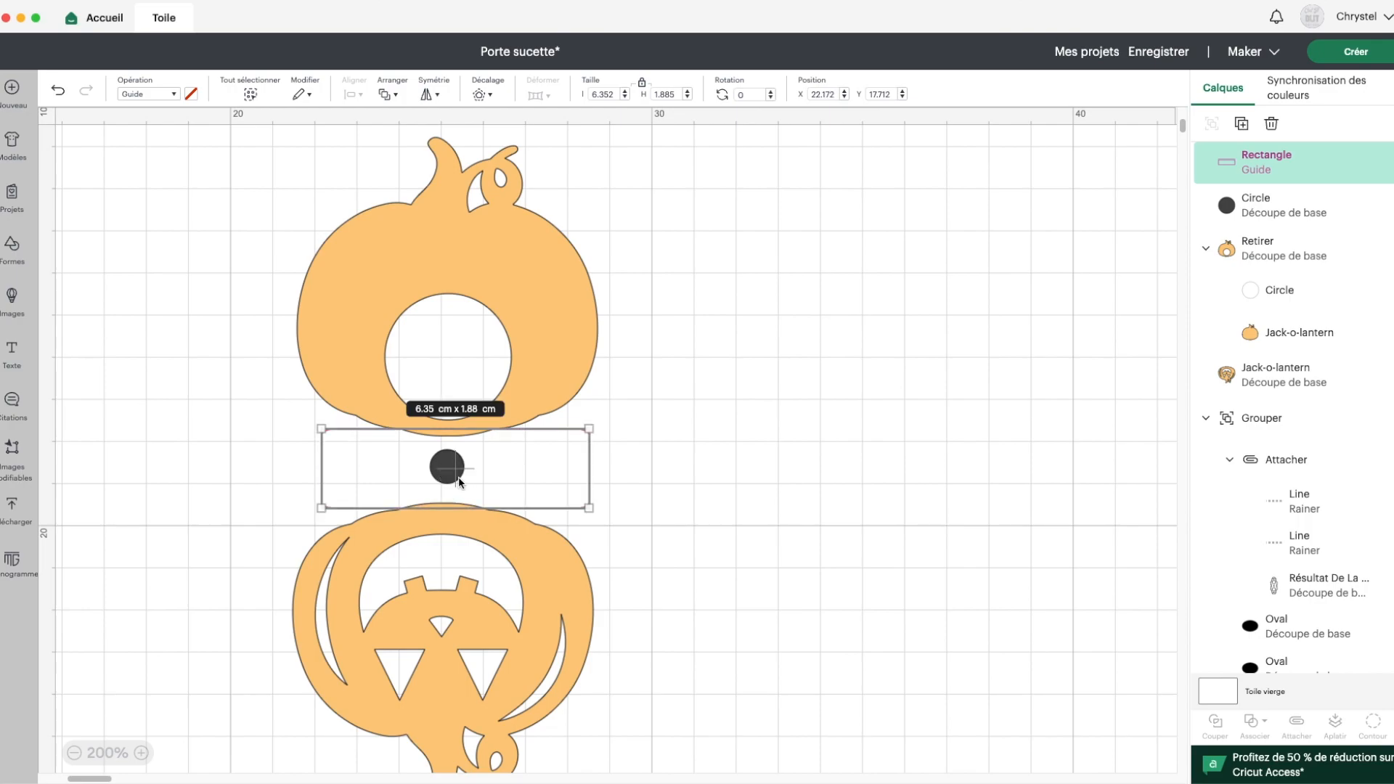
left_click_drag(589, 478, 496, 481)
left_click_drag(321, 464, 398, 477)
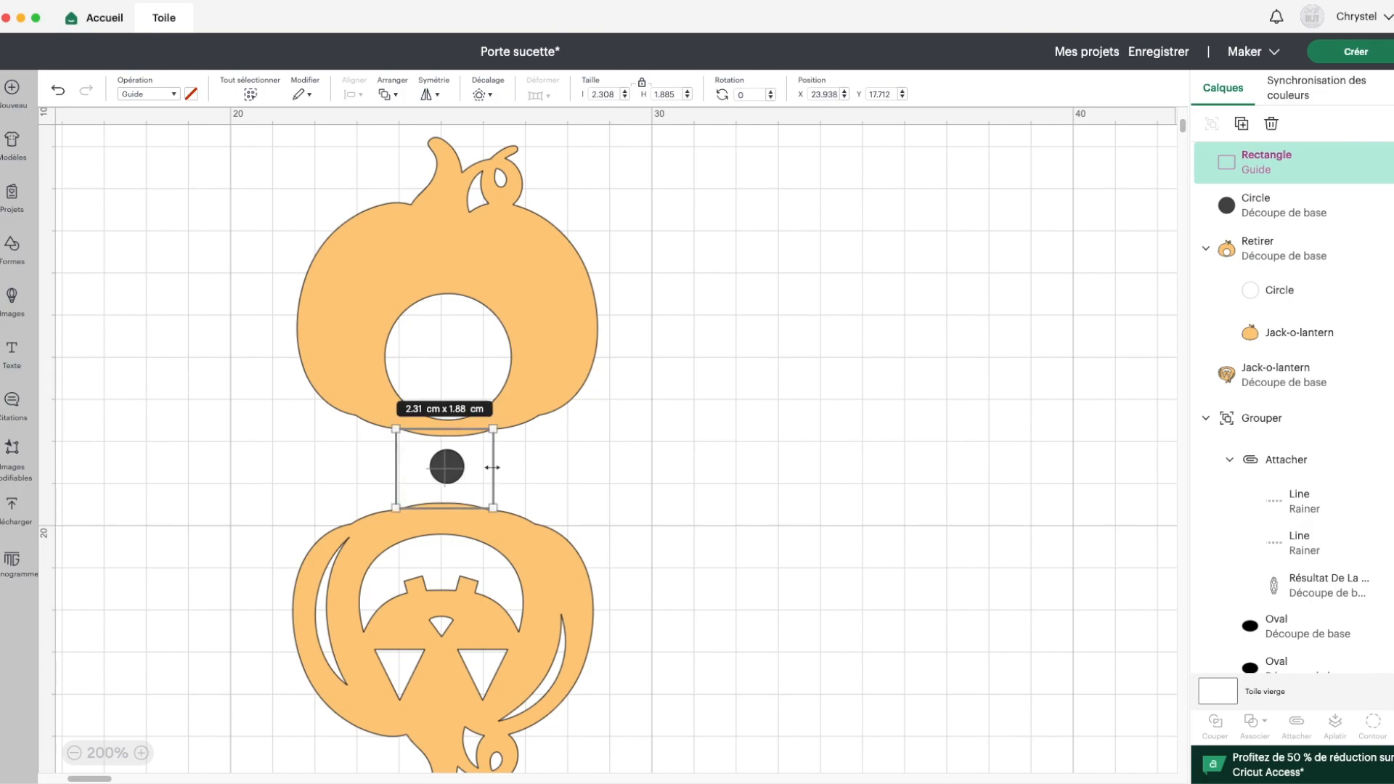
left_click(174, 378)
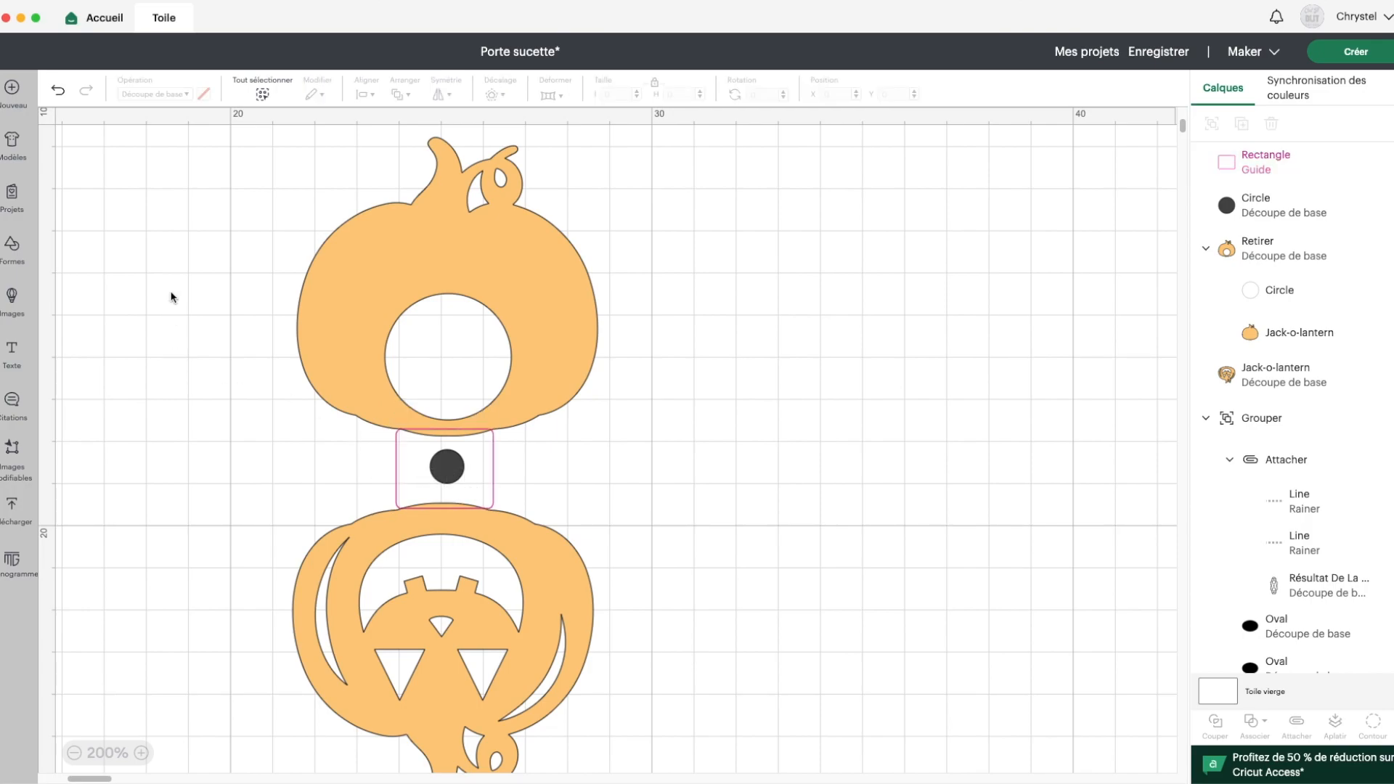
Centre both pumpkins, the small circle and the guide rectangle horizontally with one another, and select only the rectangle
left_click_drag(171, 296, 723, 732)
left_click(350, 95)
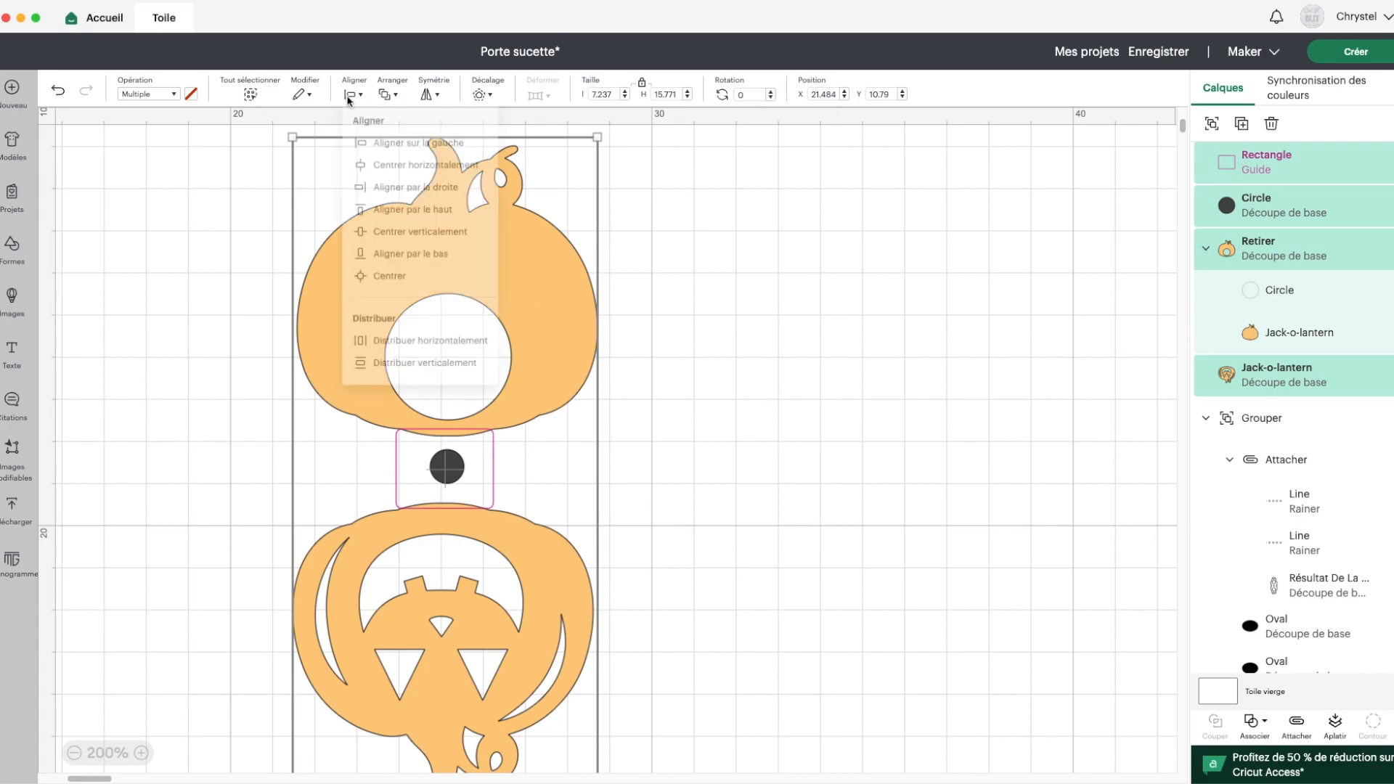
left_click(441, 176)
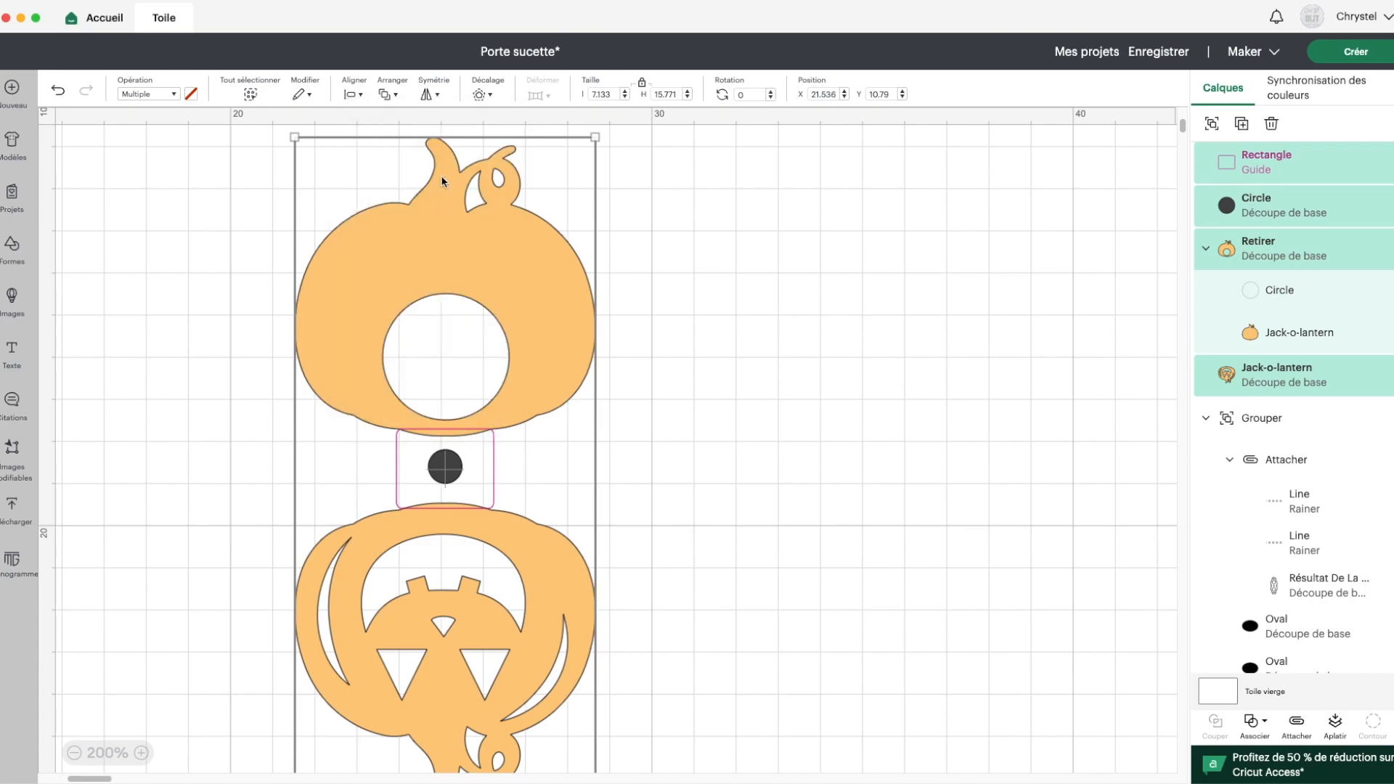
left_click(751, 451)
left_click(1240, 165)
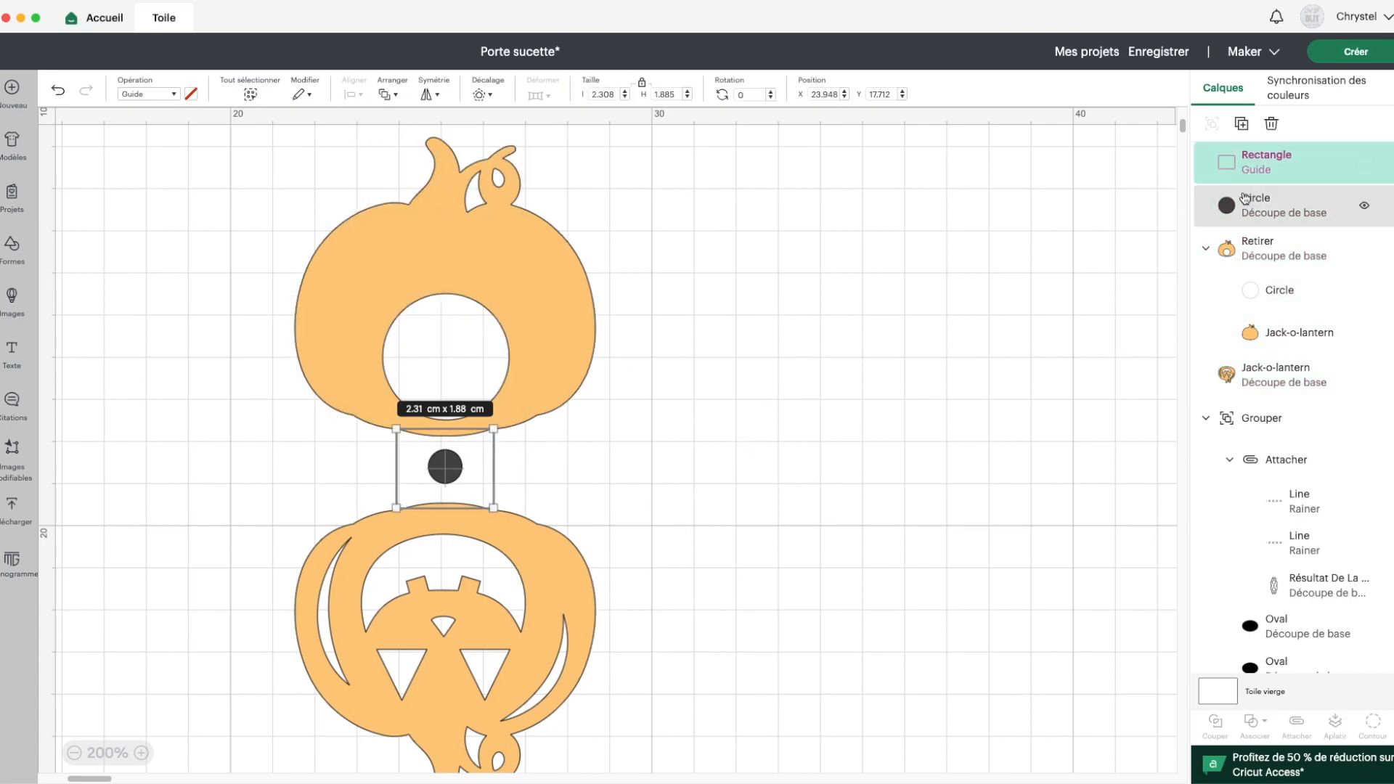
Group the guide rectangle with the small circle, and group the two pumpkins together
left_click(1244, 199, "shift")
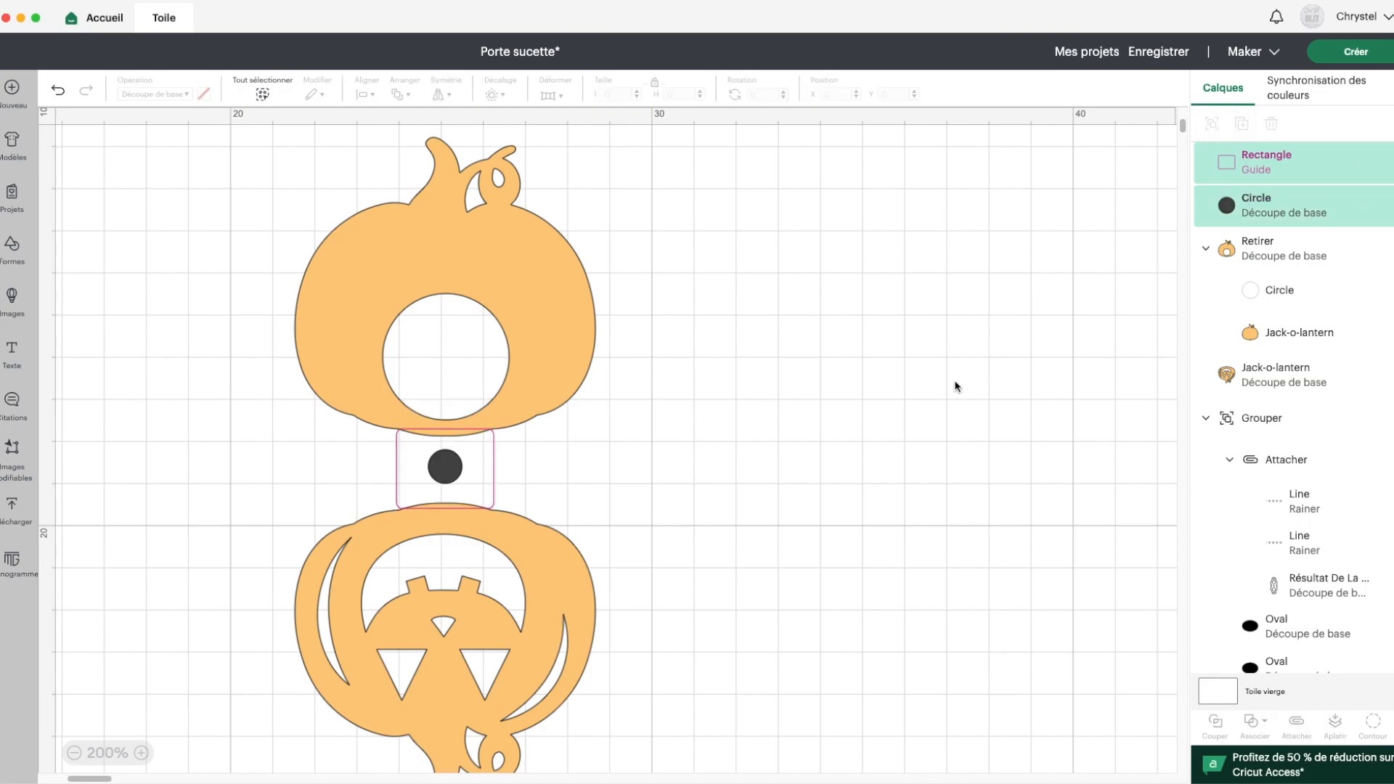
left_click(695, 592)
left_click(556, 611)
left_click(568, 375, "shift")
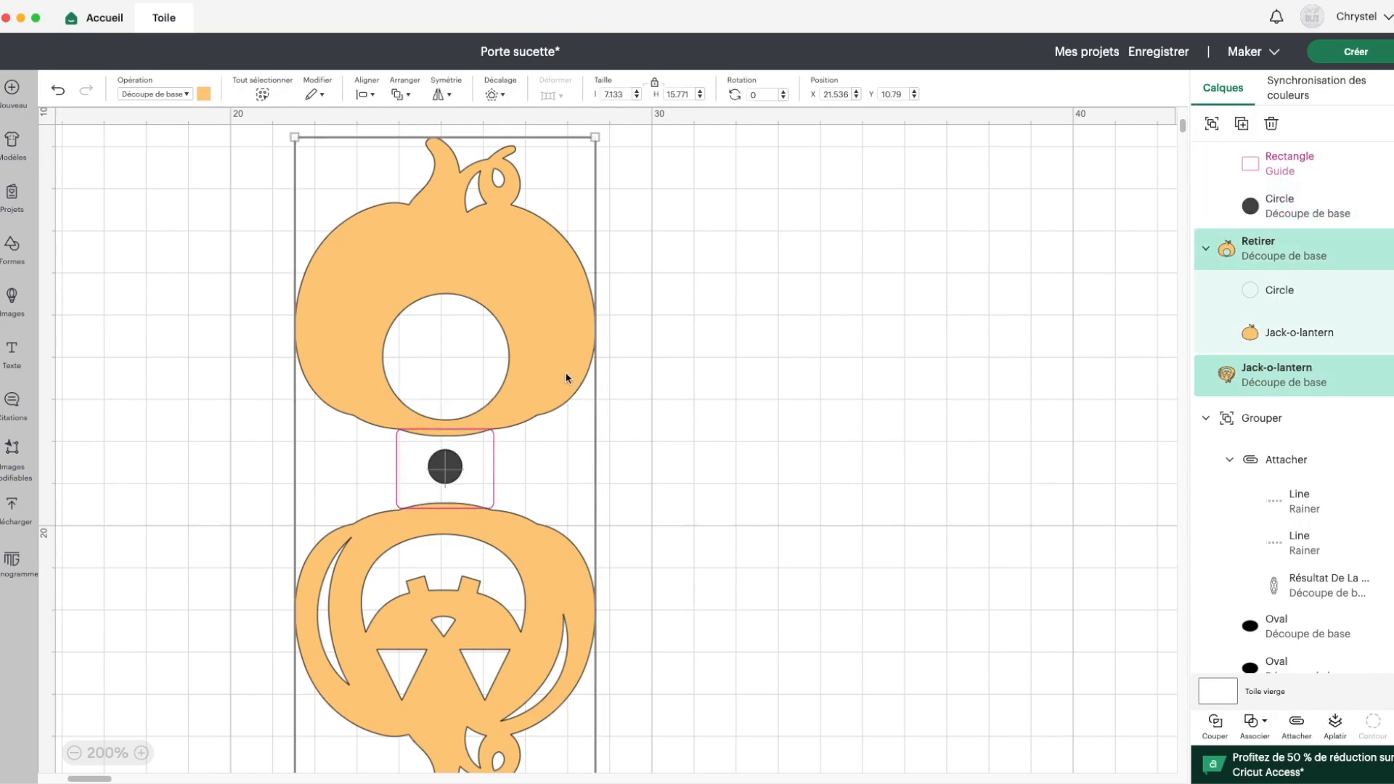
left_click(1210, 124)
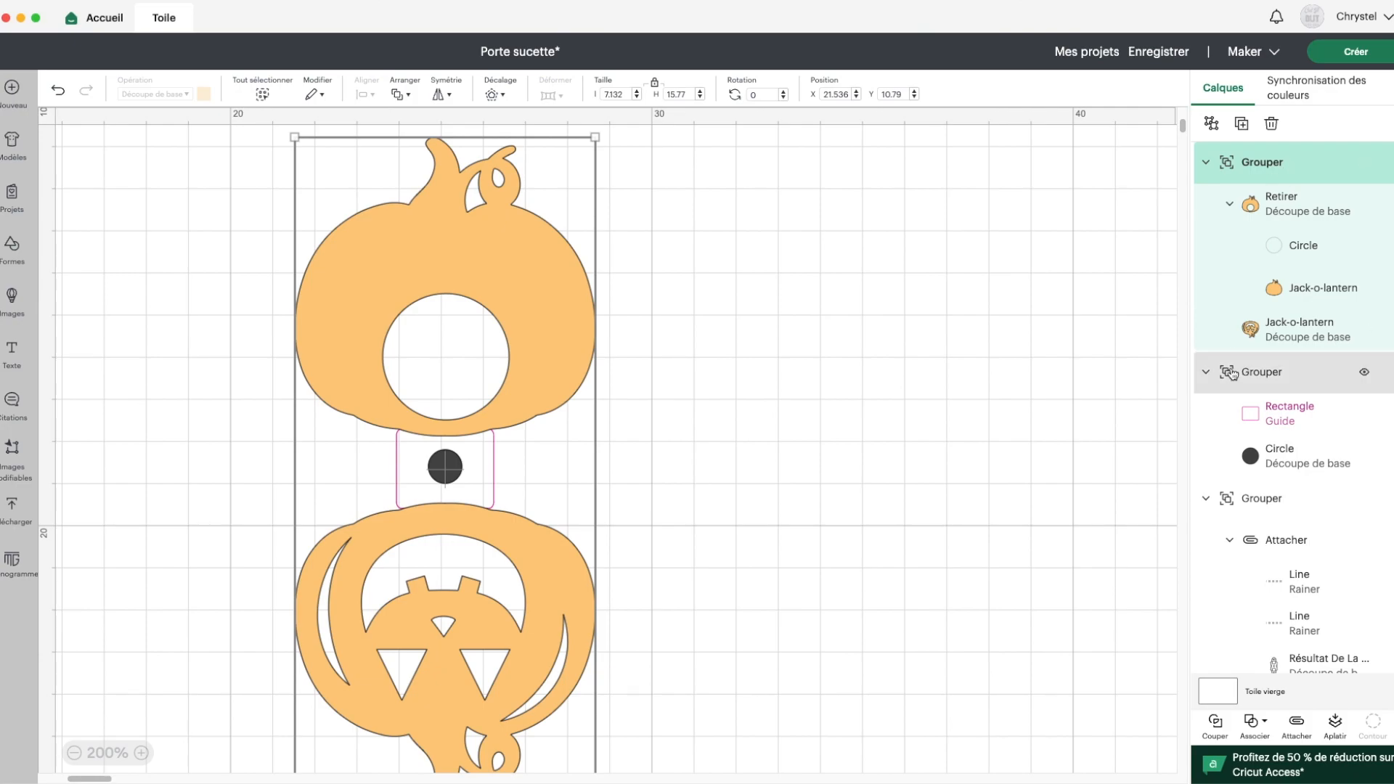
Centre the rectangle-and-circle group on the two-pumpkin group with Centrer
left_click_drag(155, 315, 686, 723)
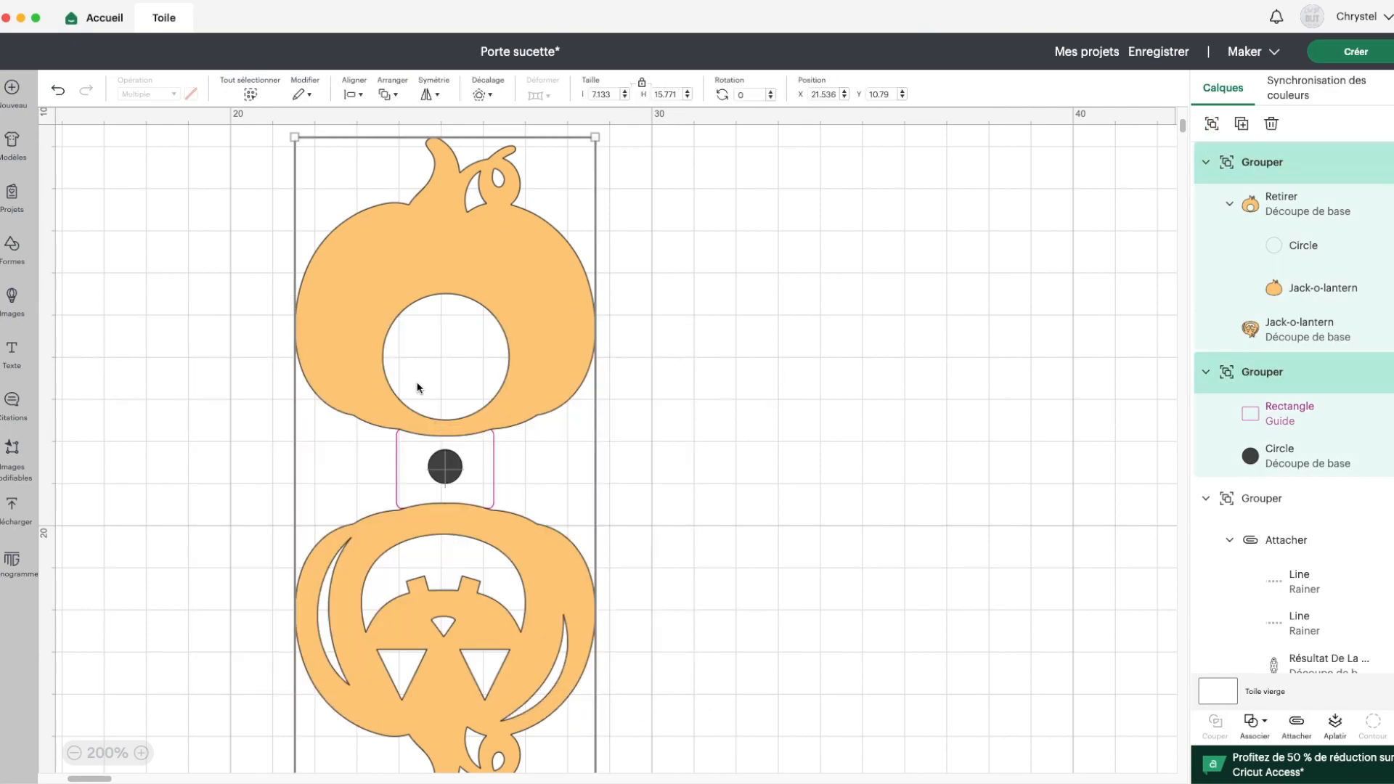
left_click(354, 94)
left_click(384, 299)
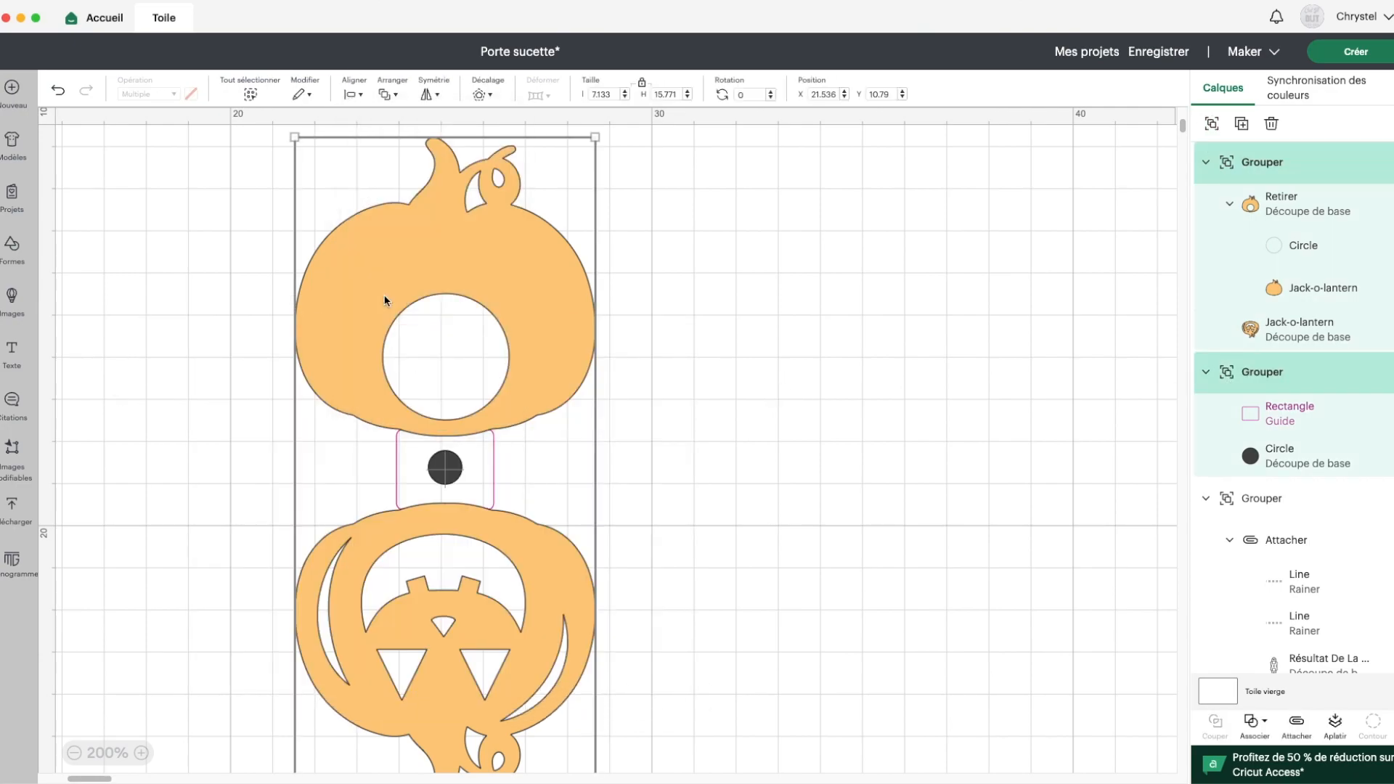
left_click(668, 429)
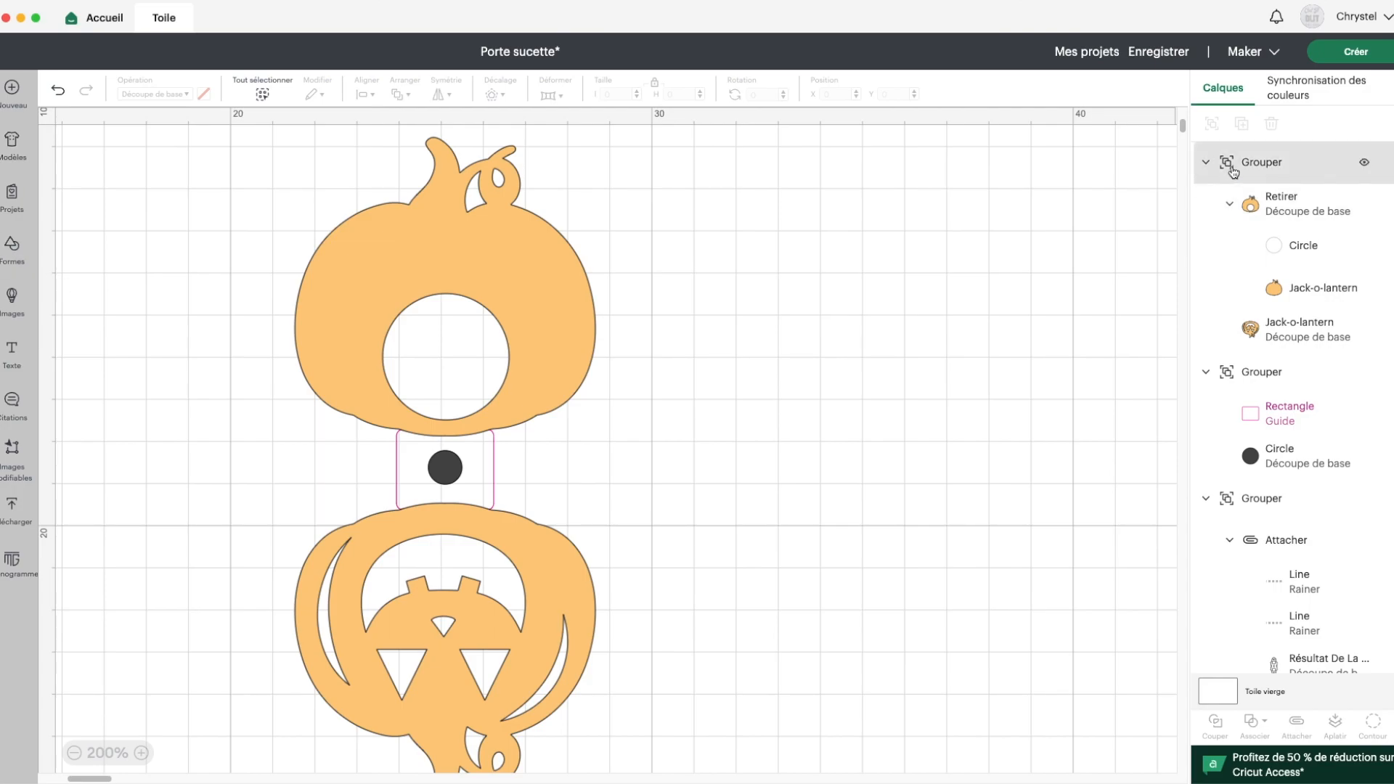
Bring the rectangle-and-circle group in front of all other layers
left_click(1279, 374)
left_click(387, 95)
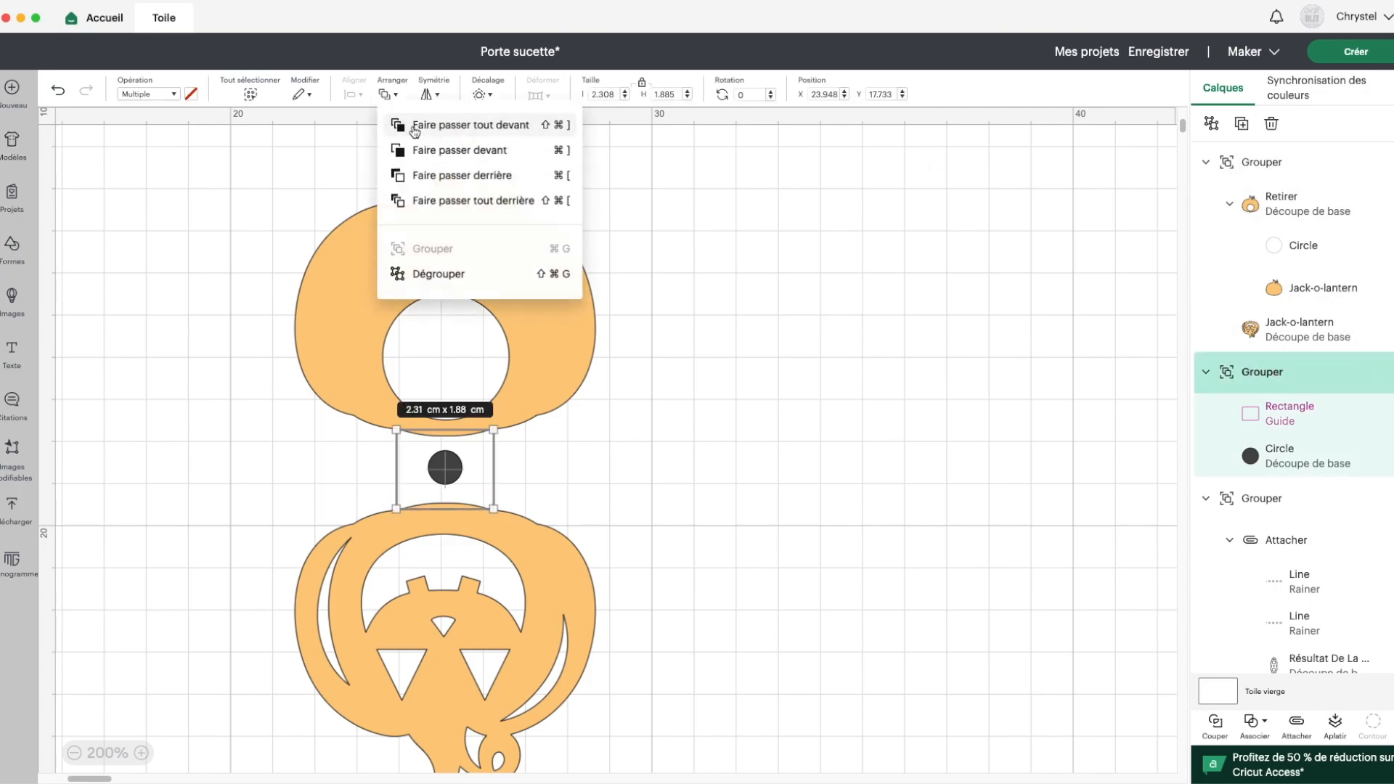
left_click(415, 125)
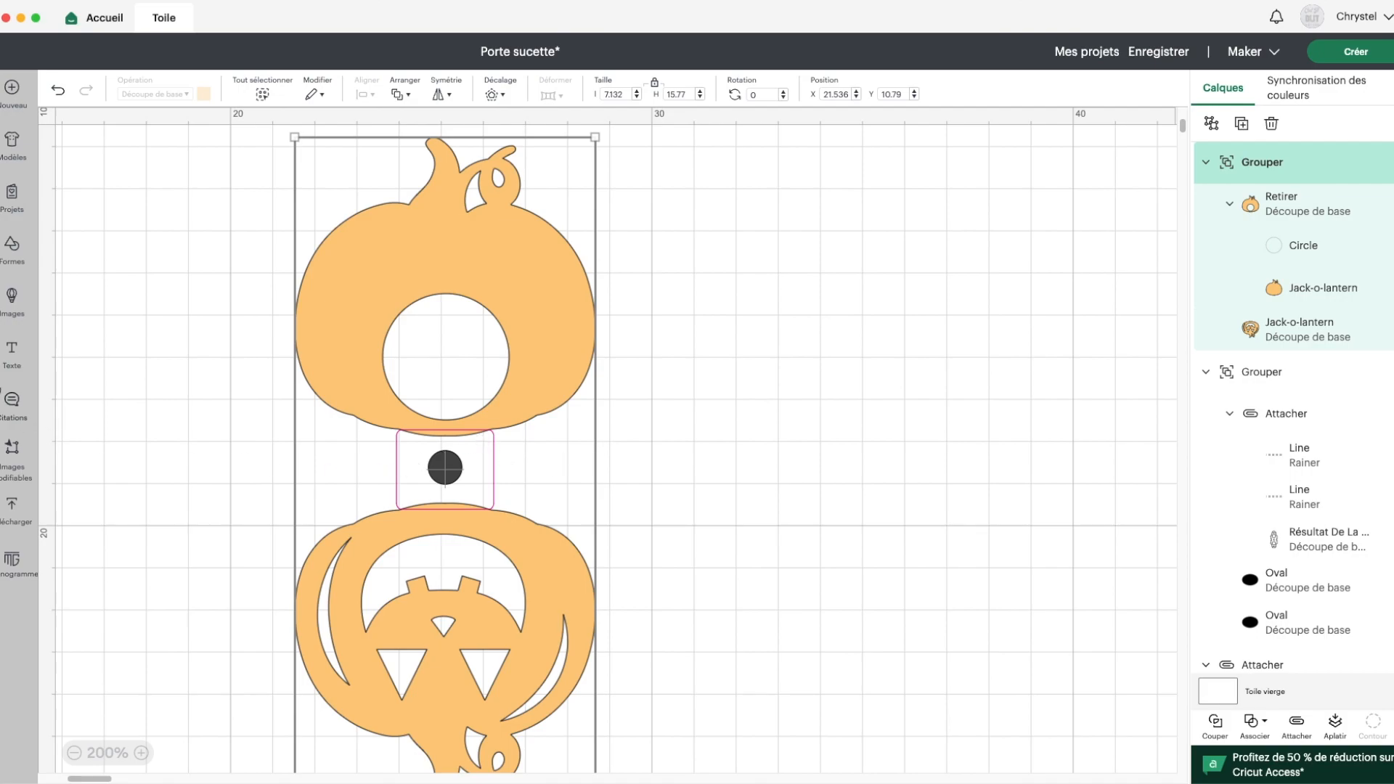
Add a score line, set its length to 2.308 cm to match the rectangle's width, and rotate it to 90°
left_click(12, 246)
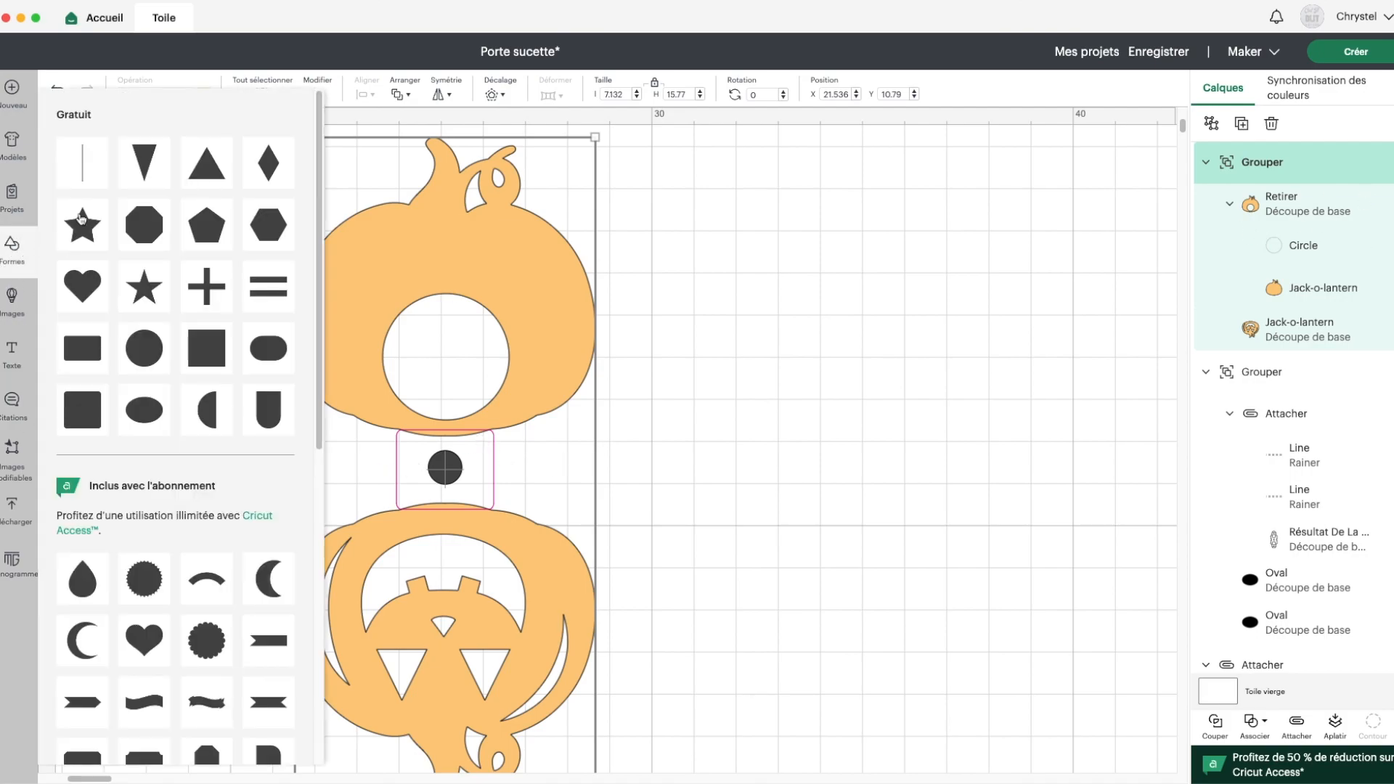
left_click(74, 167)
left_click(1241, 248)
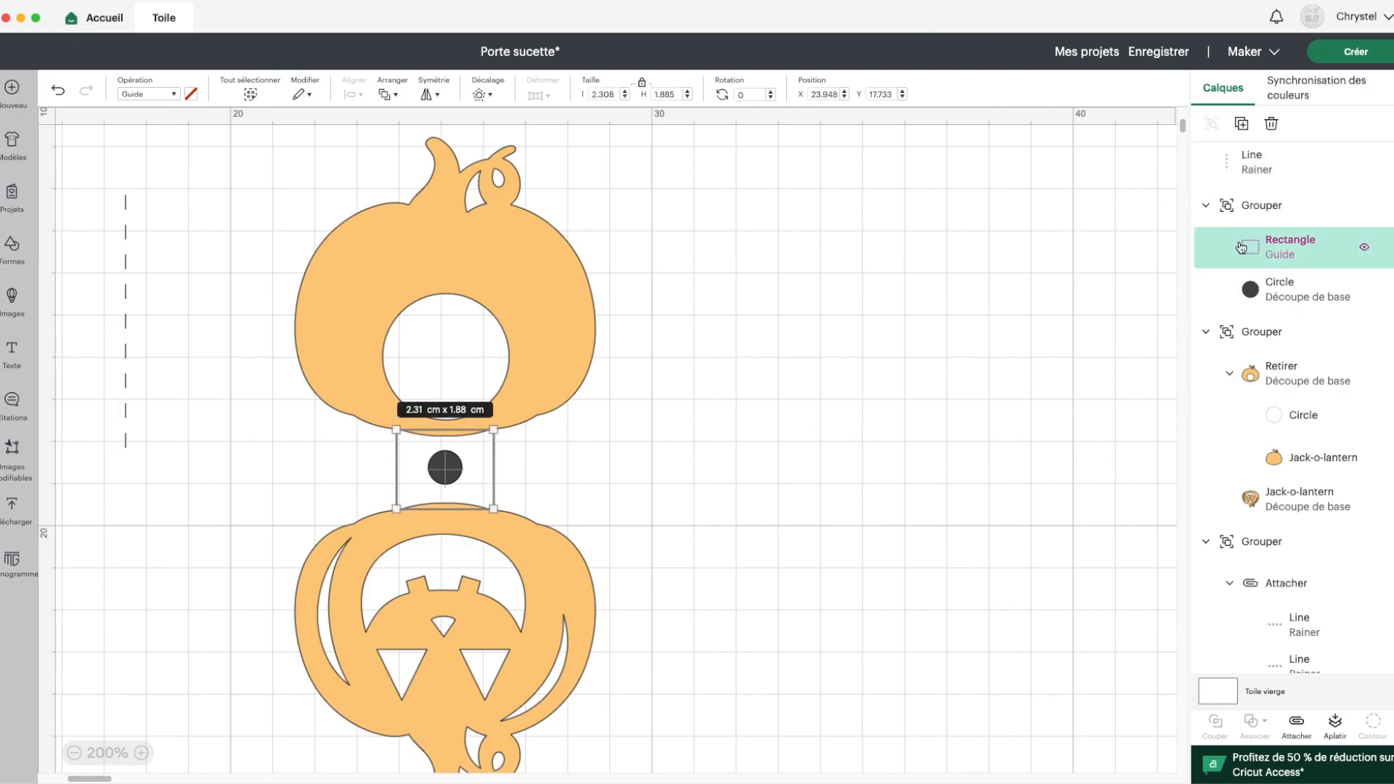
left_click(127, 236)
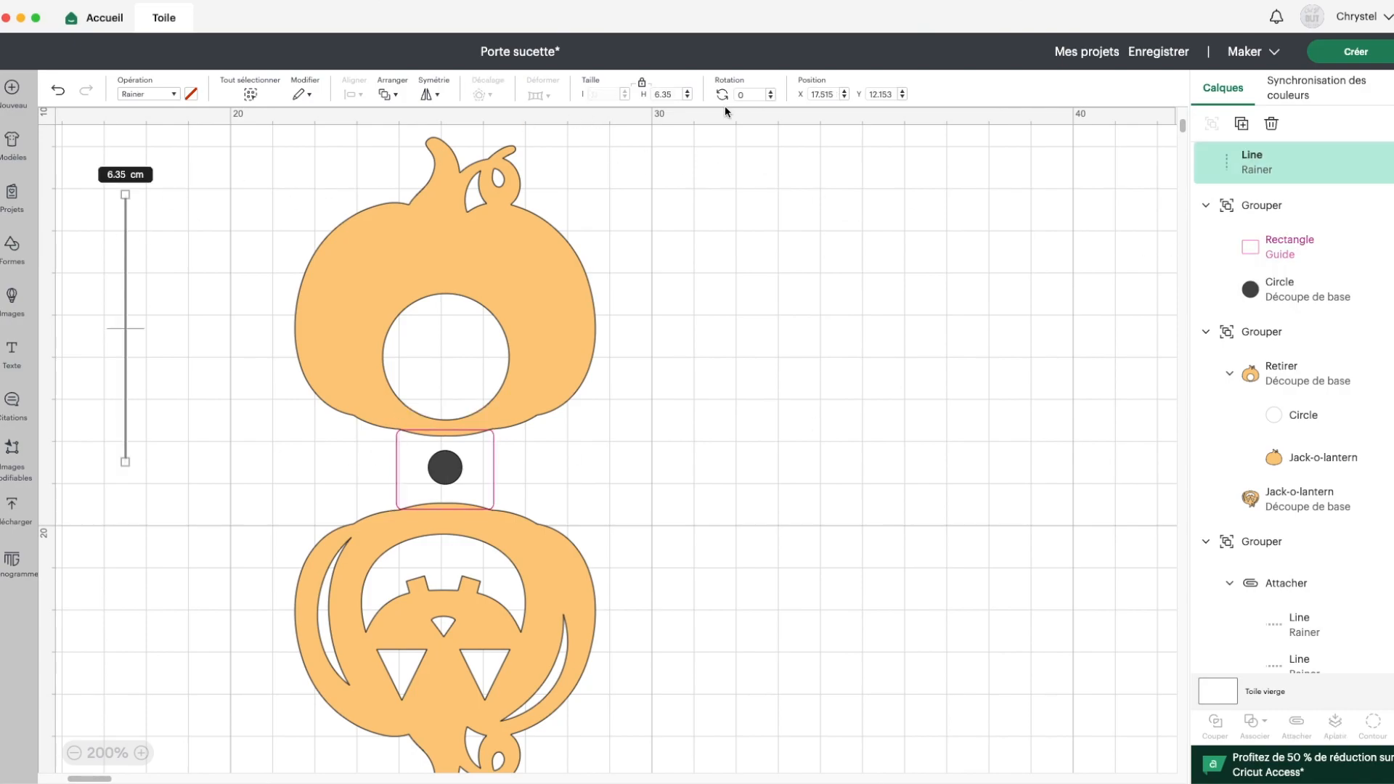
left_click(675, 95)
type("2.3")
key("Return")
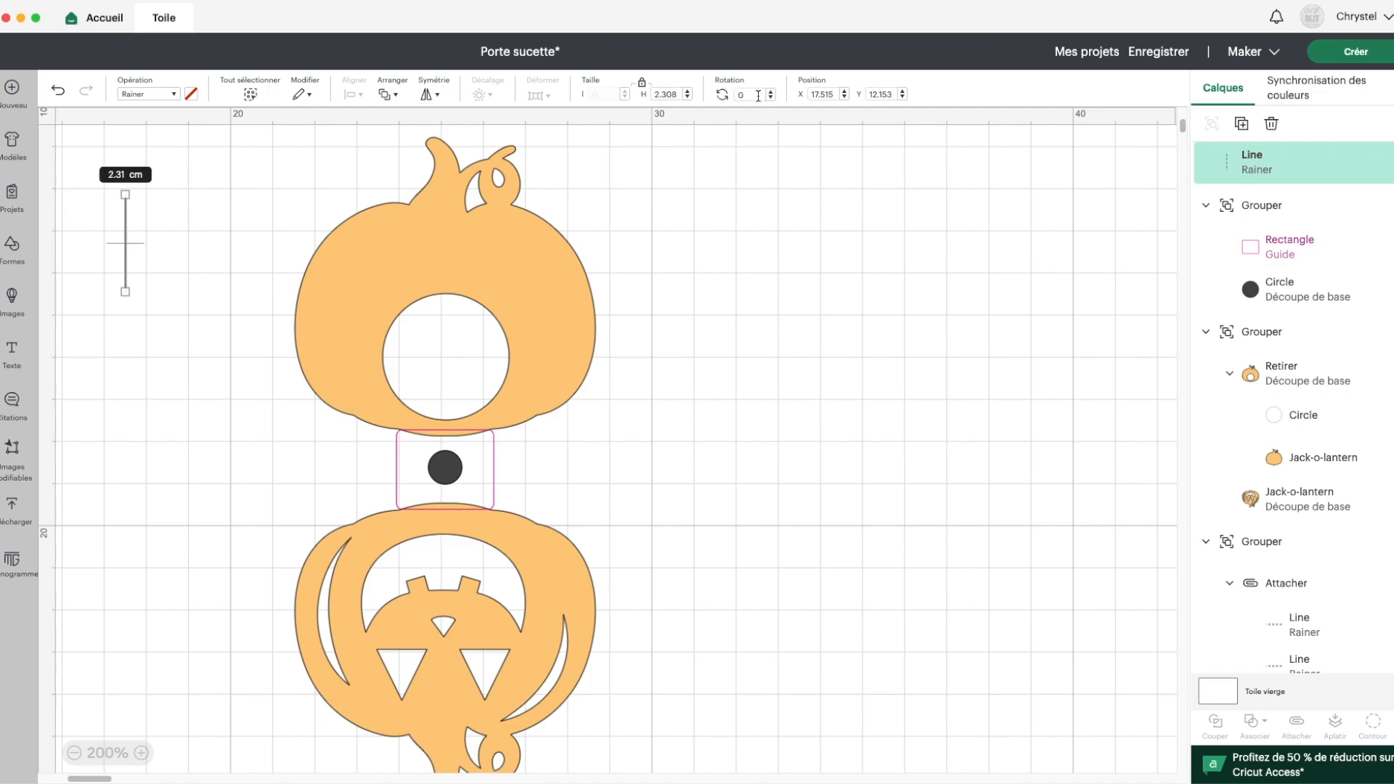
left_click(735, 95)
key("Return")
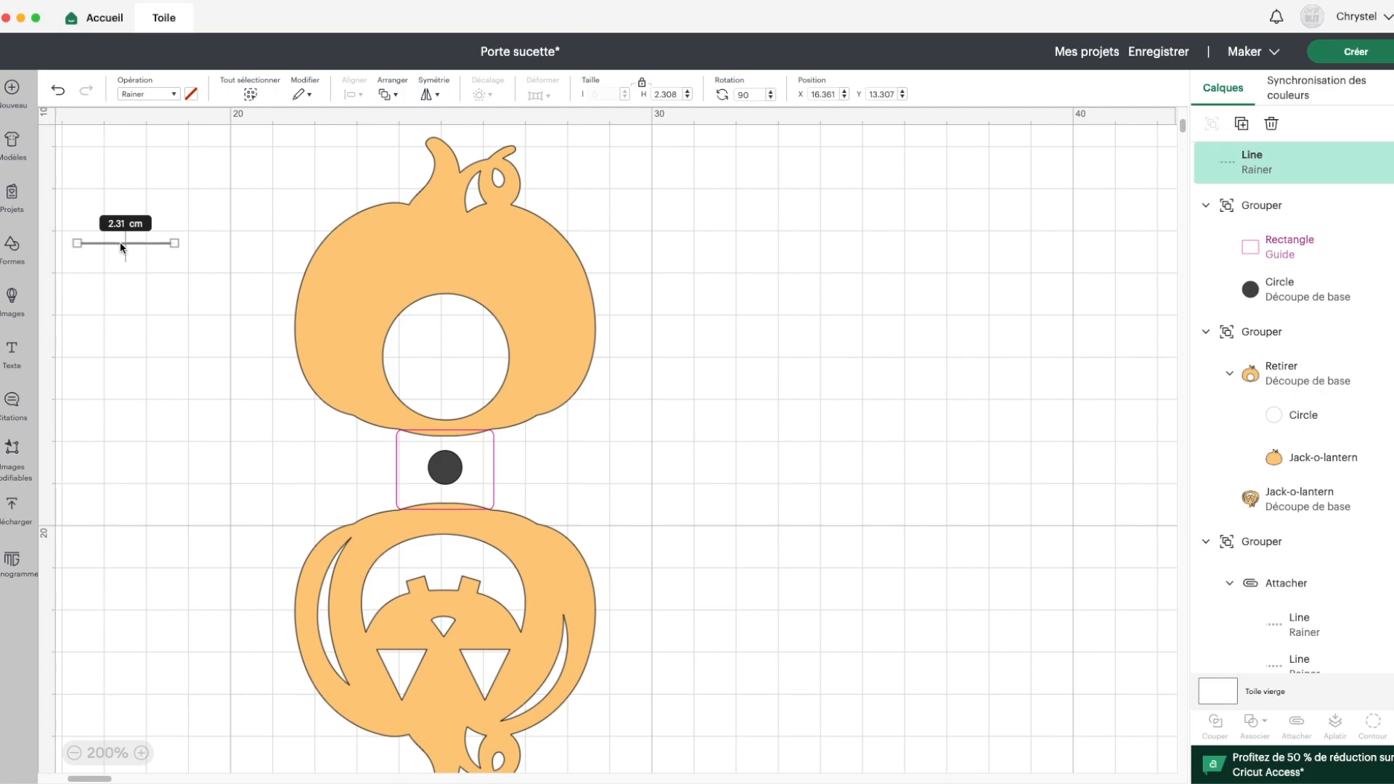
Move the score line onto the guide rectangle and align it with the rectangle's right and top edges
left_click_drag(120, 242, 434, 448)
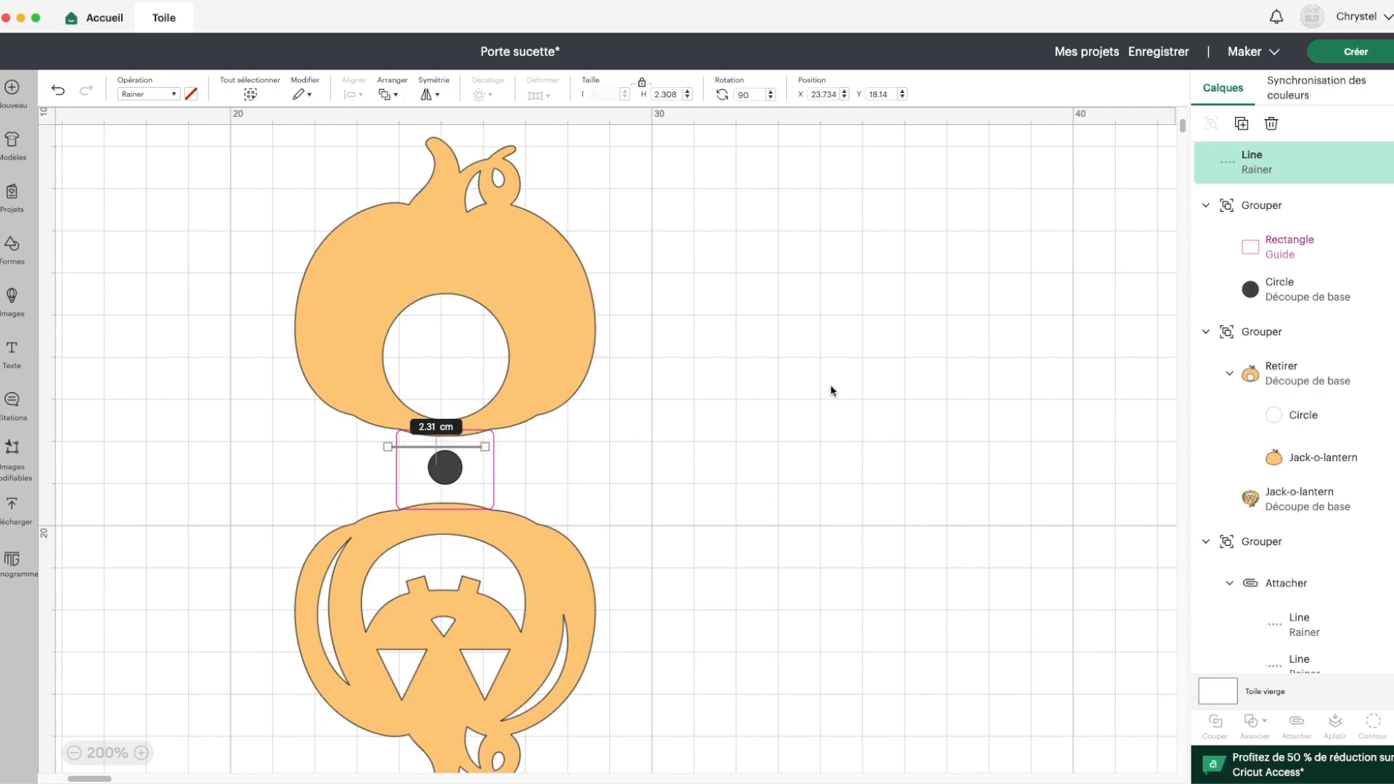
left_click(1322, 247, "shift")
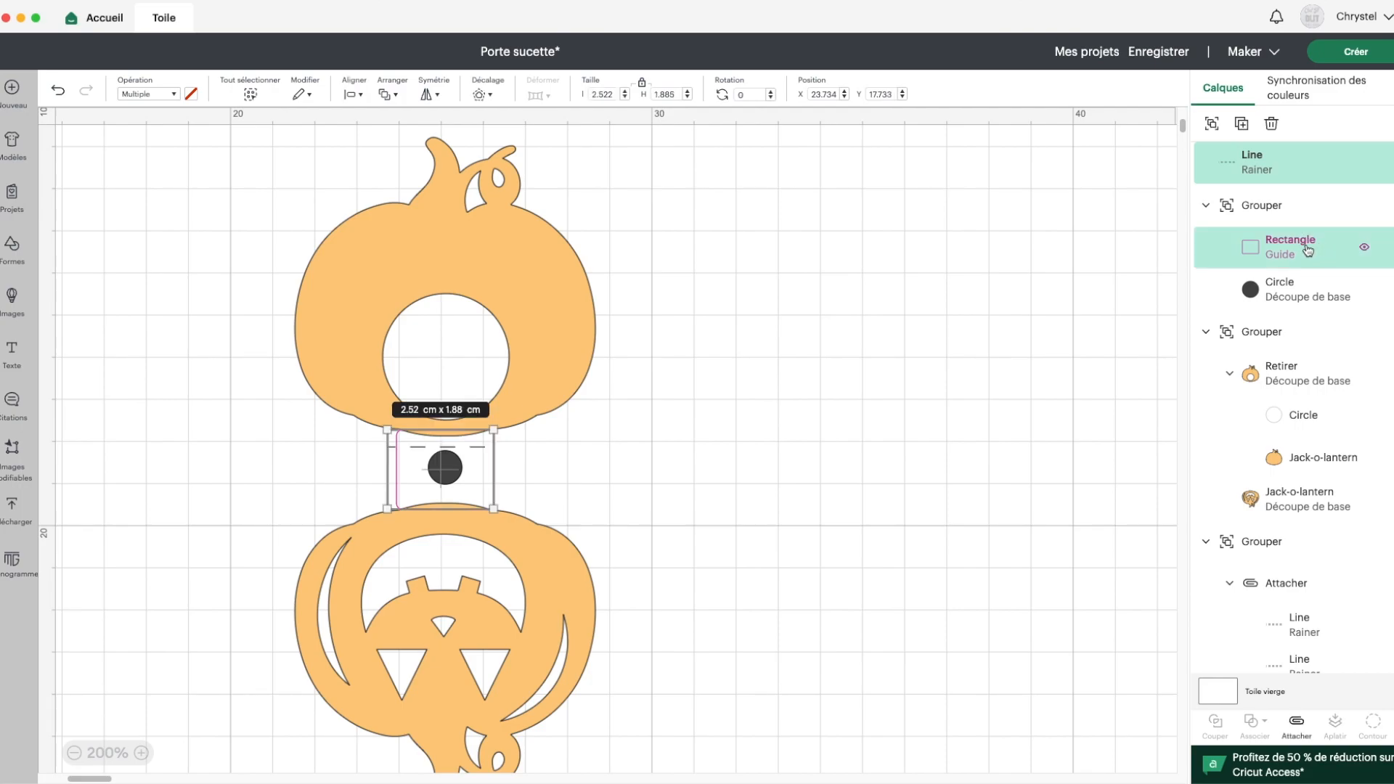
left_click(353, 95)
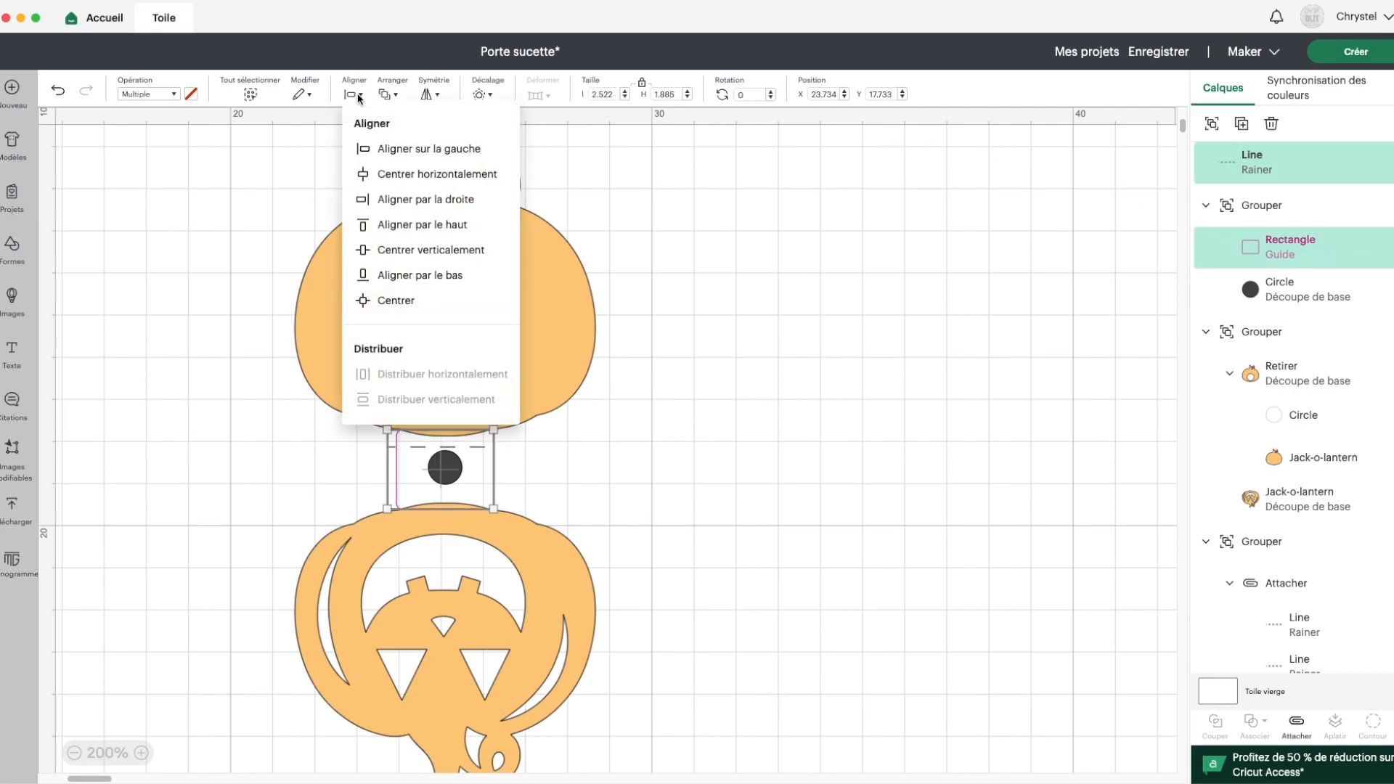
left_click(436, 199)
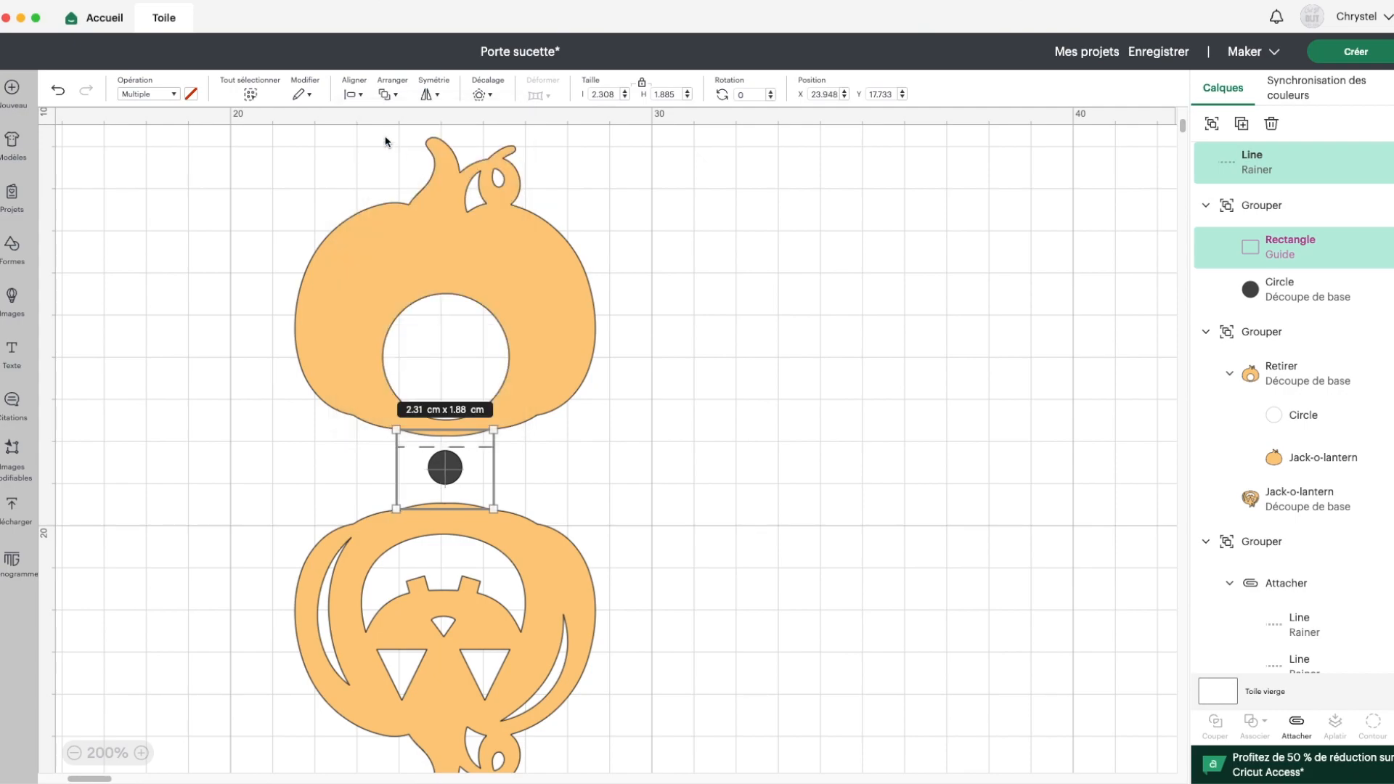
left_click(357, 96)
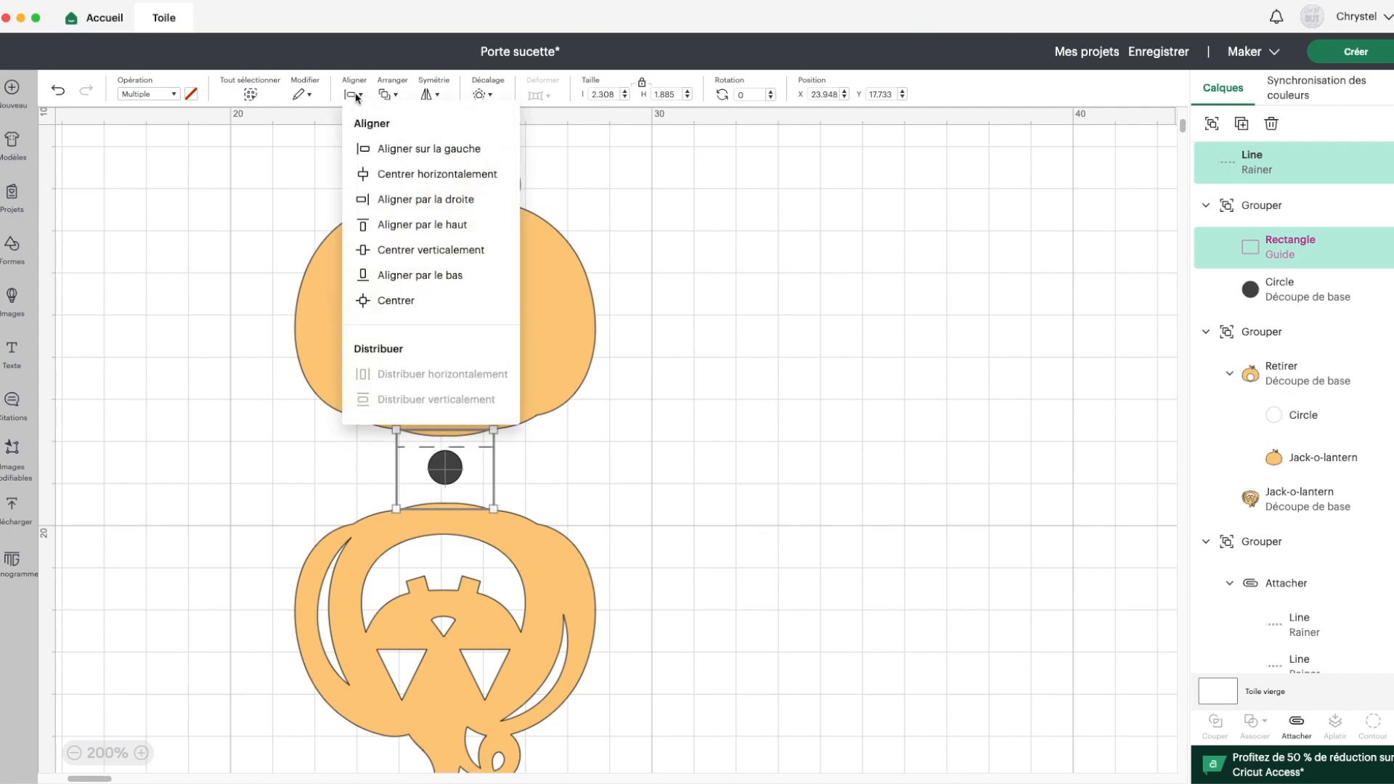
left_click(387, 224)
Duplicate the score line and align the copy with the guide rectangle's right and bottom edges
left_click(1276, 177)
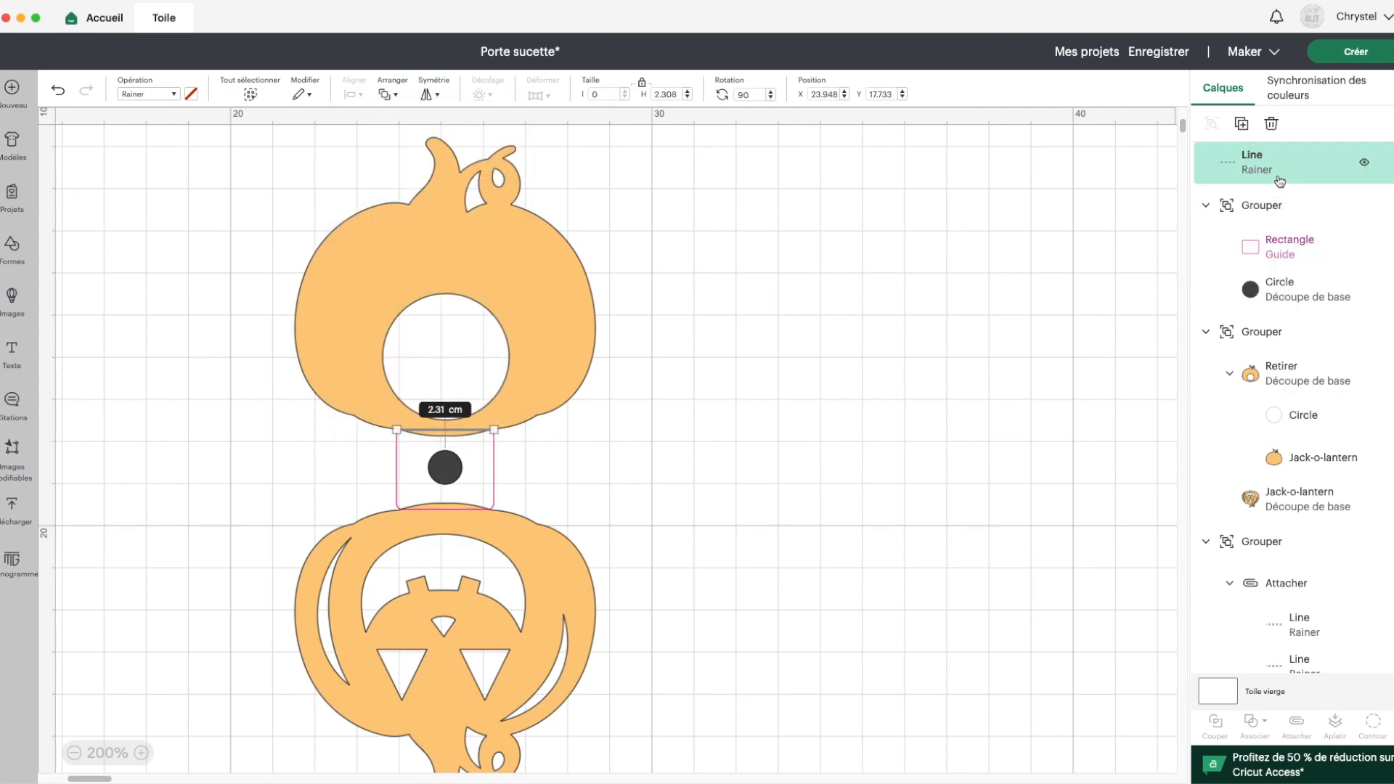
left_click(1242, 123)
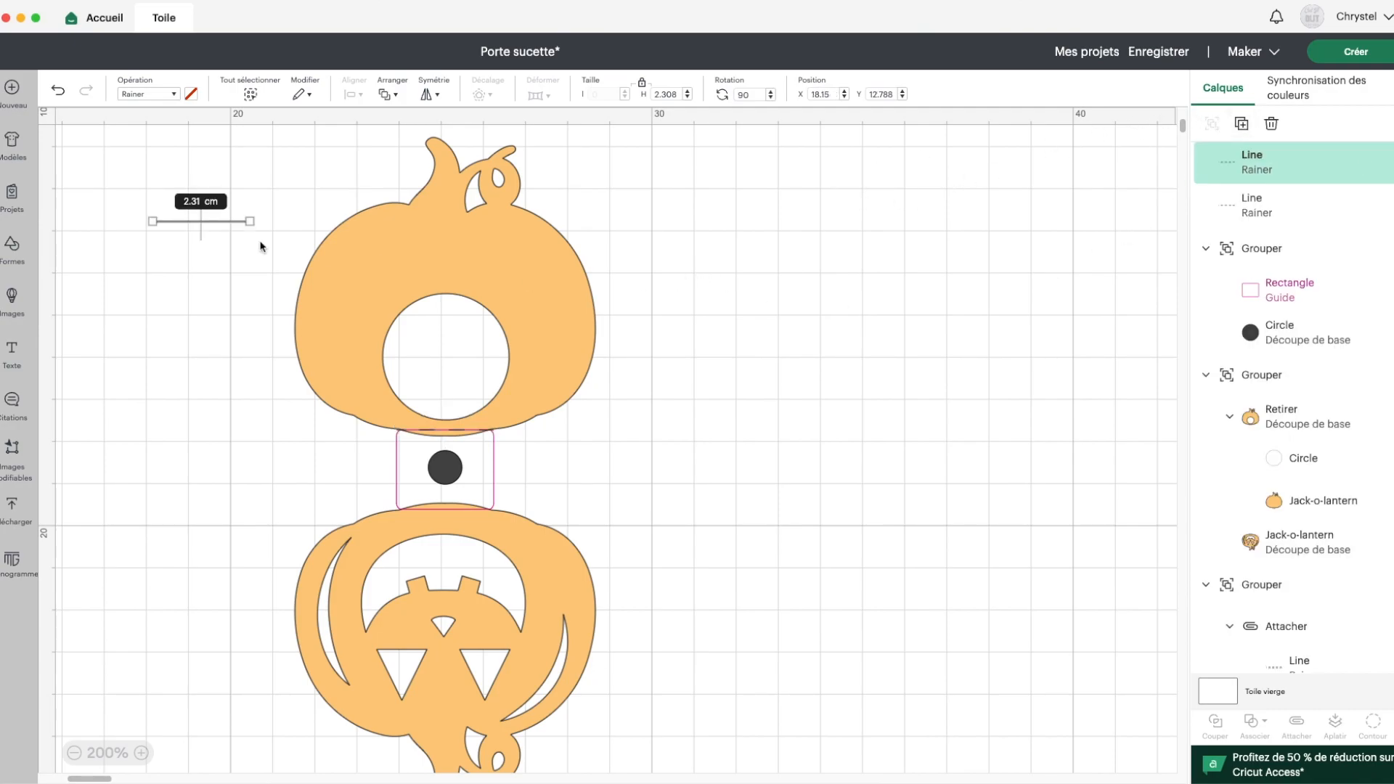
left_click_drag(185, 220, 415, 498)
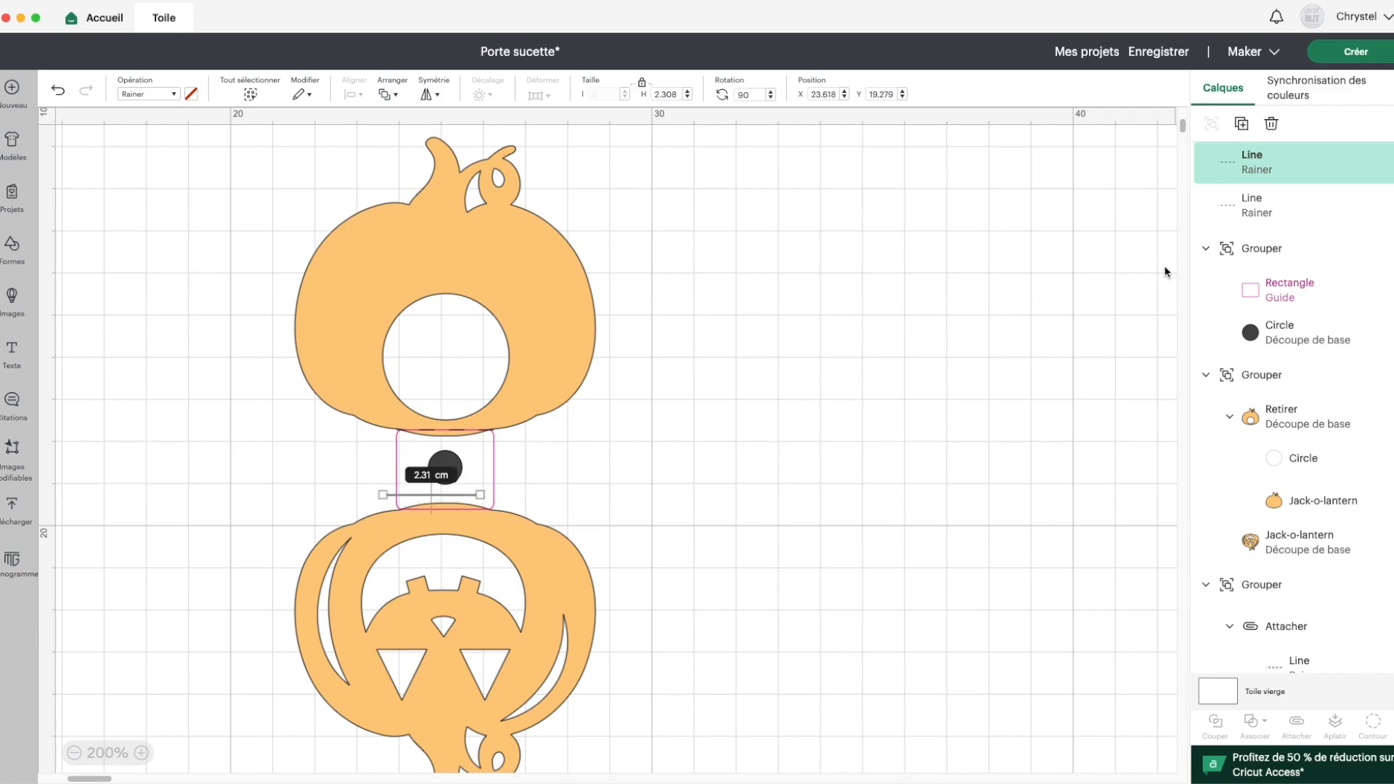
left_click(1268, 292, "shift")
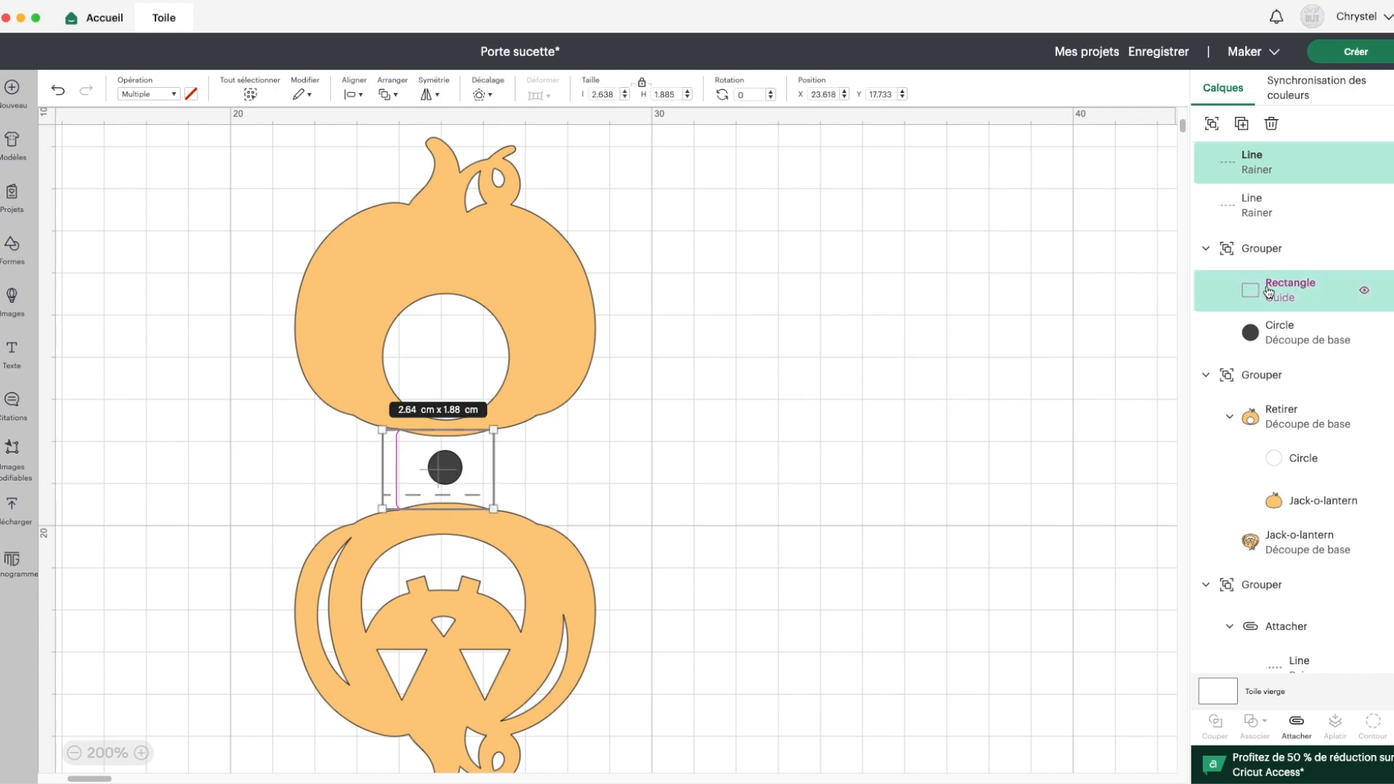
left_click(353, 93)
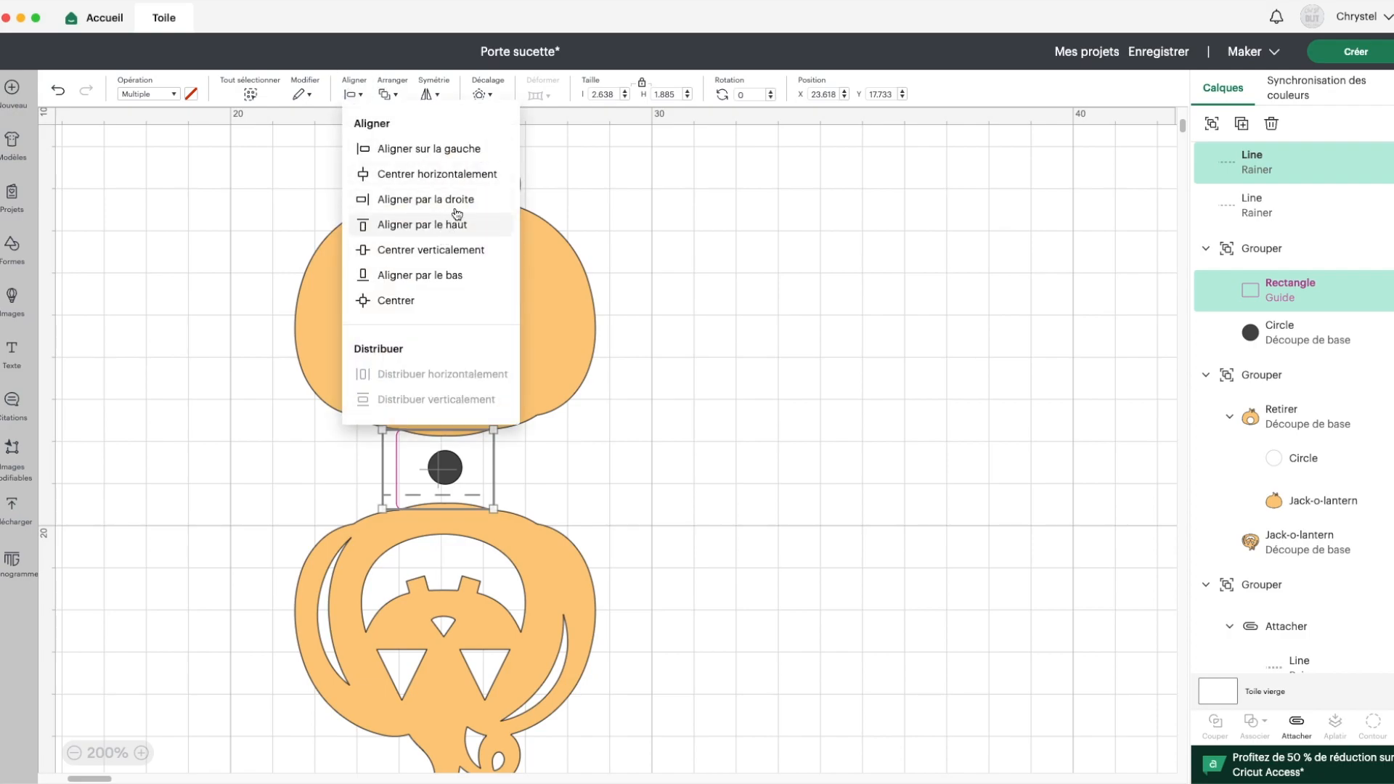
left_click(428, 199)
left_click(352, 93)
left_click(405, 279)
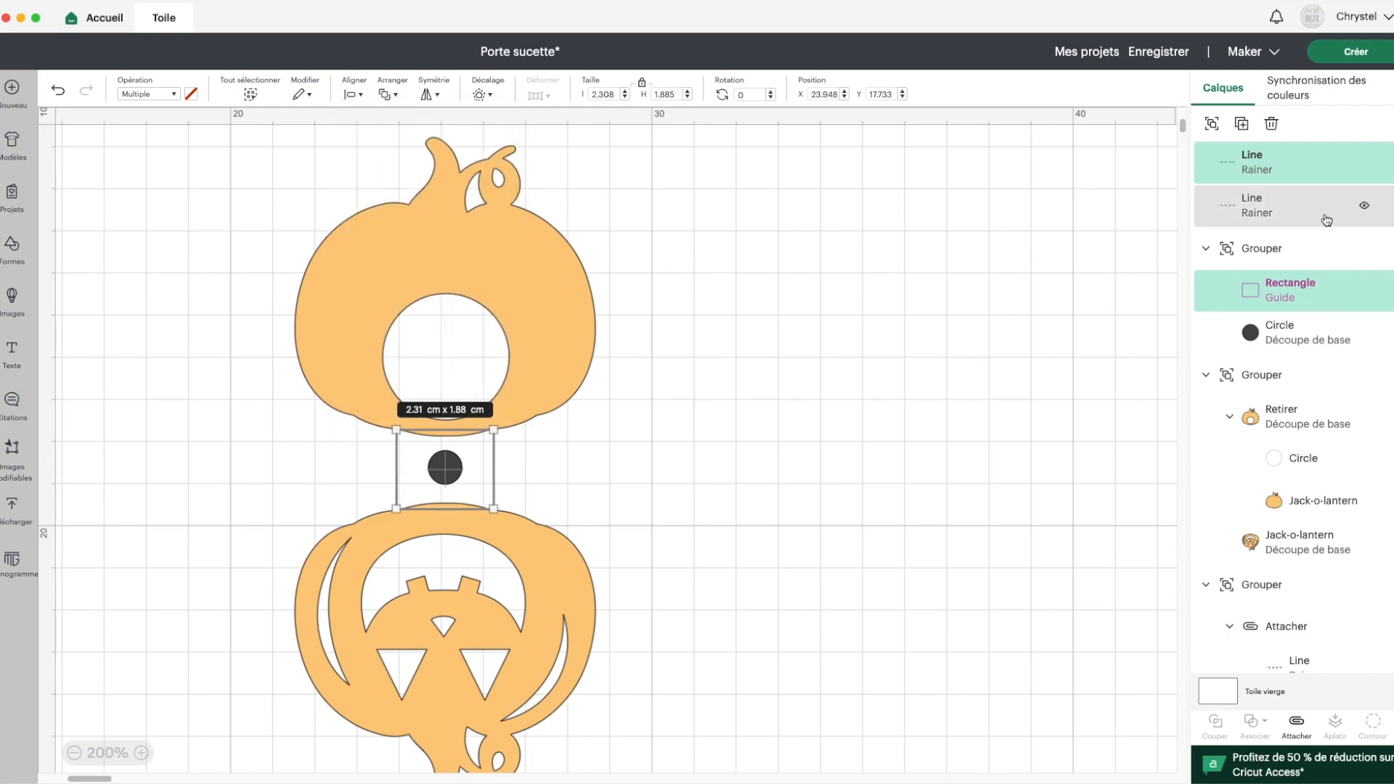
Hide both score lines on the bridge rectangle
left_click(1357, 209)
left_click(1364, 205)
left_click(1365, 163)
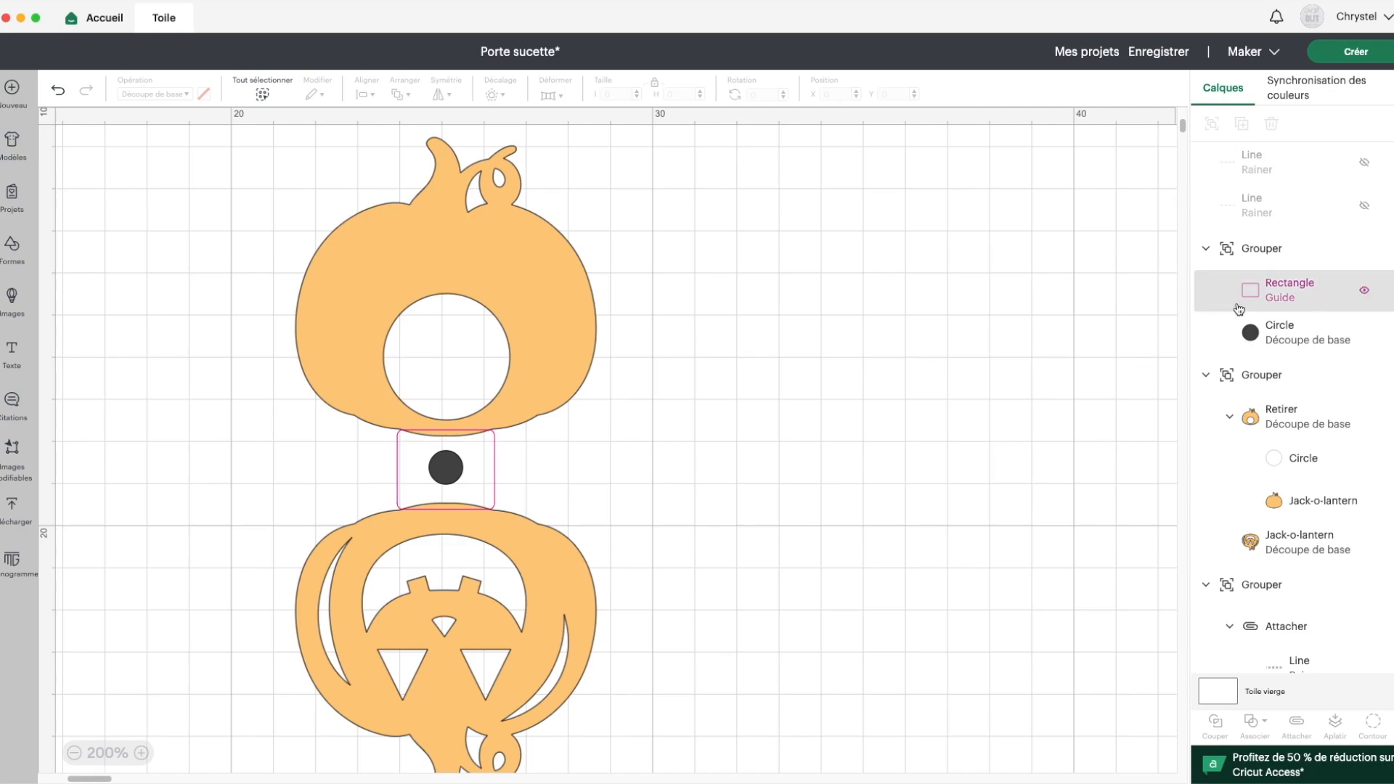
Change the bridge rectangle's operation from Guide to basic cut (Basique)
left_click(1239, 310)
left_click(156, 97)
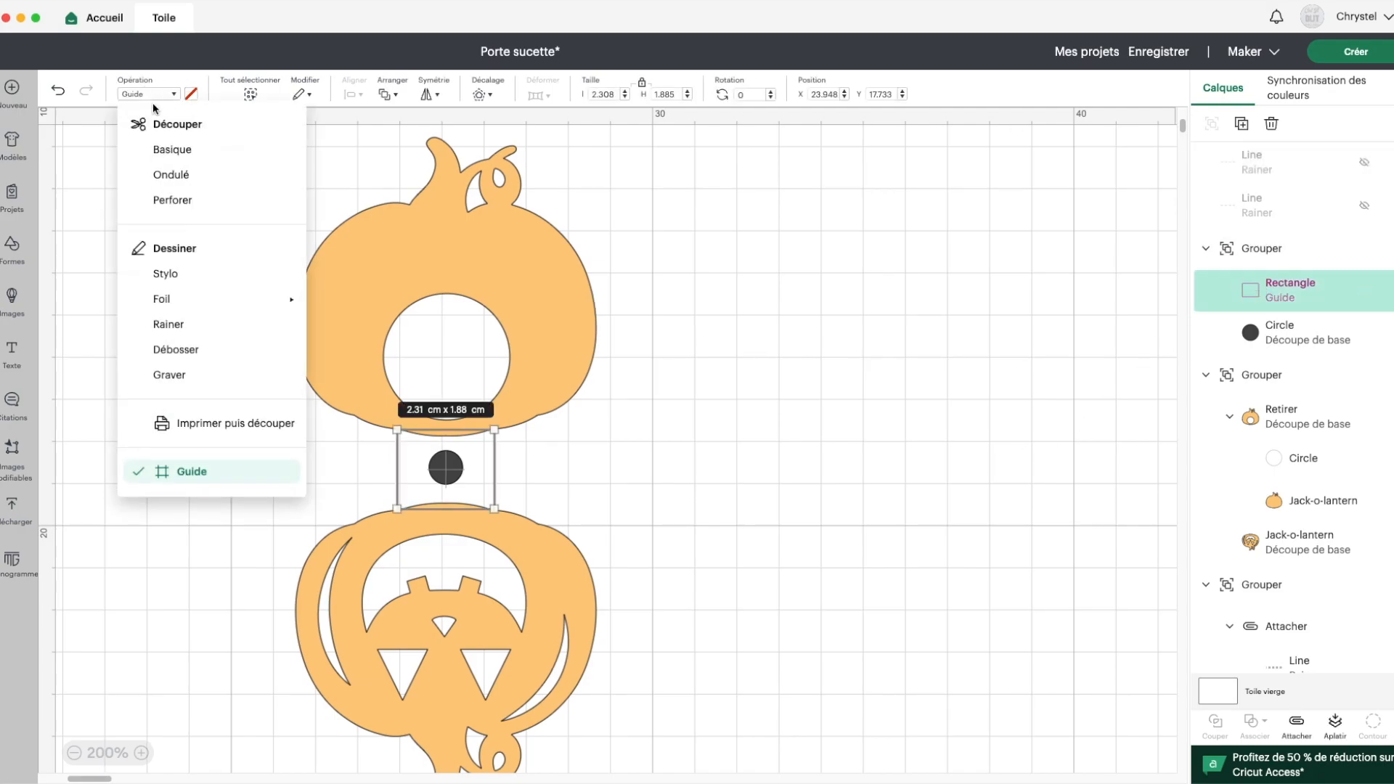
left_click(173, 150)
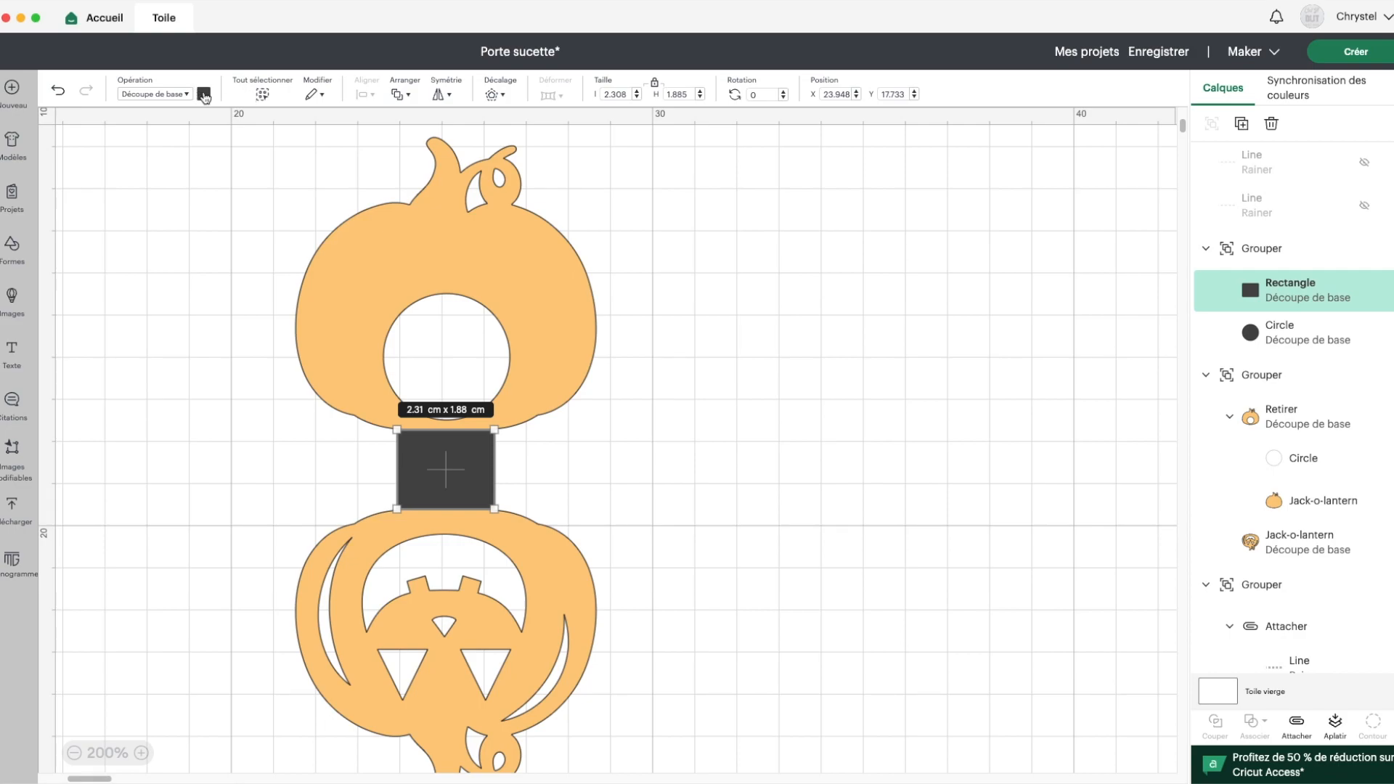
Ungroup the bridge rectangle and small circle, and place the circle above the rectangle in the layer order
left_click(1225, 249)
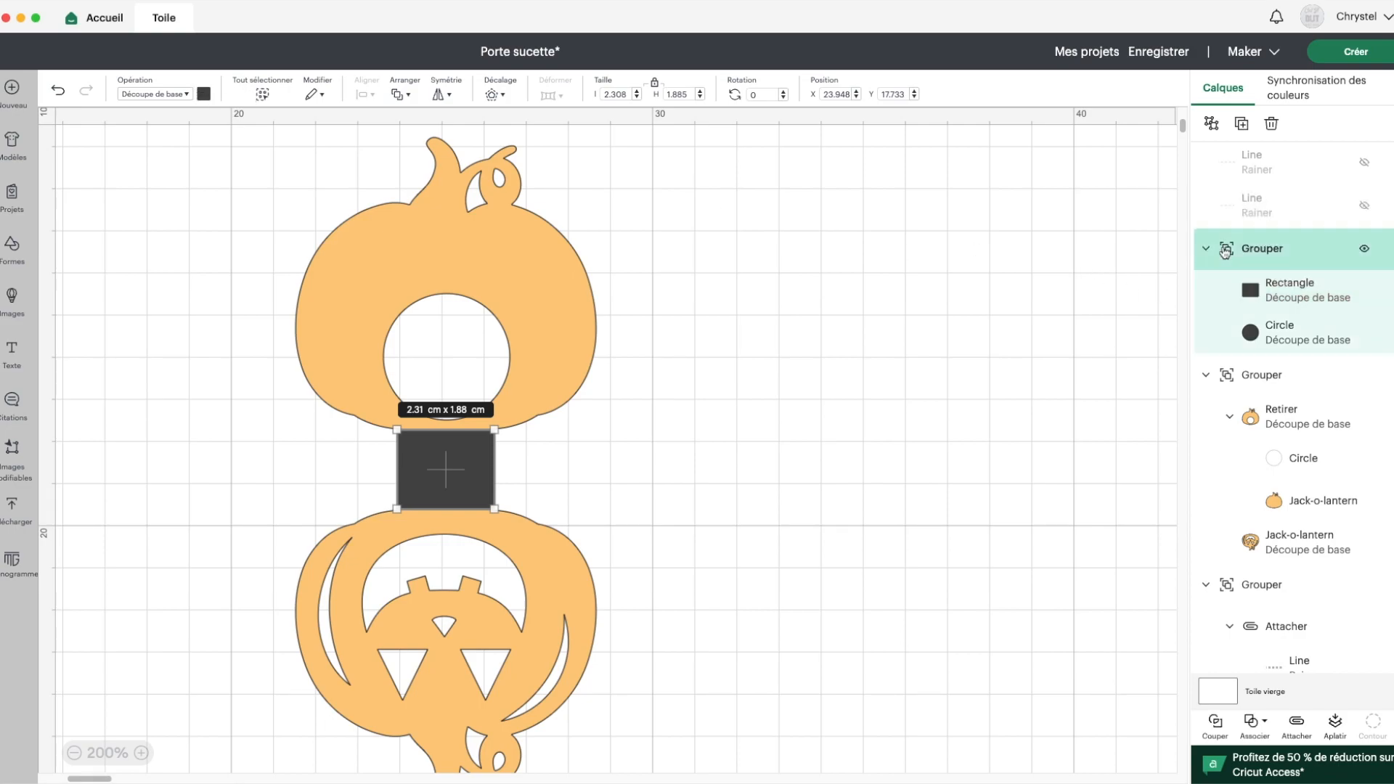
left_click(1211, 123)
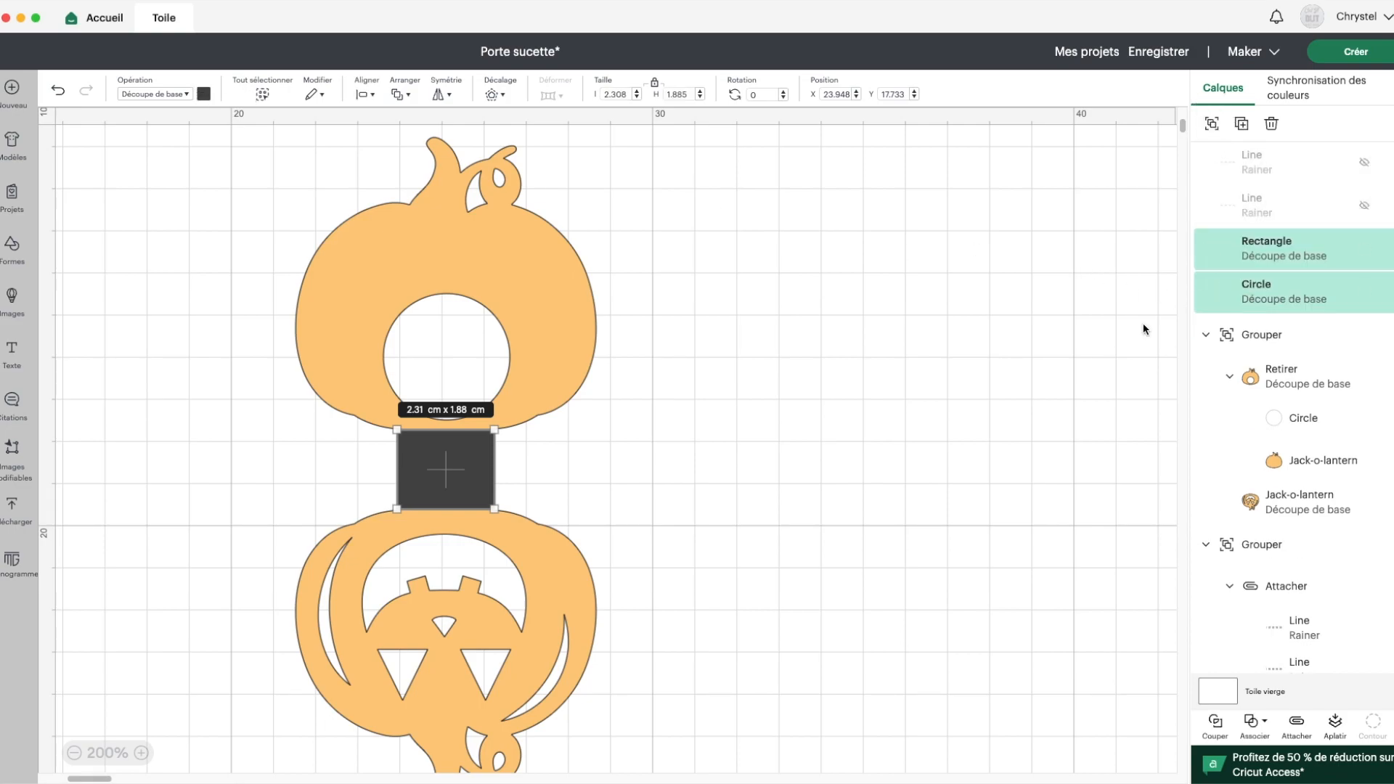
left_click(1245, 290)
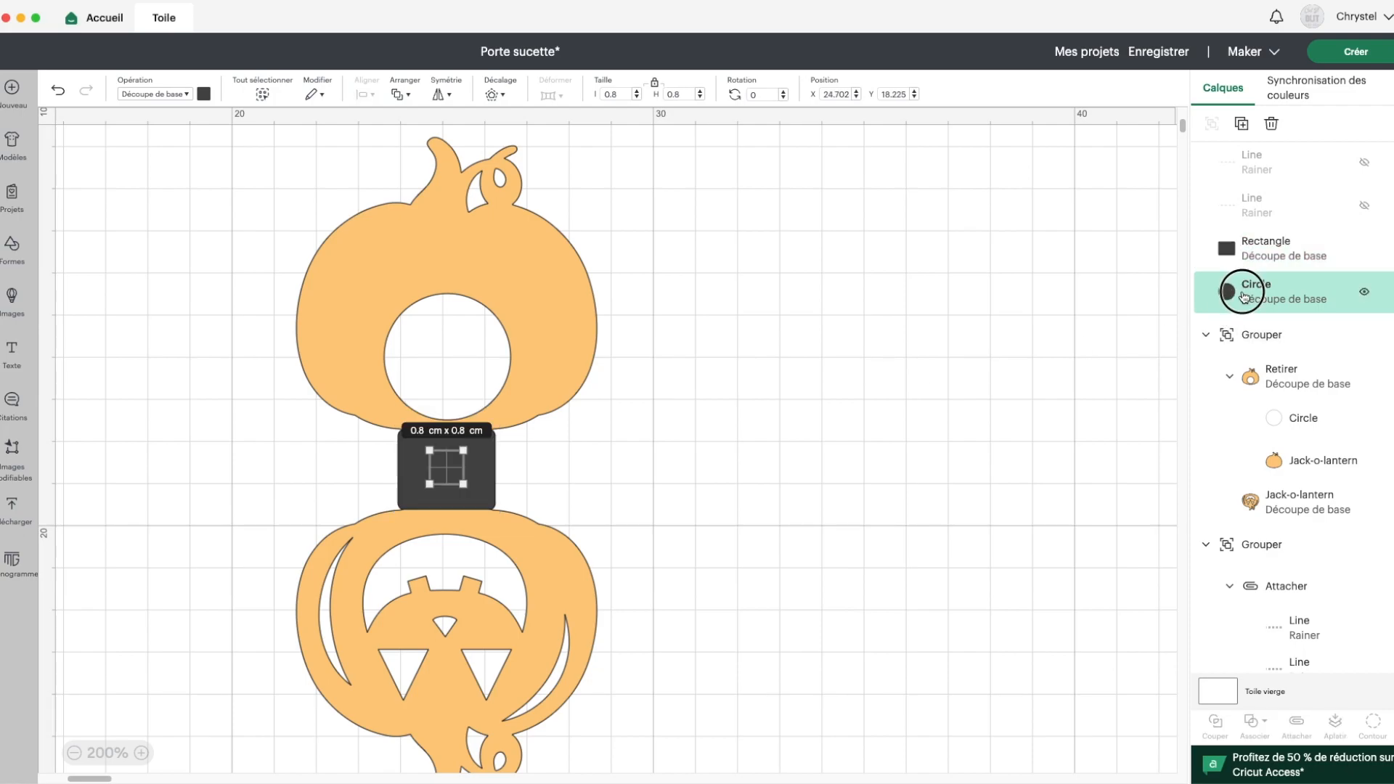
left_click_drag(1245, 291, 1238, 247)
key("super+z")
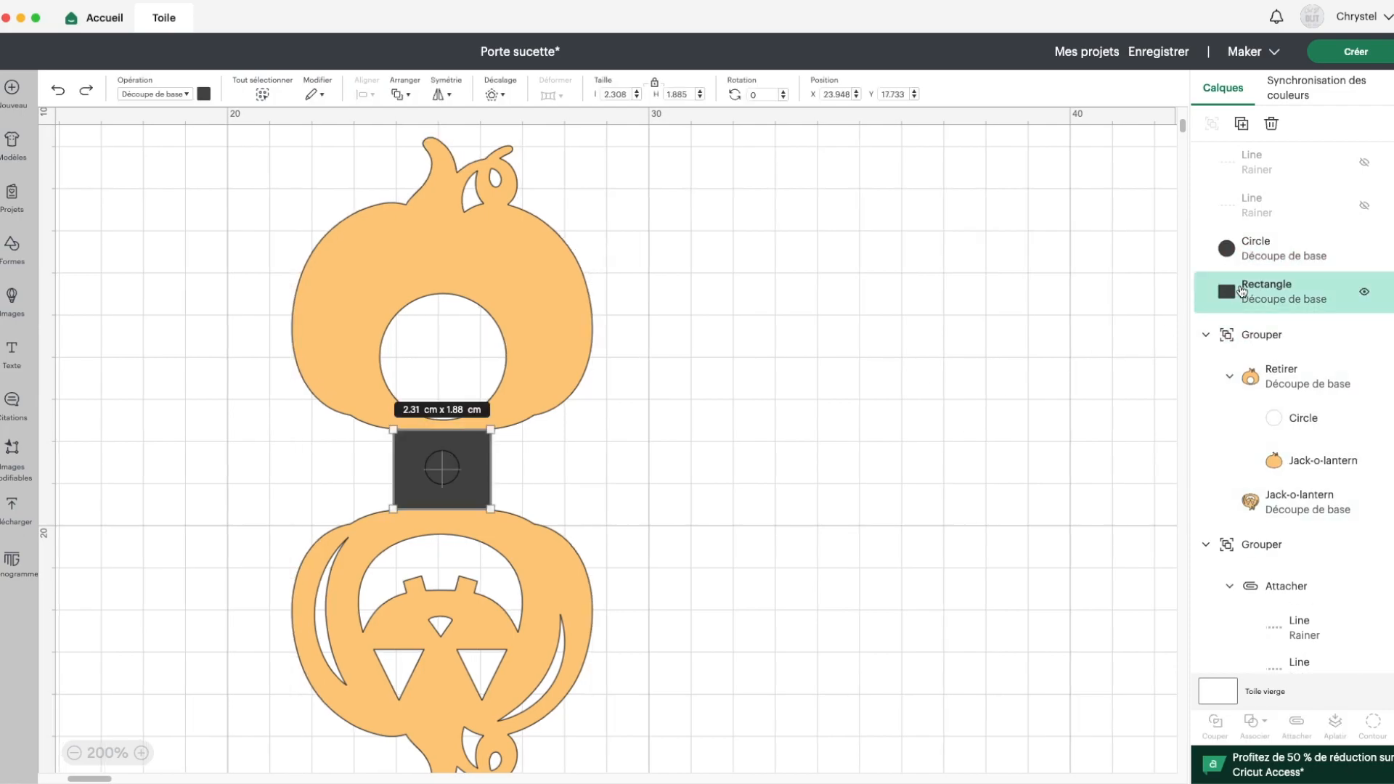
Subtract the small circle from the bridge rectangle with Retirer to make the stick hole
left_click(1245, 252)
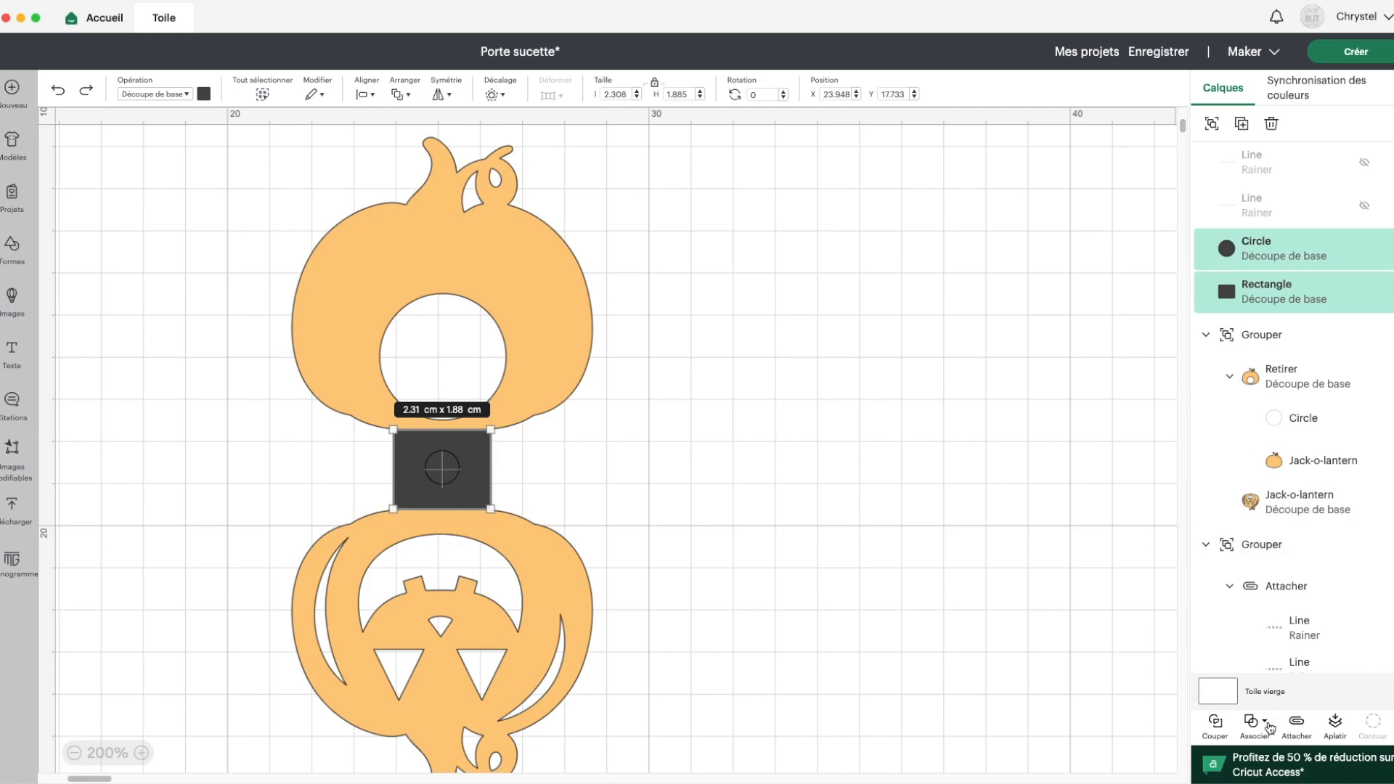
left_click(1251, 723)
left_click(1267, 637)
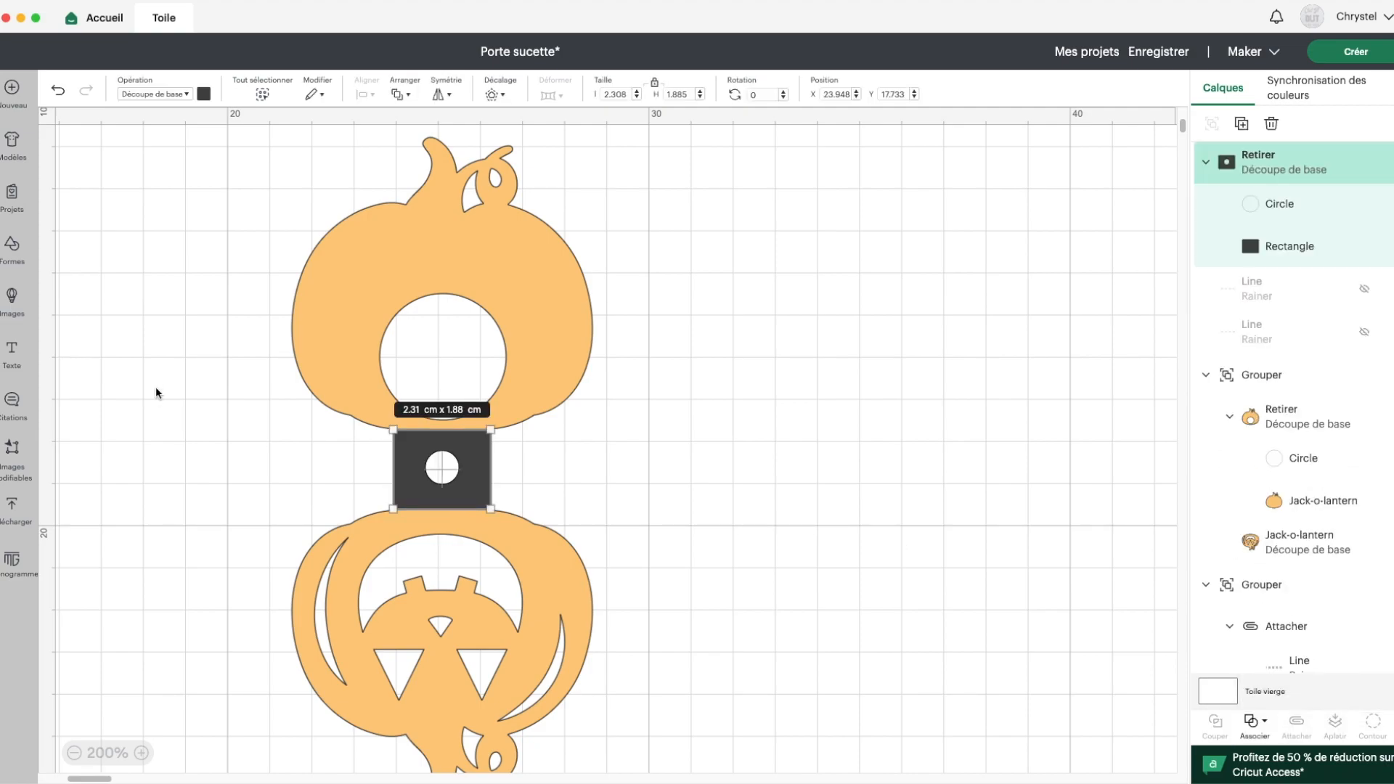
Weld the bridge rectangle and the two pumpkins into one shape with Souder
left_click_drag(165, 318, 634, 666)
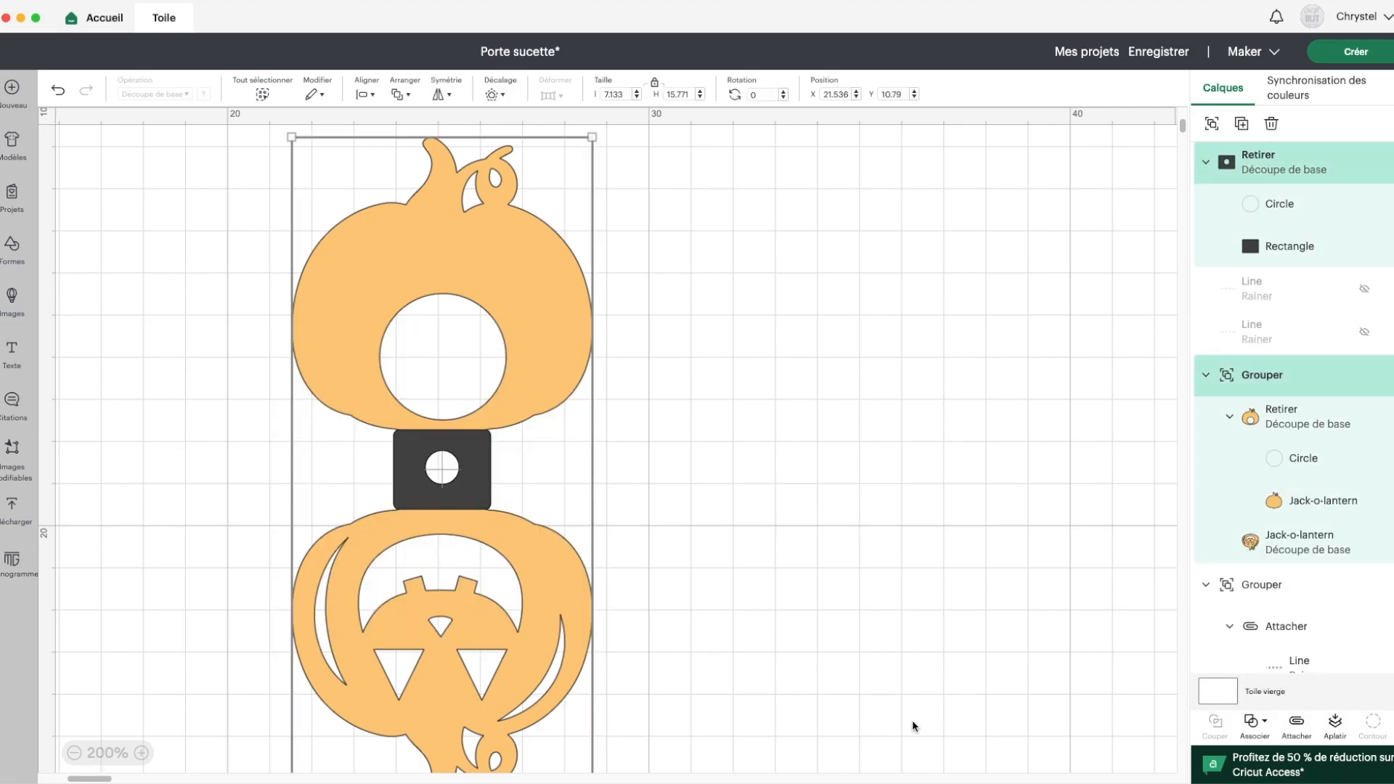
left_click(1258, 726)
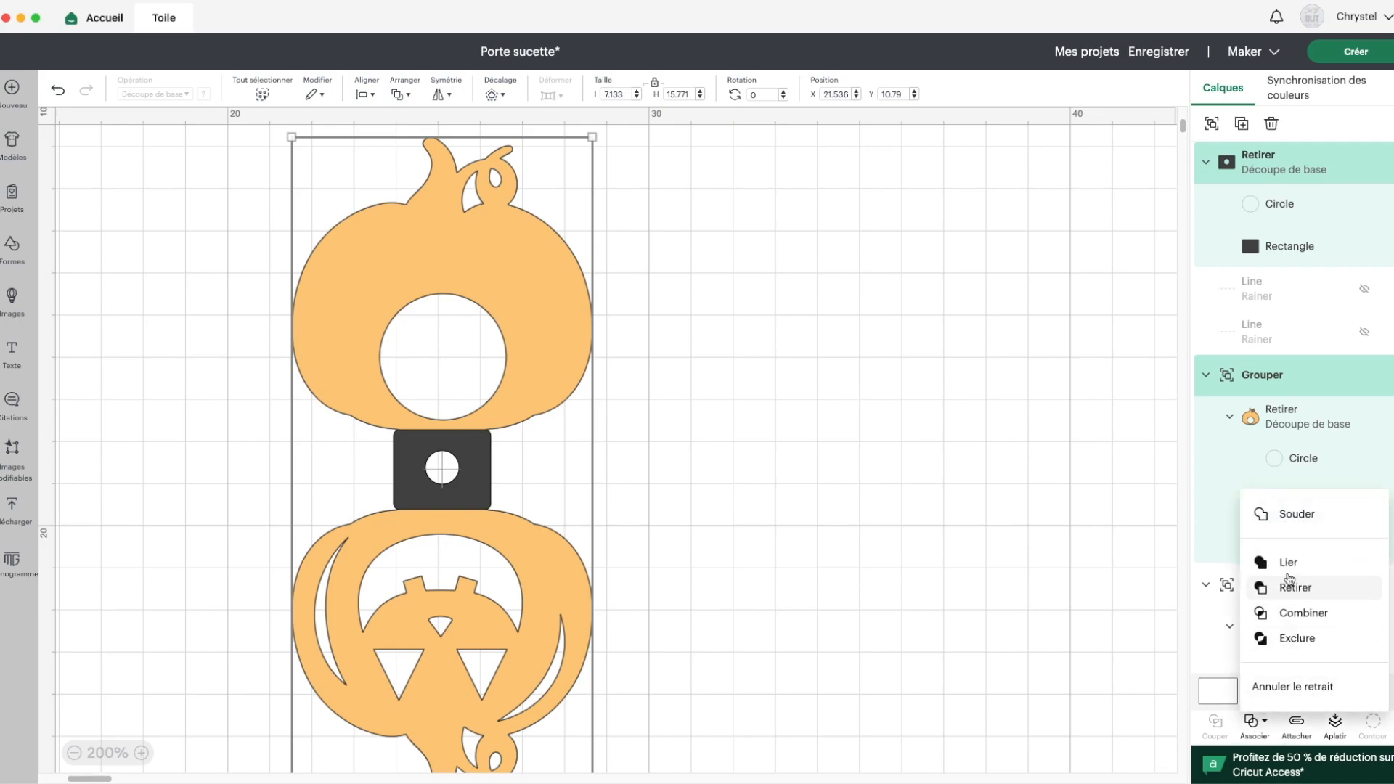
left_click(1283, 522)
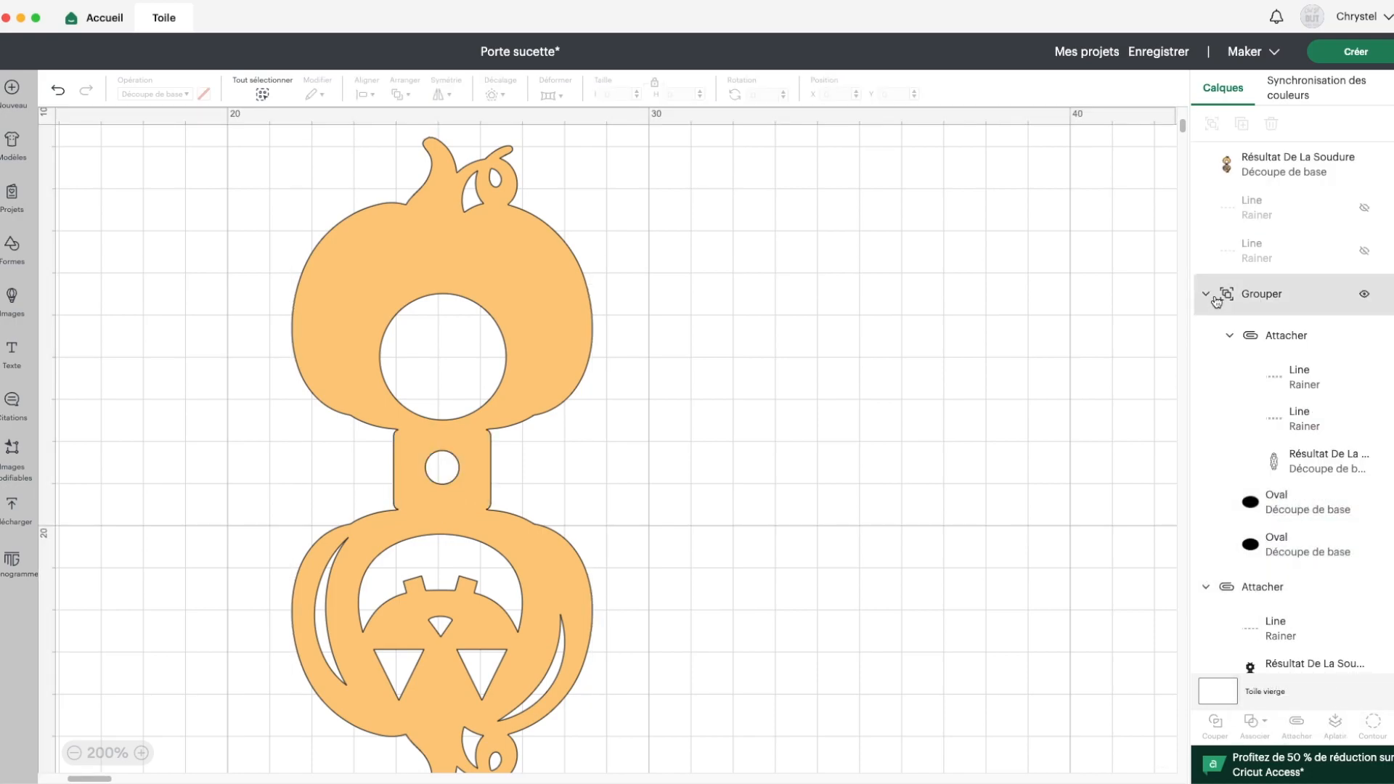
Show both hidden score lines and send the welded pumpkin shape backward until it sits beneath them in the layer order
left_click(1365, 207)
left_click(1365, 251)
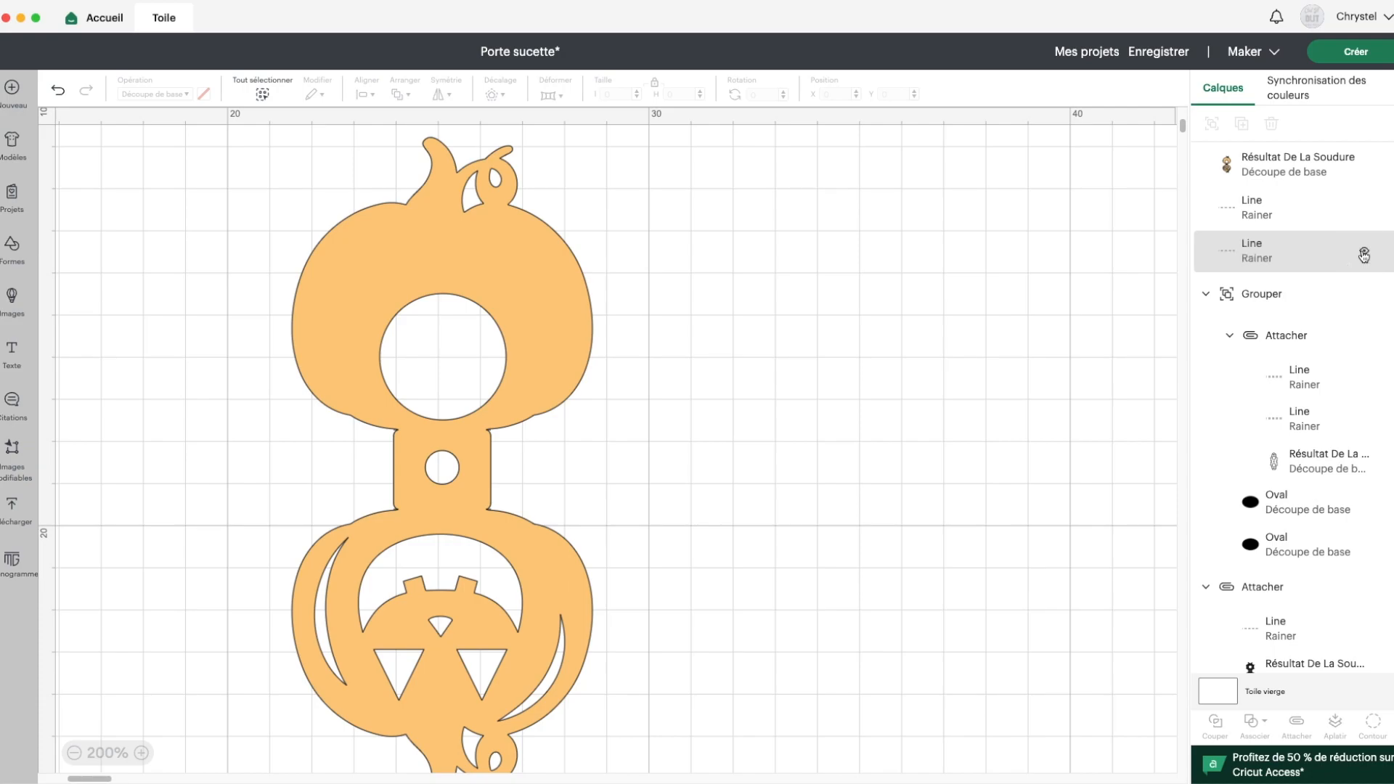
left_click(361, 240)
left_click(399, 94)
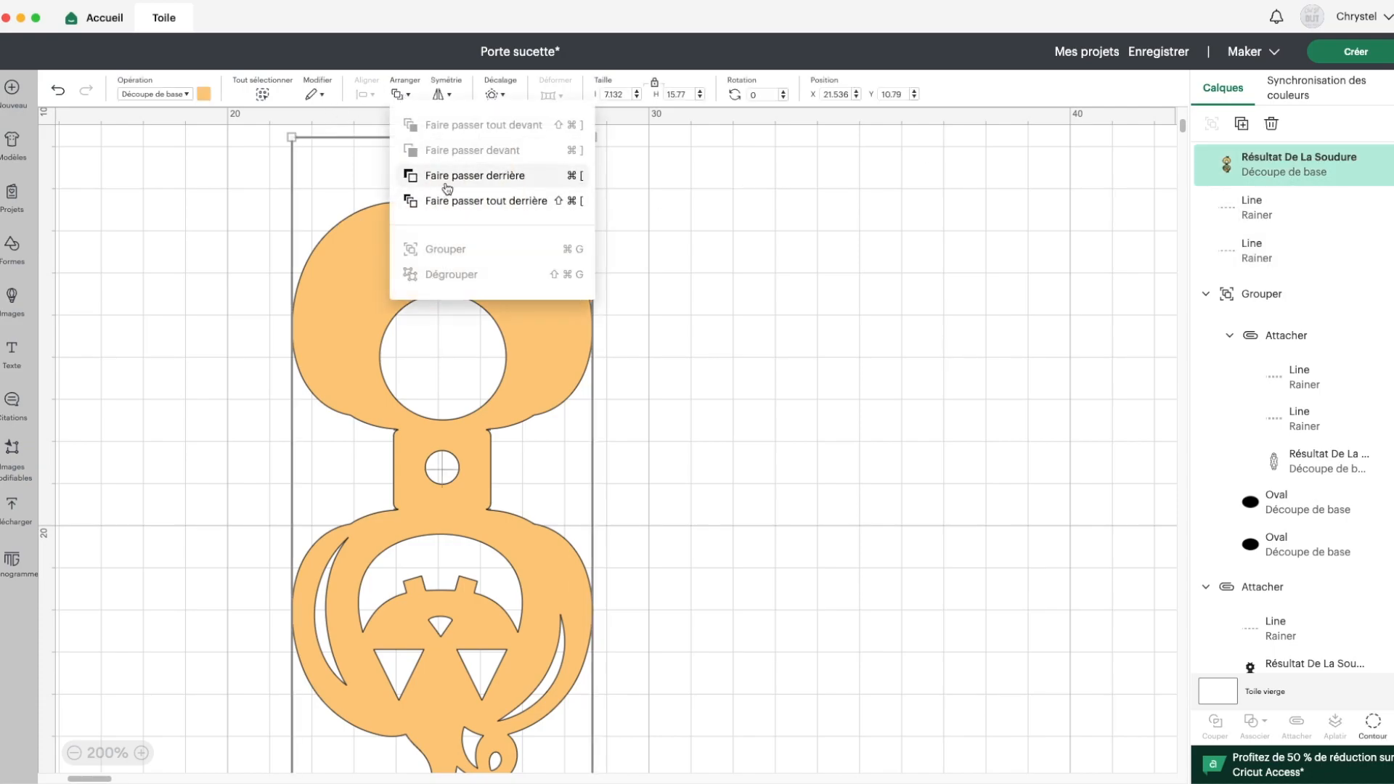
left_click(424, 175)
left_click(394, 95)
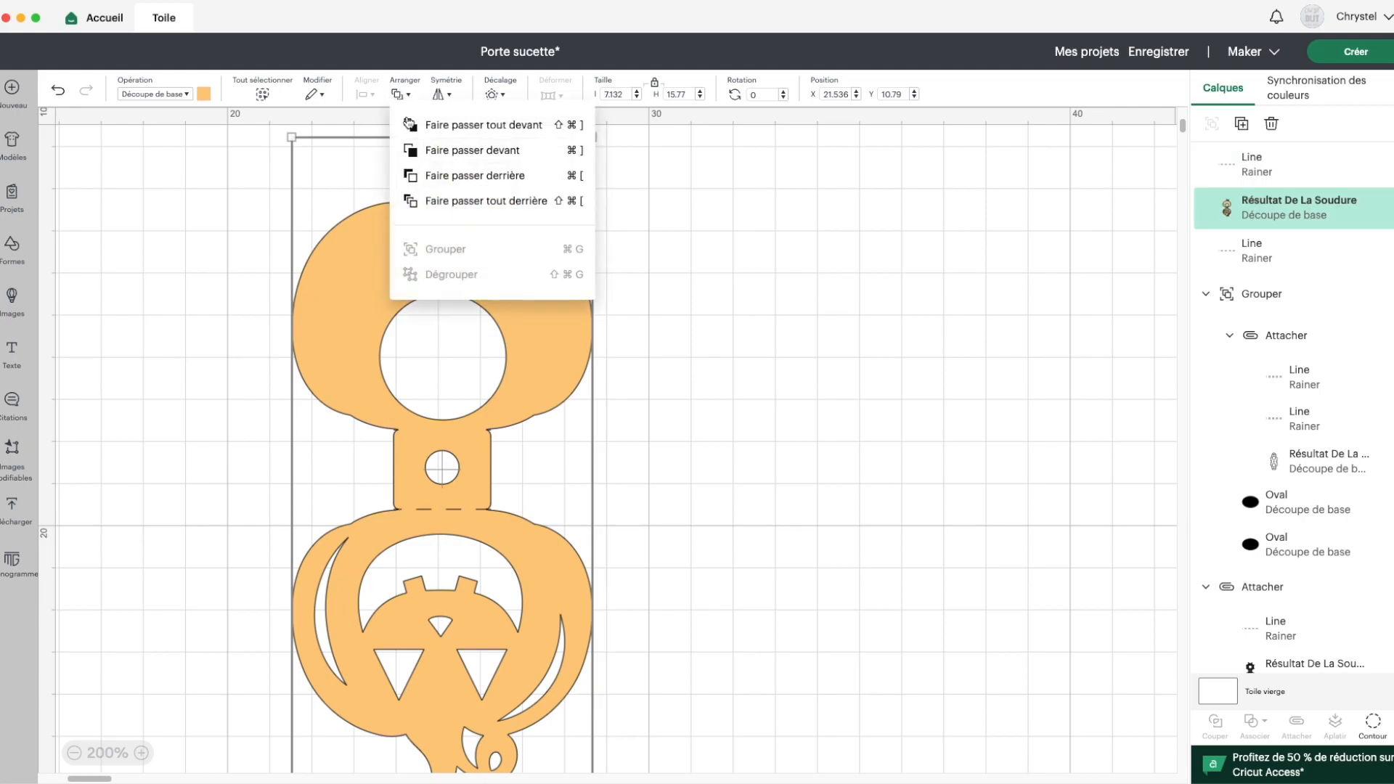
left_click(418, 176)
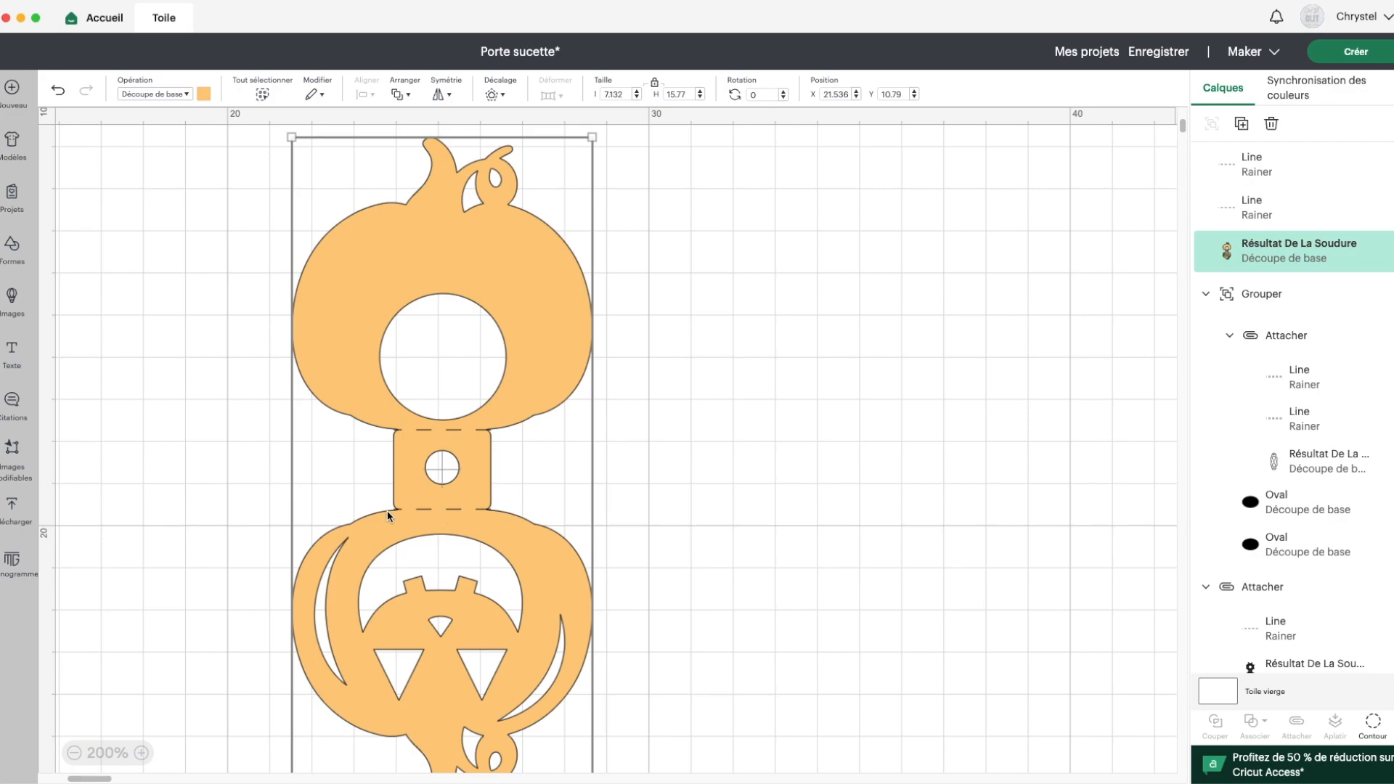
Attach the two score lines to the welded pumpkin shape
left_click_drag(184, 303, 751, 678)
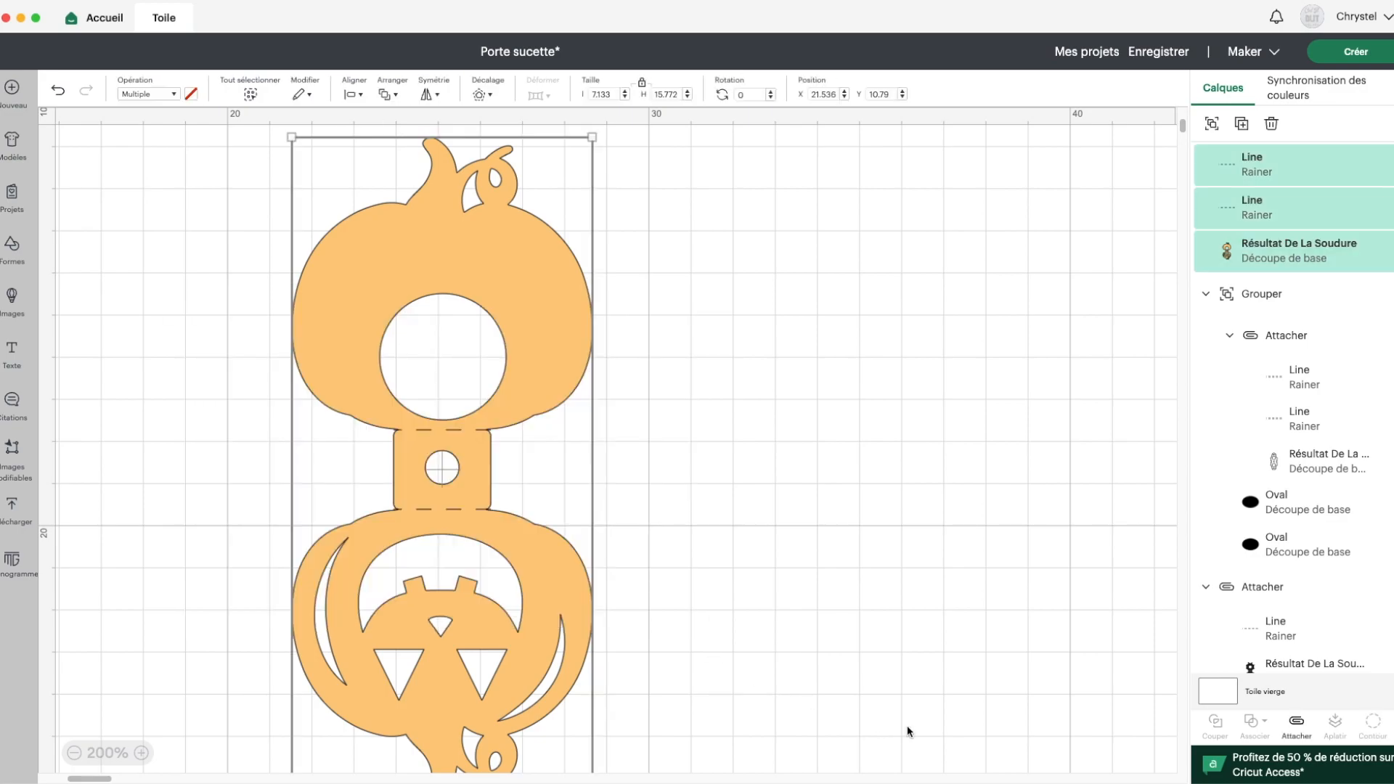
left_click(1298, 725)
Move the pumpkin holder beside the ghost holder, and shift the three holders together away from the canvas corner
left_click(99, 757)
scroll(182, 543, "up", 1)
scroll(181, 543, "left", 1)
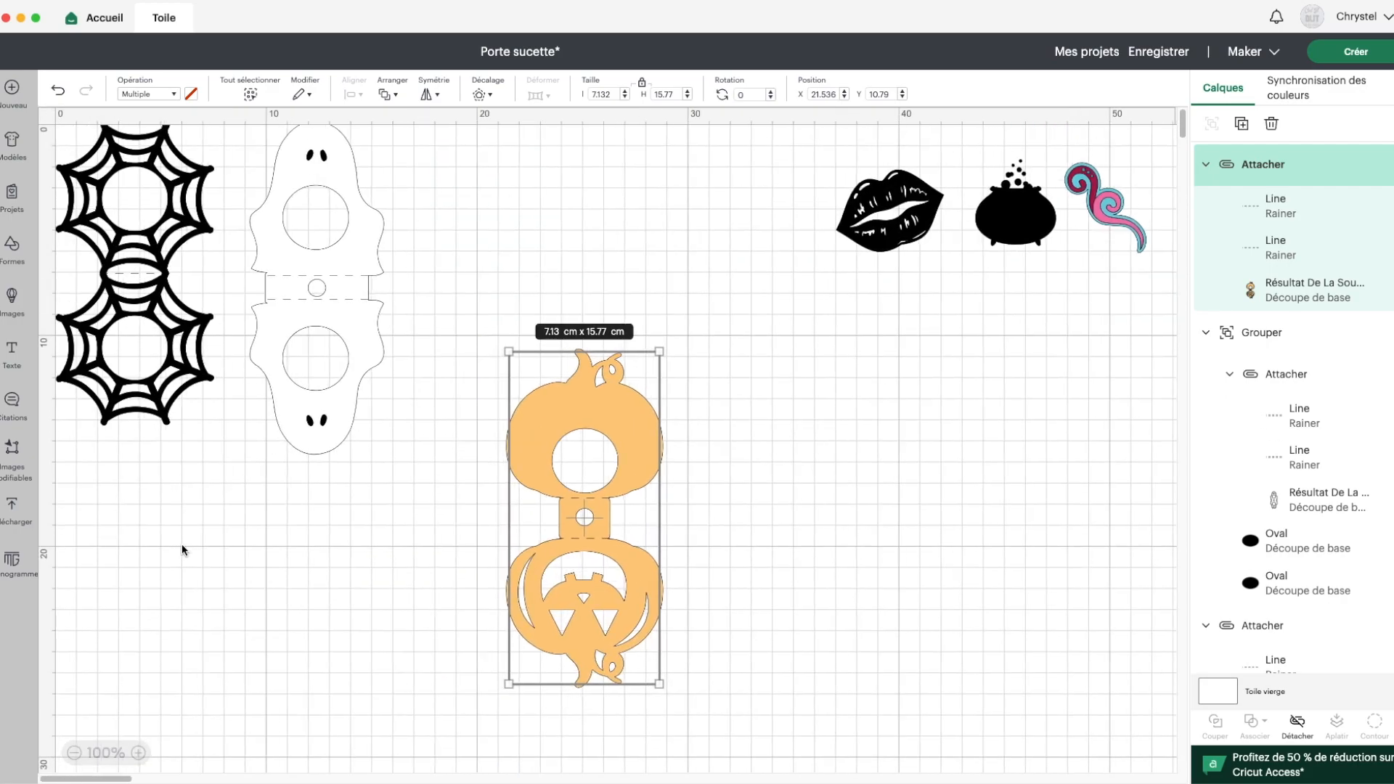
left_click_drag(607, 447, 510, 245)
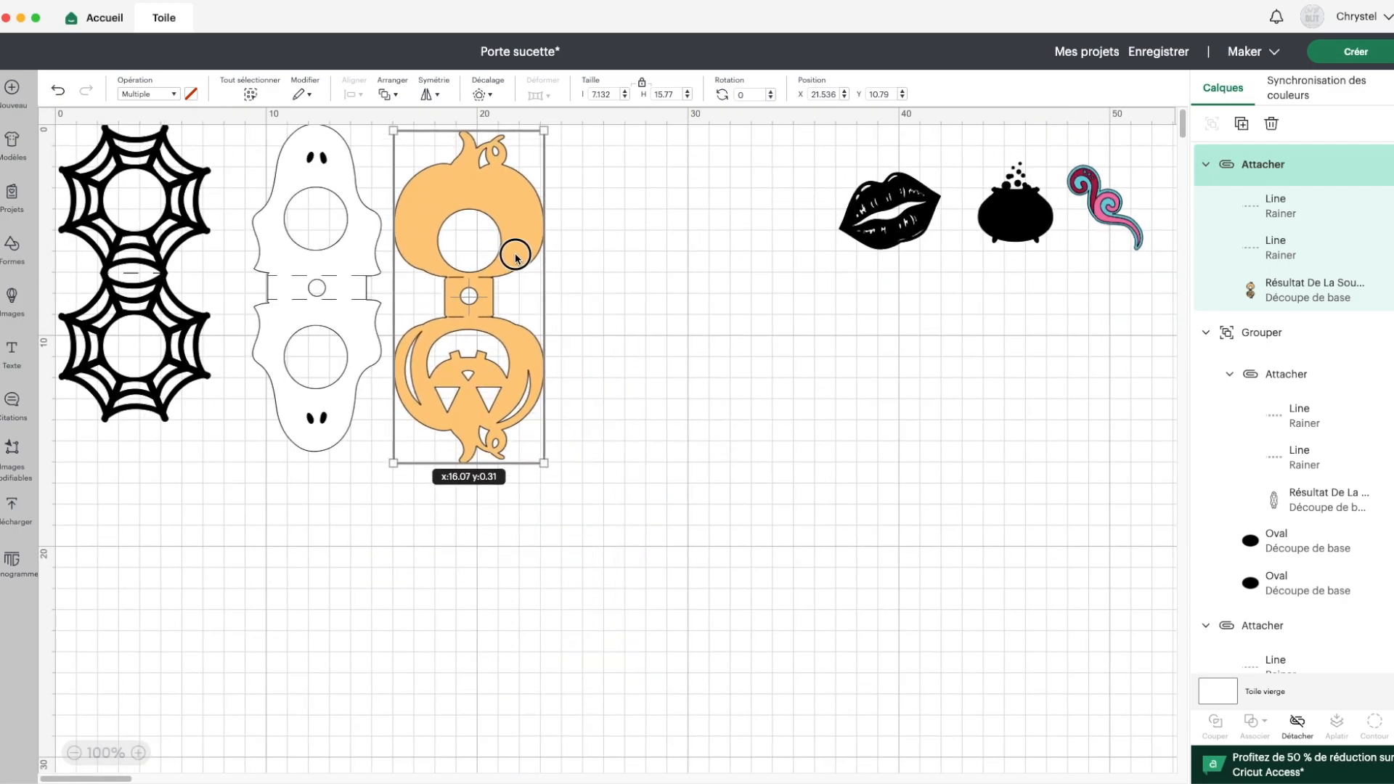
left_click_drag(574, 479, 47, 120)
scroll(532, 205, "up", 2)
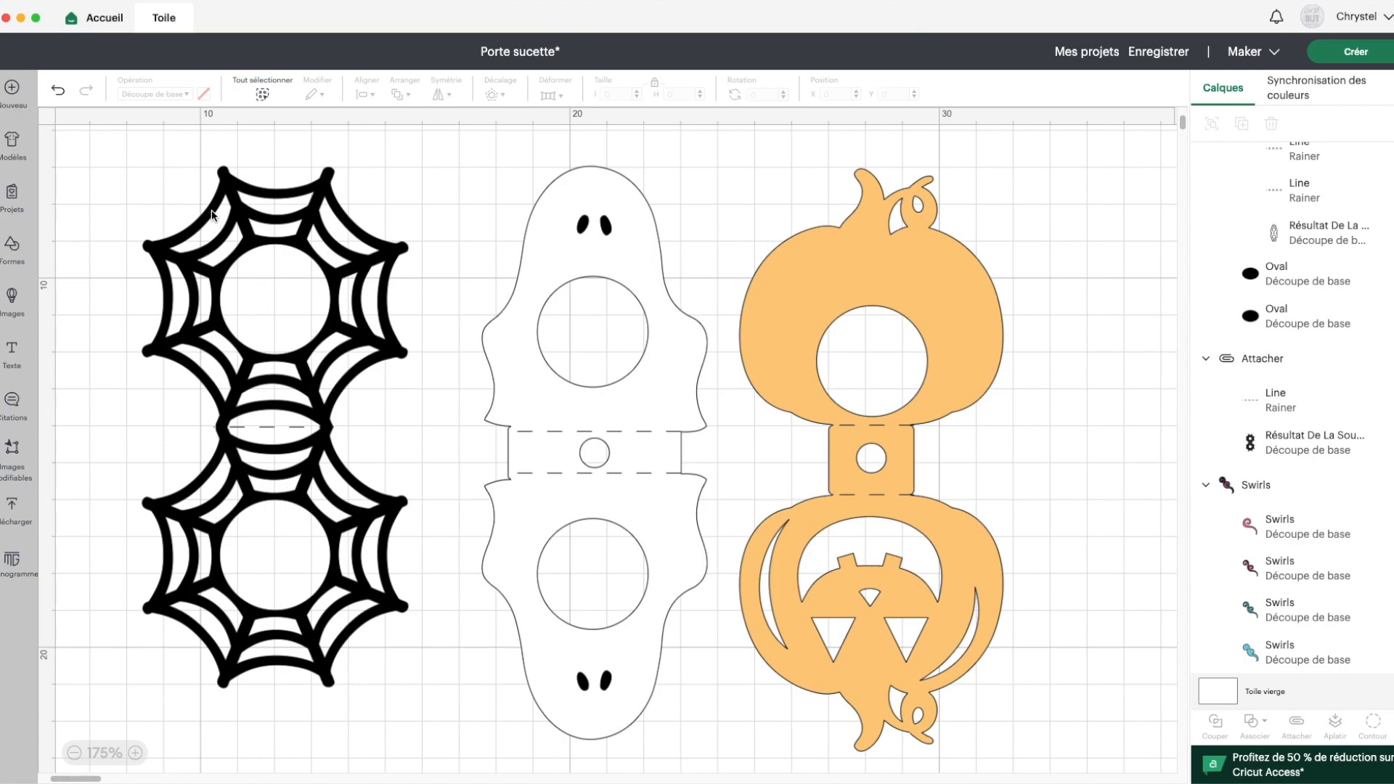
Preview the white, black and orange cutting mats to check each holder's layout, and cancel the cut preparation
left_click(1369, 54)
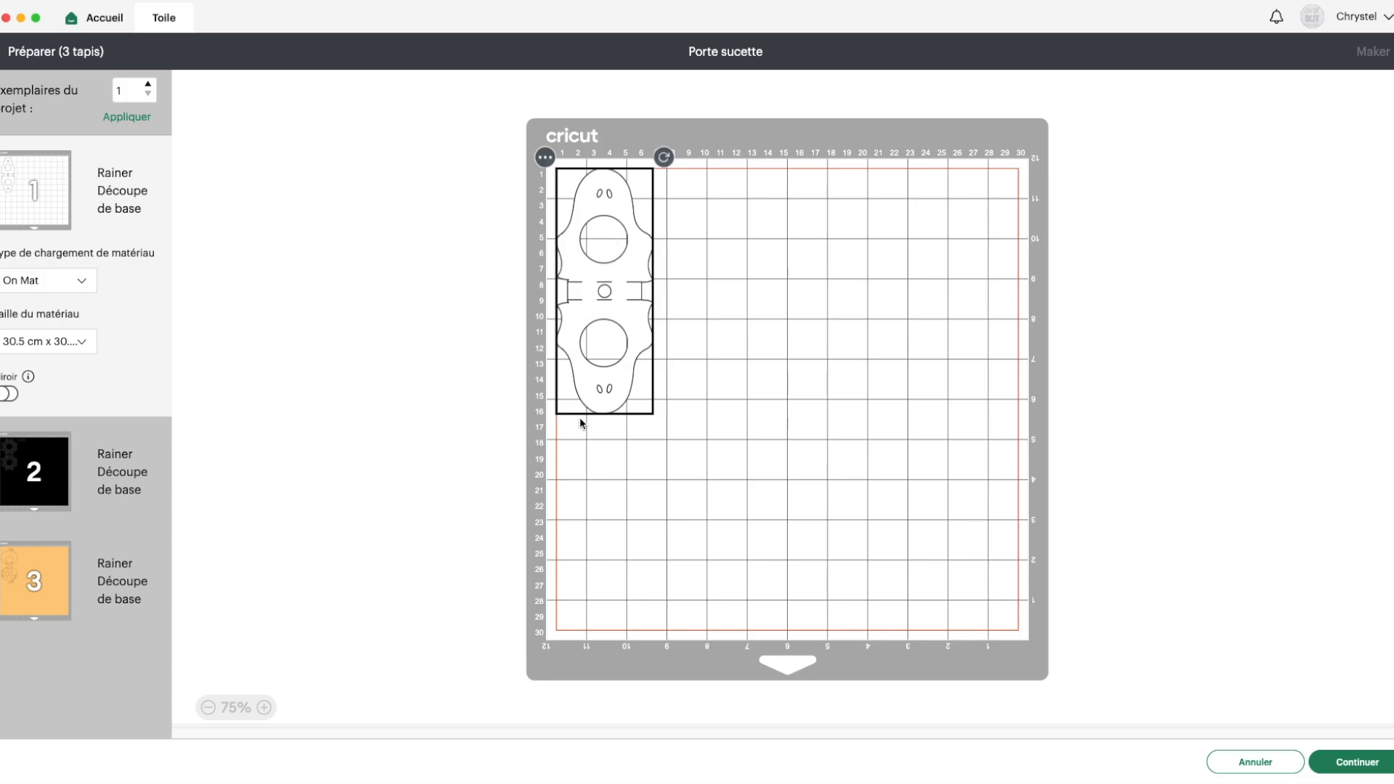
left_click(33, 473)
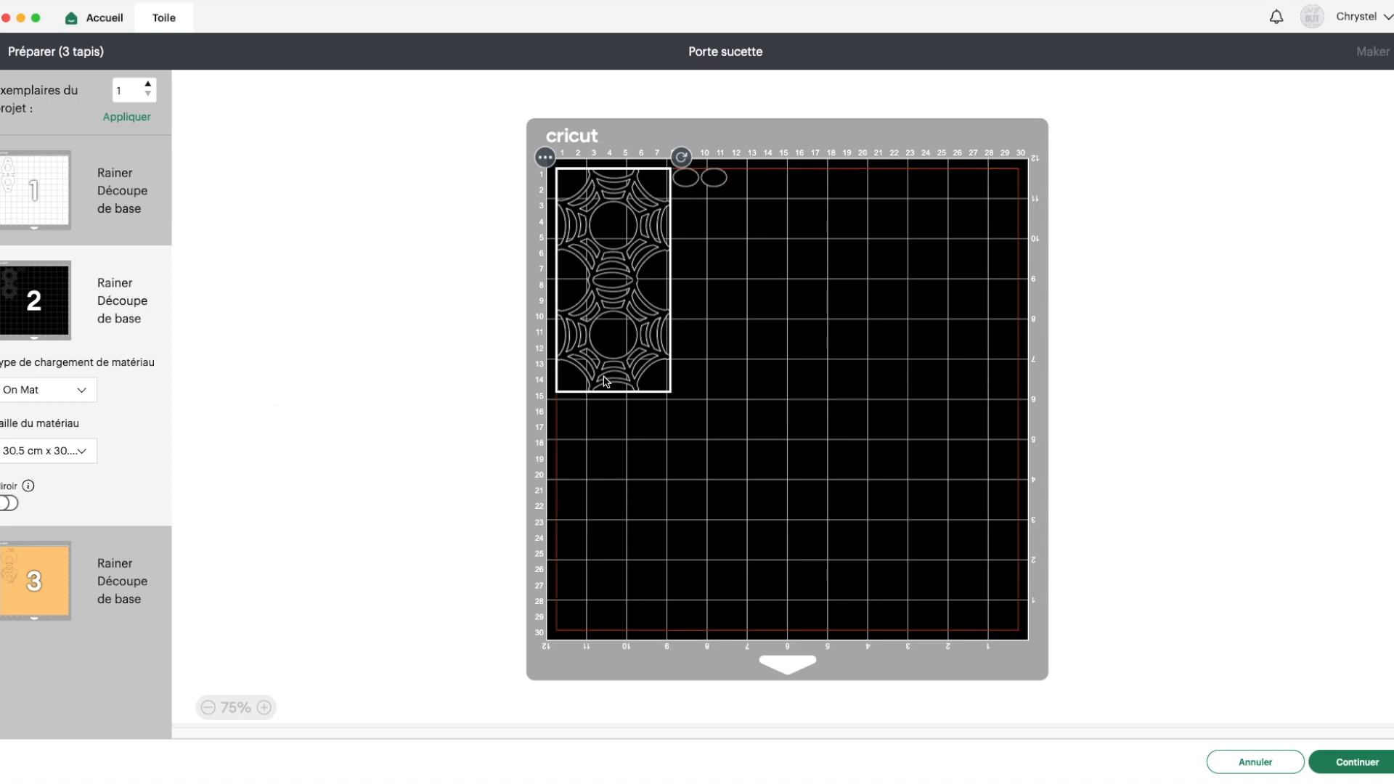
left_click(29, 570)
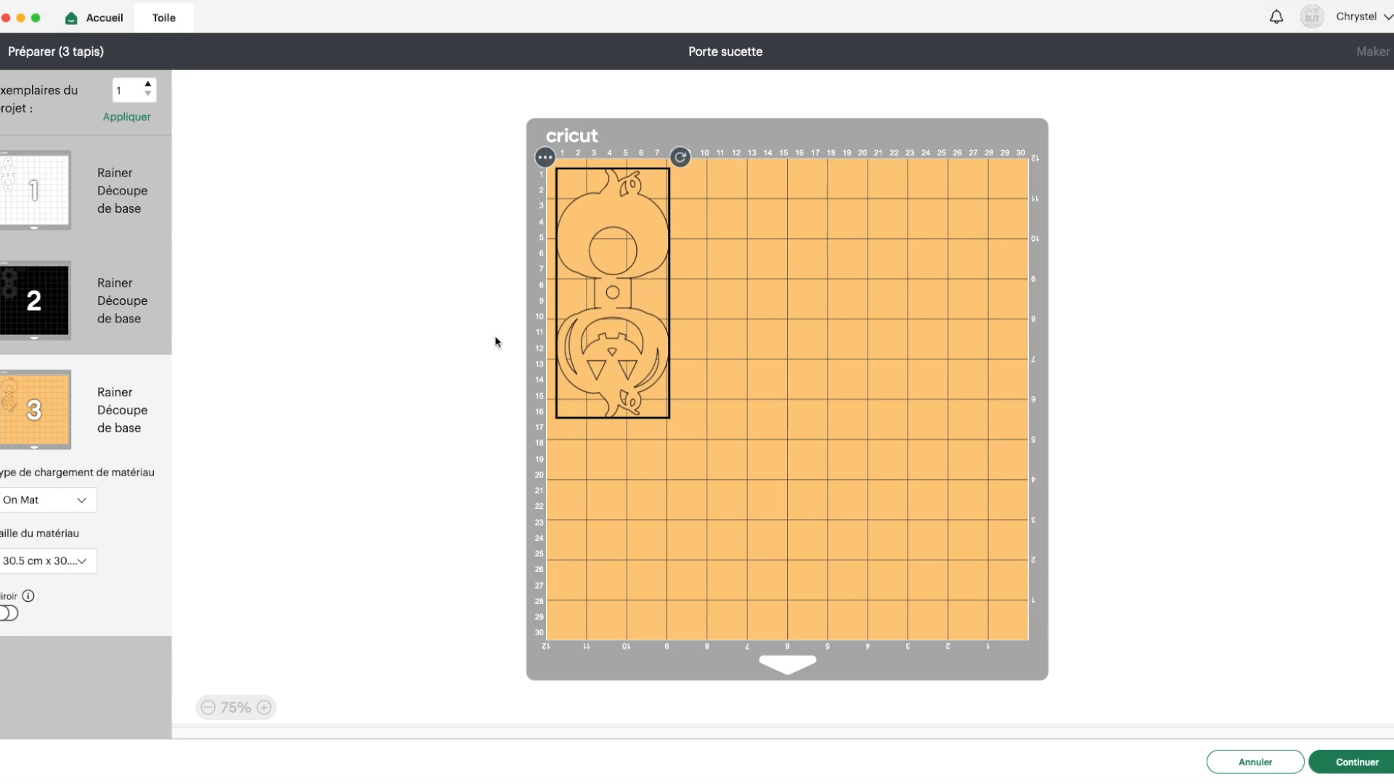
left_click(1248, 761)
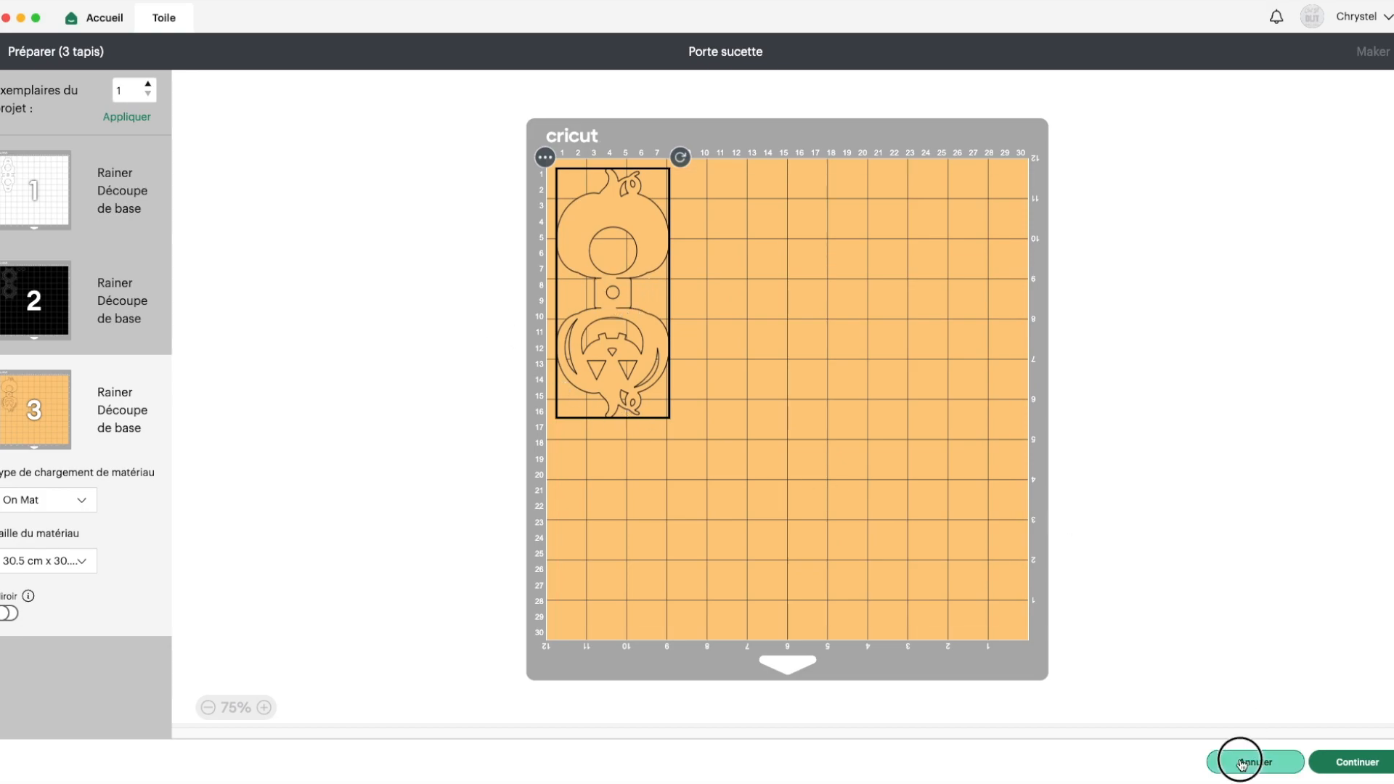